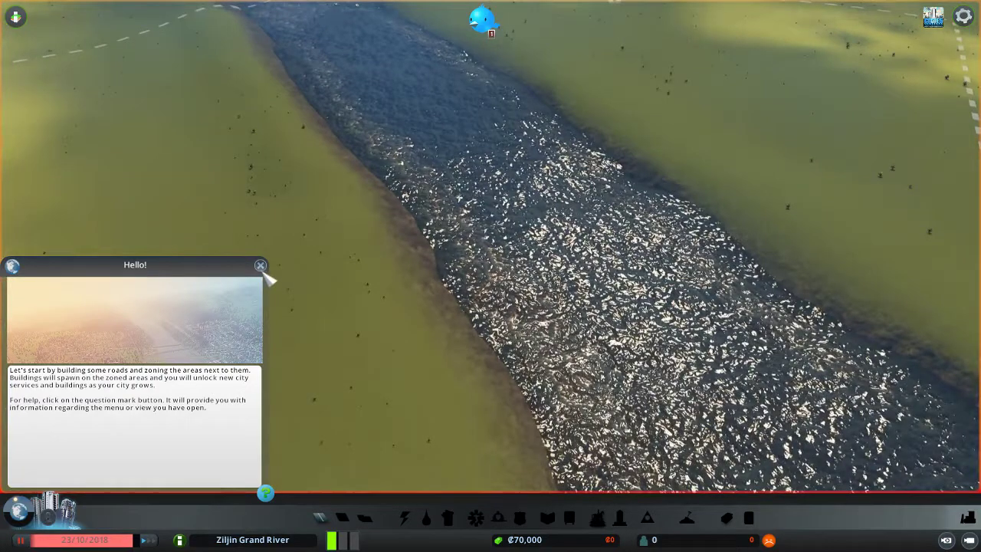
- Dismiss the 'Hello!' welcome message and zoom out to survey the whole starting tile
{"action": "left_click", "coordinate": [262, 266]}
{"action": "scroll", "coordinate": [476, 441], "scroll_direction": "down", "scroll_amount": 3}
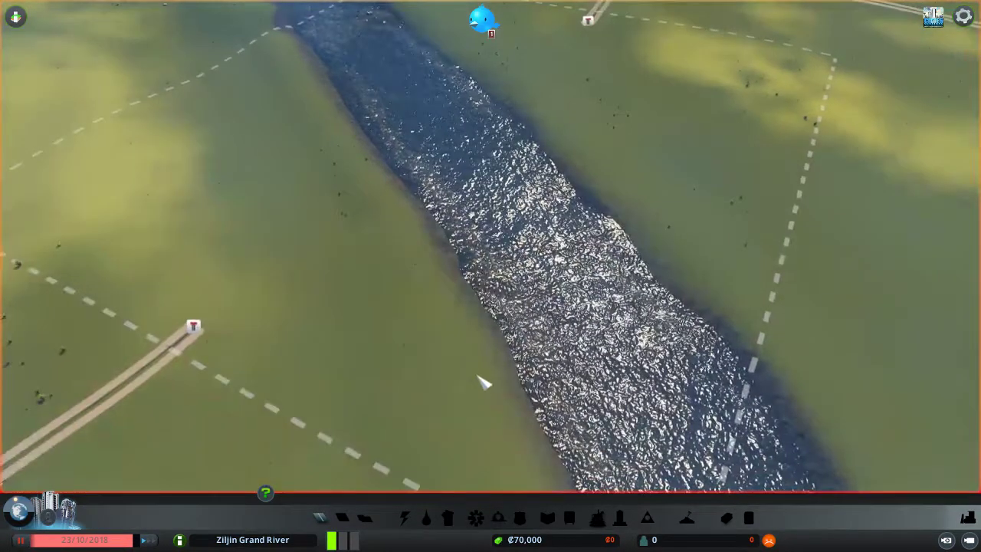
{"action": "key", "text": "q"}
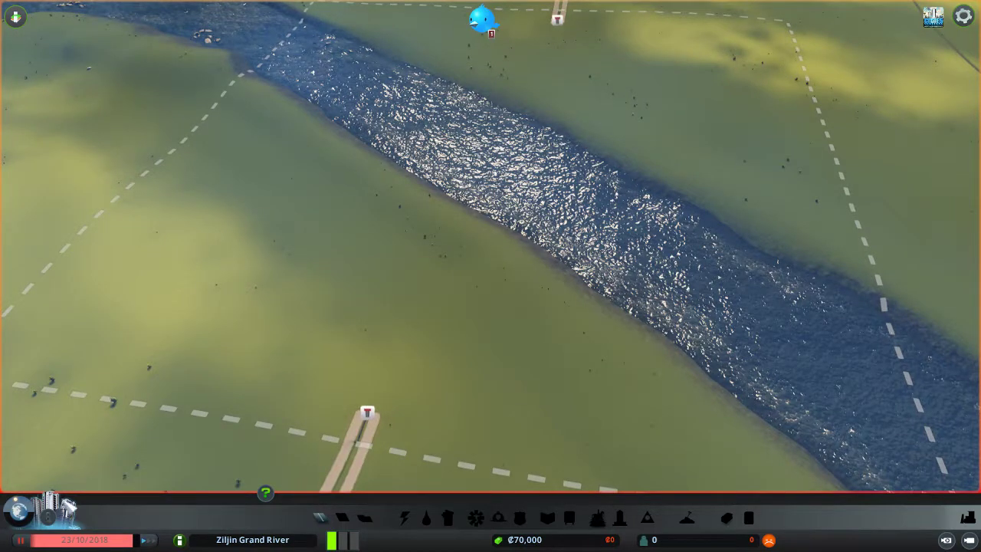
{"action": "left_click", "coordinate": [22, 518]}
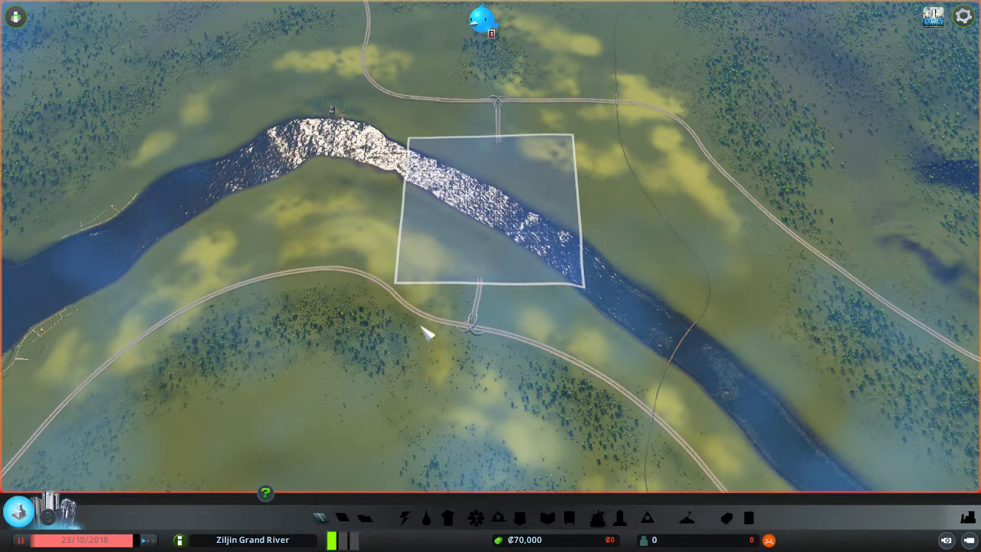
{"action": "scroll", "coordinate": [474, 320], "scroll_direction": "up", "scroll_amount": 5}
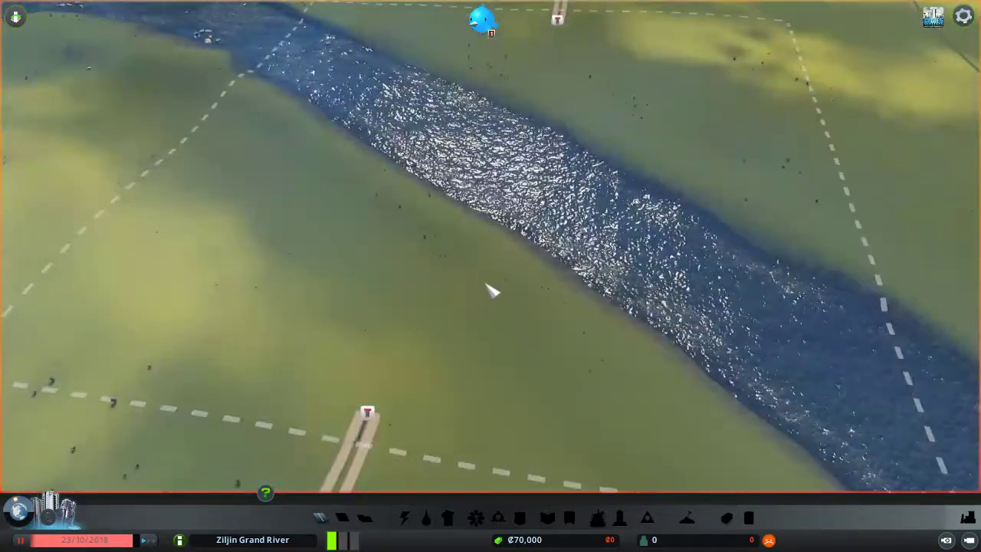
- Pan along the river to bring the highway interchange stubs into view
{"action": "key", "text": "q"}
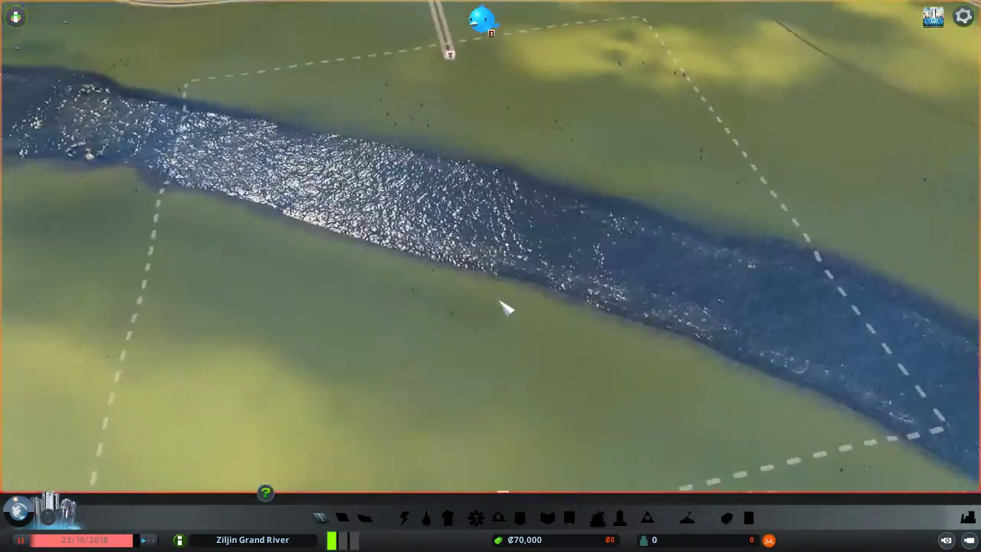
{"action": "key", "text": "w"}
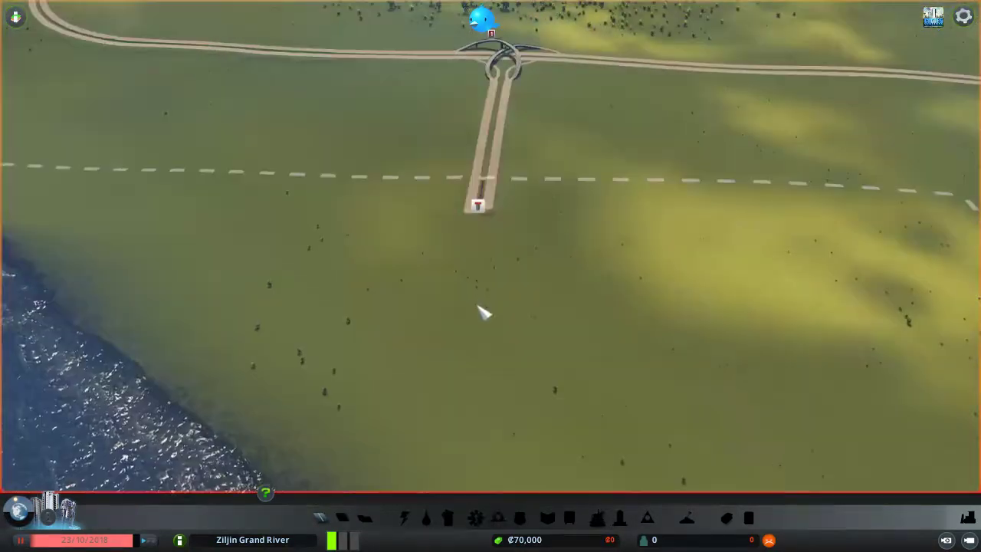
{"action": "key", "text": "w"}
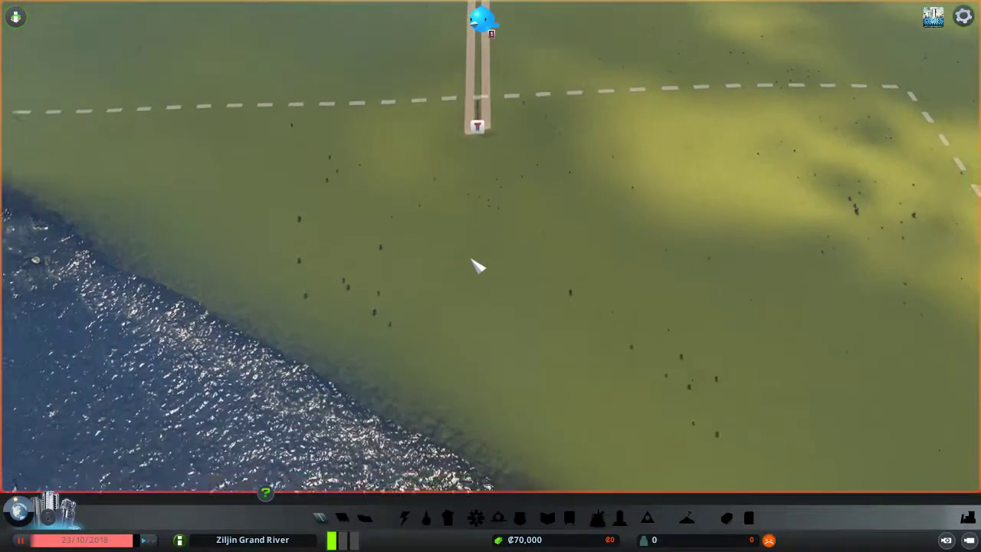
{"action": "key", "text": "w"}
{"action": "scroll", "coordinate": [477, 266], "scroll_direction": "down", "scroll_amount": 3}
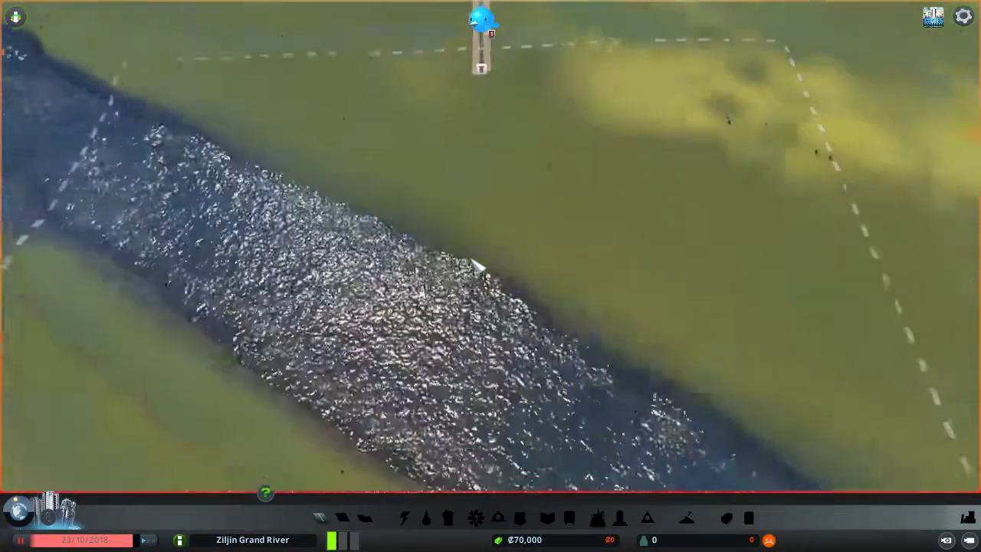
{"action": "scroll", "coordinate": [476, 253], "scroll_direction": "up", "scroll_amount": 2}
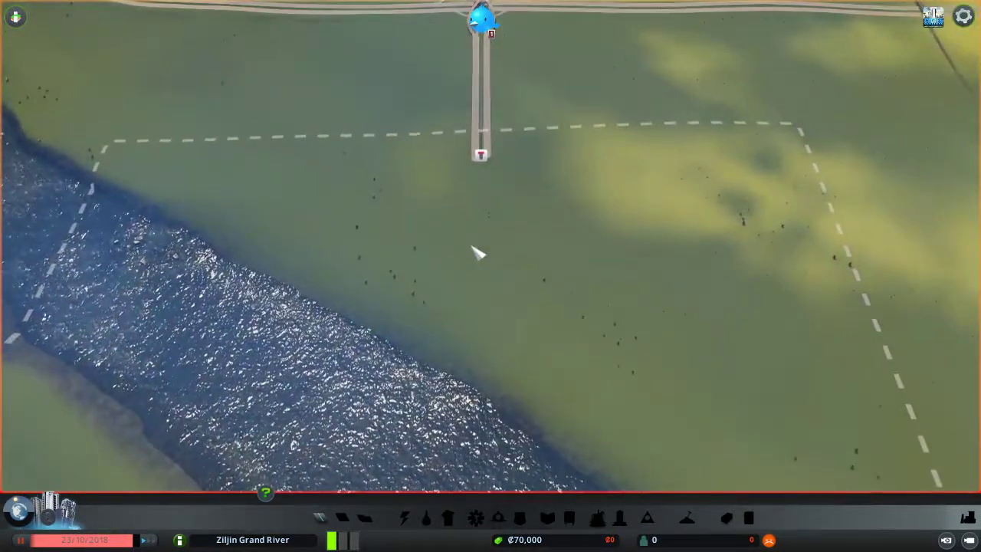
- Bring up the Roads panel and test-sketch a two-lane road off the highway's end, cancelling without building
{"action": "left_click", "coordinate": [321, 519]}
{"action": "scroll", "coordinate": [478, 265], "scroll_direction": "up", "scroll_amount": 4}
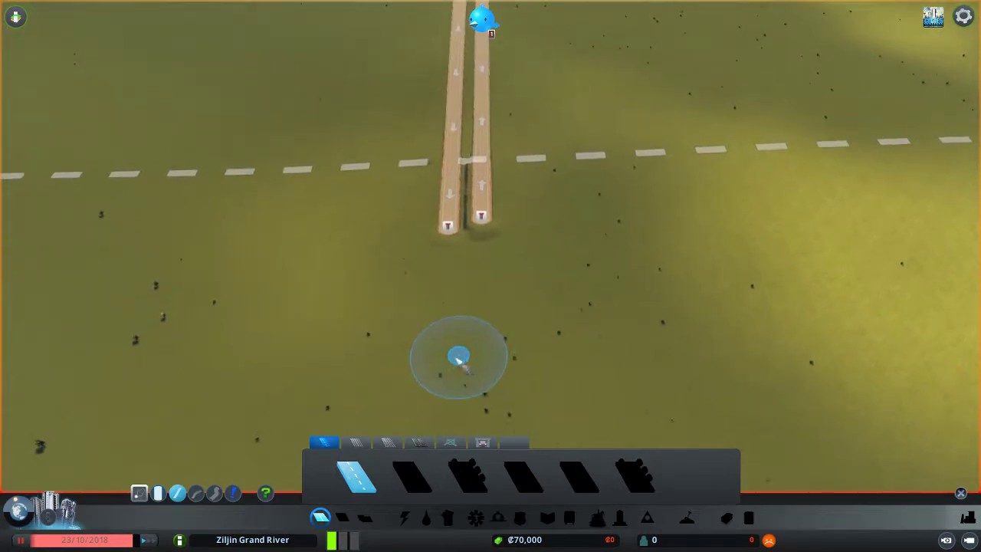
{"action": "scroll", "coordinate": [248, 460], "scroll_direction": "up", "scroll_amount": 2}
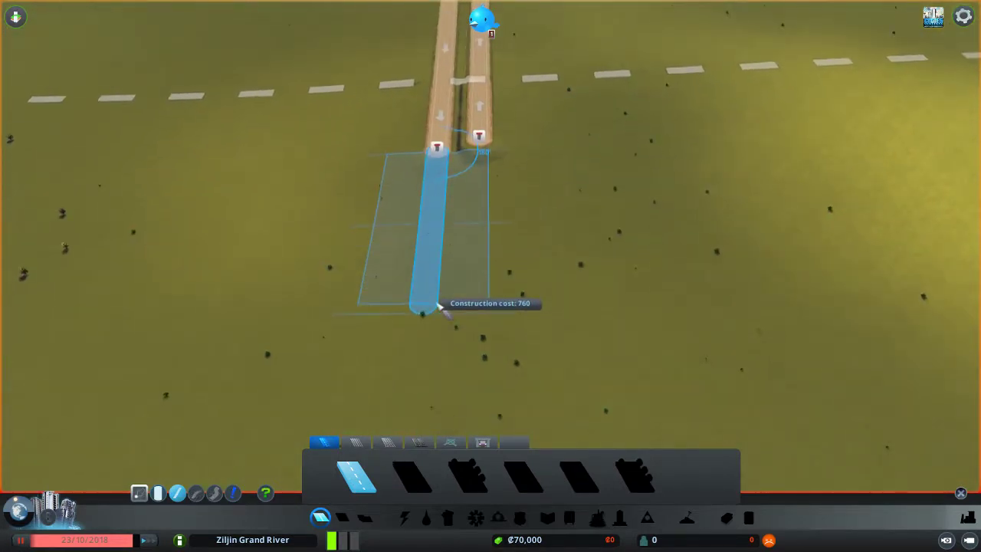
{"action": "scroll", "coordinate": [452, 329], "scroll_direction": "down", "scroll_amount": 2}
{"action": "scroll", "coordinate": [473, 346], "scroll_direction": "down", "scroll_amount": 2}
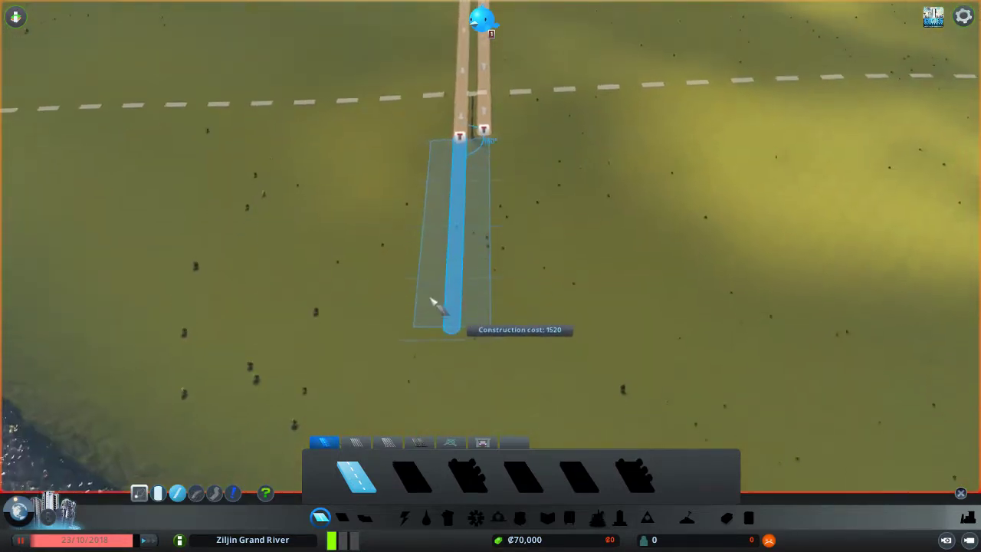
{"action": "right_click", "coordinate": [434, 302]}
{"action": "scroll", "coordinate": [430, 368], "scroll_direction": "up", "scroll_amount": 1}
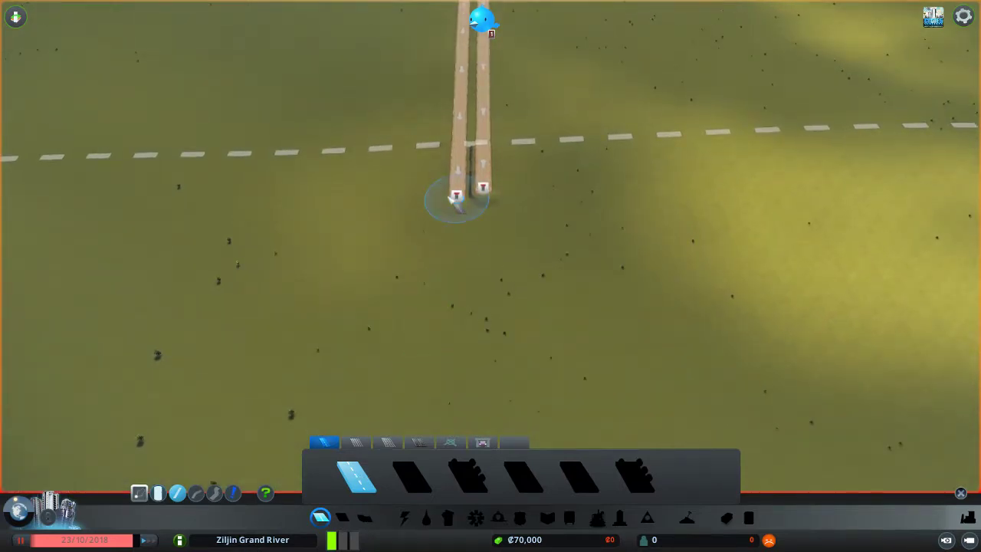
{"action": "left_click", "coordinate": [453, 198]}
{"action": "key", "text": "e"}
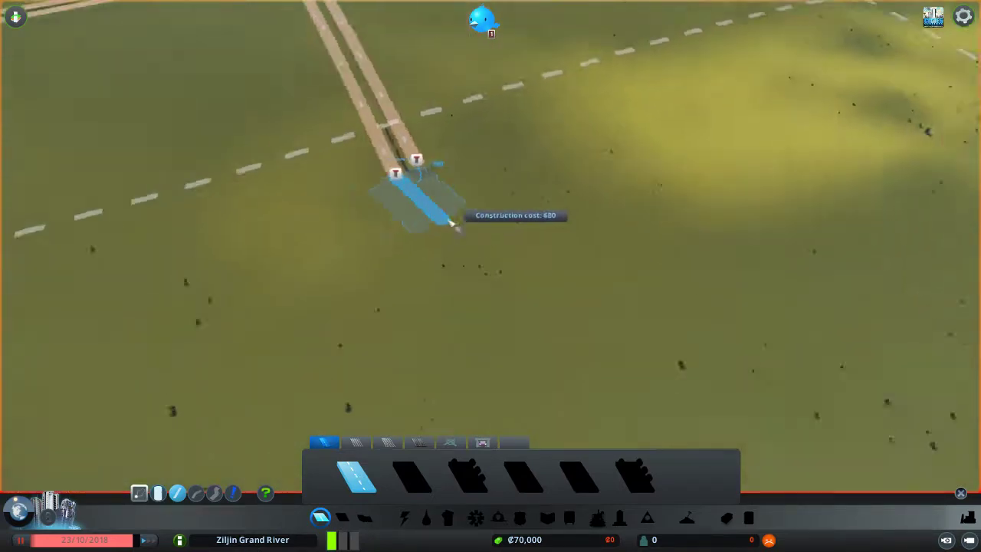
{"action": "scroll", "coordinate": [352, 291], "scroll_direction": "up", "scroll_amount": 3}
{"action": "right_click", "coordinate": [352, 291]}
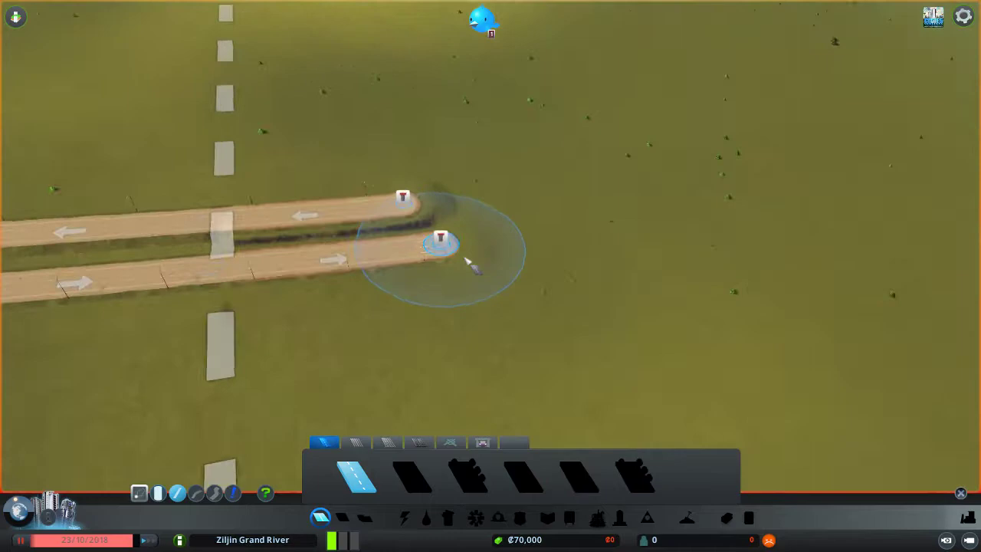
{"action": "scroll", "coordinate": [457, 253], "scroll_direction": "down", "scroll_amount": 3}
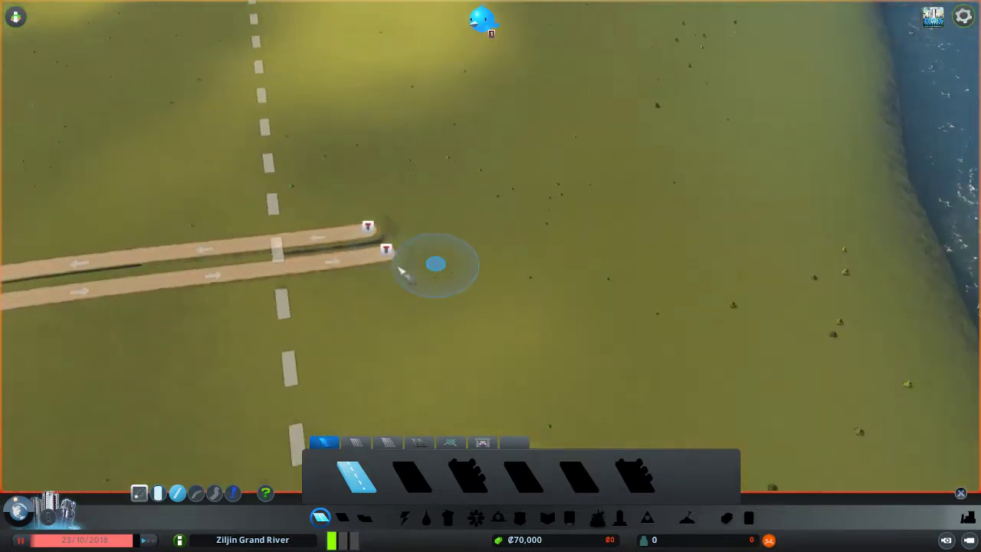
{"action": "scroll", "coordinate": [437, 265], "scroll_direction": "down", "scroll_amount": 2}
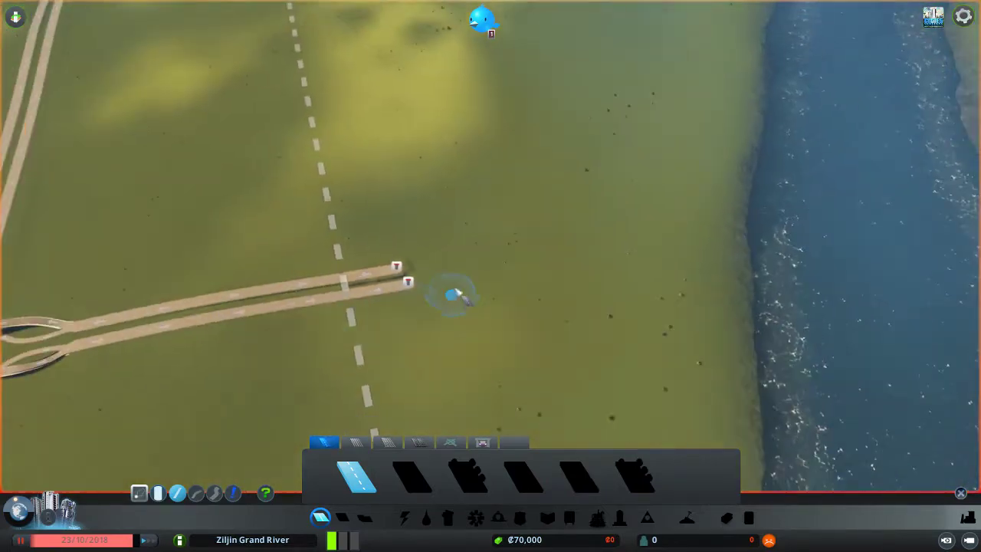
{"action": "scroll", "coordinate": [457, 295], "scroll_direction": "down", "scroll_amount": 3}
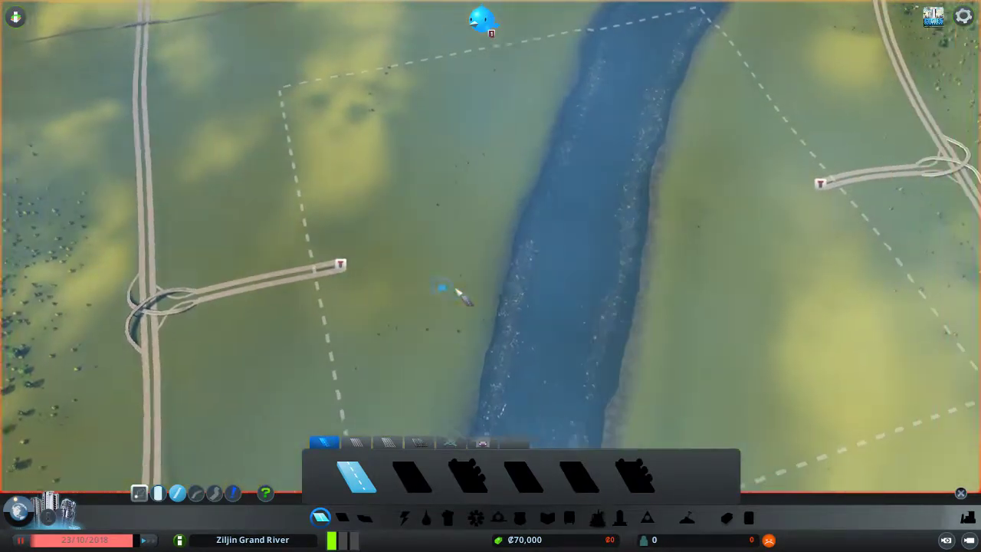
- Rotate the camera around the tile until the highway road stubs point upward, ready to extend
{"action": "key", "text": "q"}
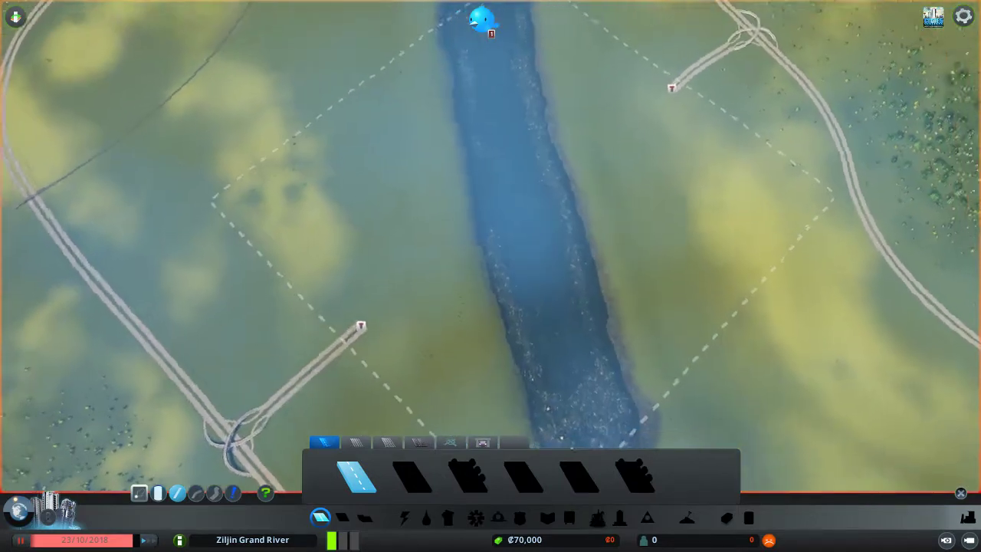
{"action": "scroll", "coordinate": [456, 322], "scroll_direction": "up", "scroll_amount": 3}
{"action": "scroll", "coordinate": [456, 322], "scroll_direction": "up", "scroll_amount": 2}
{"action": "key", "text": "q"}
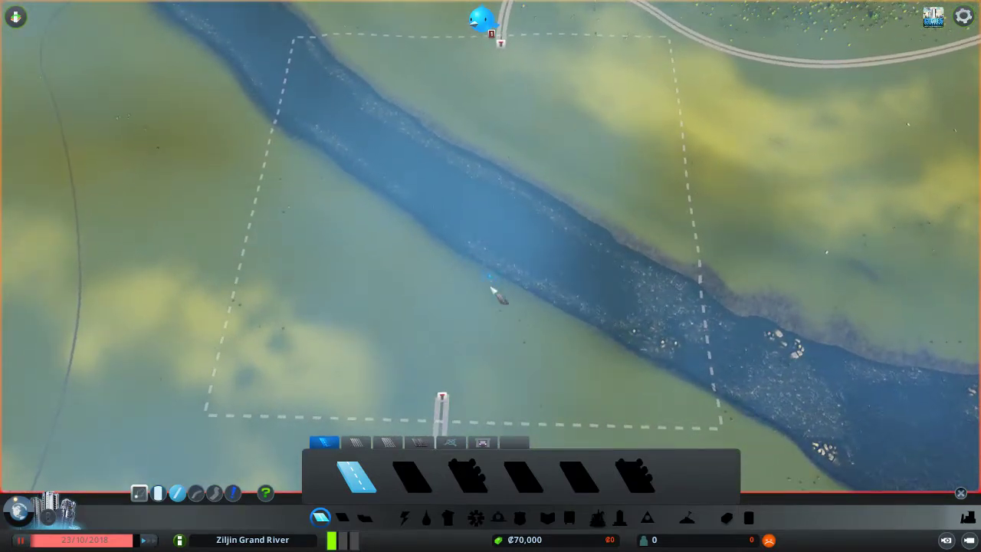
{"action": "key", "text": "q"}
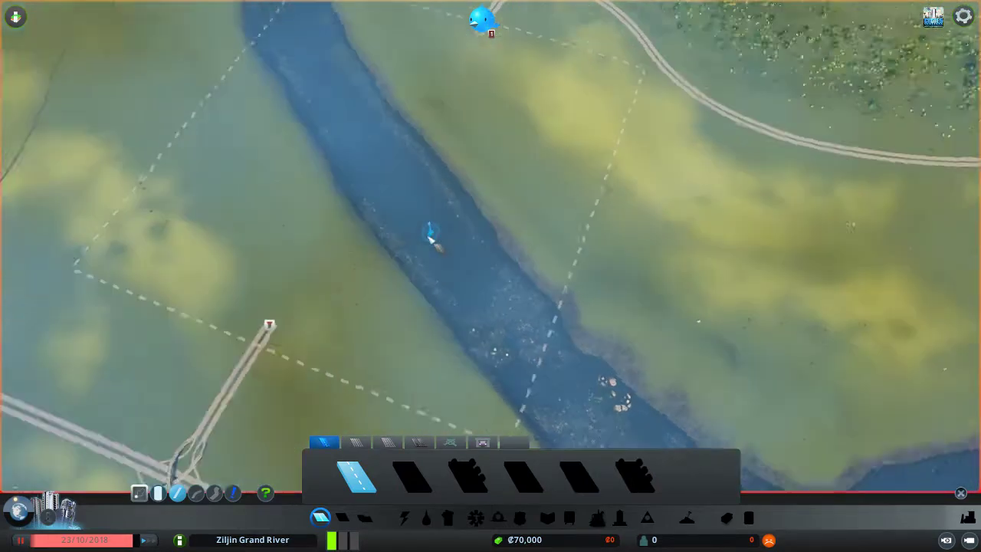
{"action": "key", "text": "q"}
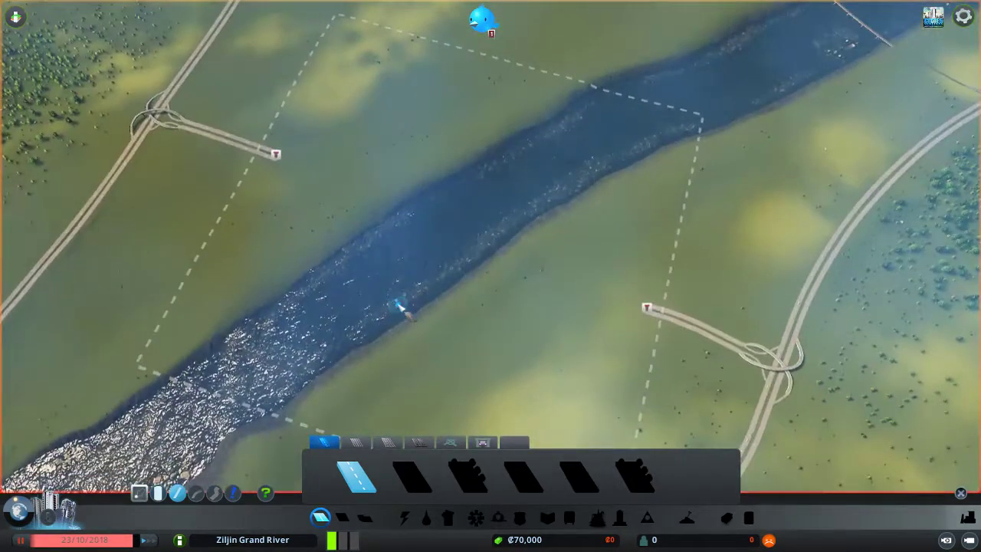
{"action": "scroll", "coordinate": [399, 291], "scroll_direction": "down", "scroll_amount": 2}
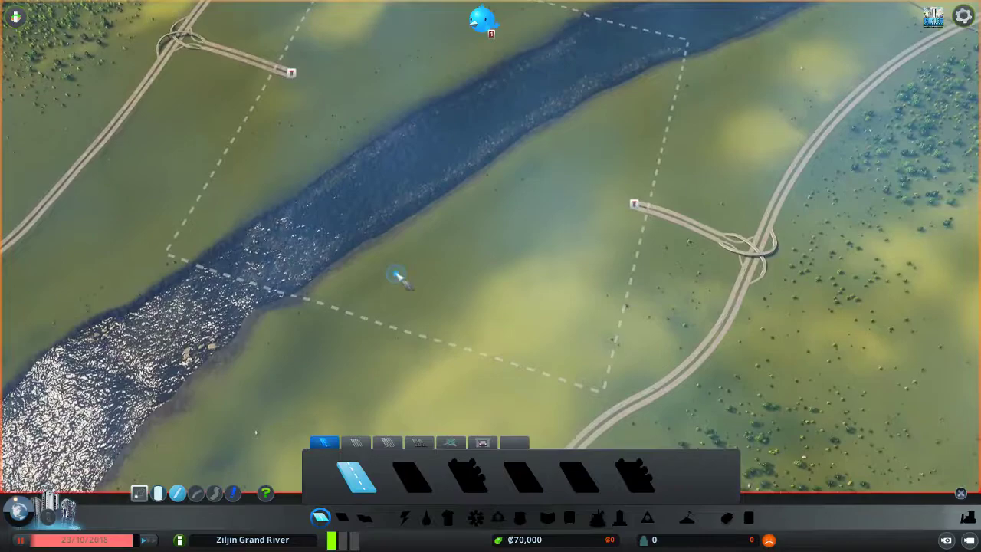
{"action": "scroll", "coordinate": [401, 270], "scroll_direction": "down", "scroll_amount": 3}
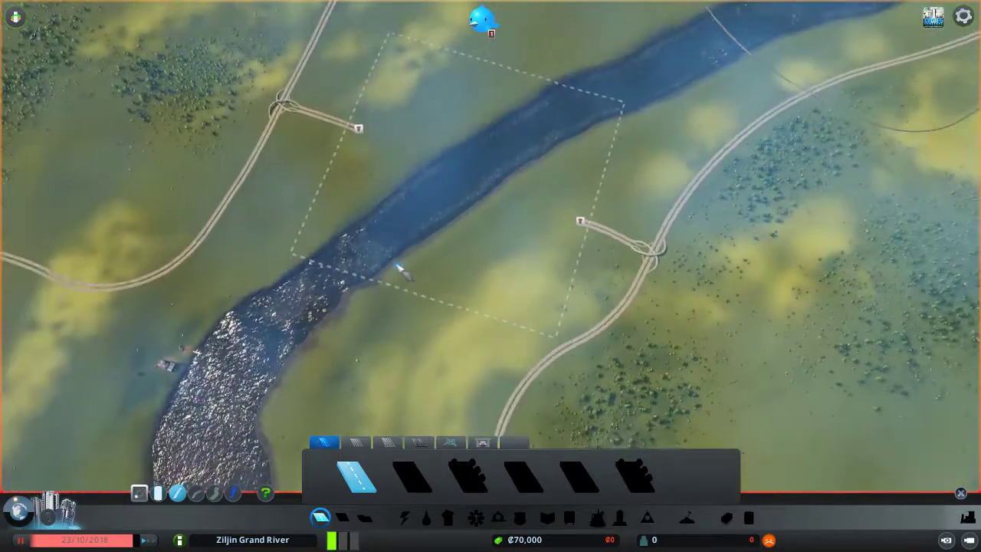
{"action": "scroll", "coordinate": [400, 268], "scroll_direction": "up", "scroll_amount": 2}
{"action": "key", "text": "q"}
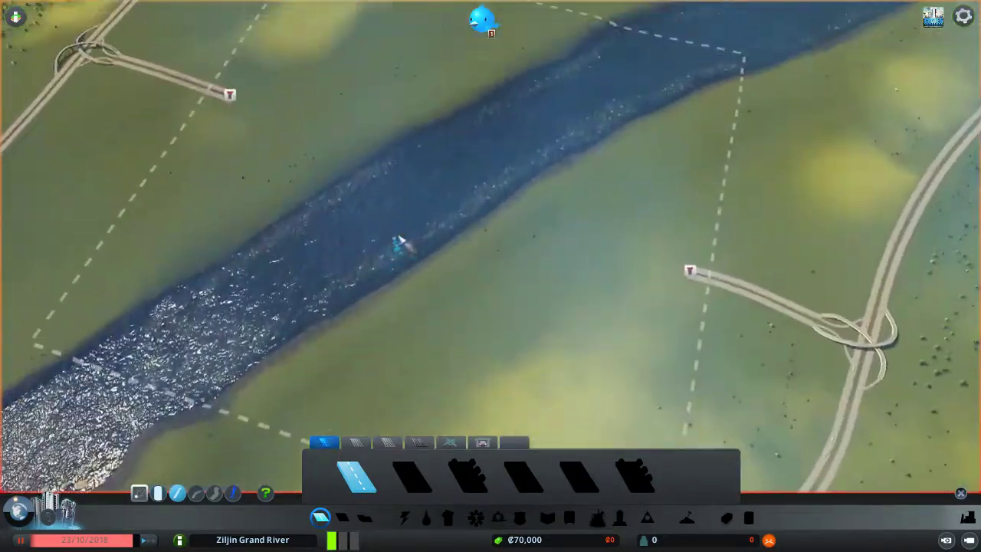
{"action": "scroll", "coordinate": [217, 201], "scroll_direction": "up", "scroll_amount": 3}
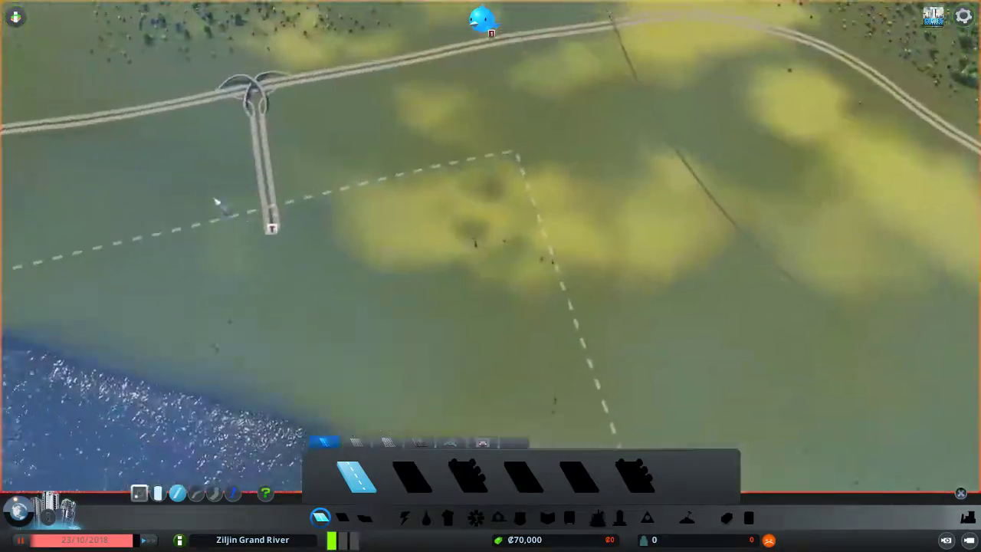
{"action": "scroll", "coordinate": [405, 256], "scroll_direction": "up", "scroll_amount": 1}
{"action": "key", "text": "q"}
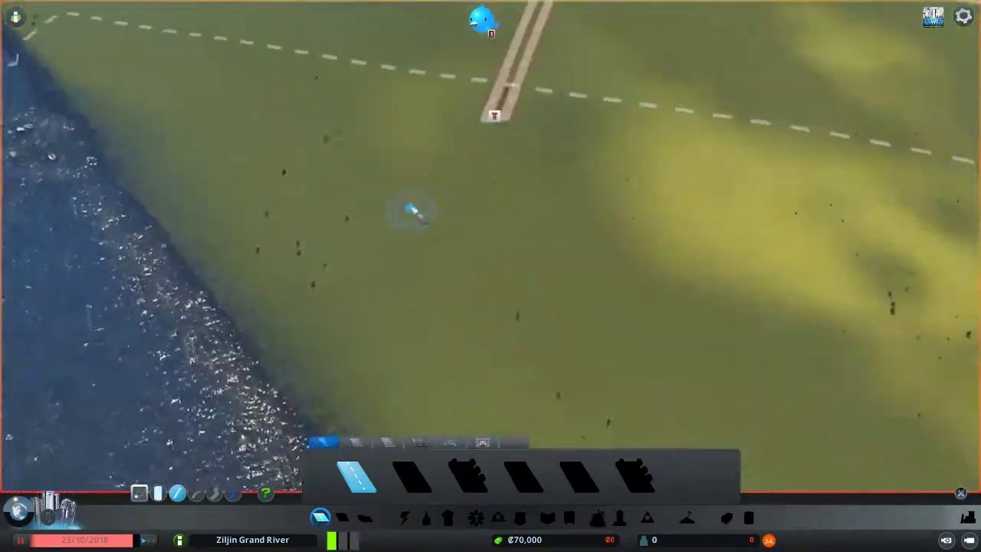
{"action": "scroll", "coordinate": [486, 225], "scroll_direction": "up", "scroll_amount": 2}
{"action": "scroll", "coordinate": [395, 263], "scroll_direction": "up", "scroll_amount": 2}
{"action": "scroll", "coordinate": [396, 263], "scroll_direction": "down", "scroll_amount": 2}
{"action": "scroll", "coordinate": [495, 259], "scroll_direction": "down", "scroll_amount": 2}
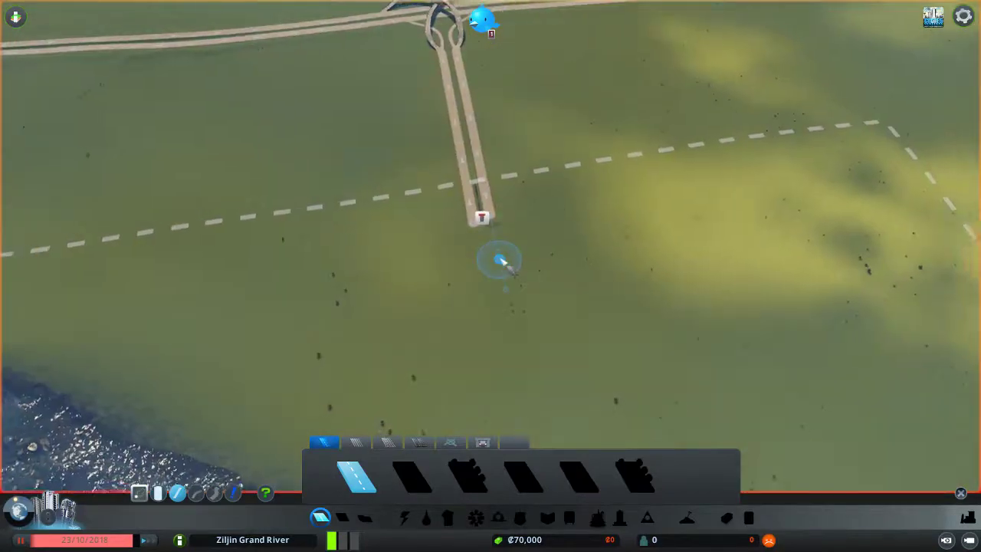
{"action": "key", "text": "q"}
{"action": "scroll", "coordinate": [614, 265], "scroll_direction": "up", "scroll_amount": 3}
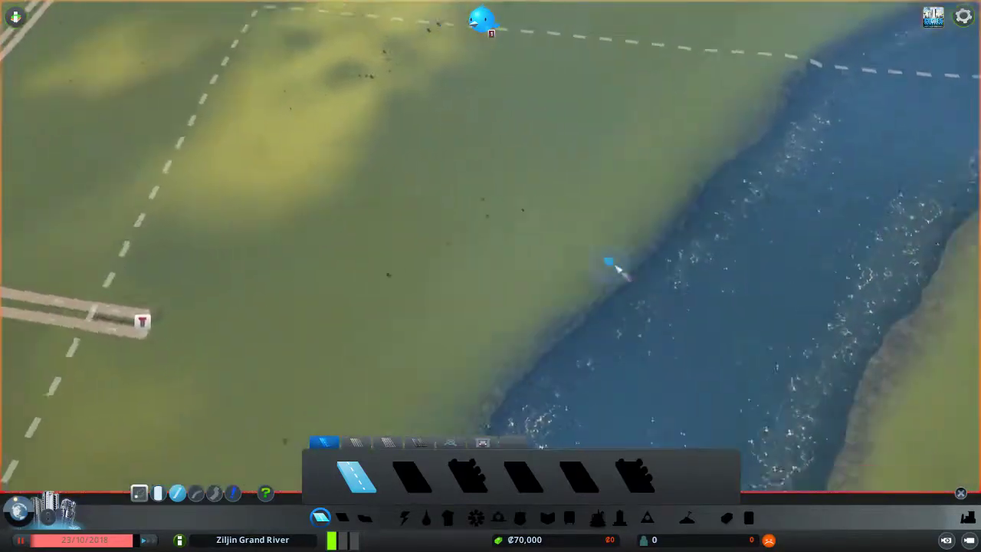
{"action": "key", "text": "q"}
{"action": "key", "text": "q"}
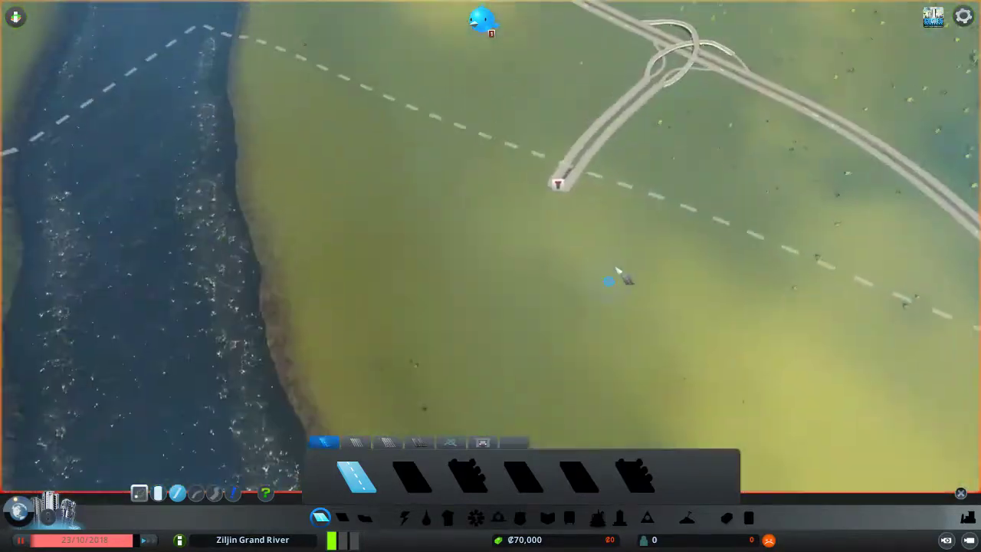
{"action": "scroll", "coordinate": [565, 324], "scroll_direction": "up", "scroll_amount": 3}
{"action": "scroll", "coordinate": [565, 325], "scroll_direction": "up", "scroll_amount": 2}
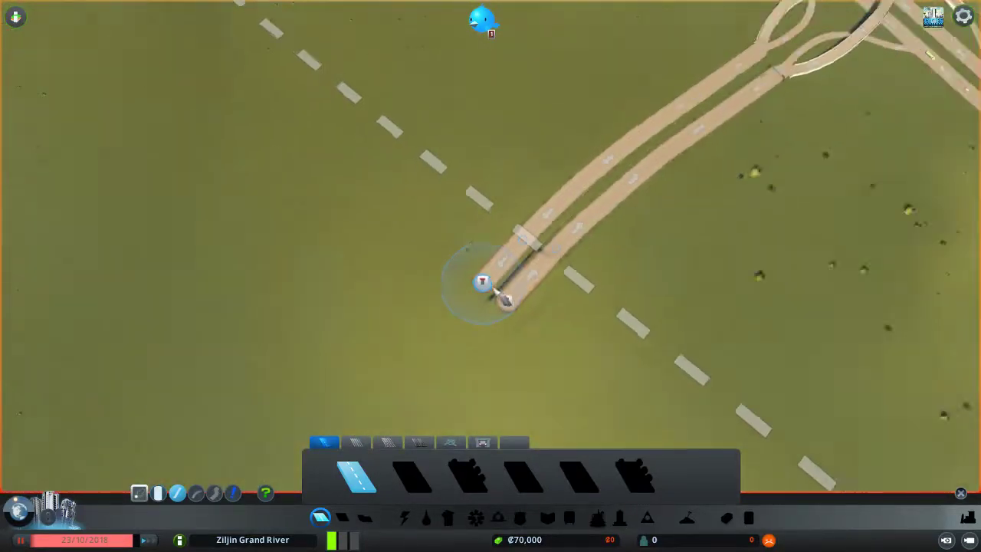
{"action": "scroll", "coordinate": [477, 314], "scroll_direction": "down", "scroll_amount": 1}
{"action": "key", "text": "q"}
{"action": "key", "text": "q"}
{"action": "scroll", "coordinate": [500, 253], "scroll_direction": "up", "scroll_amount": 1}
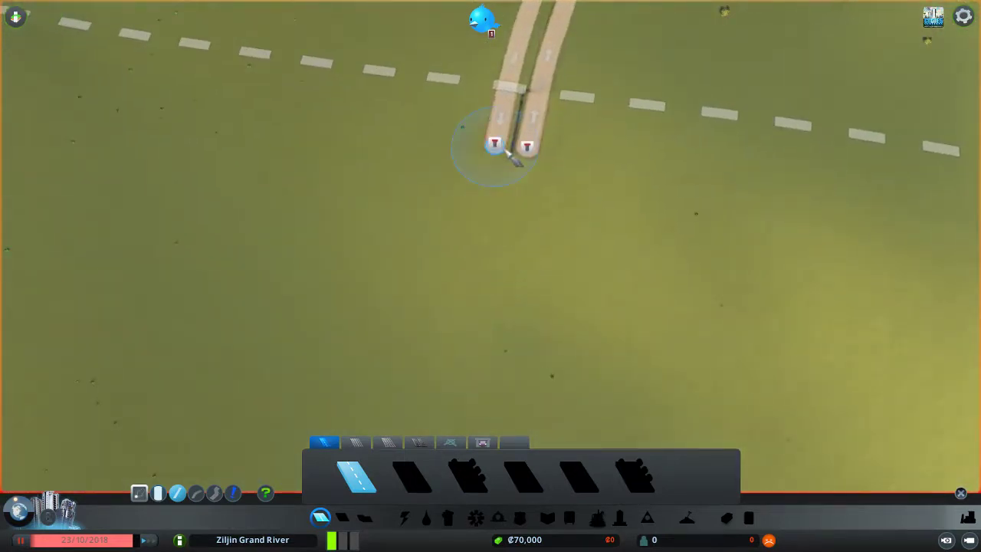
{"action": "key", "text": "q"}
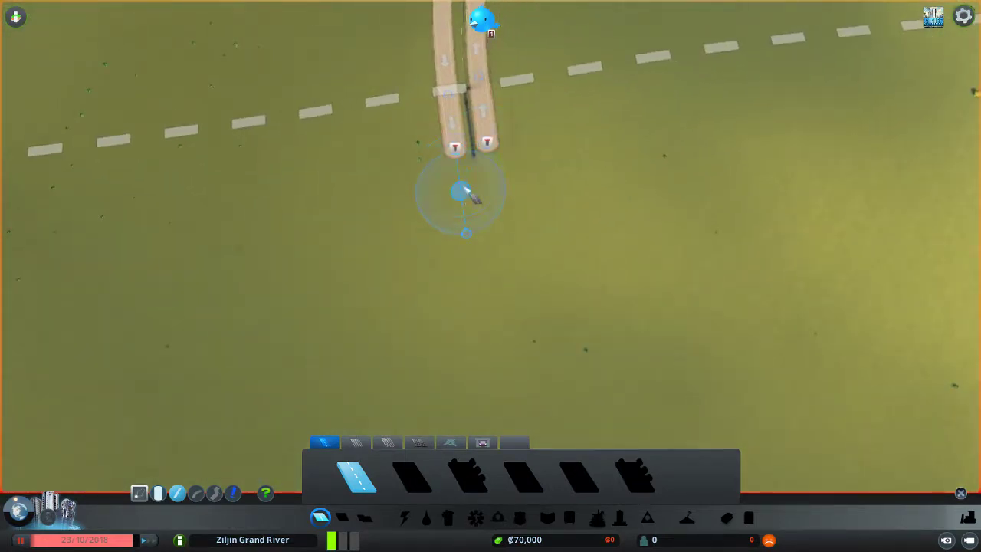
{"action": "scroll", "coordinate": [476, 230], "scroll_direction": "down", "scroll_amount": 1}
{"action": "key", "text": "q"}
- Build short road segments off both highway lane ends so the two stubs finish side by side
{"action": "left_click", "coordinate": [466, 252]}
{"action": "scroll", "coordinate": [468, 265], "scroll_direction": "up", "scroll_amount": 1}
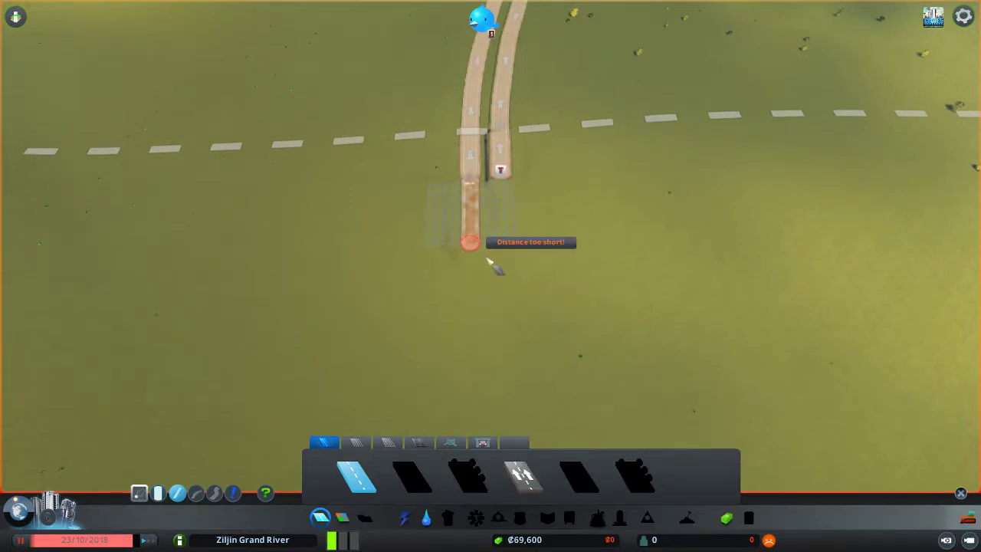
{"action": "left_click", "coordinate": [470, 249]}
{"action": "scroll", "coordinate": [506, 284], "scroll_direction": "up", "scroll_amount": 1}
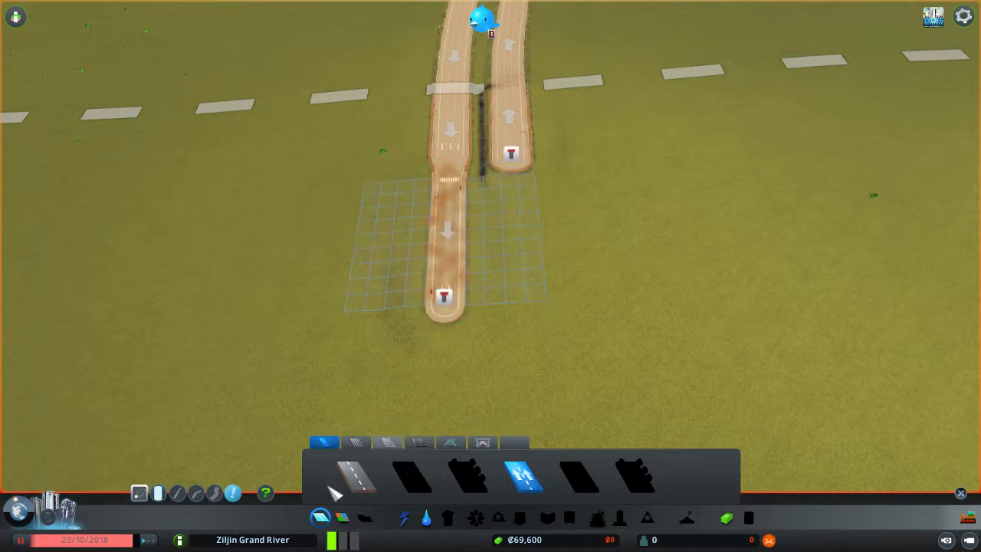
{"action": "left_click", "coordinate": [518, 303]}
{"action": "left_click", "coordinate": [514, 193]}
{"action": "scroll", "coordinate": [558, 313], "scroll_direction": "down", "scroll_amount": 2}
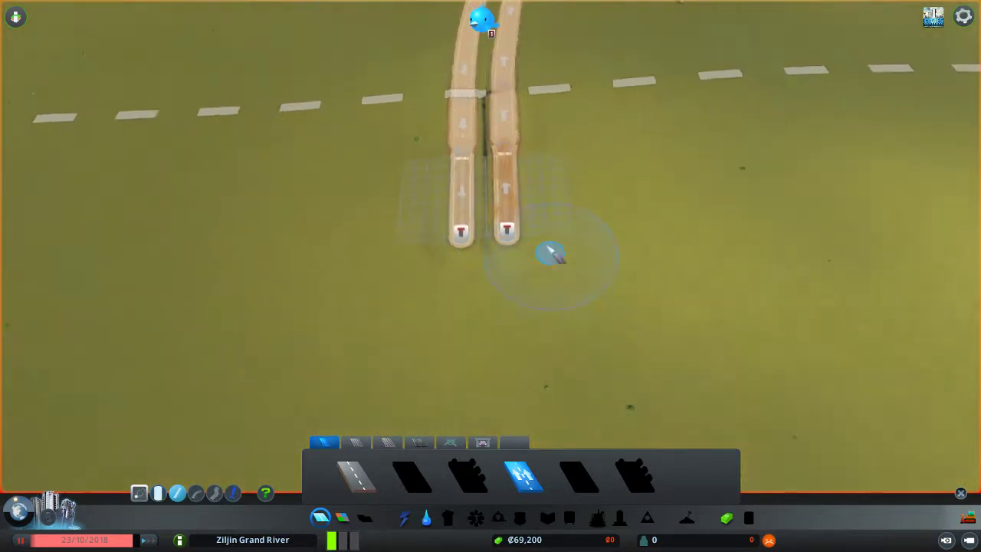
{"action": "scroll", "coordinate": [545, 249], "scroll_direction": "down", "scroll_amount": 1}
{"action": "scroll", "coordinate": [437, 261], "scroll_direction": "down", "scroll_amount": 2}
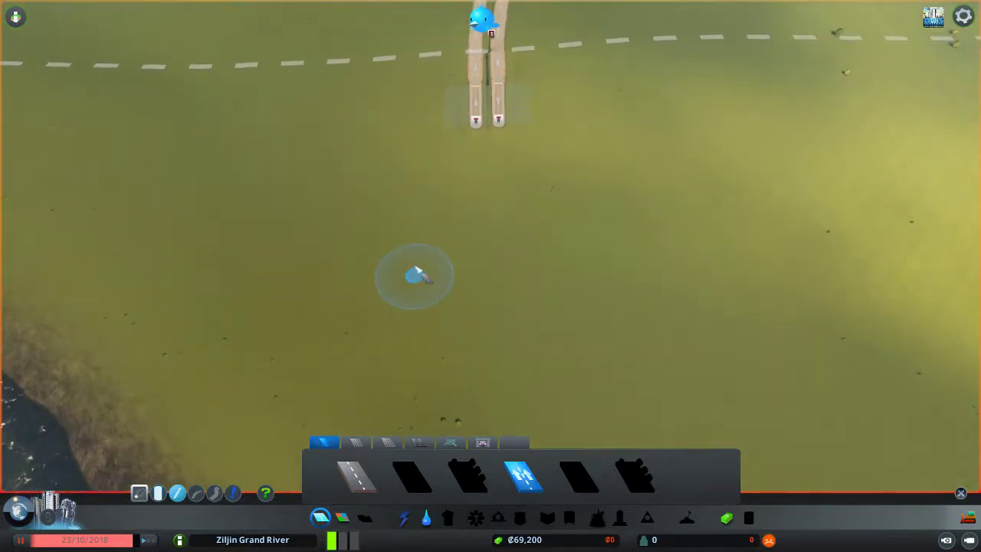
{"action": "scroll", "coordinate": [429, 295], "scroll_direction": "up", "scroll_amount": 1}
{"action": "scroll", "coordinate": [473, 338], "scroll_direction": "up", "scroll_amount": 1}
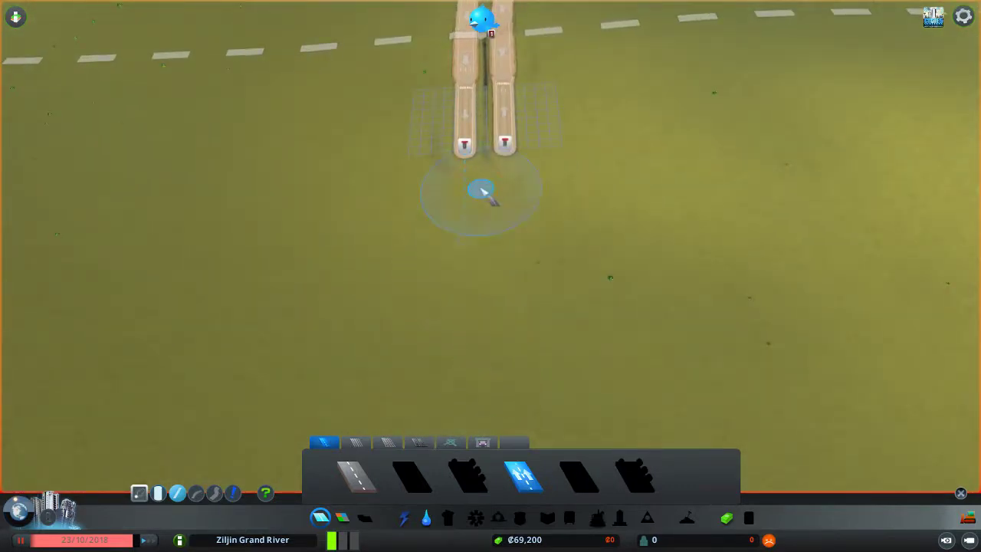
{"action": "scroll", "coordinate": [484, 201], "scroll_direction": "down", "scroll_amount": 2}
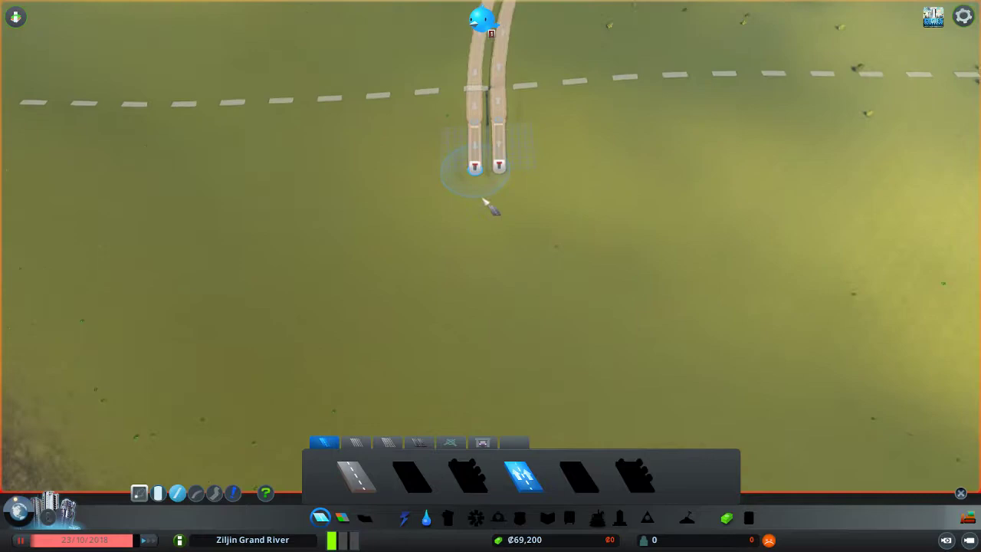
{"action": "scroll", "coordinate": [490, 207], "scroll_direction": "down", "scroll_amount": 2}
{"action": "scroll", "coordinate": [499, 214], "scroll_direction": "up", "scroll_amount": 2}
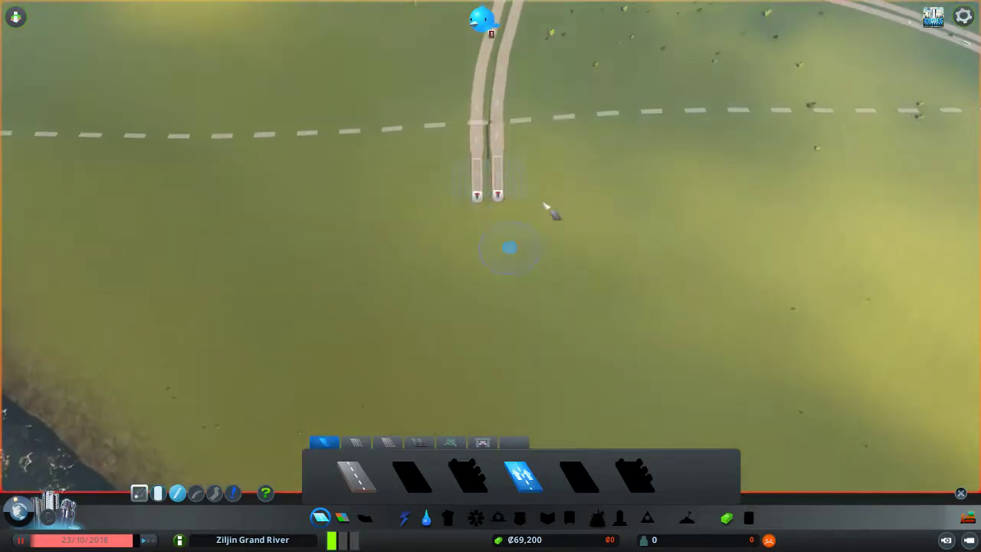
{"action": "scroll", "coordinate": [526, 193], "scroll_direction": "down", "scroll_amount": 2}
{"action": "scroll", "coordinate": [512, 192], "scroll_direction": "up", "scroll_amount": 1}
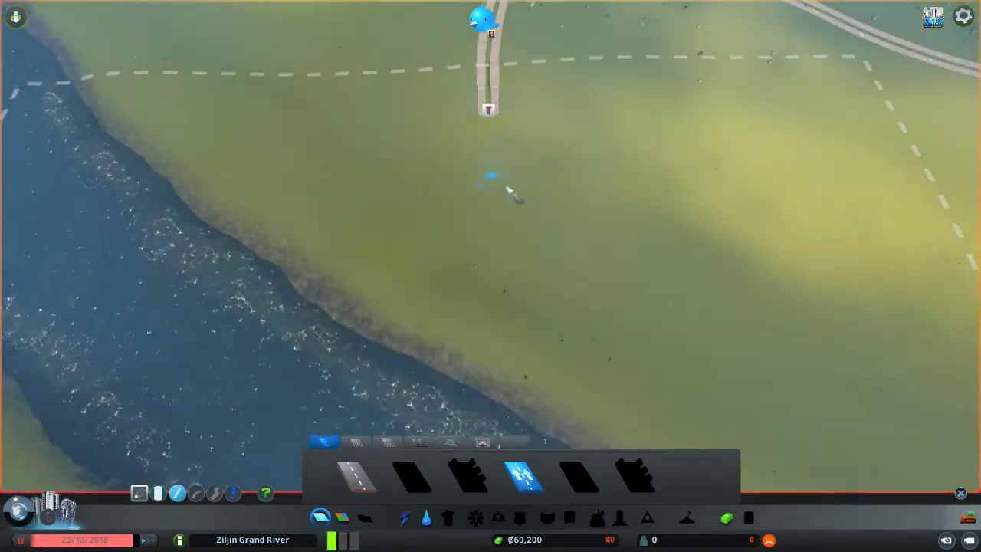
{"action": "key", "text": "d"}
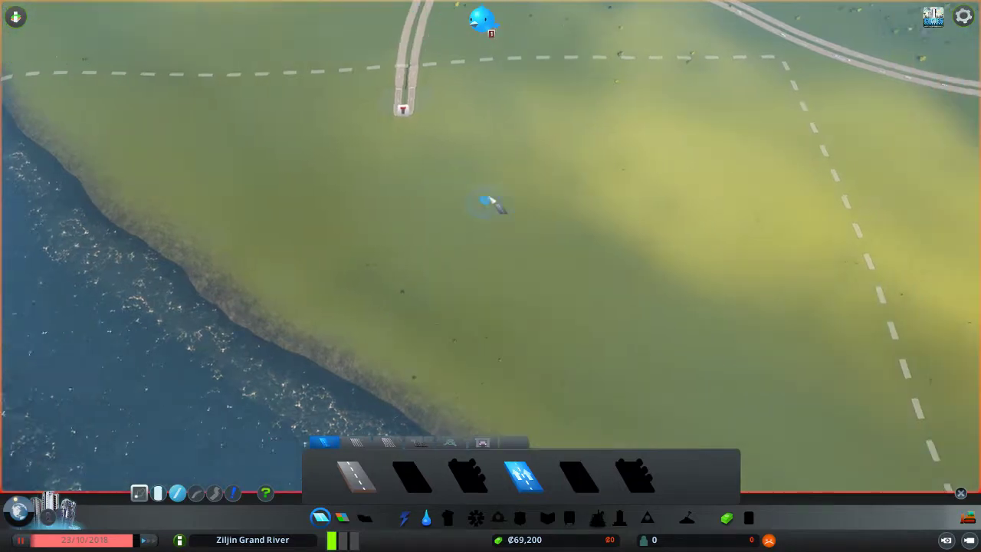
{"action": "scroll", "coordinate": [590, 213], "scroll_direction": "up", "scroll_amount": 3}
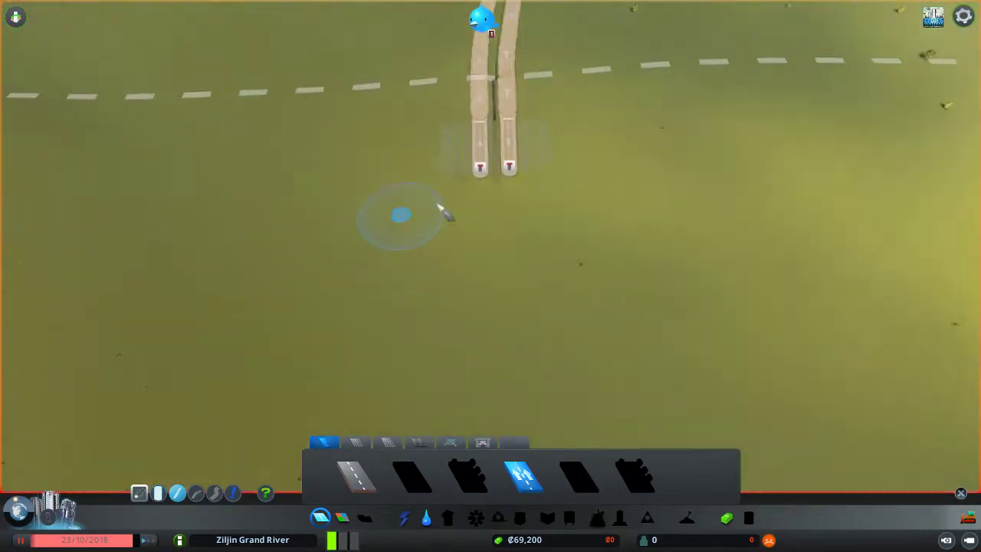
{"action": "scroll", "coordinate": [440, 208], "scroll_direction": "up", "scroll_amount": 2}
- Extend the first one-way road with a long straight segment out across the field
{"action": "key", "text": "e"}
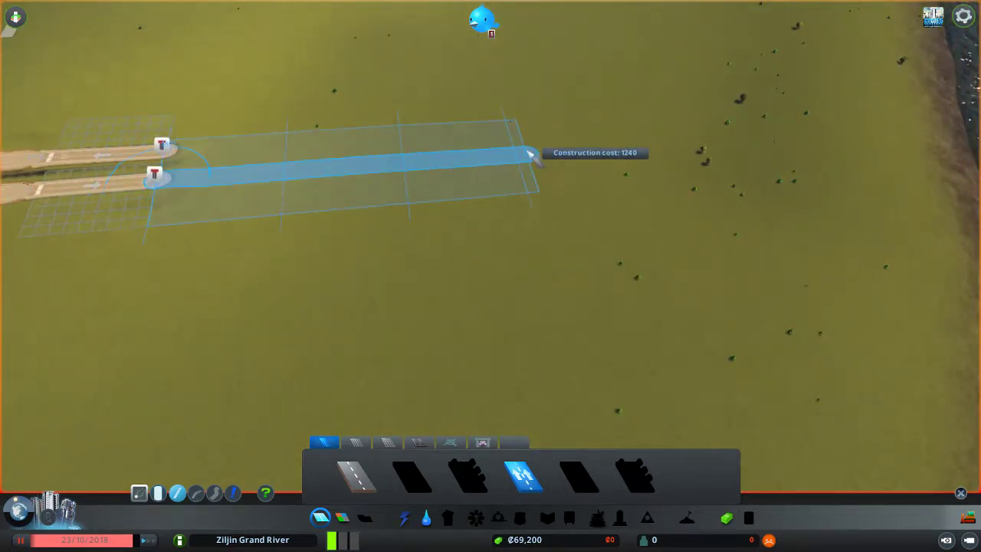
{"action": "left_click", "coordinate": [521, 154]}
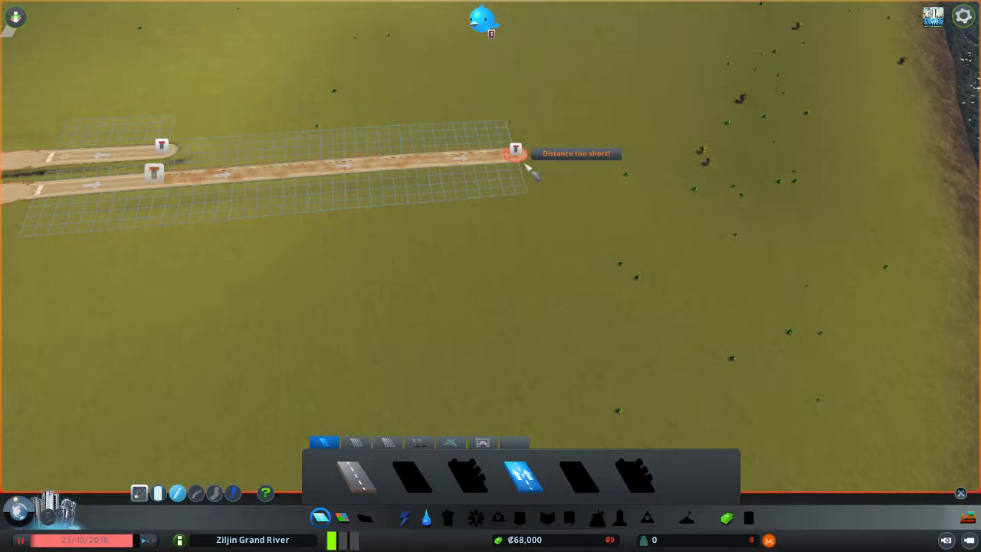
{"action": "scroll", "coordinate": [526, 164], "scroll_direction": "down", "scroll_amount": 3}
{"action": "scroll", "coordinate": [478, 204], "scroll_direction": "up", "scroll_amount": 3}
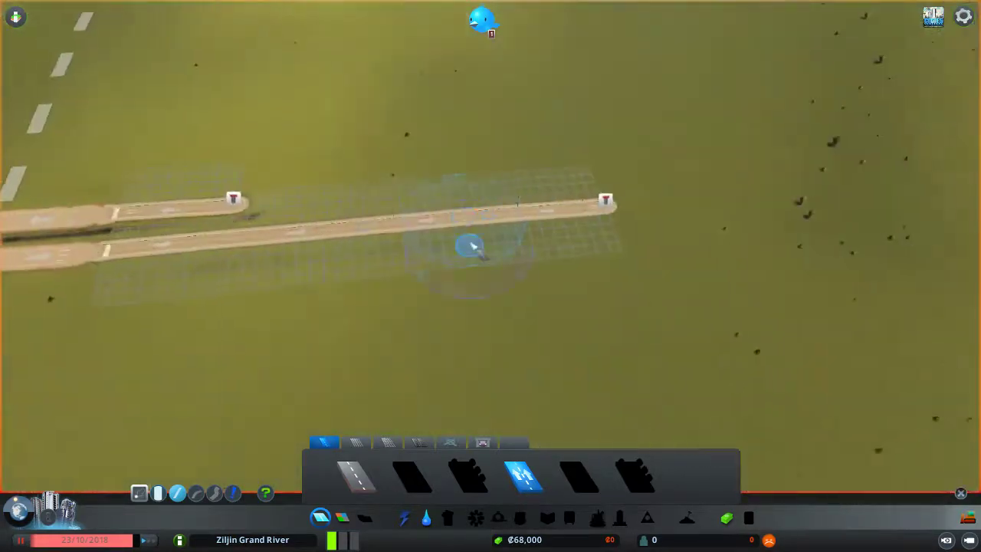
{"action": "key", "text": "e"}
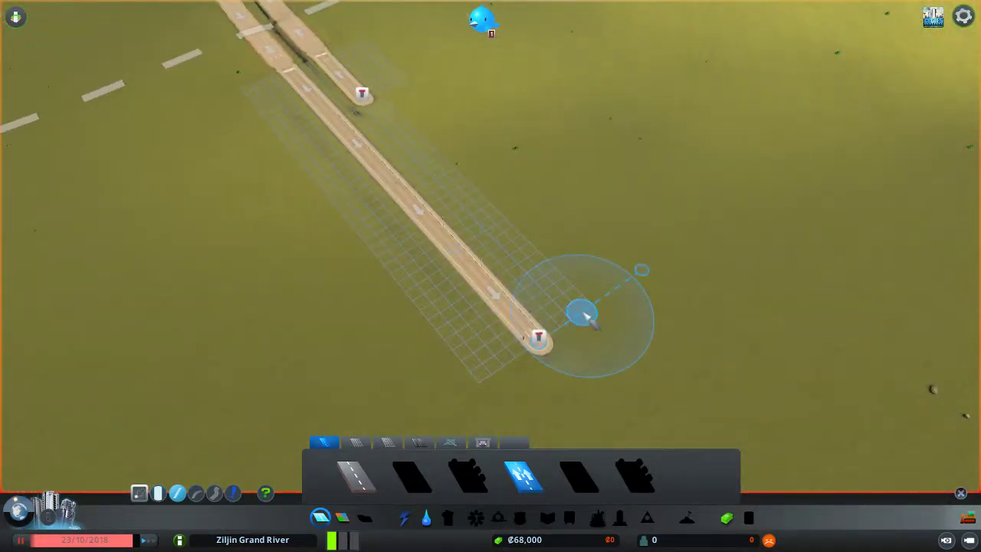
{"action": "key", "text": "e"}
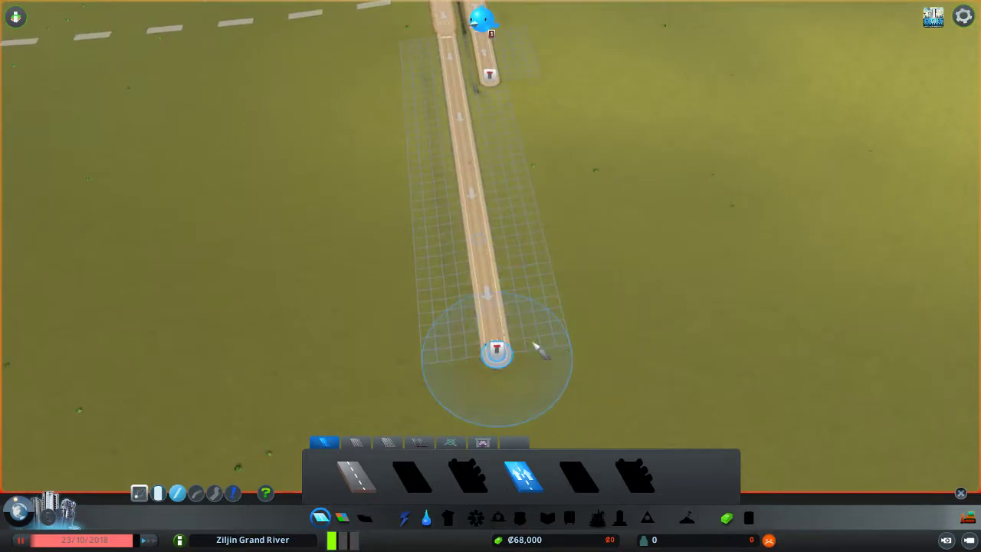
- Try several road previews from the road ends, cancelling each without building
{"action": "left_click", "coordinate": [541, 349]}
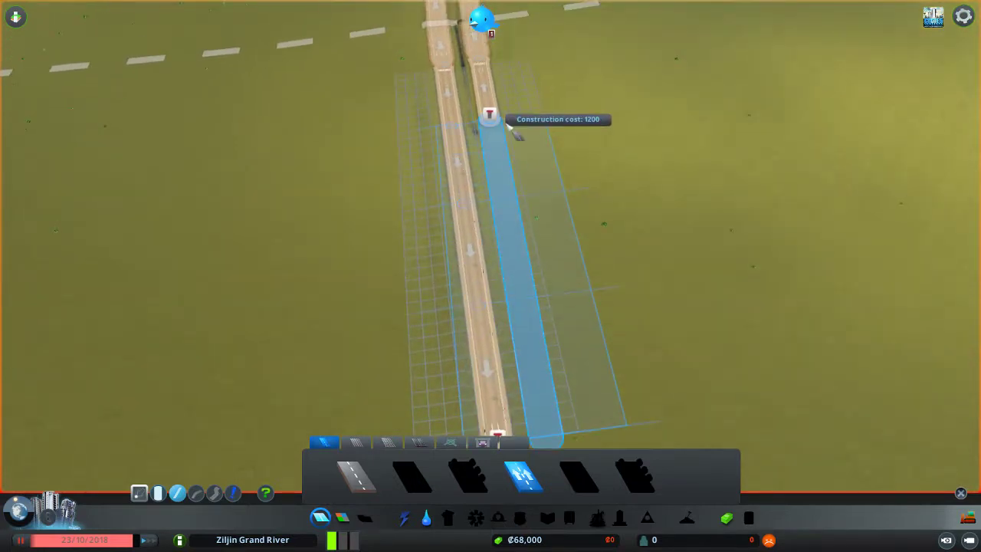
{"action": "right_click", "coordinate": [508, 123]}
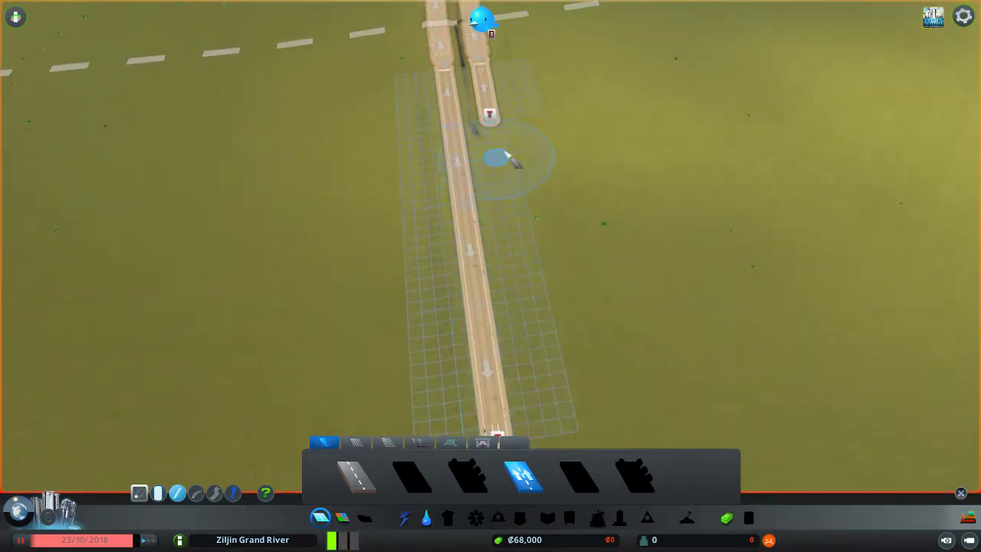
{"action": "left_click", "coordinate": [489, 116]}
{"action": "left_click", "coordinate": [537, 260]}
{"action": "right_click", "coordinate": [548, 328]}
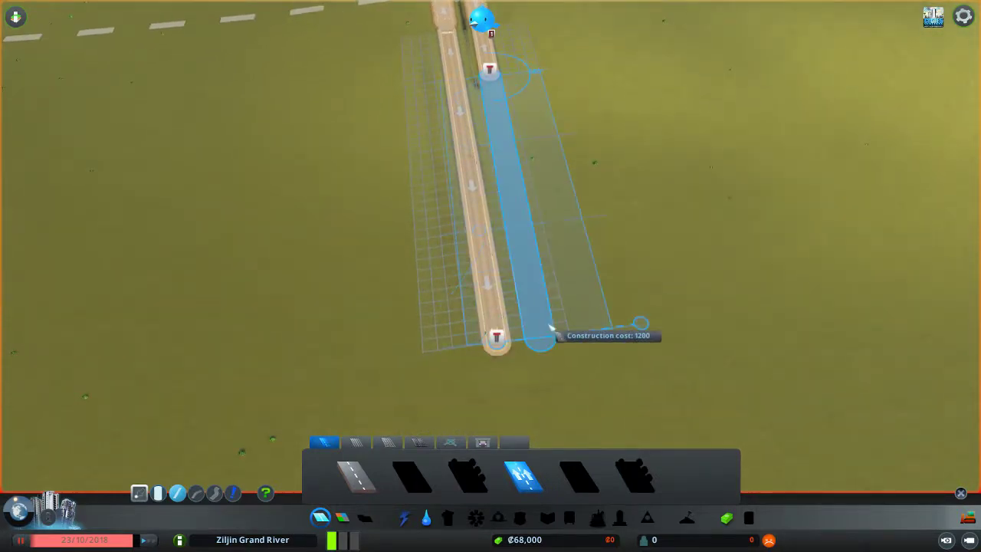
{"action": "key", "text": "w"}
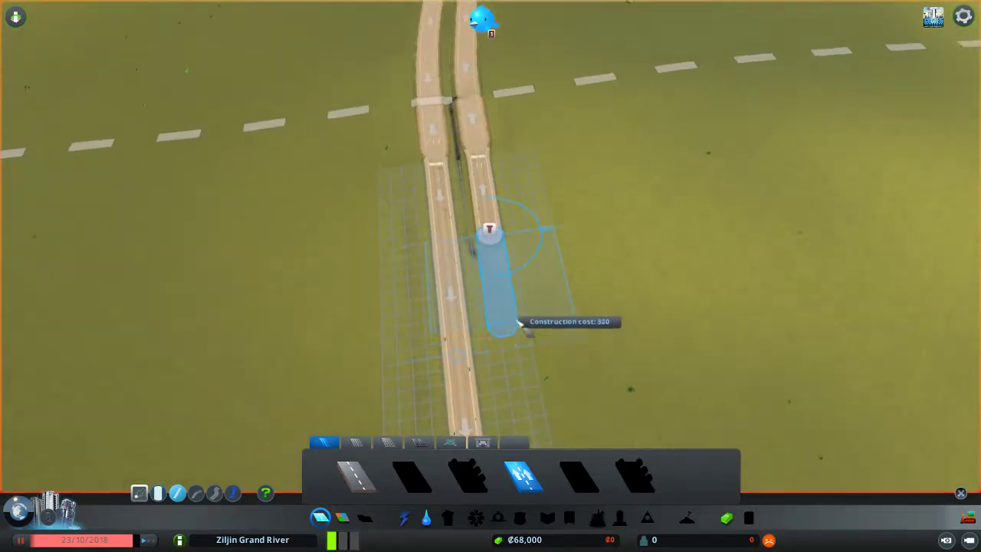
{"action": "scroll", "coordinate": [485, 194], "scroll_direction": "up", "scroll_amount": 2}
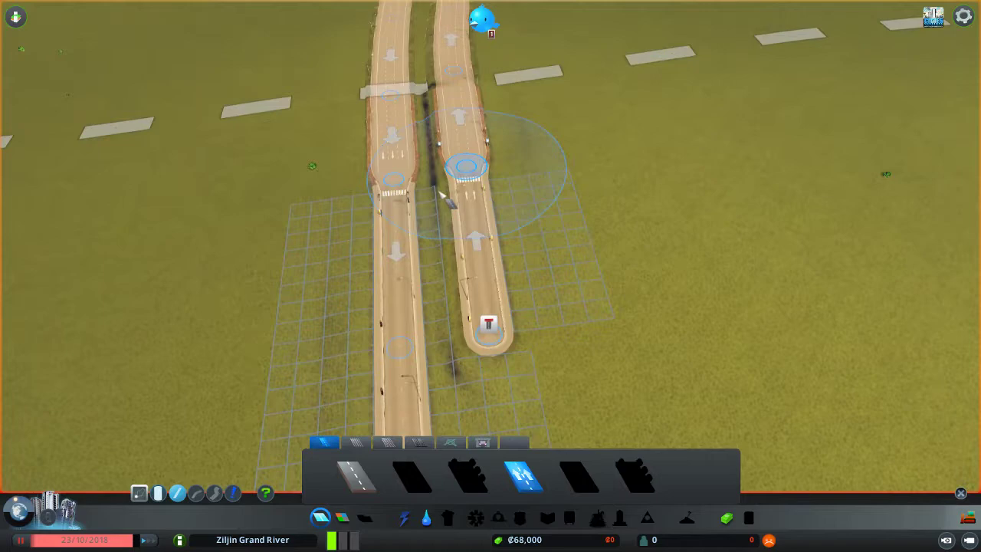
{"action": "key", "text": "s"}
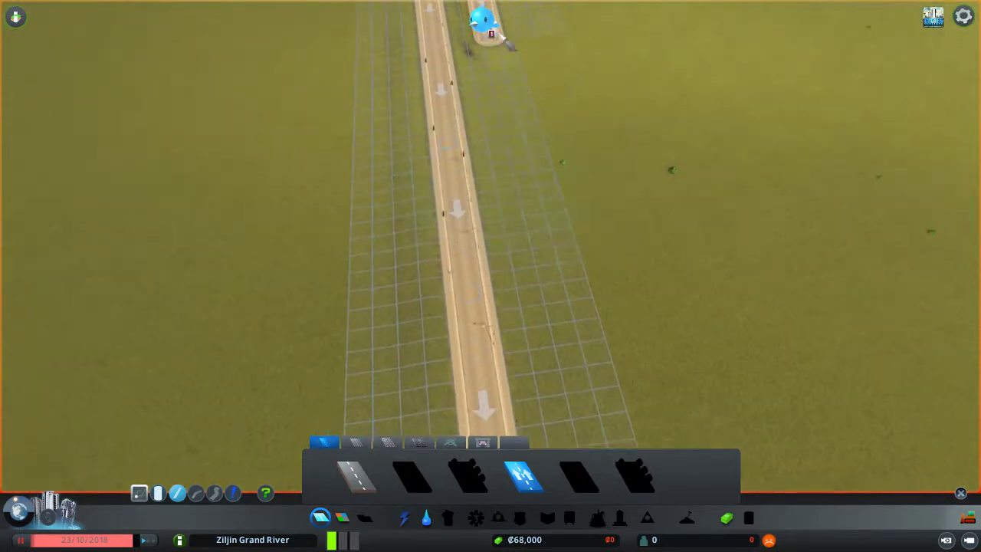
{"action": "scroll", "coordinate": [504, 44], "scroll_direction": "down", "scroll_amount": 3}
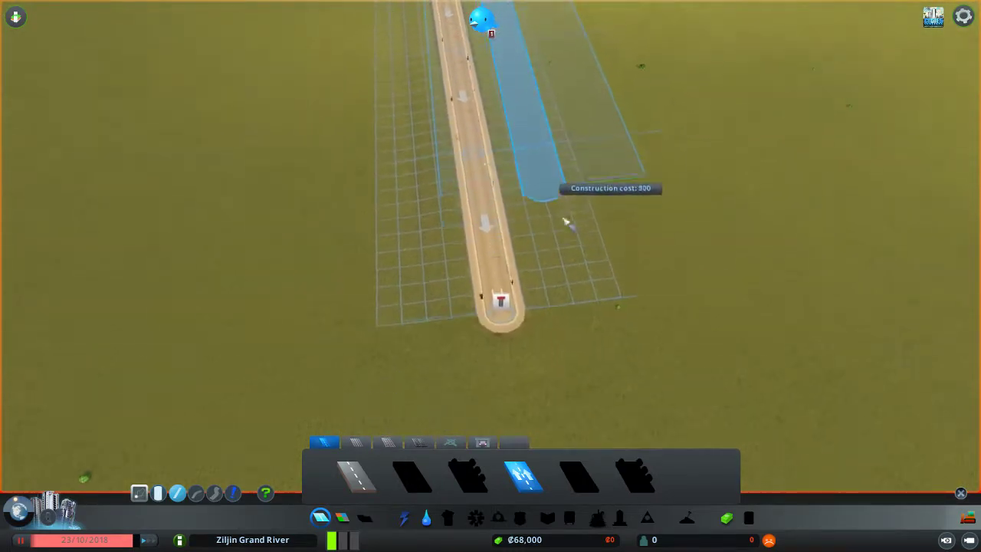
{"action": "right_click", "coordinate": [576, 264]}
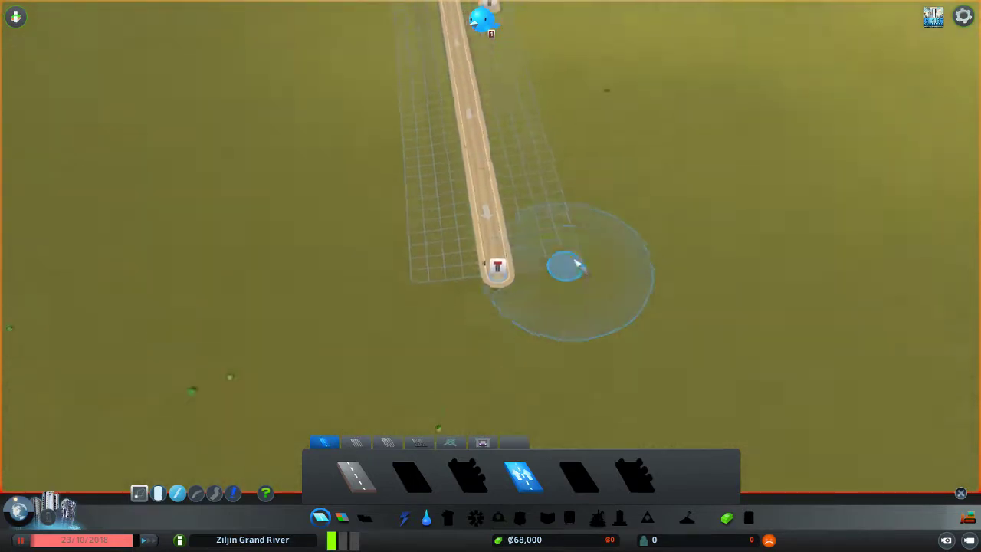
{"action": "key", "text": "s"}
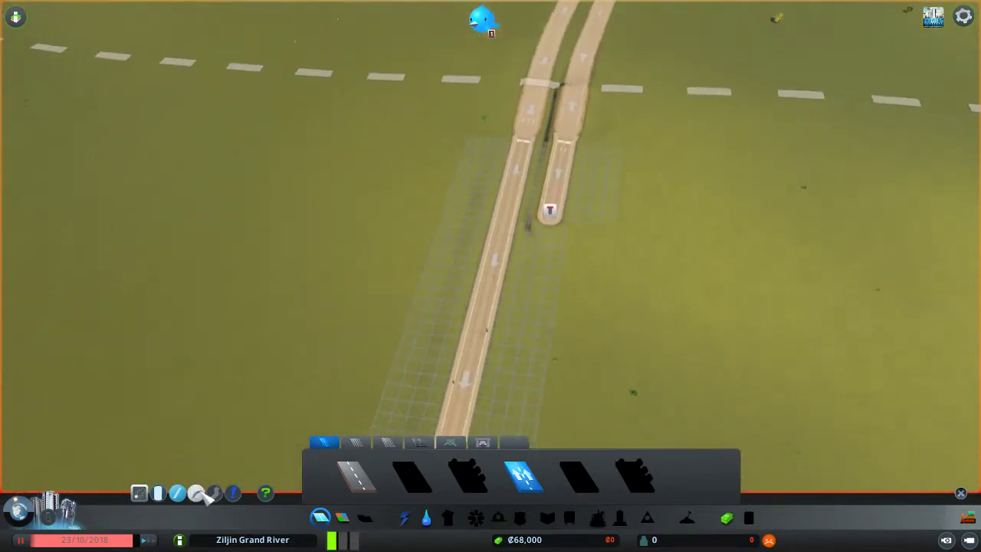
{"action": "scroll", "coordinate": [583, 283], "scroll_direction": "up", "scroll_amount": 2}
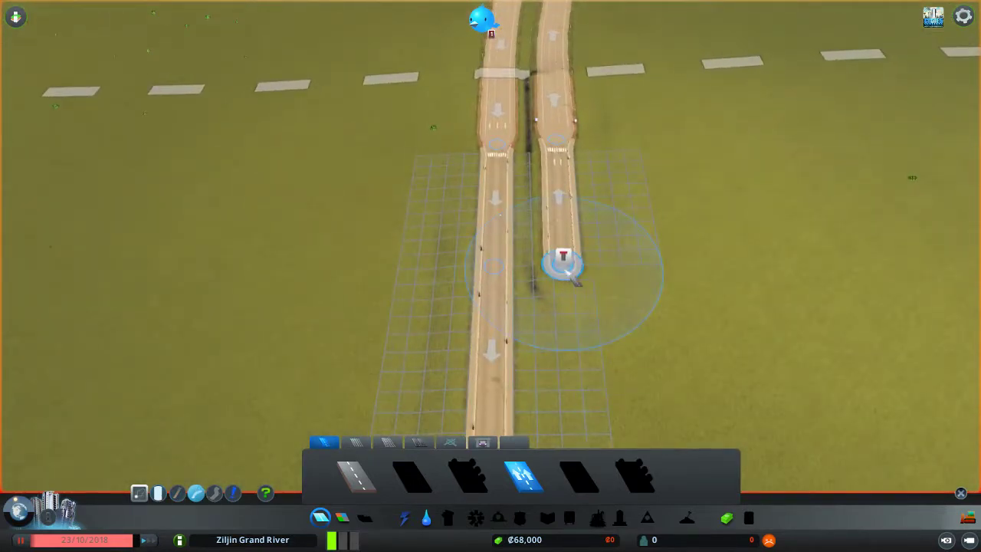
{"action": "key", "text": "s"}
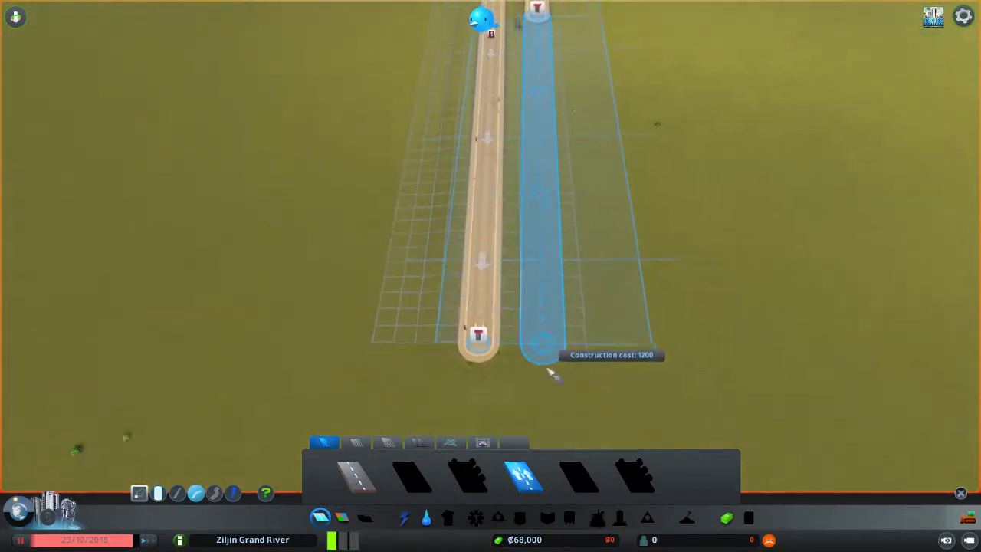
{"action": "right_click", "coordinate": [559, 339]}
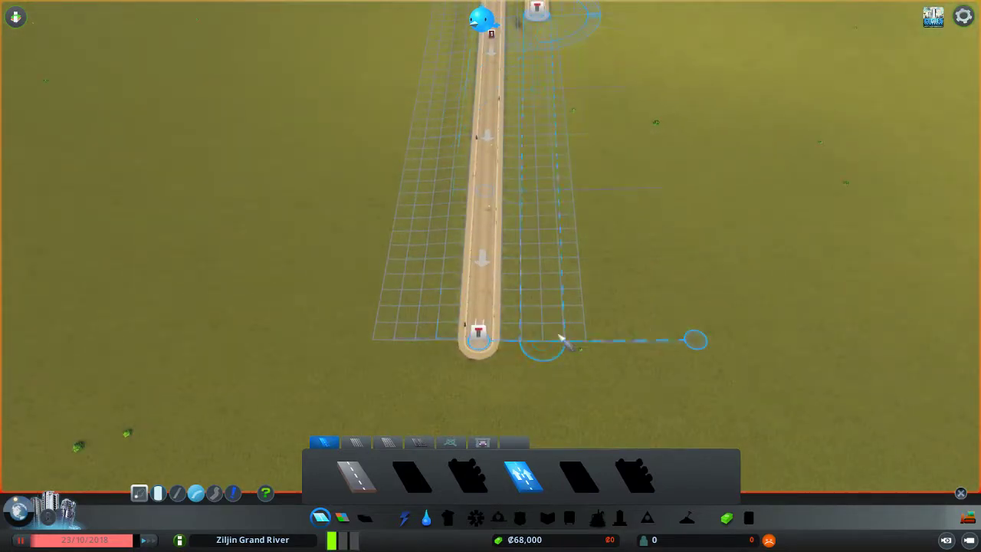
{"action": "key", "text": "w"}
{"action": "left_click", "coordinate": [543, 283]}
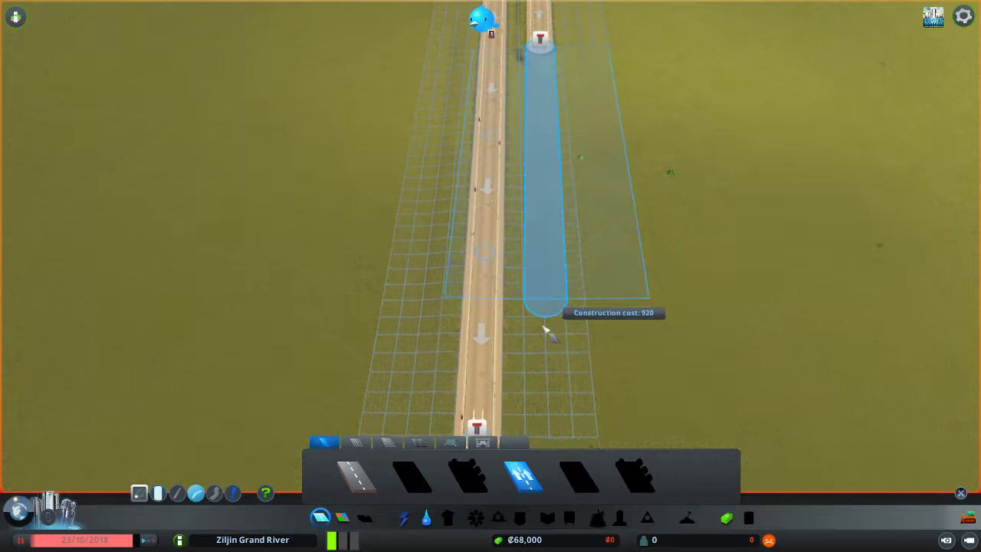
{"action": "key", "text": "s"}
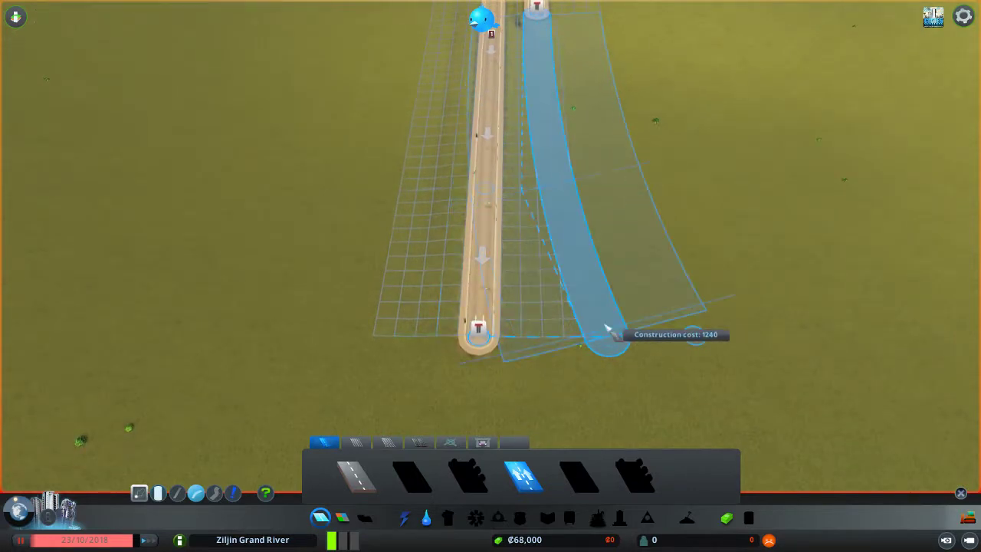
{"action": "right_click", "coordinate": [548, 334]}
{"action": "scroll", "coordinate": [509, 361], "scroll_direction": "down", "scroll_amount": 3}
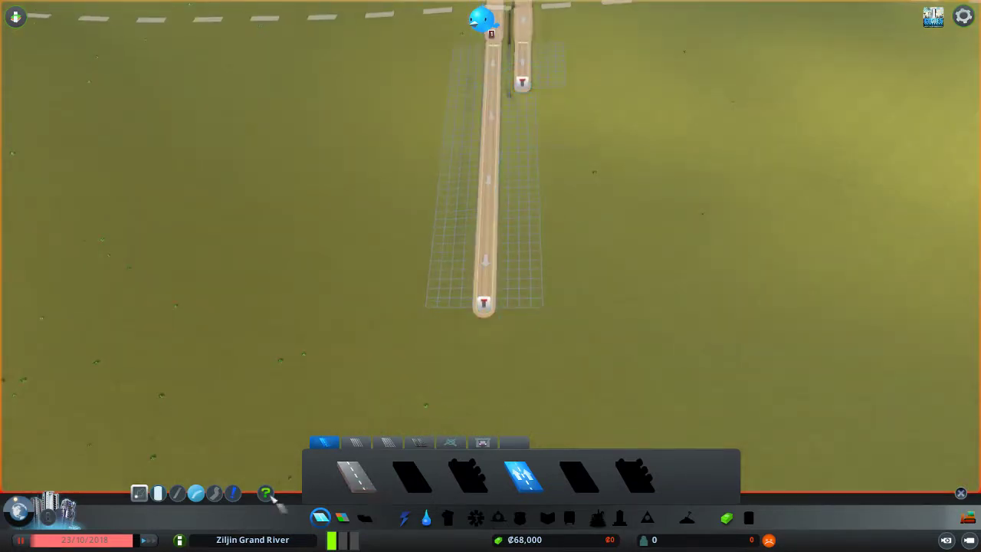
{"action": "key", "text": "w"}
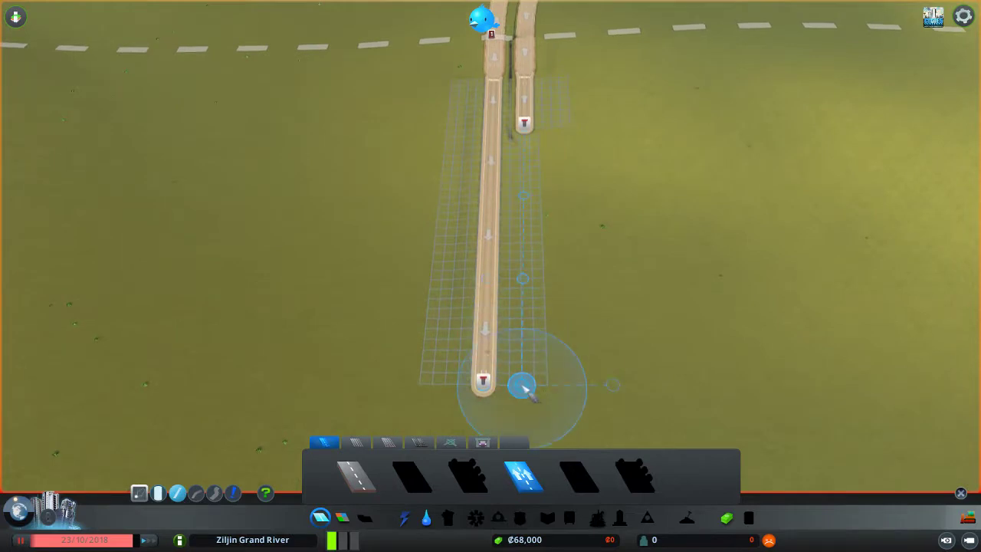
- Build the second one-way road running parallel beside the long one
{"action": "left_click", "coordinate": [523, 387]}
{"action": "right_click", "coordinate": [532, 134]}
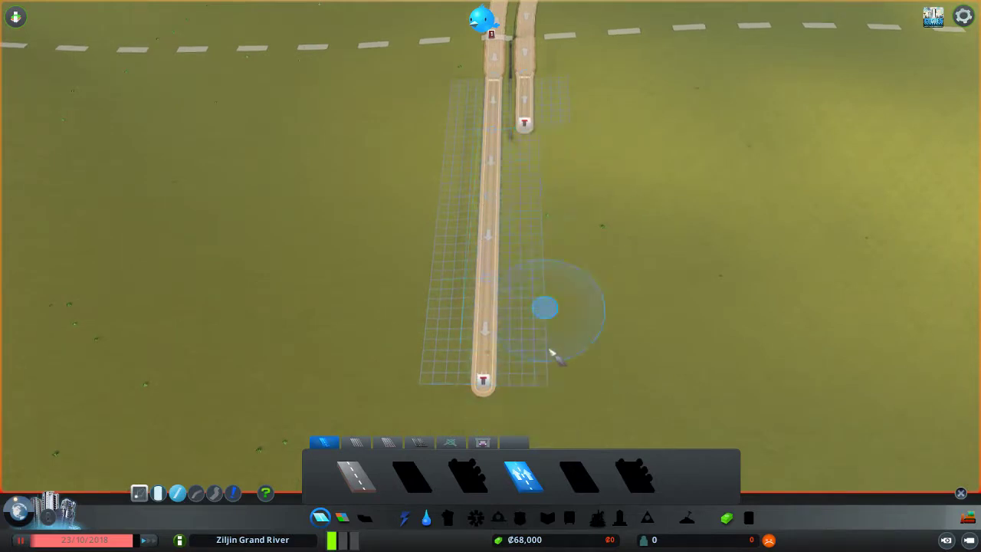
{"action": "left_click", "coordinate": [534, 380]}
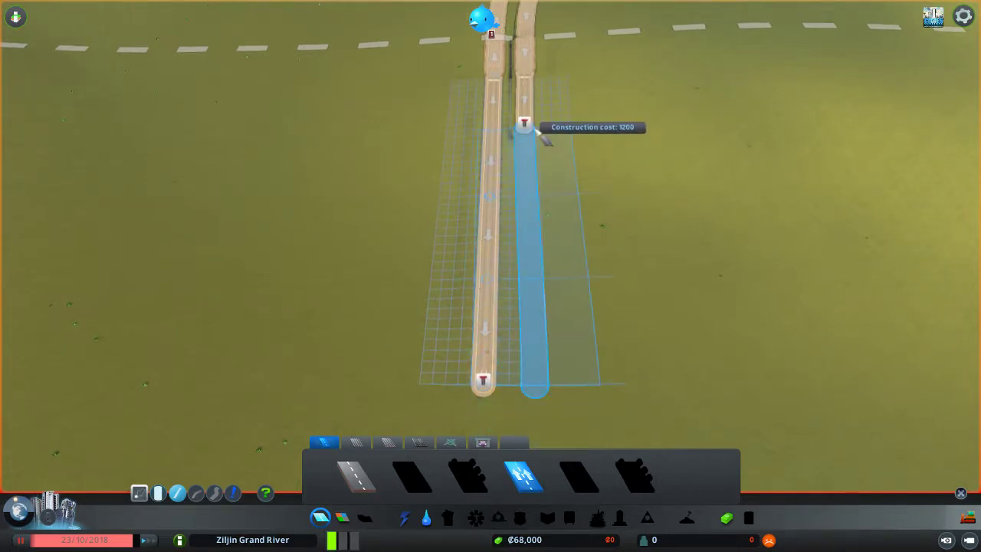
{"action": "left_click", "coordinate": [537, 130]}
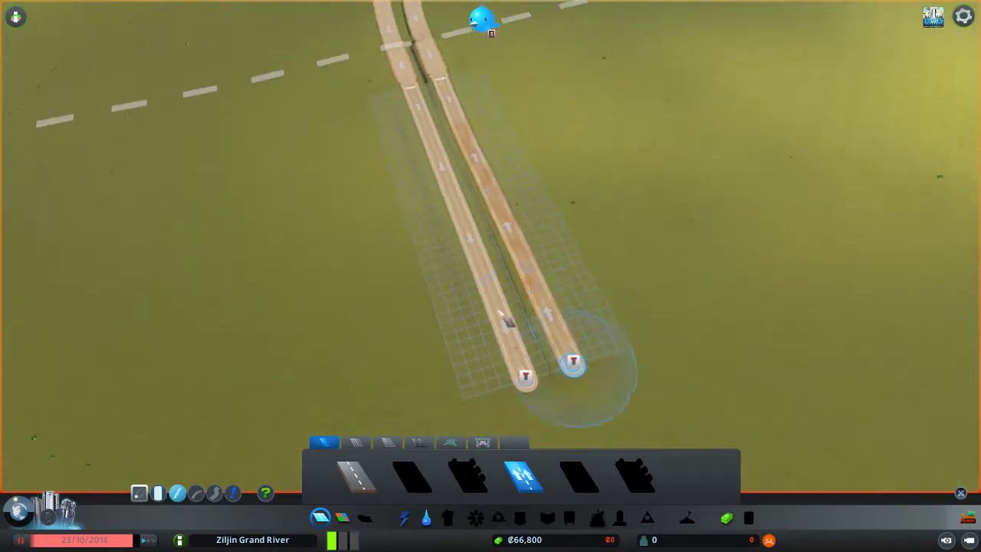
{"action": "key", "text": "e"}
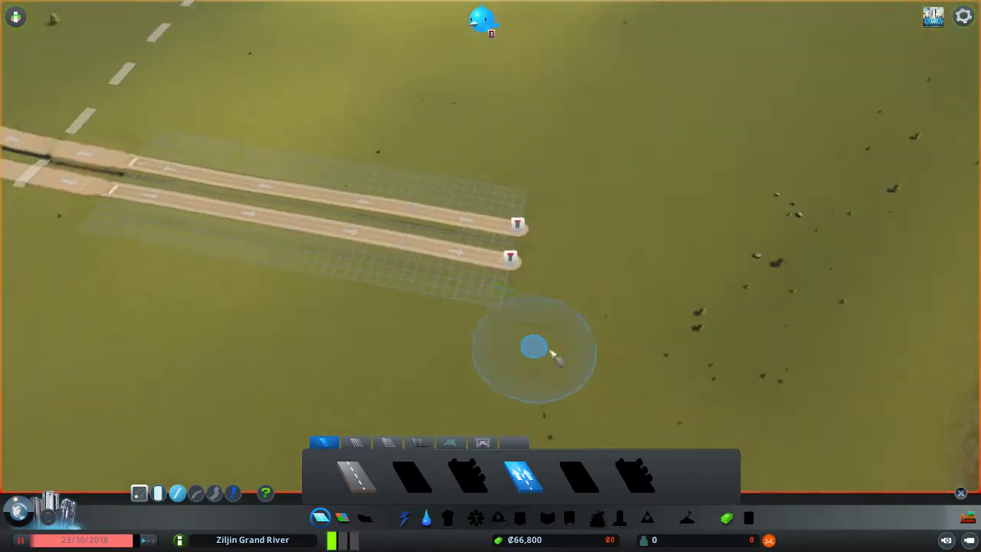
- Draw the first curved road pieces sweeping out from the lower one-way road's end
{"action": "key", "text": "d"}
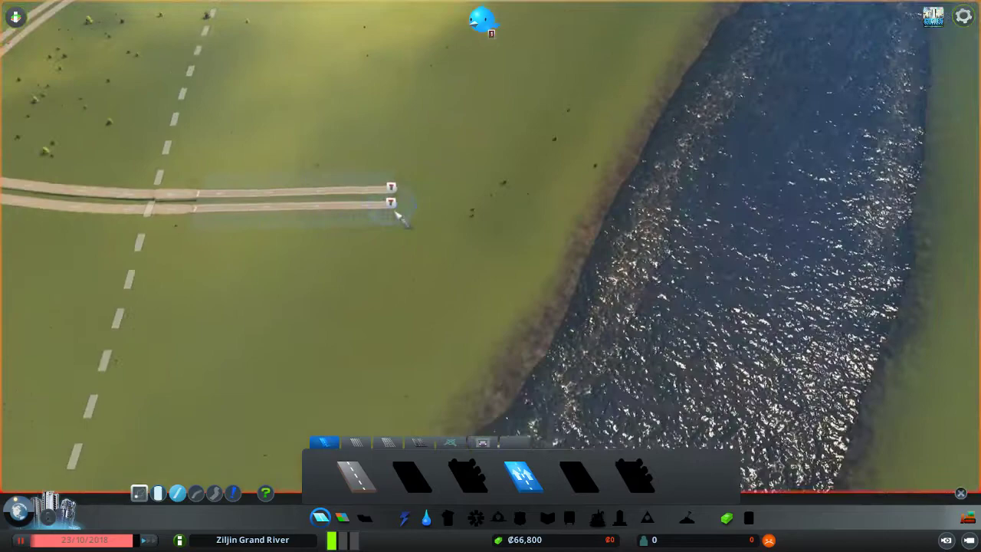
{"action": "scroll", "coordinate": [528, 215], "scroll_direction": "up", "scroll_amount": 3}
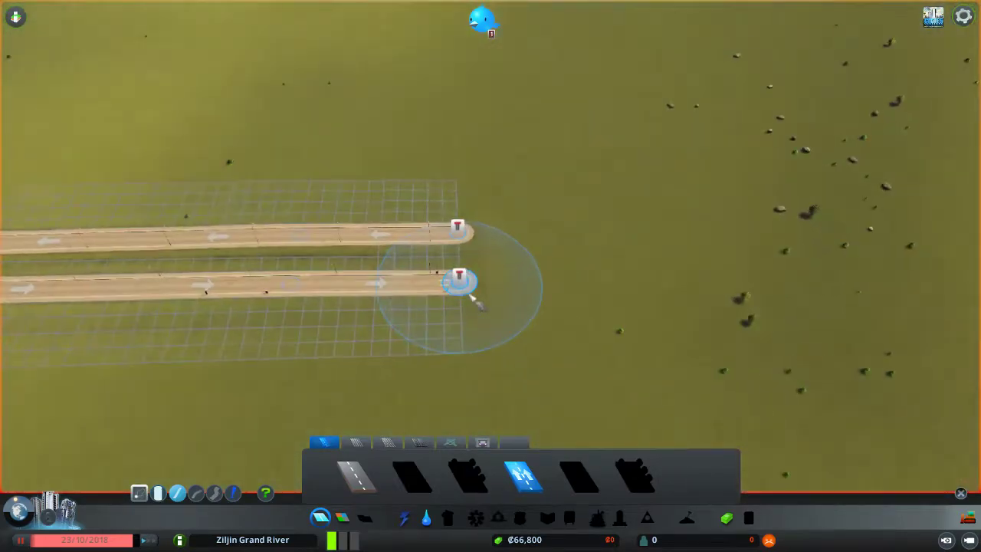
{"action": "key", "text": "d"}
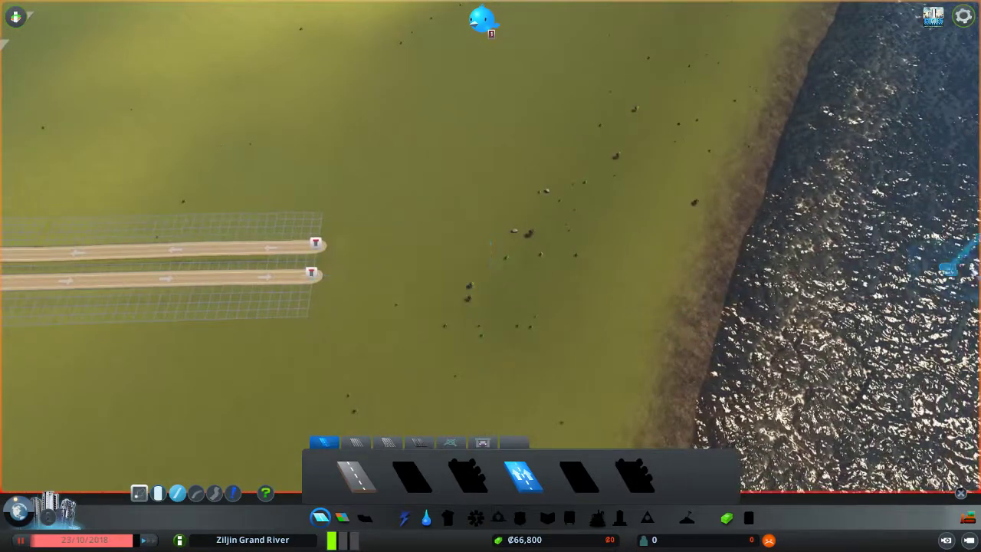
{"action": "scroll", "coordinate": [434, 329], "scroll_direction": "up", "scroll_amount": 2}
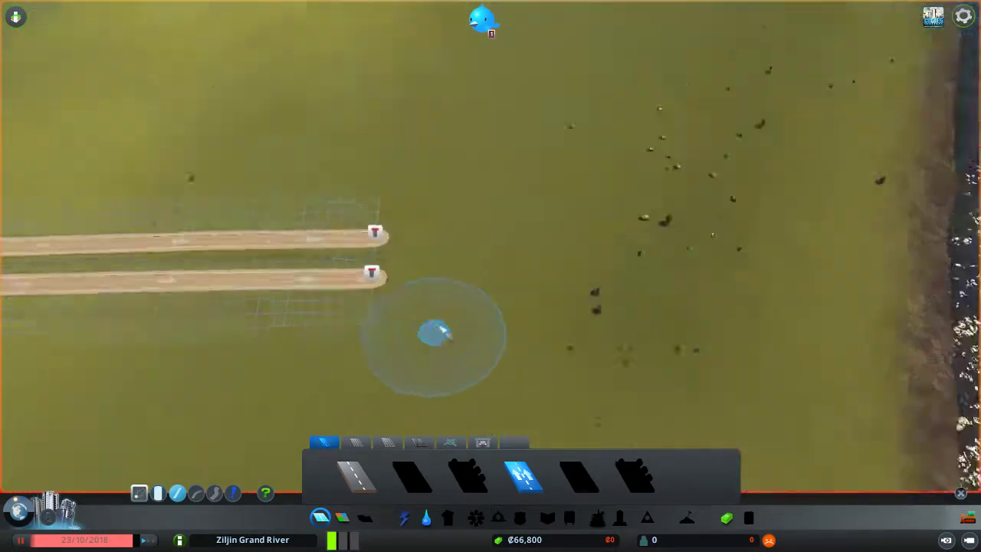
{"action": "key", "text": "s"}
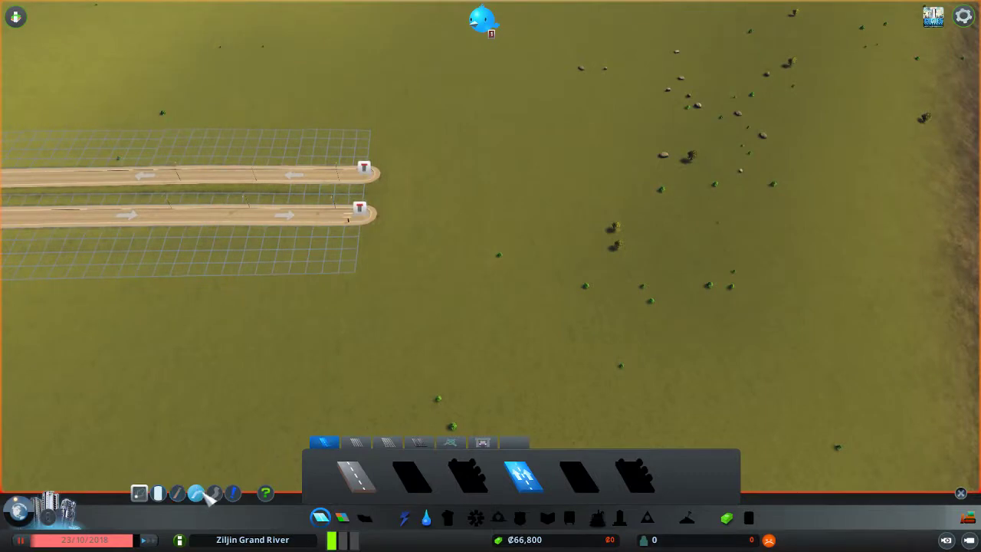
{"action": "key", "text": "s"}
{"action": "left_click", "coordinate": [373, 261]}
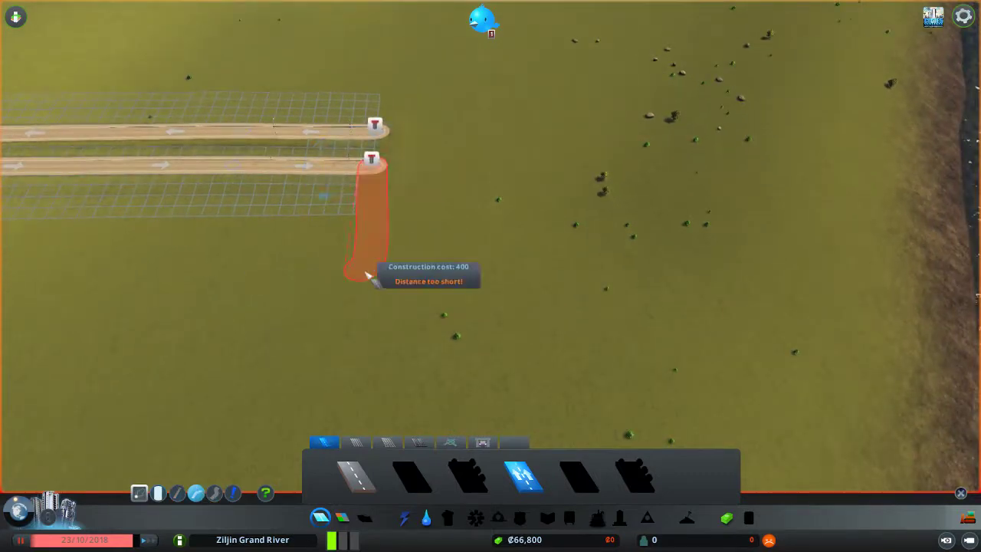
{"action": "left_click", "coordinate": [371, 274]}
{"action": "left_click", "coordinate": [525, 275]}
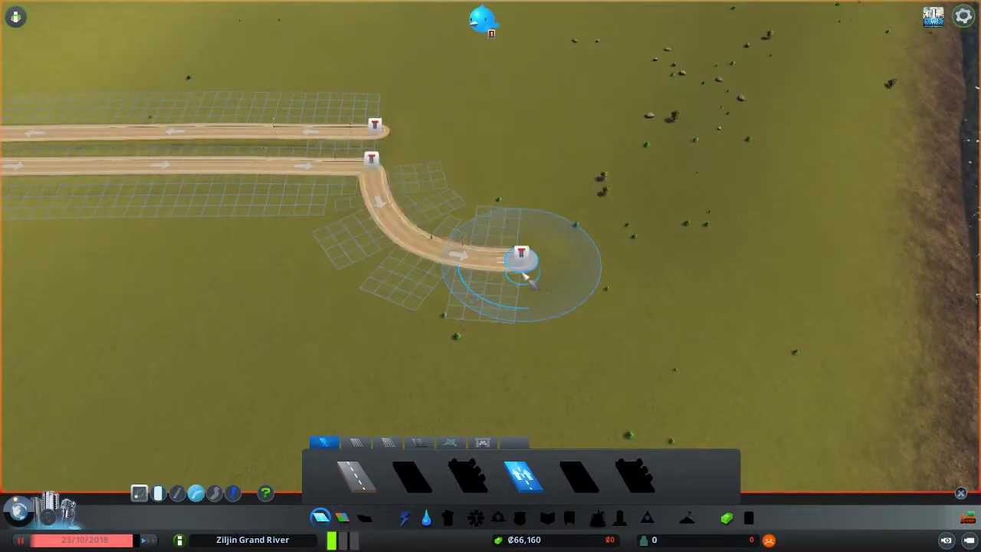
{"action": "key", "text": "q"}
{"action": "left_click", "coordinate": [704, 328]}
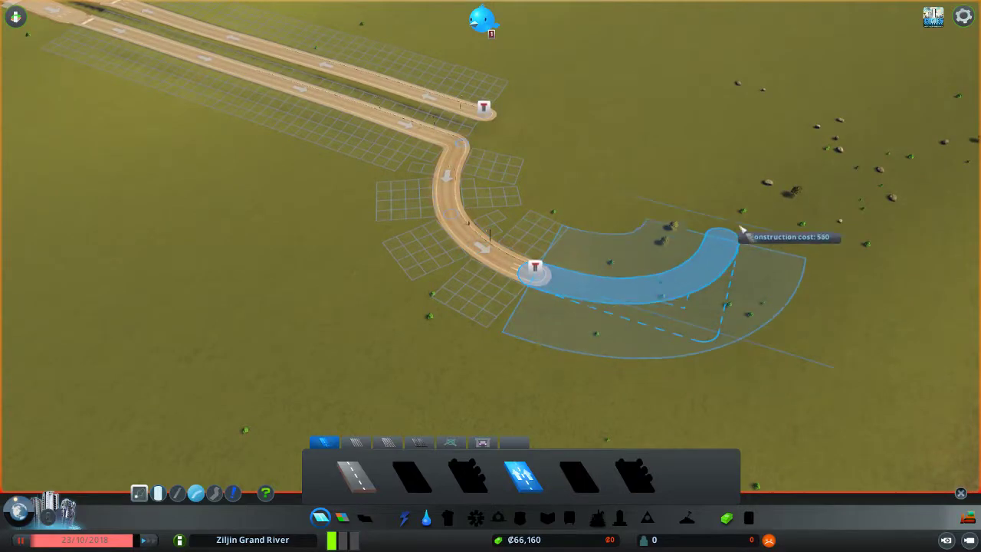
{"action": "left_click", "coordinate": [729, 221]}
{"action": "key", "text": "q"}
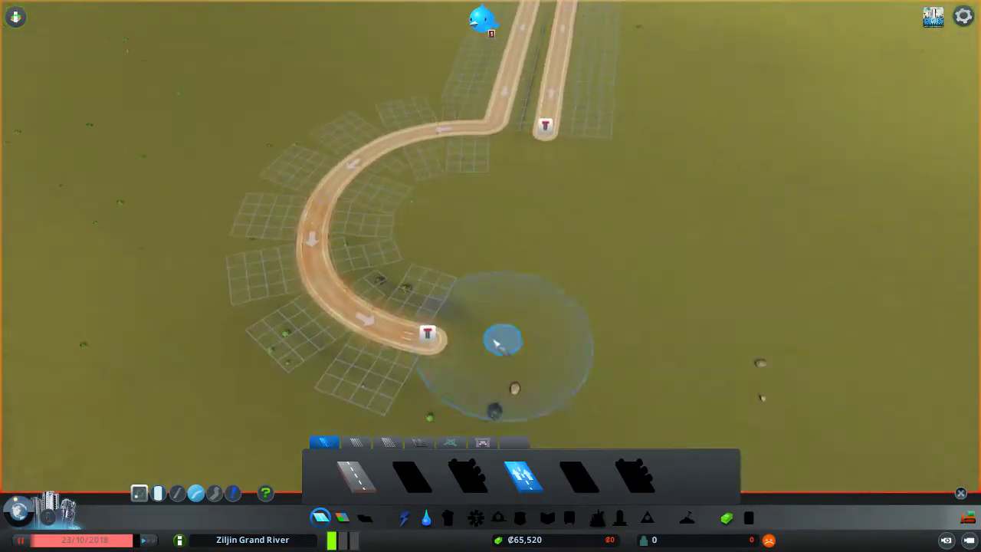
- Switch to curved road mode and close the loop onto the upper road's end, cancelling a stray straight road
{"action": "left_click", "coordinate": [177, 494]}
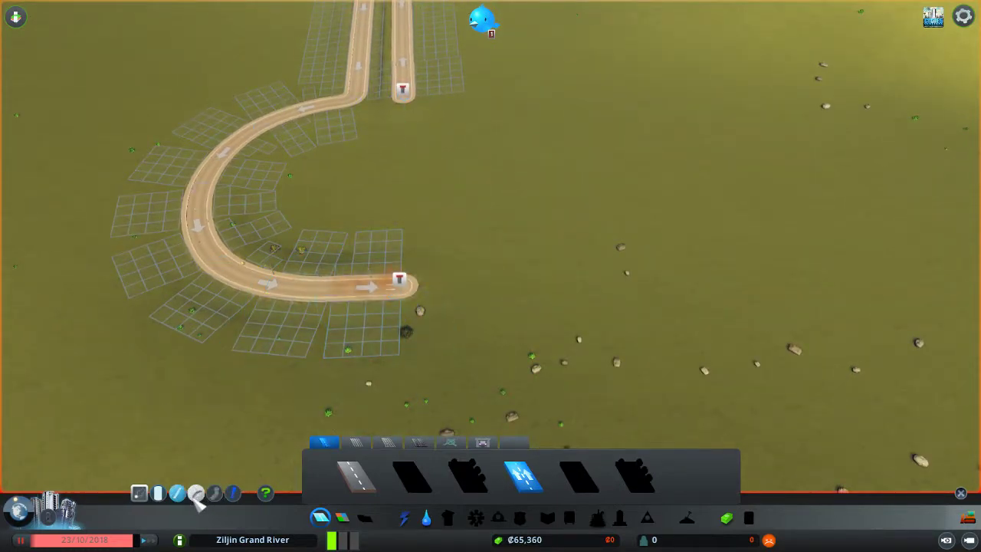
{"action": "left_click", "coordinate": [574, 322]}
{"action": "left_click", "coordinate": [695, 314]}
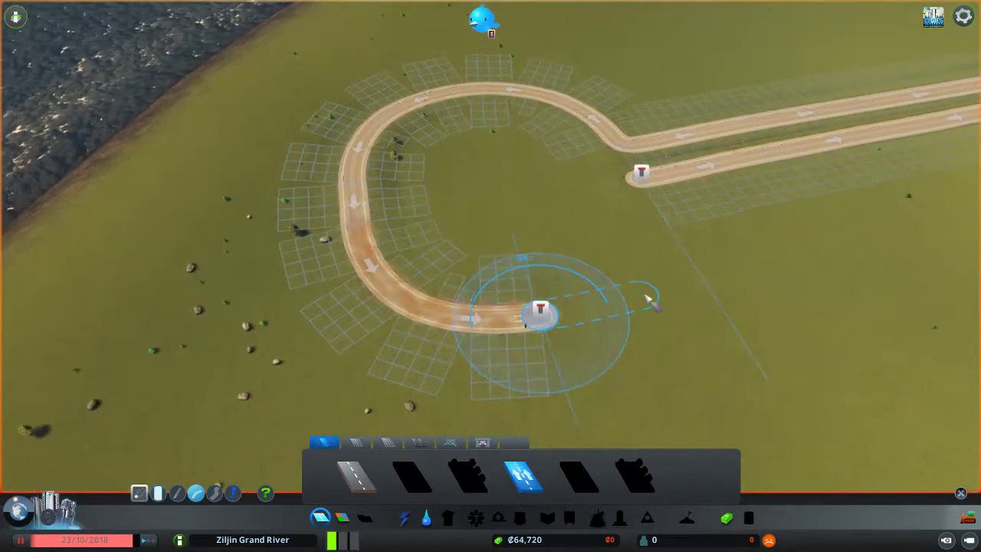
{"action": "left_click", "coordinate": [698, 277]}
{"action": "left_click", "coordinate": [640, 175]}
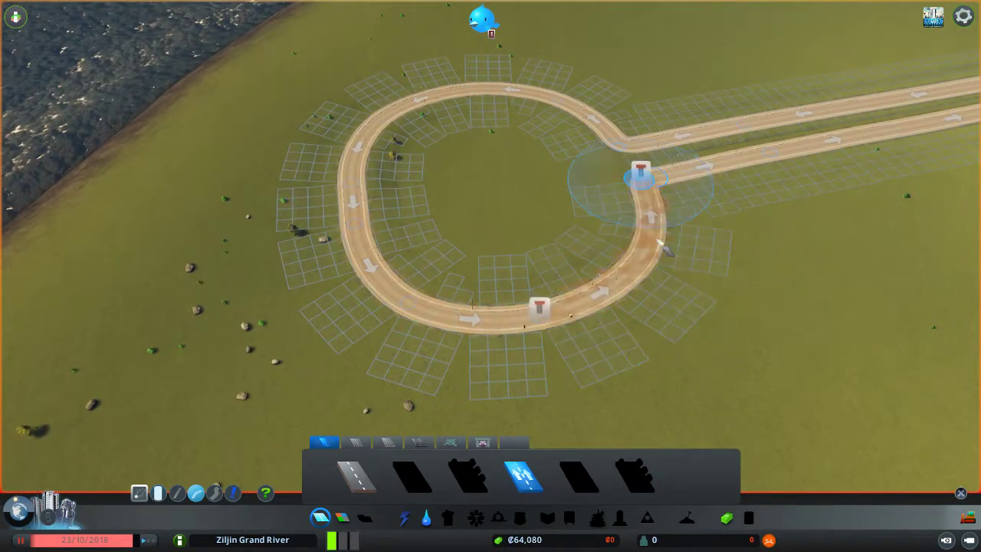
{"action": "scroll", "coordinate": [537, 273], "scroll_direction": "down", "scroll_amount": 3}
{"action": "key", "text": "e"}
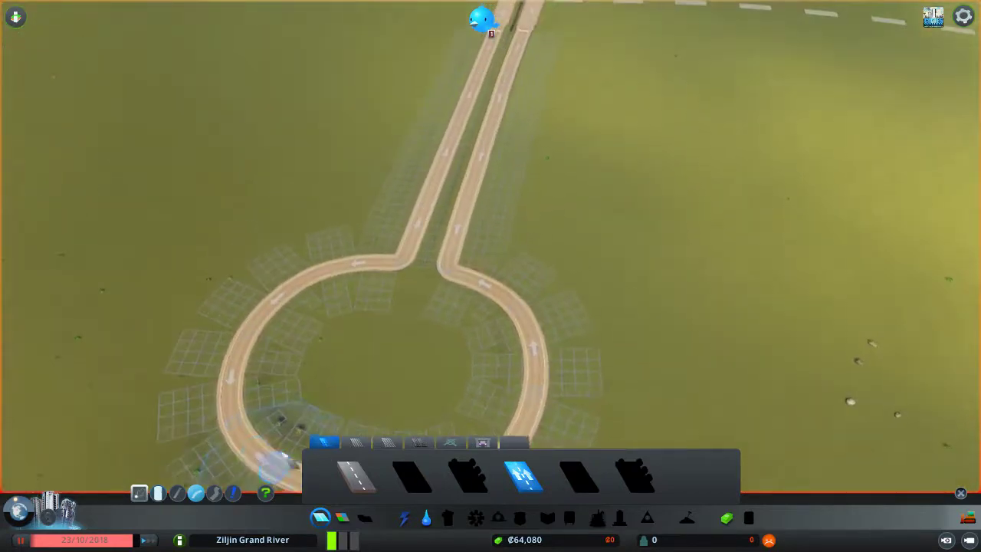
{"action": "scroll", "coordinate": [263, 471], "scroll_direction": "up", "scroll_amount": 3}
{"action": "scroll", "coordinate": [394, 346], "scroll_direction": "up", "scroll_amount": 2}
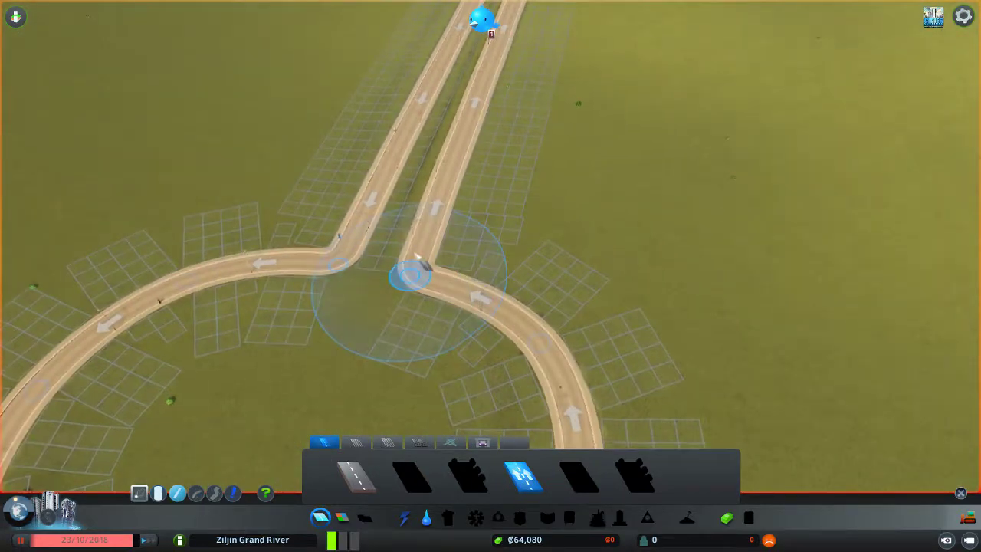
{"action": "scroll", "coordinate": [394, 325], "scroll_direction": "down", "scroll_amount": 3}
{"action": "scroll", "coordinate": [396, 319], "scroll_direction": "down", "scroll_amount": 3}
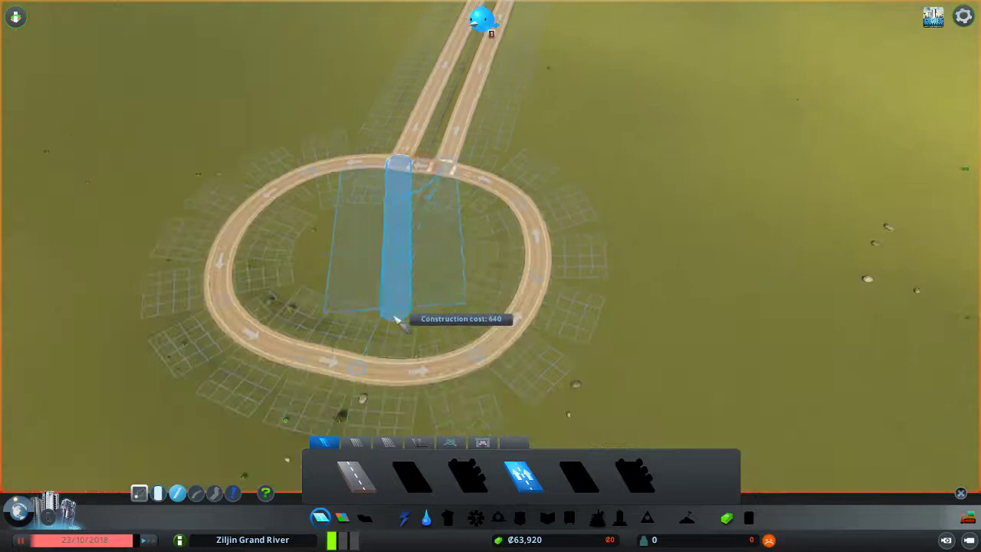
{"action": "right_click", "coordinate": [398, 320]}
{"action": "scroll", "coordinate": [399, 320], "scroll_direction": "down", "scroll_amount": 3}
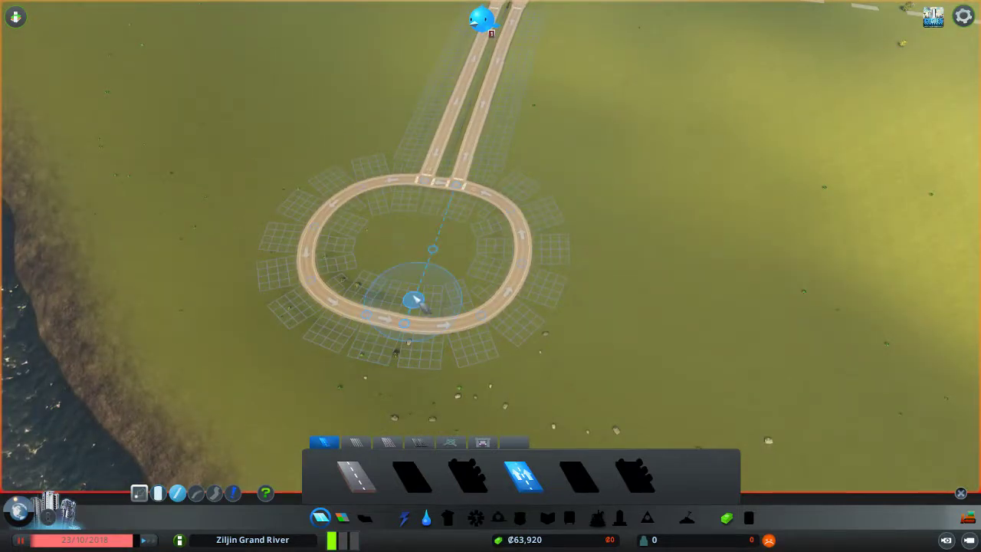
{"action": "key", "text": "e"}
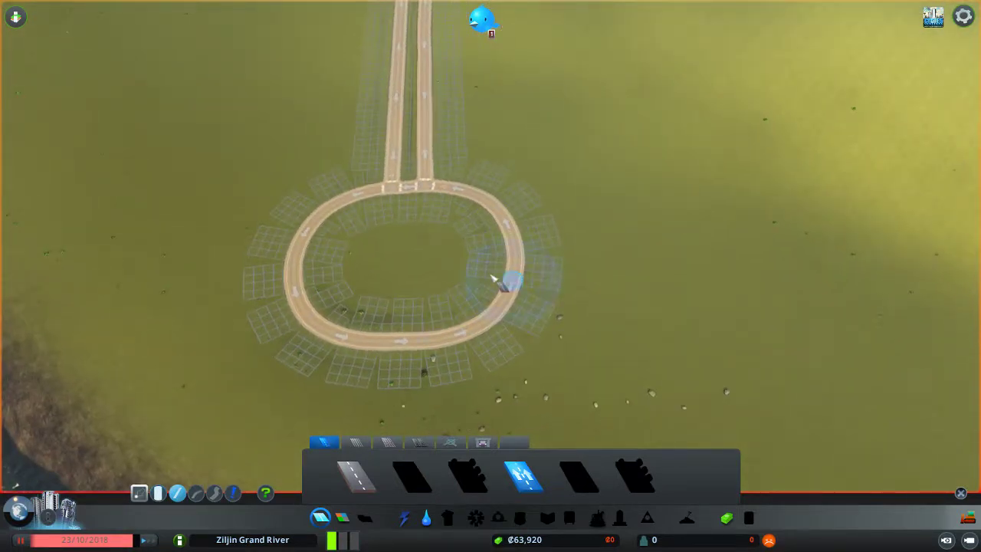
{"action": "scroll", "coordinate": [425, 296], "scroll_direction": "up", "scroll_amount": 3}
{"action": "scroll", "coordinate": [365, 414], "scroll_direction": "down", "scroll_amount": 1}
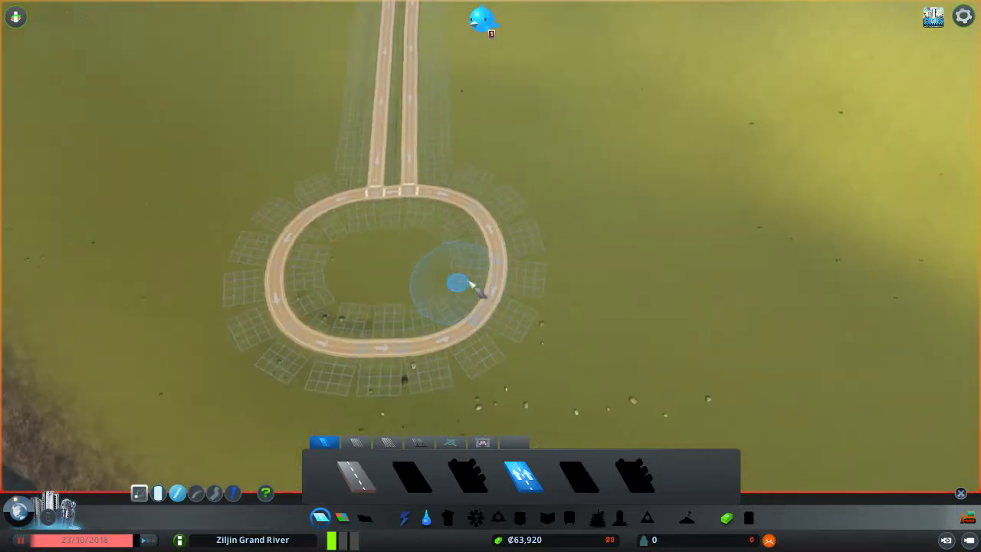
{"action": "scroll", "coordinate": [438, 357], "scroll_direction": "down", "scroll_amount": 5}
{"action": "scroll", "coordinate": [414, 391], "scroll_direction": "up", "scroll_amount": 5}
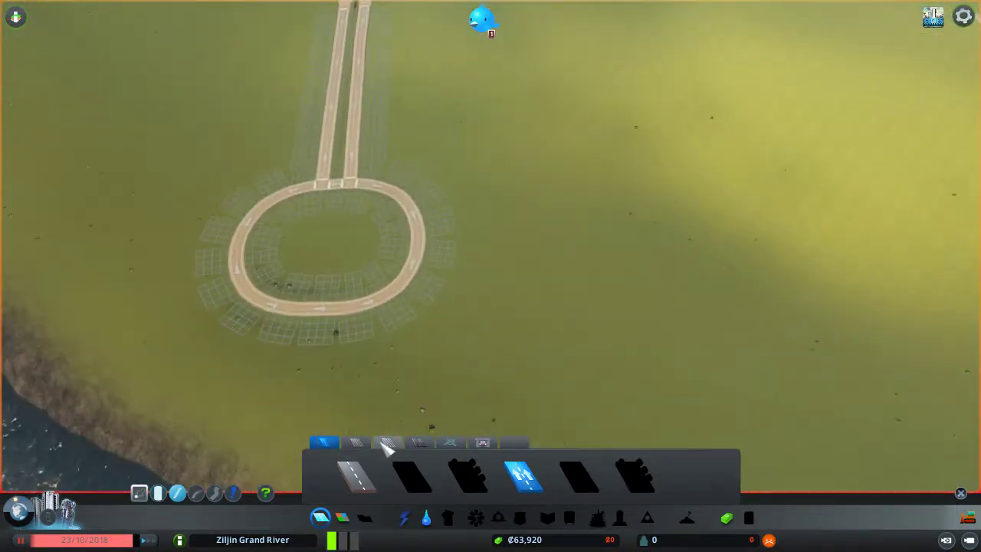
- Build a large road segment beside the loop and curve a connecting road back into the loop, forming a roundabout
{"action": "left_click", "coordinate": [386, 443]}
{"action": "scroll", "coordinate": [422, 350], "scroll_direction": "up", "scroll_amount": 3}
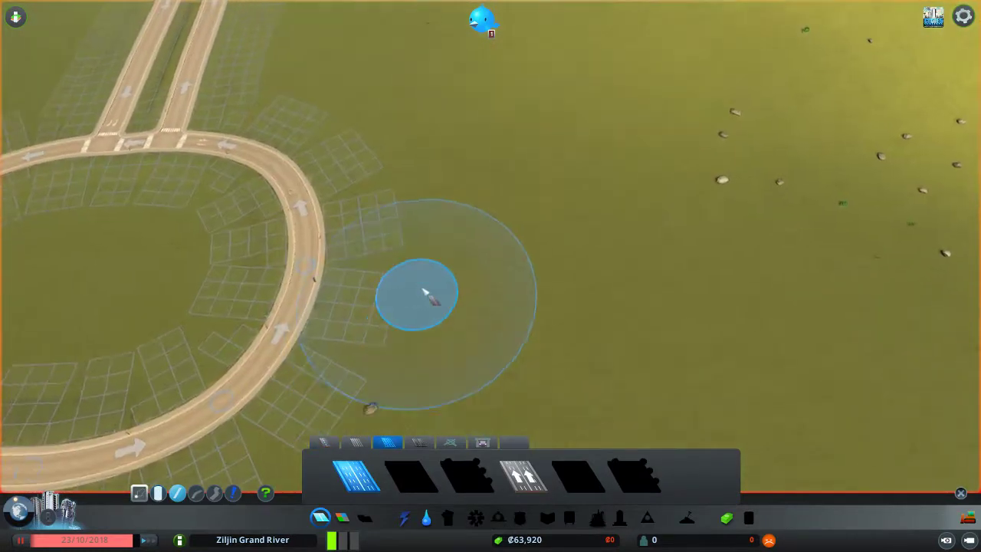
{"action": "left_click", "coordinate": [497, 254]}
{"action": "key", "text": "d"}
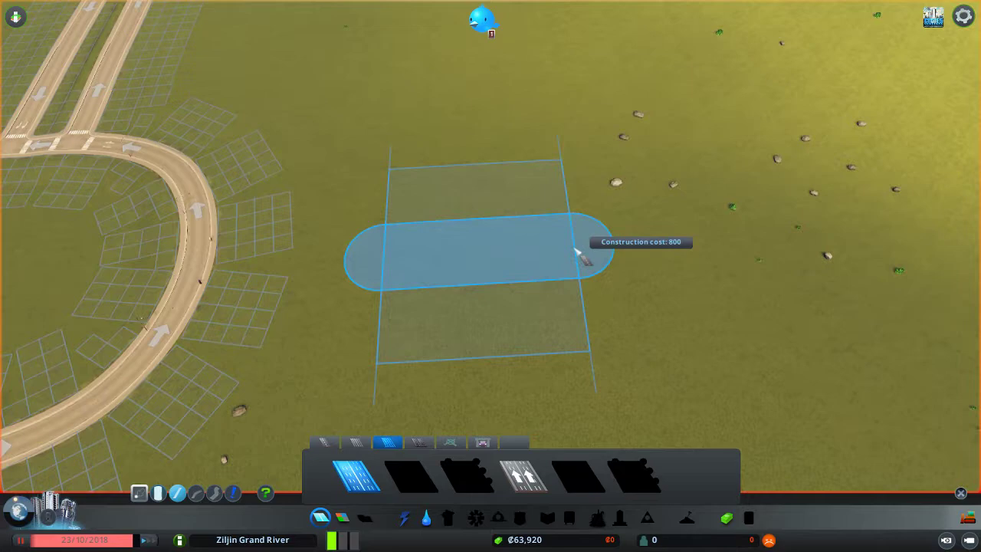
{"action": "left_click", "coordinate": [576, 251]}
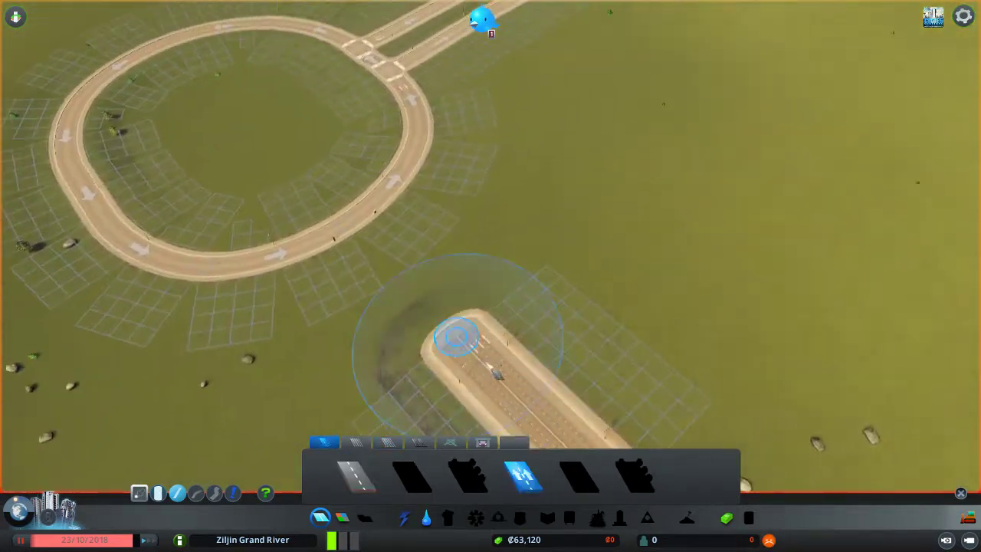
{"action": "left_click", "coordinate": [407, 292]}
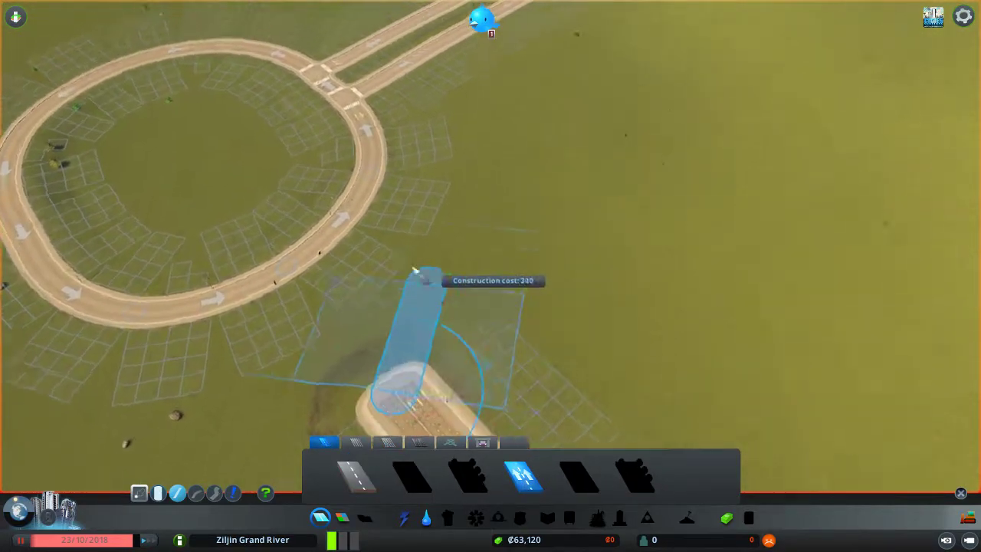
{"action": "left_click", "coordinate": [477, 147]}
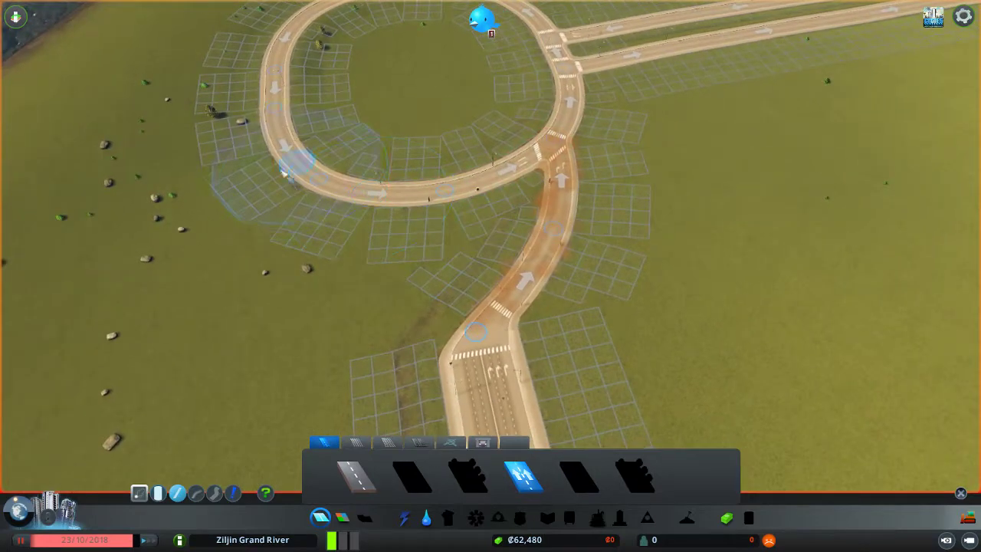
{"action": "left_click", "coordinate": [320, 179]}
{"action": "left_click", "coordinate": [474, 331]}
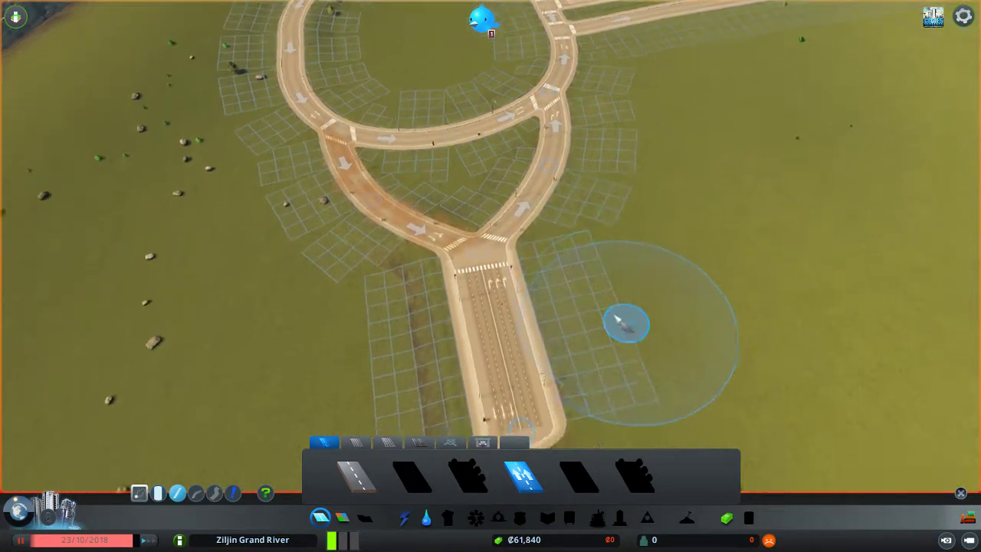
{"action": "scroll", "coordinate": [618, 321], "scroll_direction": "down", "scroll_amount": 5}
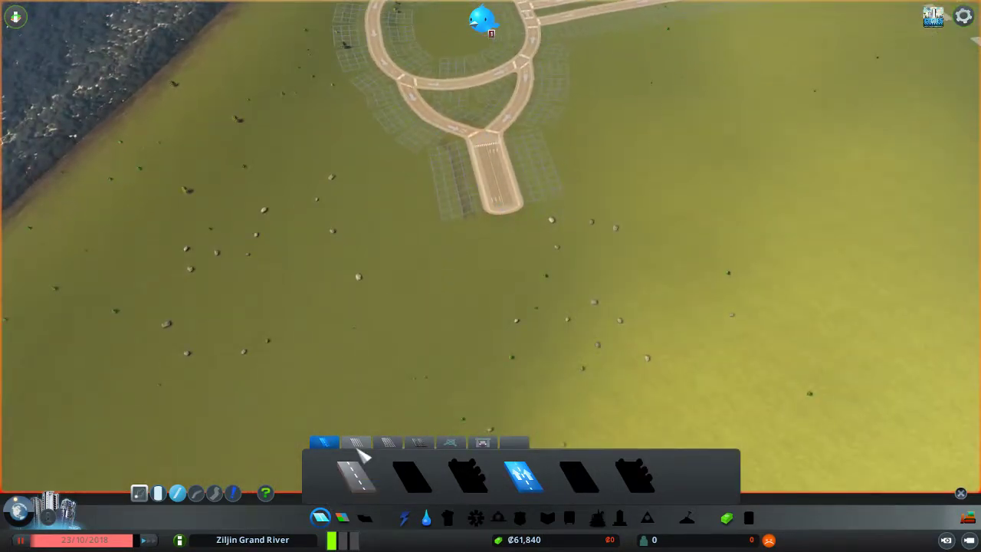
- Preview and cancel a highway, then build the road stub leading out from the roundabout
{"action": "left_click", "coordinate": [387, 443]}
{"action": "scroll", "coordinate": [414, 330], "scroll_direction": "up", "scroll_amount": 3}
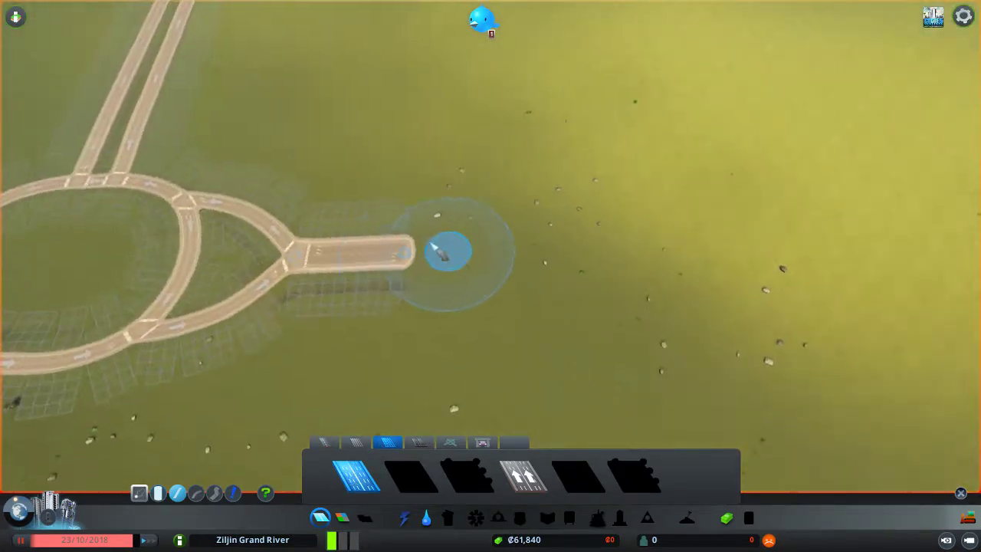
{"action": "scroll", "coordinate": [441, 249], "scroll_direction": "down", "scroll_amount": 5}
{"action": "scroll", "coordinate": [416, 256], "scroll_direction": "up", "scroll_amount": 3}
{"action": "scroll", "coordinate": [455, 256], "scroll_direction": "up", "scroll_amount": 2}
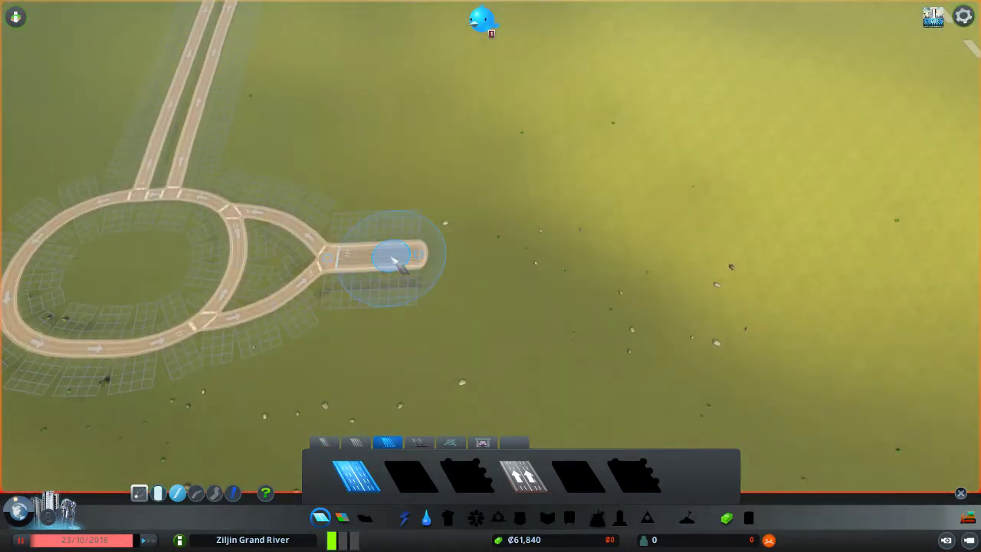
{"action": "left_click", "coordinate": [421, 258]}
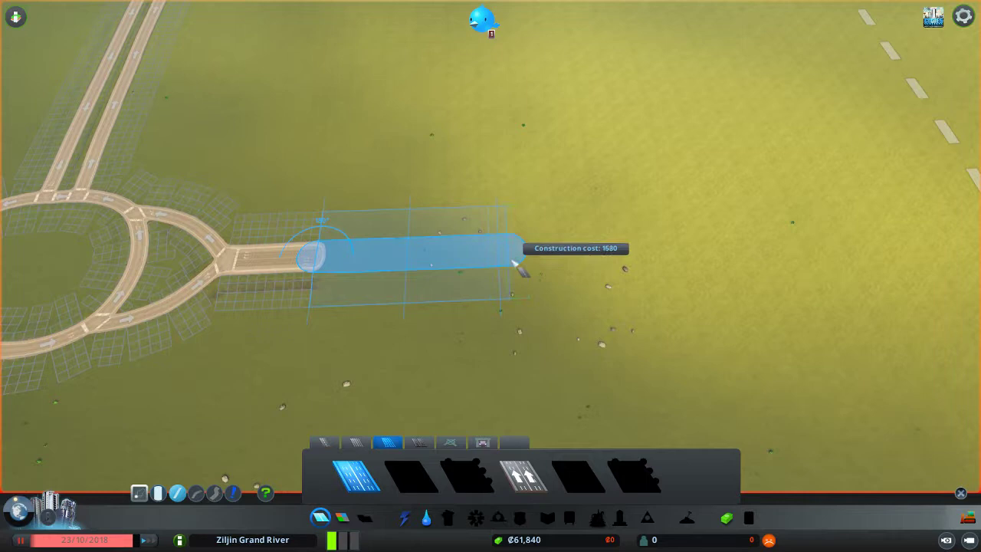
{"action": "scroll", "coordinate": [514, 263], "scroll_direction": "up", "scroll_amount": 2}
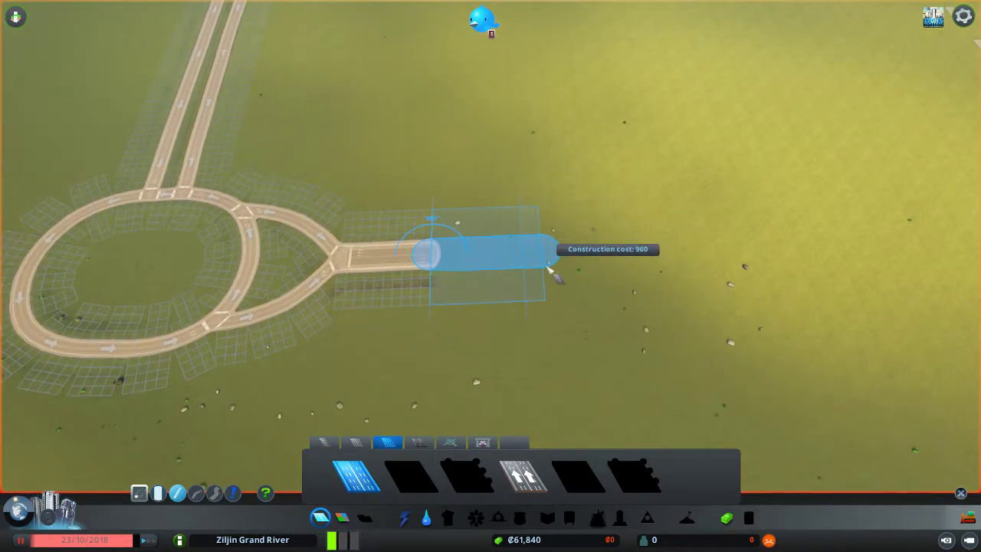
{"action": "key", "text": "d"}
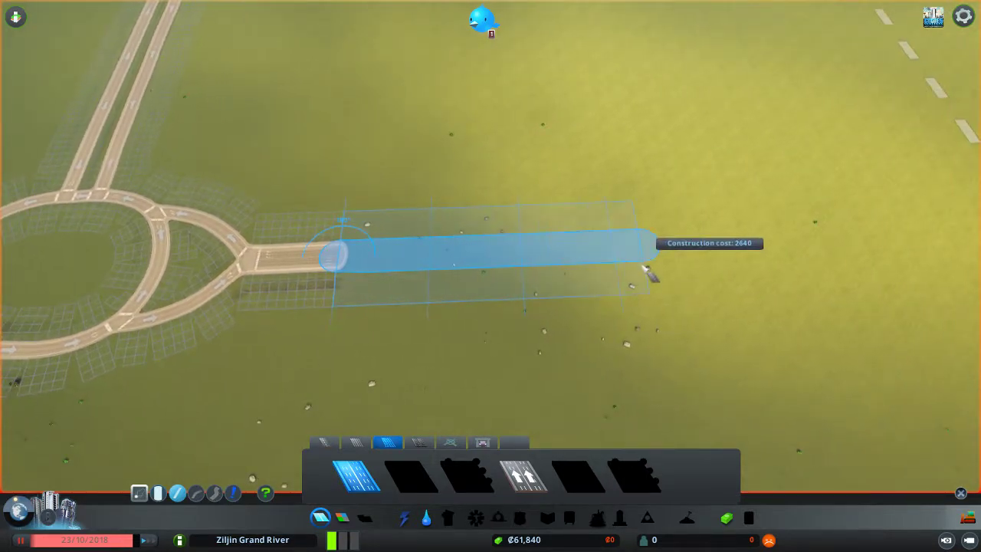
{"action": "right_click", "coordinate": [706, 260]}
{"action": "scroll", "coordinate": [230, 249], "scroll_direction": "up", "scroll_amount": 2}
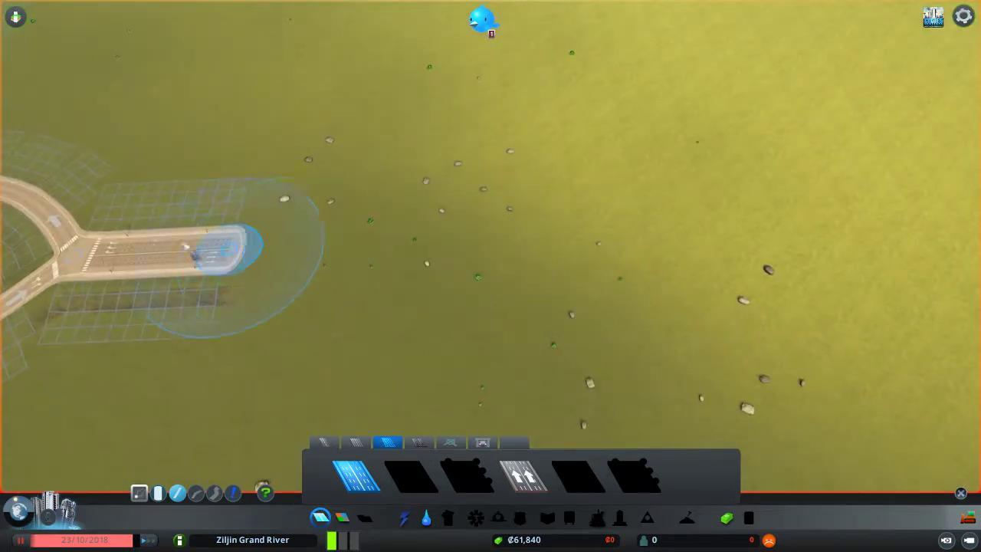
{"action": "scroll", "coordinate": [245, 264], "scroll_direction": "down", "scroll_amount": 2}
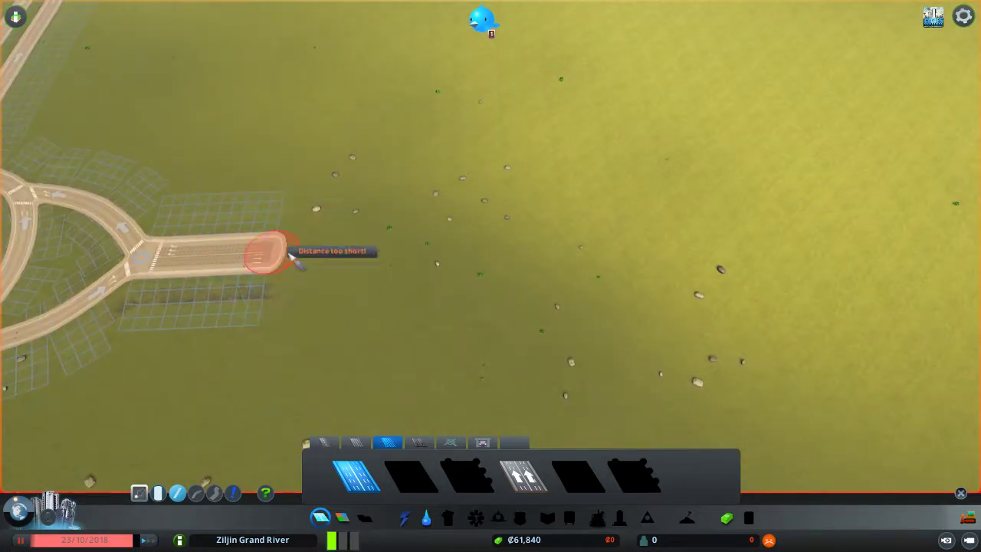
{"action": "scroll", "coordinate": [656, 249], "scroll_direction": "down", "scroll_amount": 3}
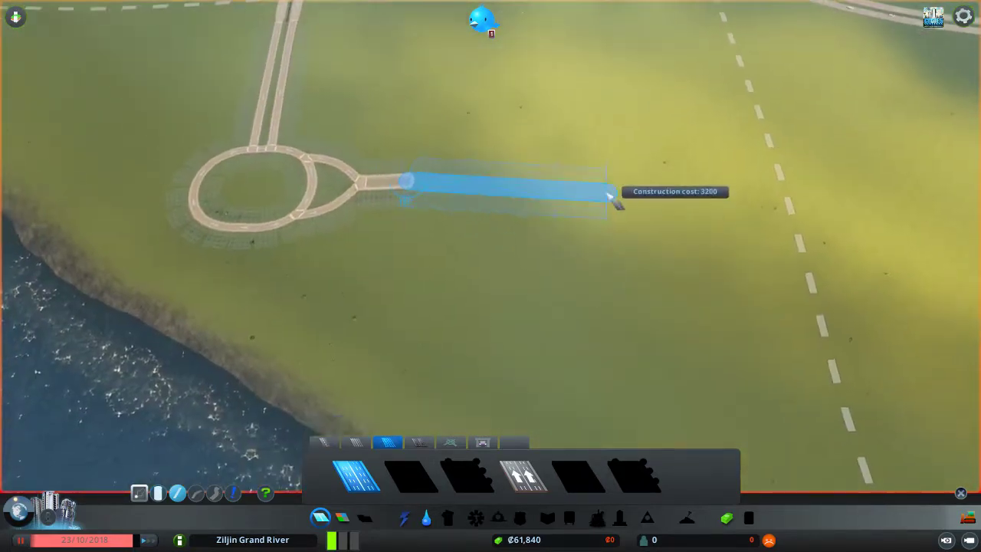
{"action": "scroll", "coordinate": [610, 195], "scroll_direction": "up", "scroll_amount": 2}
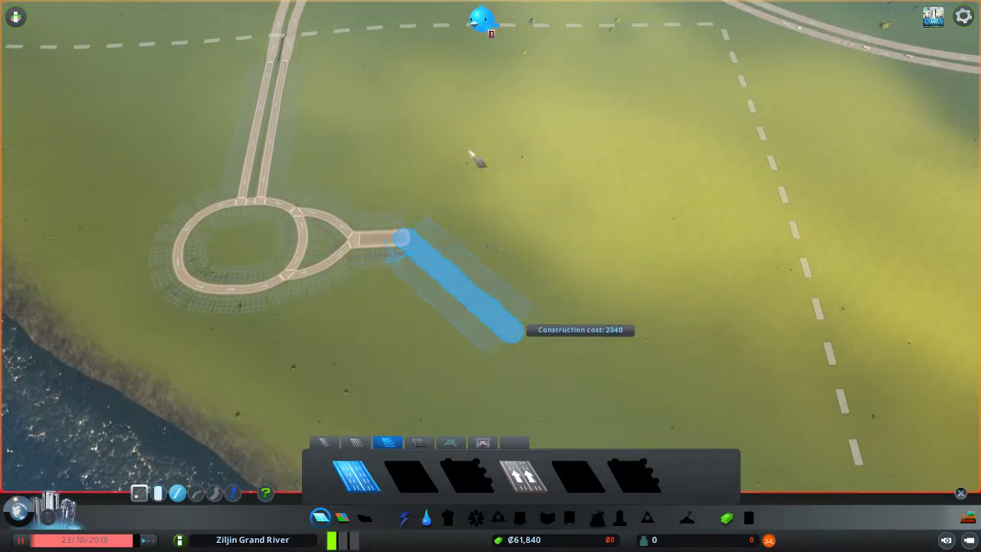
{"action": "scroll", "coordinate": [567, 228], "scroll_direction": "up", "scroll_amount": 2}
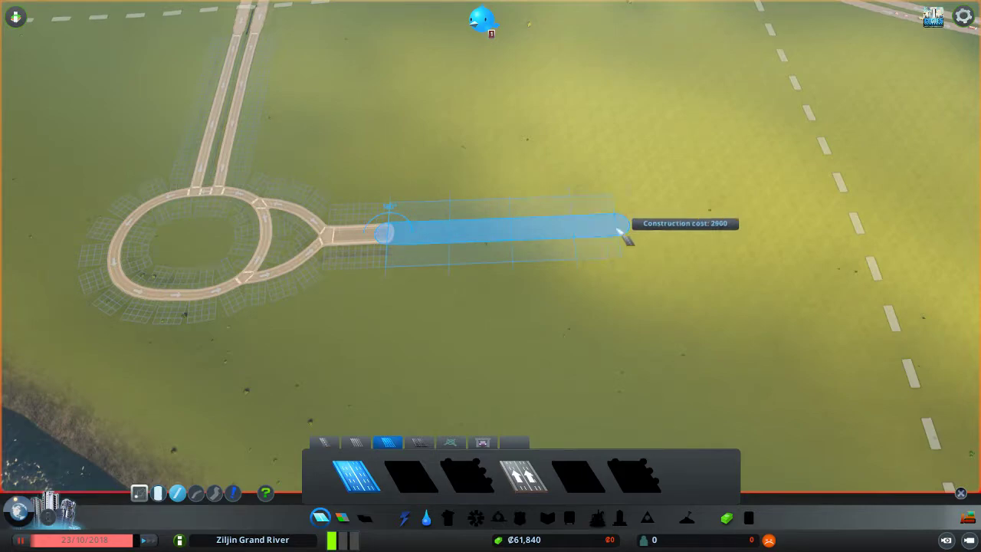
{"action": "left_click", "coordinate": [573, 233]}
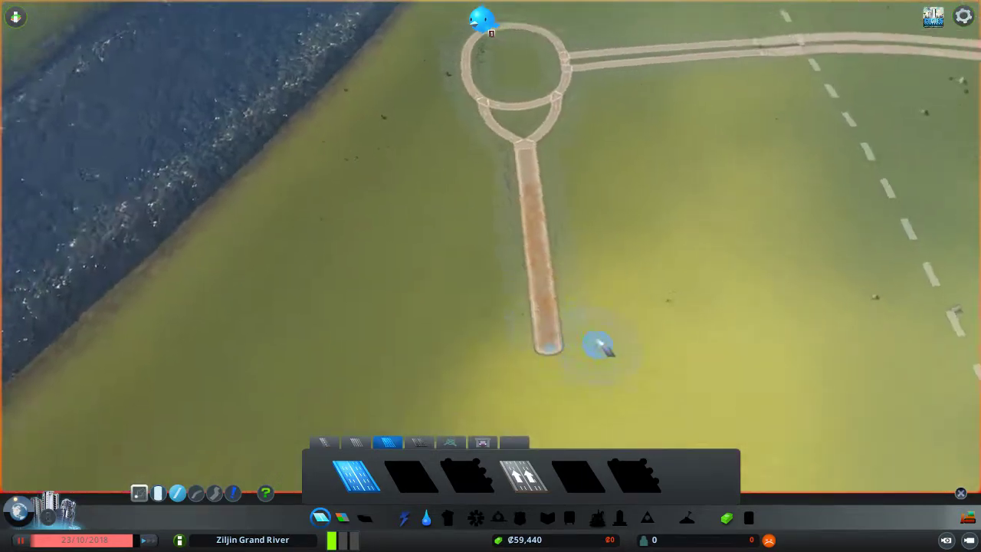
{"action": "key", "text": "q"}
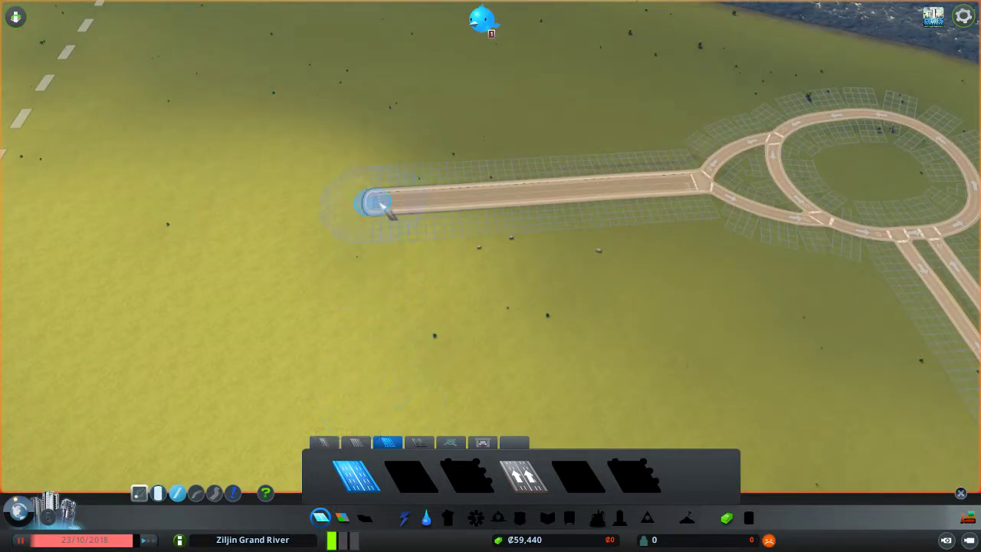
{"action": "key", "text": "s"}
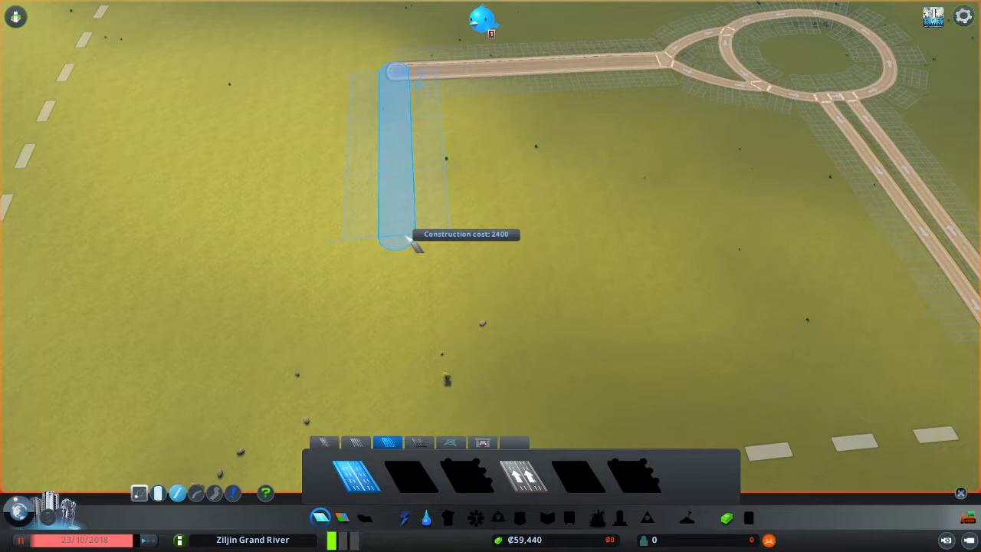
- Extend the stub and build the long straight road across its end, forming a T-junction
{"action": "left_click", "coordinate": [404, 315]}
{"action": "scroll", "coordinate": [348, 276], "scroll_direction": "up", "scroll_amount": 3}
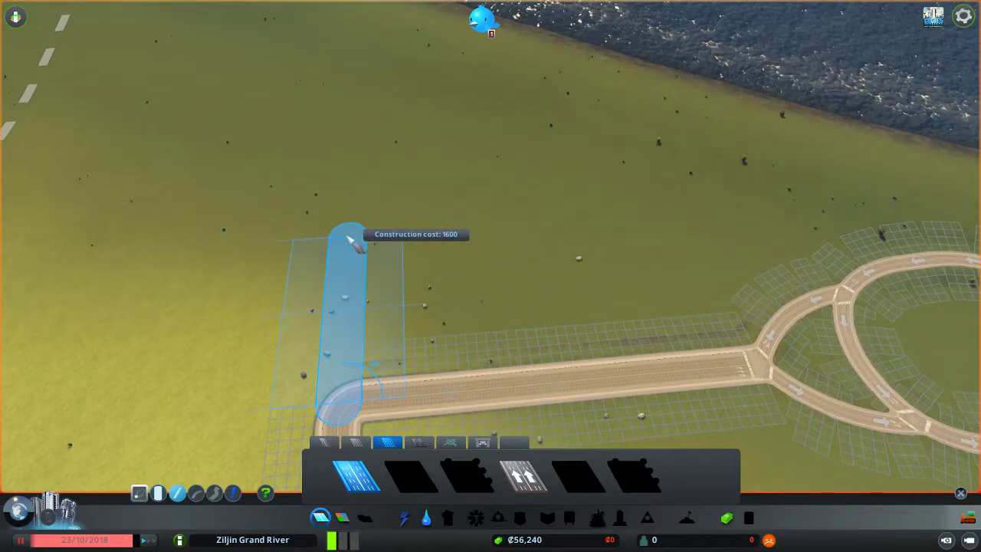
{"action": "key", "text": "w"}
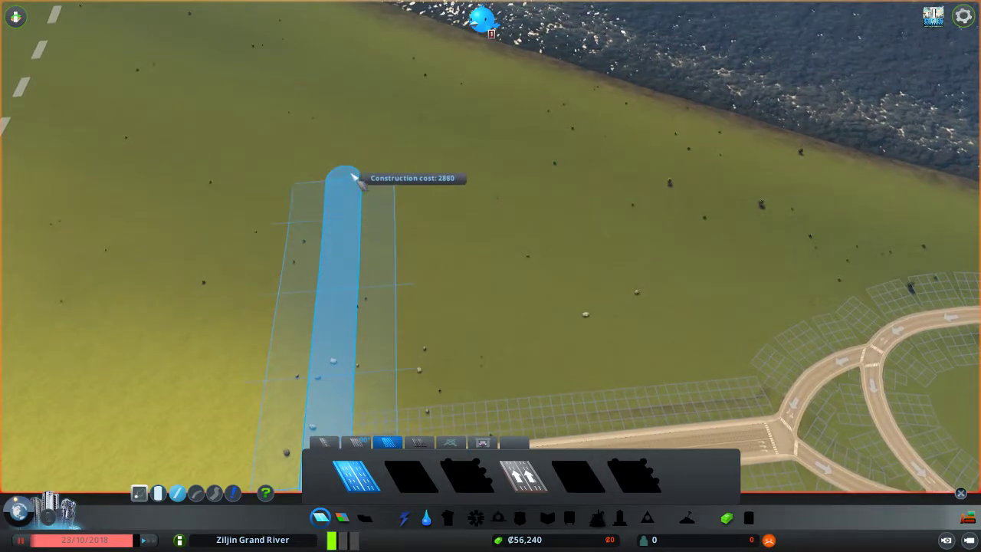
{"action": "left_click", "coordinate": [355, 155]}
{"action": "key", "text": "e"}
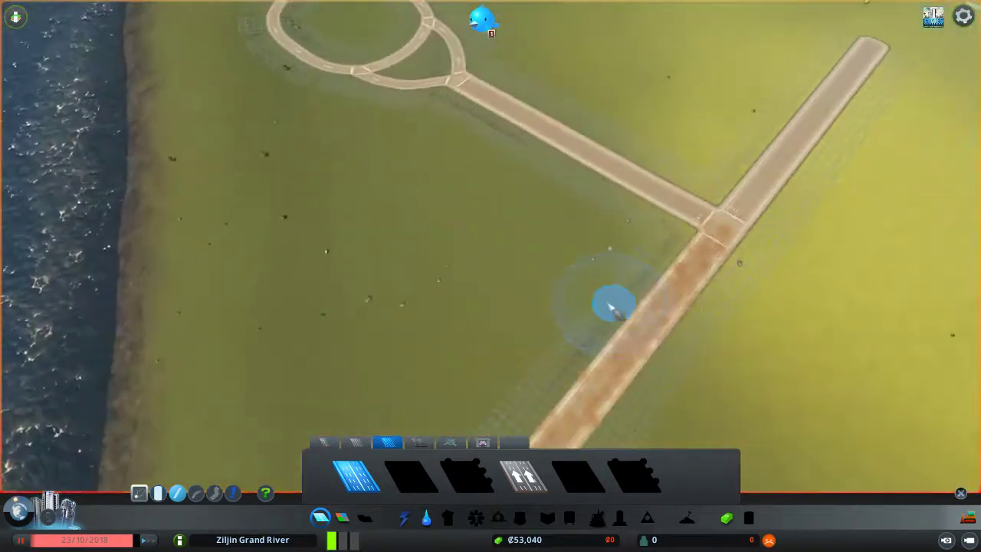
{"action": "key", "text": "e"}
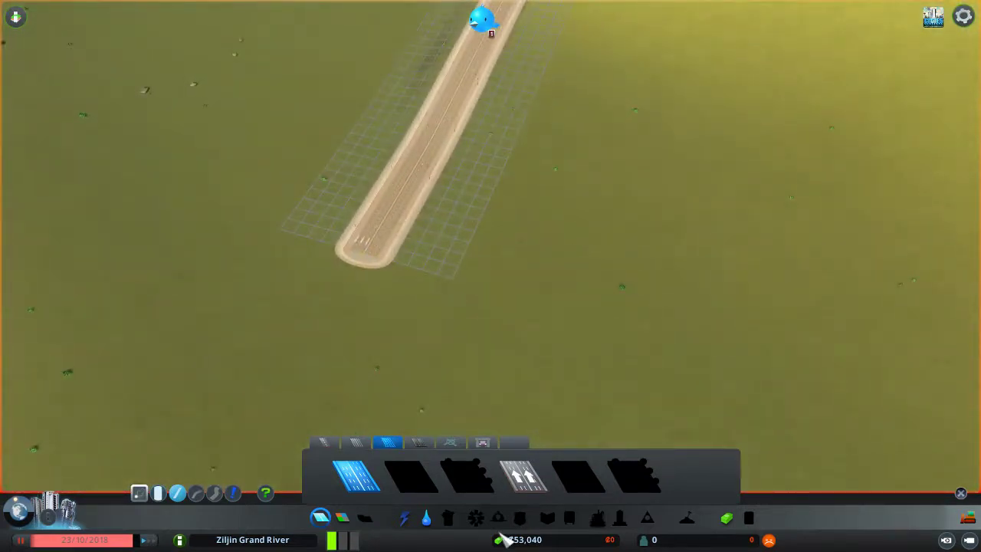
{"action": "scroll", "coordinate": [491, 302], "scroll_direction": "up", "scroll_amount": 5}
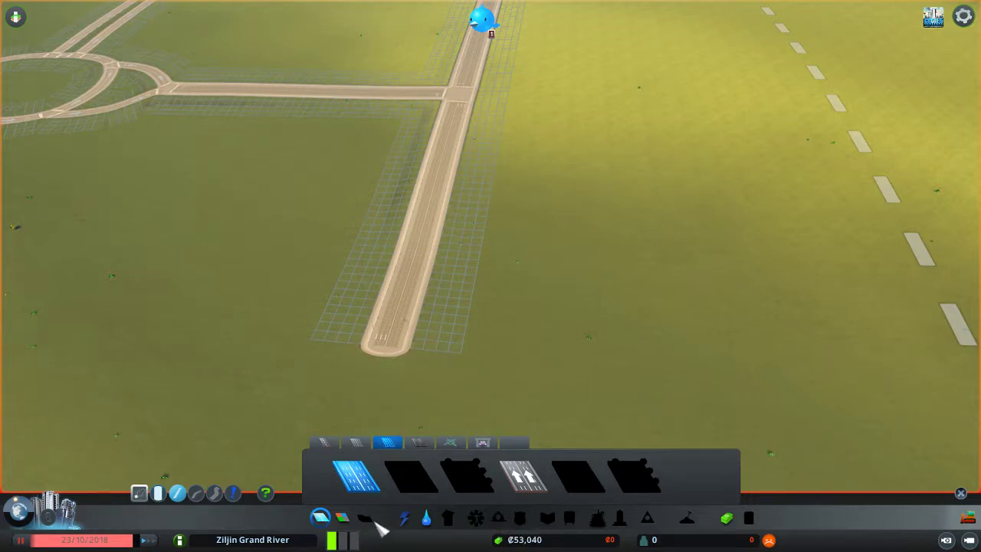
{"action": "key", "text": "q"}
{"action": "key", "text": "e"}
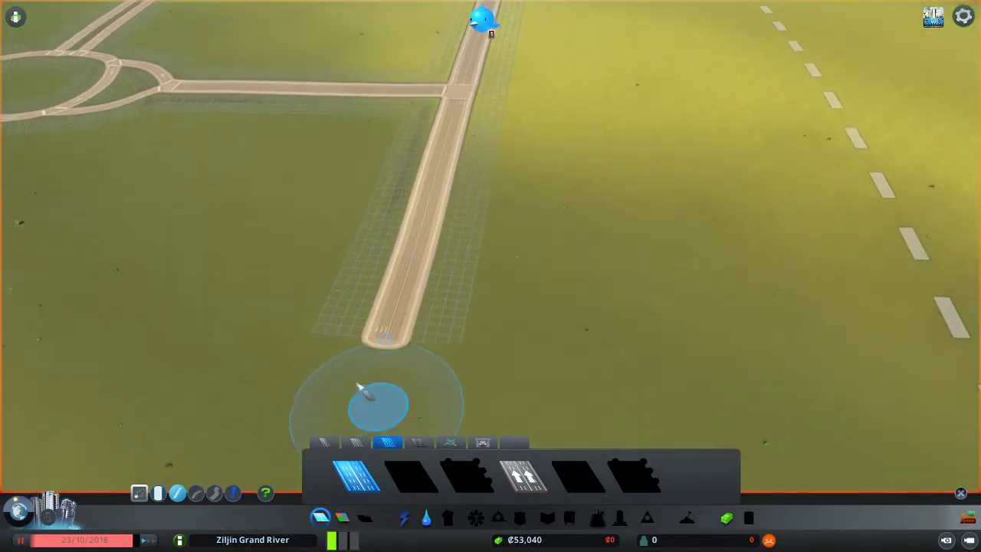
{"action": "key", "text": "s"}
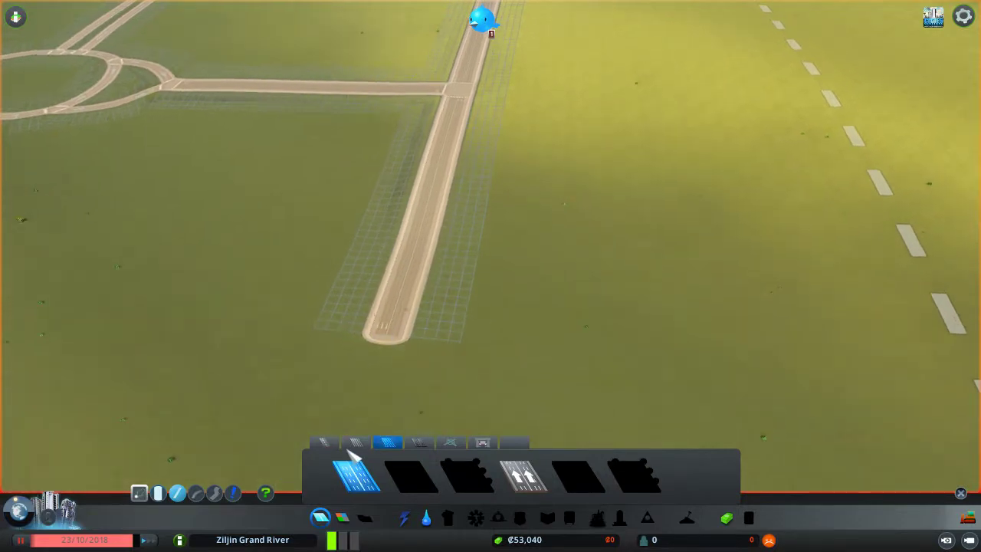
- With small two-lane roads, draw three parallel side streets leftward off the long road
{"action": "key", "text": "a"}
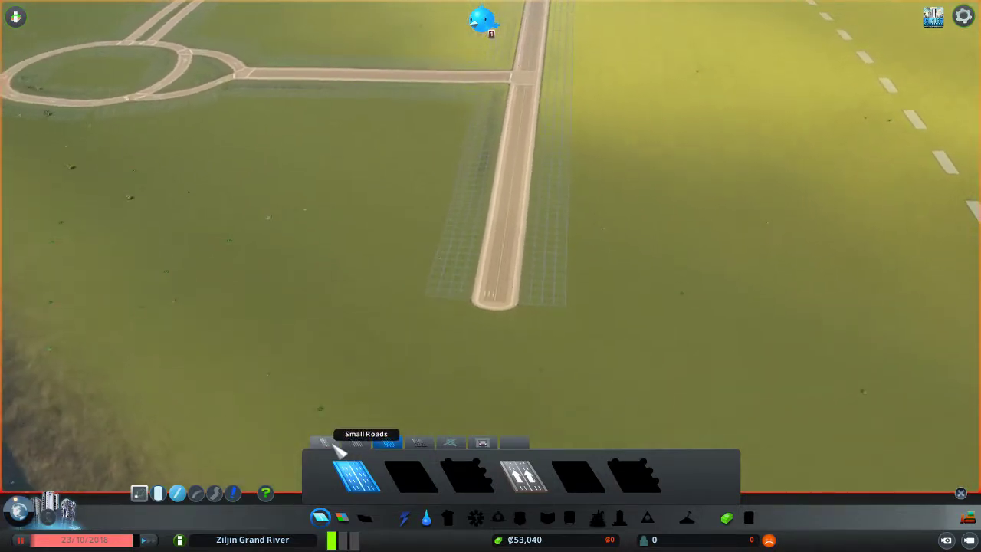
{"action": "left_click", "coordinate": [324, 443]}
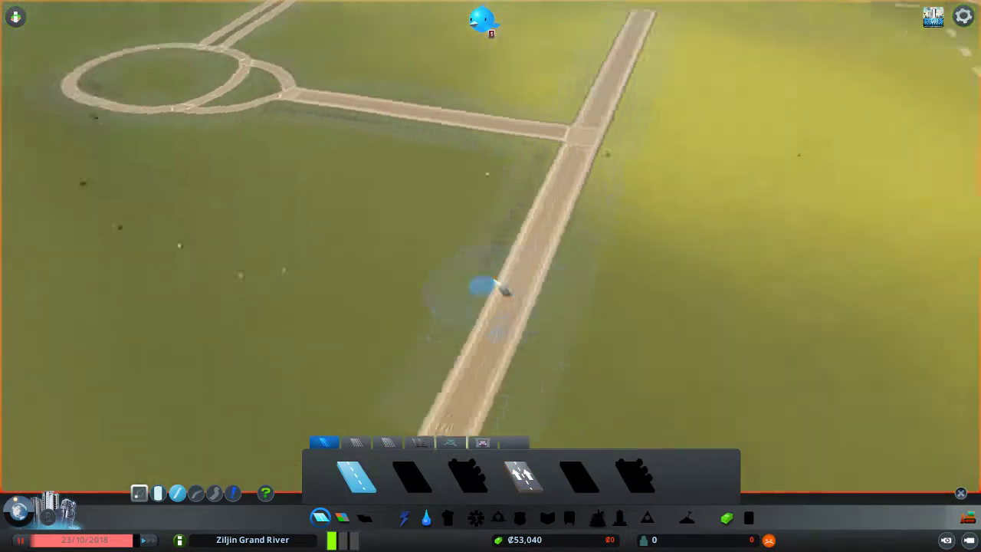
{"action": "scroll", "coordinate": [536, 311], "scroll_direction": "up", "scroll_amount": 5}
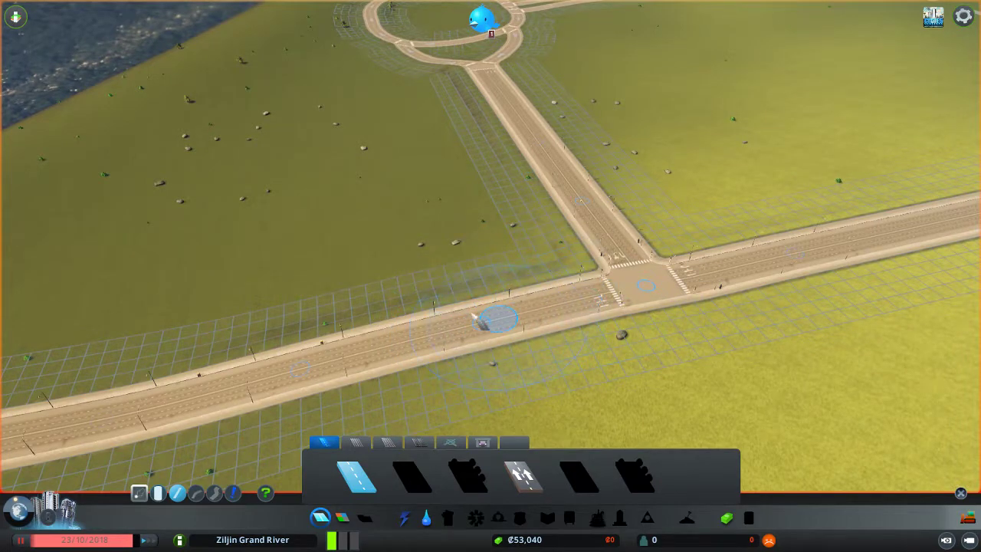
{"action": "scroll", "coordinate": [475, 318], "scroll_direction": "down", "scroll_amount": 2}
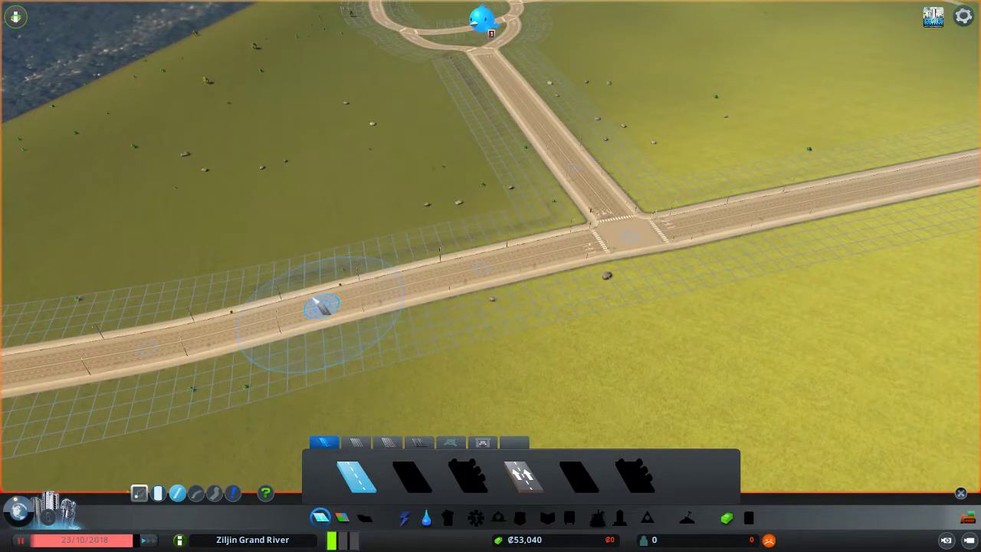
{"action": "key", "text": "e"}
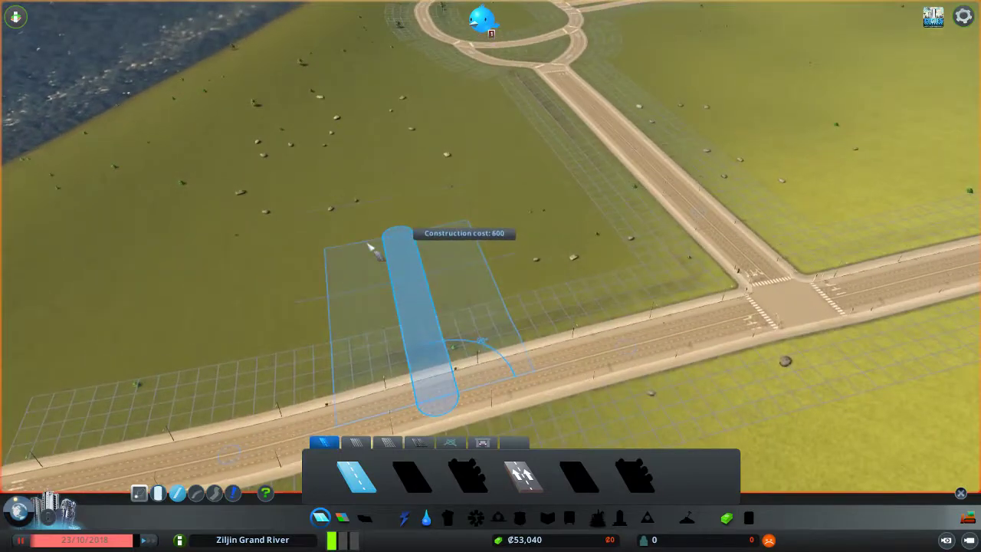
{"action": "scroll", "coordinate": [422, 287], "scroll_direction": "up", "scroll_amount": 3}
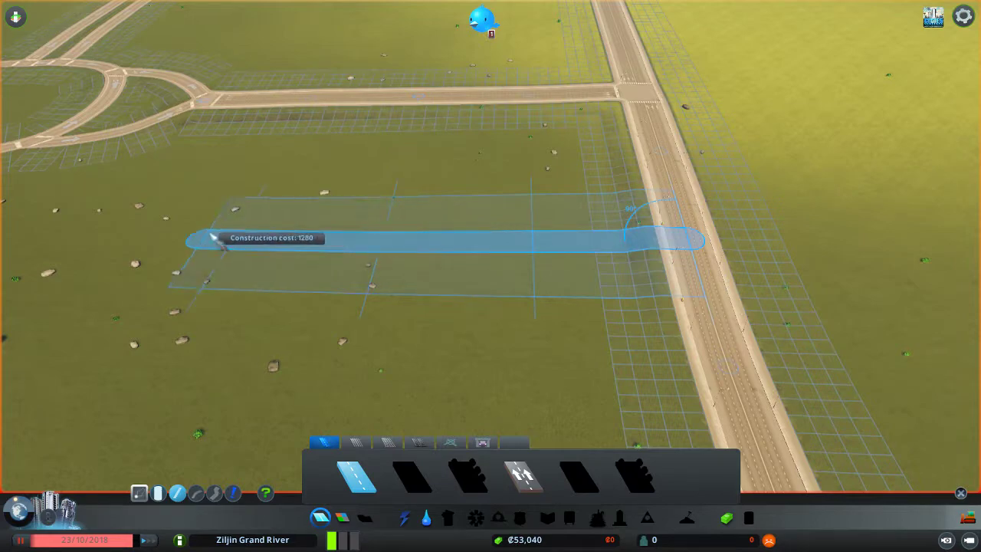
{"action": "left_click", "coordinate": [228, 241]}
{"action": "scroll", "coordinate": [314, 309], "scroll_direction": "down", "scroll_amount": 3}
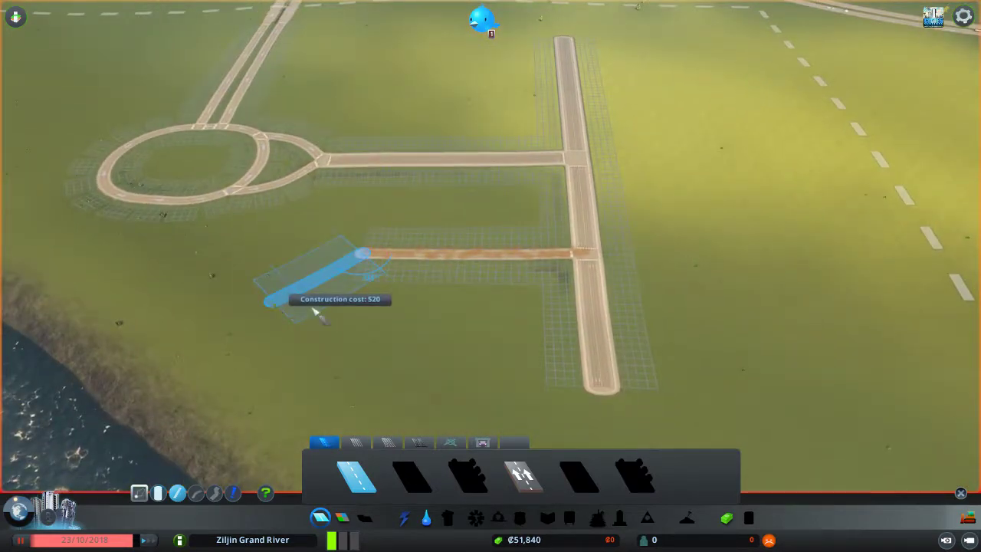
{"action": "scroll", "coordinate": [328, 309], "scroll_direction": "up", "scroll_amount": 3}
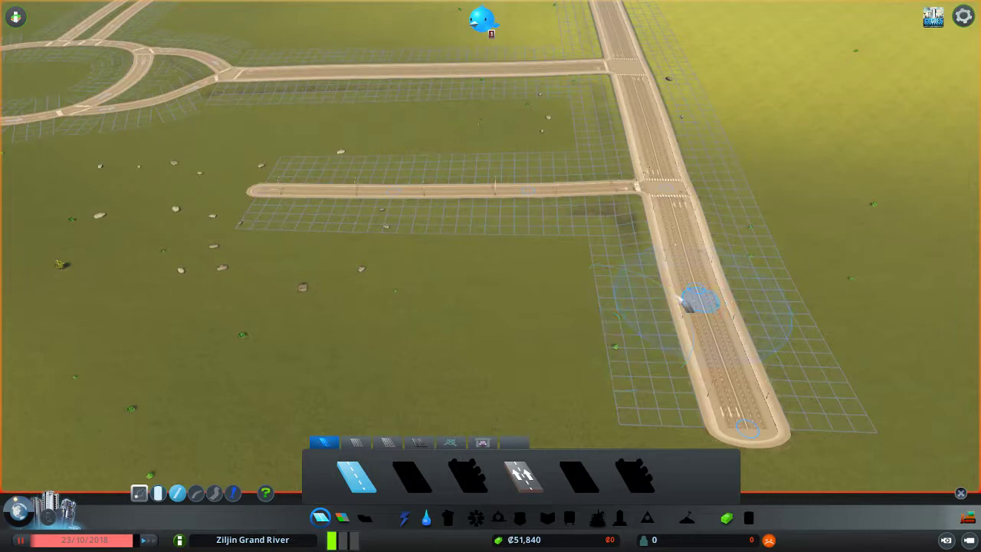
{"action": "left_click", "coordinate": [693, 291]}
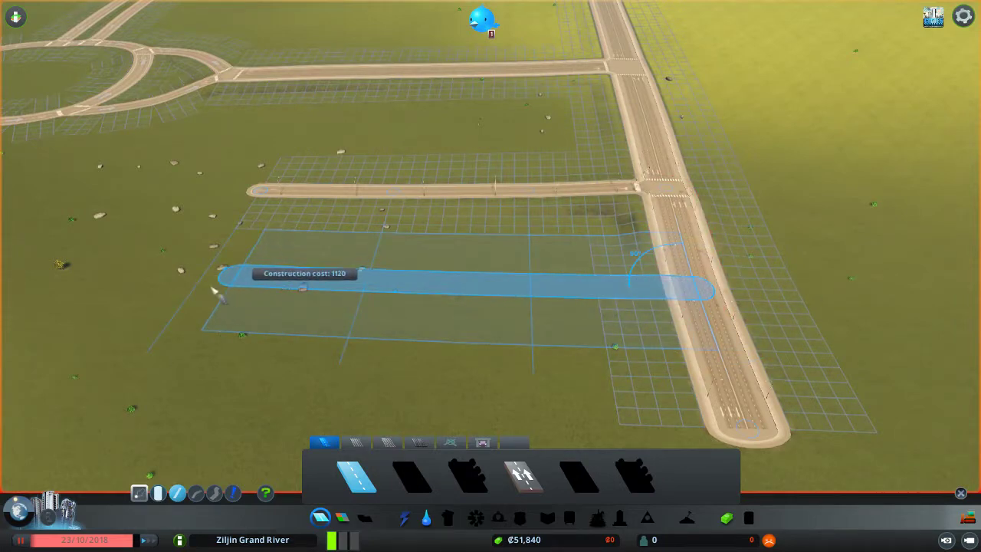
{"action": "left_click", "coordinate": [215, 287]}
{"action": "scroll", "coordinate": [307, 310], "scroll_direction": "down", "scroll_amount": 2}
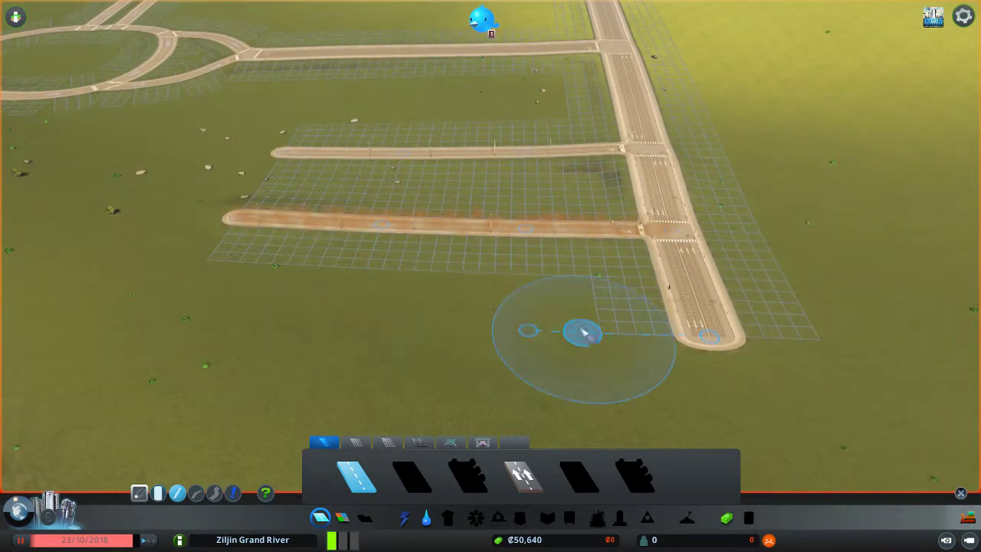
{"action": "left_click", "coordinate": [709, 336]}
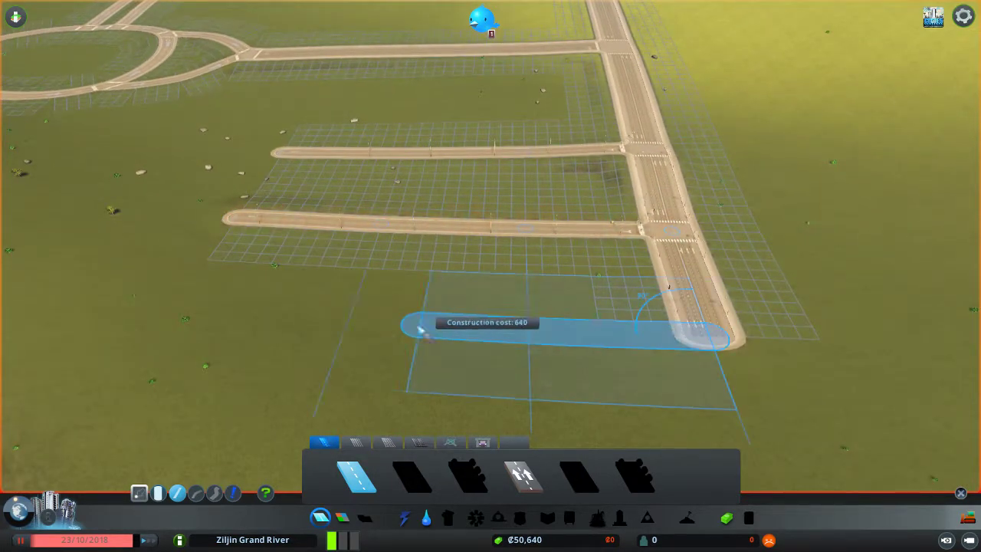
{"action": "left_click", "coordinate": [164, 320]}
{"action": "scroll", "coordinate": [467, 339], "scroll_direction": "down", "scroll_amount": 3}
{"action": "scroll", "coordinate": [449, 313], "scroll_direction": "up", "scroll_amount": 2}
- Join the three street ends with a road along the left edge to close the grid
{"action": "left_click", "coordinate": [438, 279]}
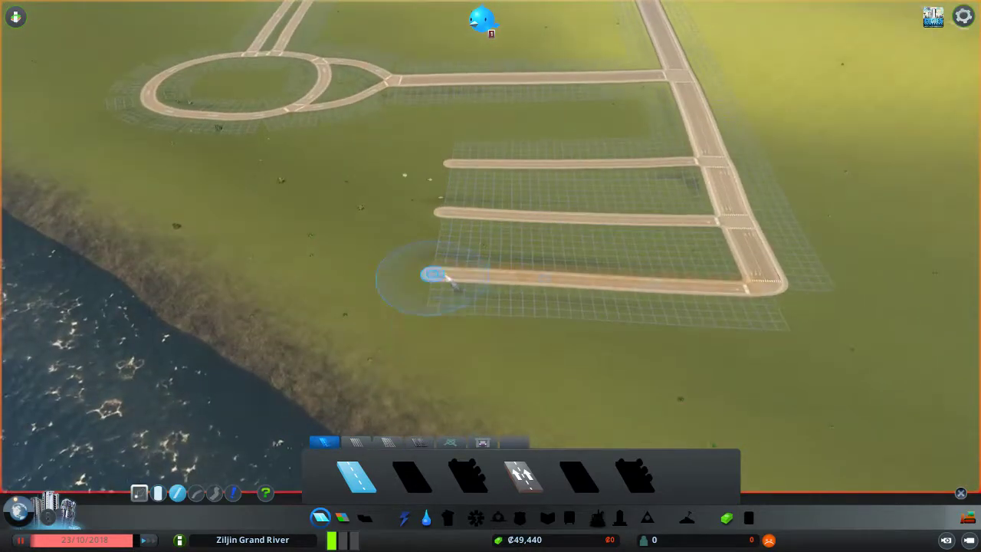
{"action": "scroll", "coordinate": [444, 278], "scroll_direction": "up", "scroll_amount": 2}
{"action": "left_click", "coordinate": [447, 274]}
{"action": "scroll", "coordinate": [449, 273], "scroll_direction": "down", "scroll_amount": 2}
{"action": "scroll", "coordinate": [441, 257], "scroll_direction": "up", "scroll_amount": 2}
{"action": "left_click", "coordinate": [438, 253]}
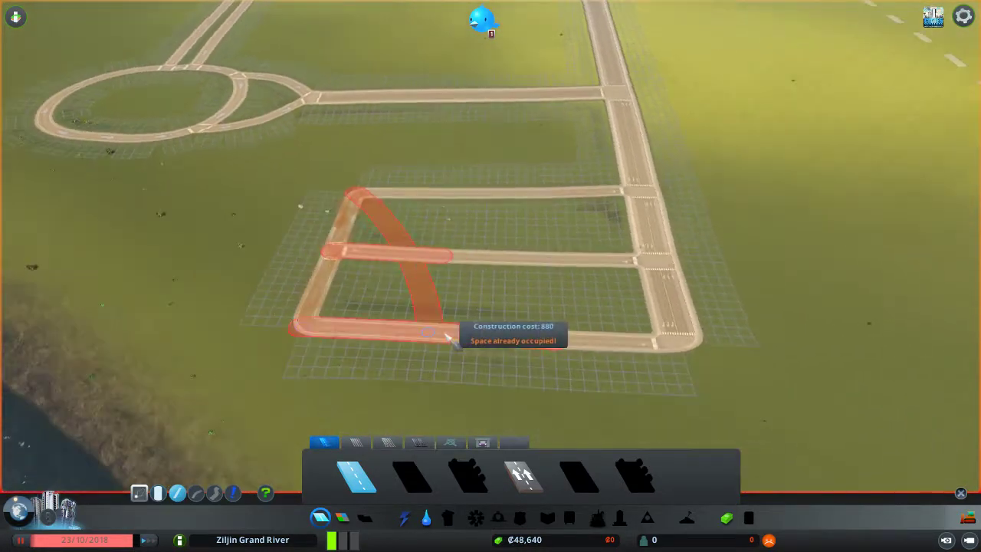
{"action": "scroll", "coordinate": [449, 328], "scroll_direction": "down", "scroll_amount": 3}
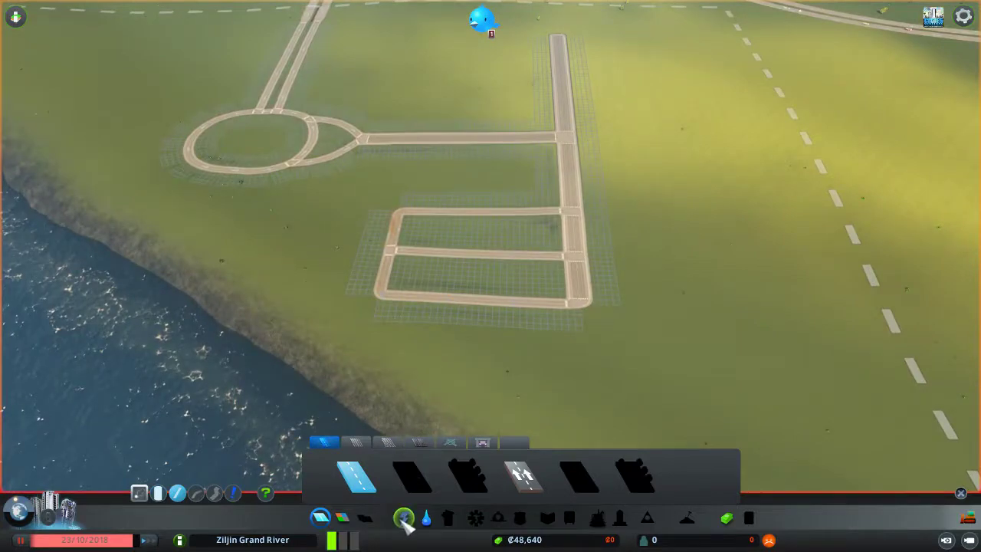
- From Water & Sewage, place a water pumping station on the river shoreline
{"action": "left_click", "coordinate": [404, 520]}
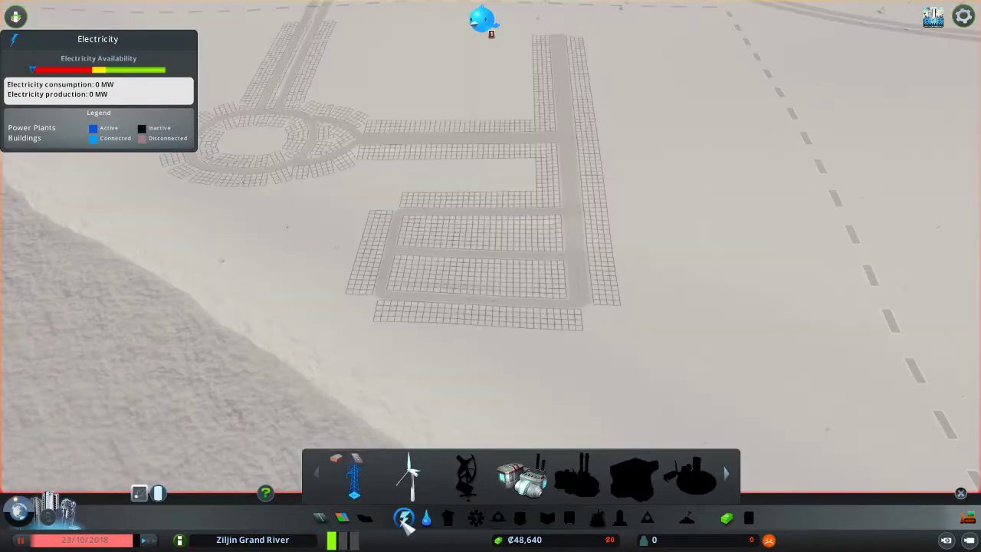
{"action": "left_click", "coordinate": [427, 519]}
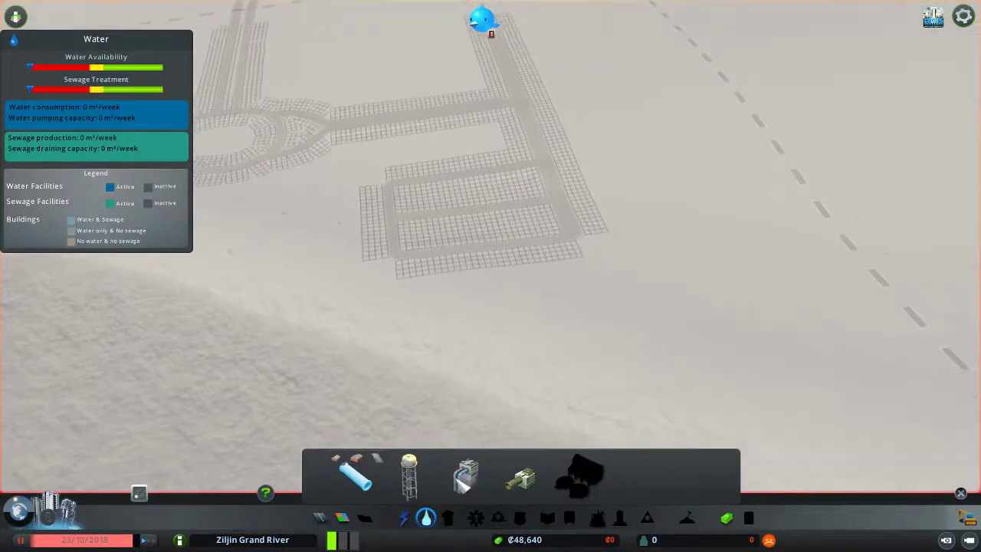
{"action": "left_click", "coordinate": [465, 475]}
{"action": "scroll", "coordinate": [455, 339], "scroll_direction": "down", "scroll_amount": 3}
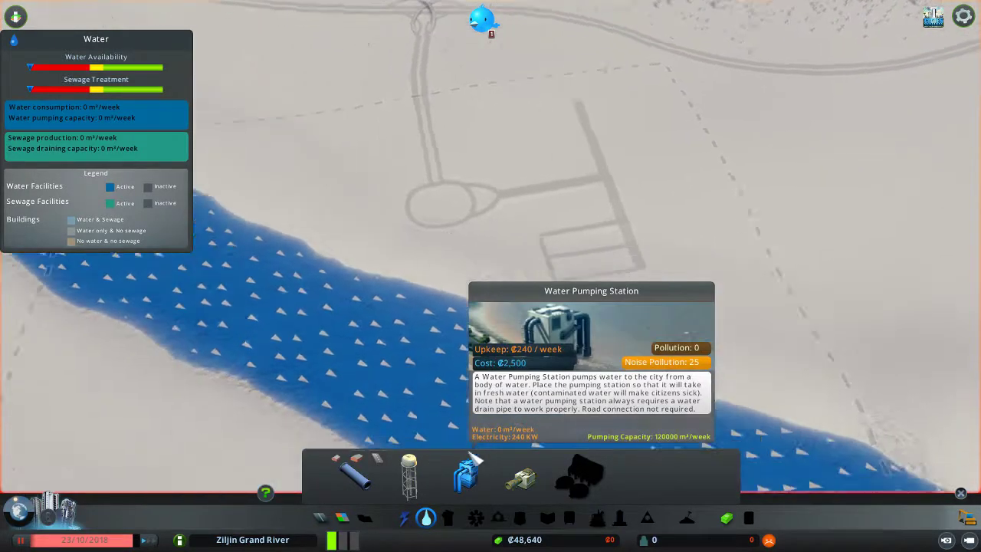
{"action": "scroll", "coordinate": [499, 324], "scroll_direction": "up", "scroll_amount": 3}
{"action": "scroll", "coordinate": [476, 310], "scroll_direction": "up", "scroll_amount": 2}
{"action": "scroll", "coordinate": [330, 284], "scroll_direction": "up", "scroll_amount": 2}
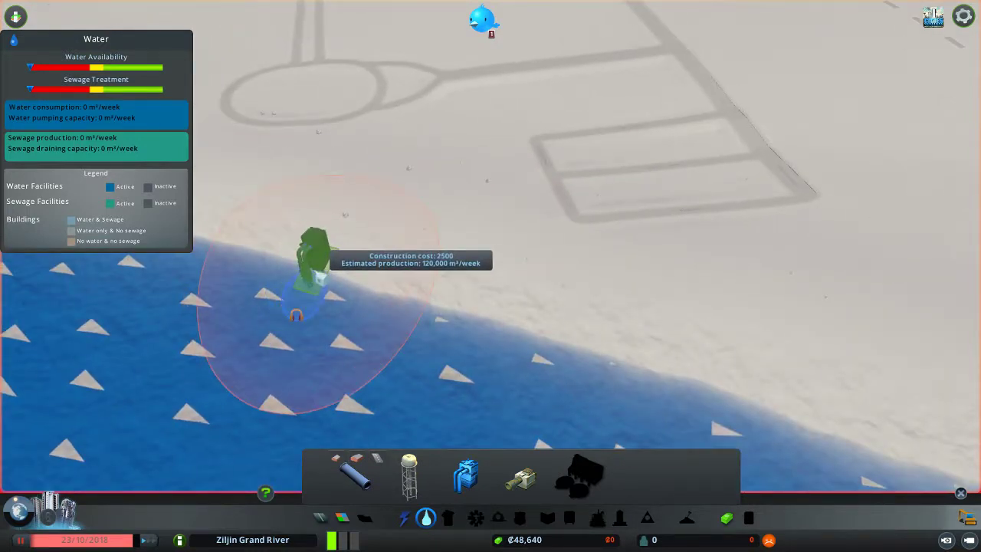
{"action": "left_click", "coordinate": [322, 263]}
{"action": "scroll", "coordinate": [399, 269], "scroll_direction": "down", "scroll_amount": 1}
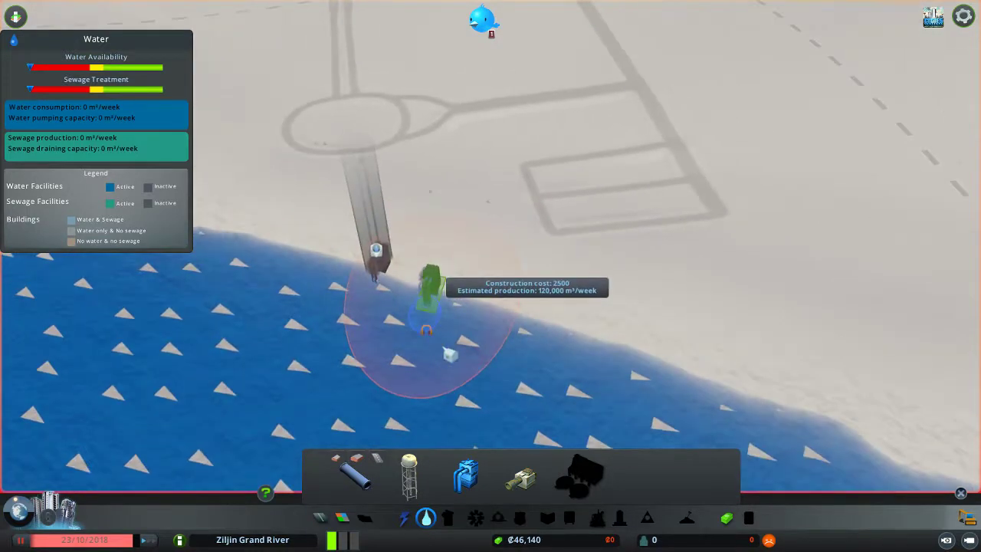
- Place a sewage drain pipe on the shoreline beside the pump and leave the water view
{"action": "left_click", "coordinate": [524, 479]}
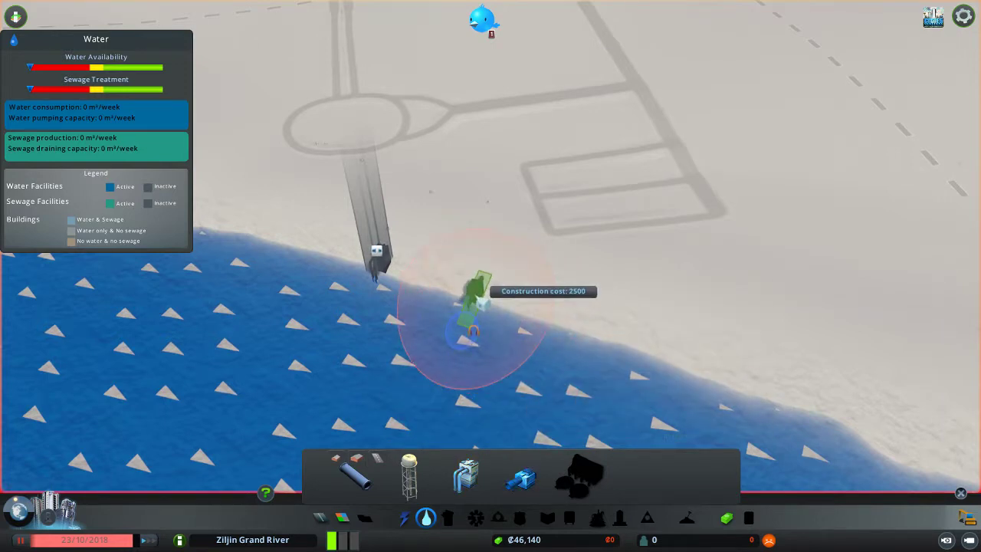
{"action": "left_click", "coordinate": [473, 330]}
{"action": "scroll", "coordinate": [506, 414], "scroll_direction": "down", "scroll_amount": 1}
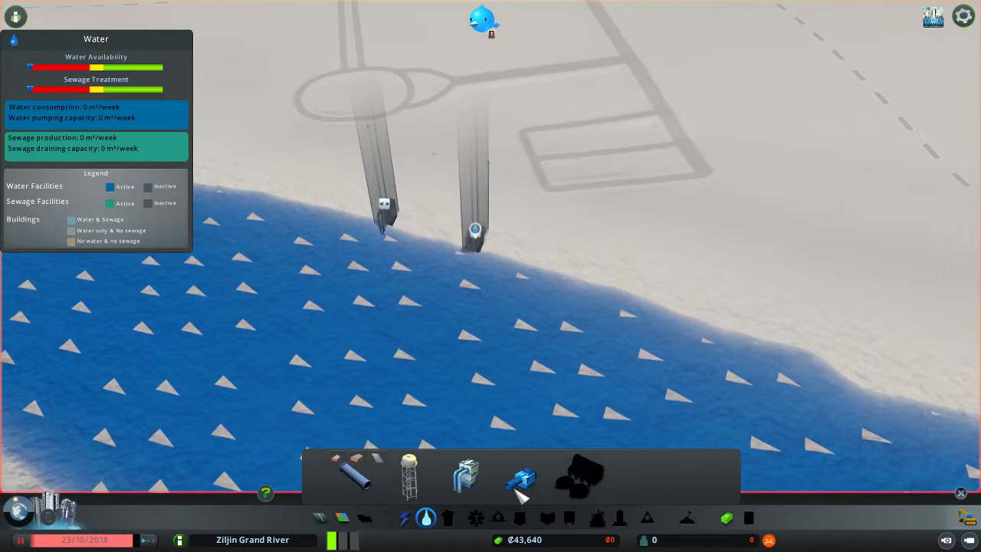
{"action": "right_click", "coordinate": [443, 259]}
{"action": "key", "text": "Escape"}
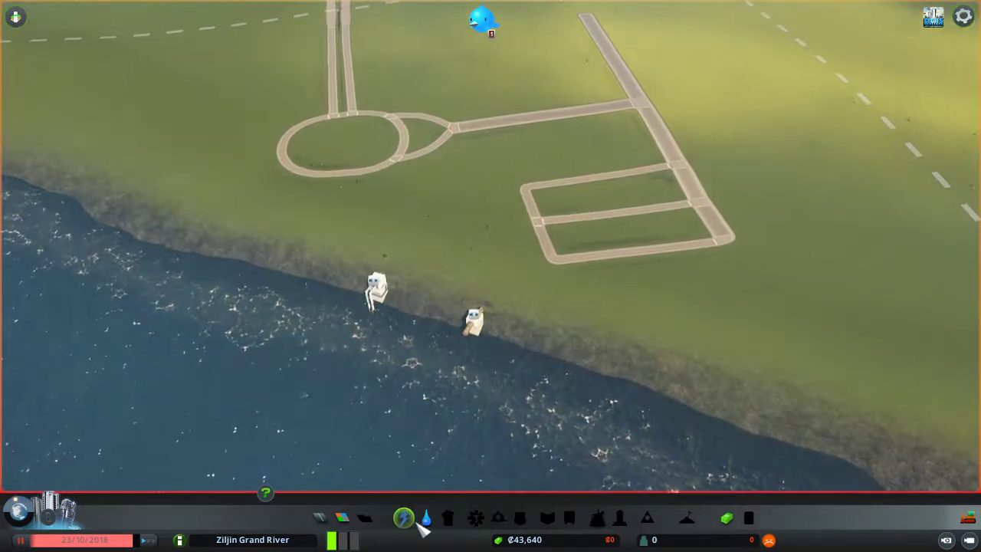
- Lay a water pipe linking the pump and drain, bulldozing a bad short piece and reconnecting it
{"action": "left_click", "coordinate": [426, 519]}
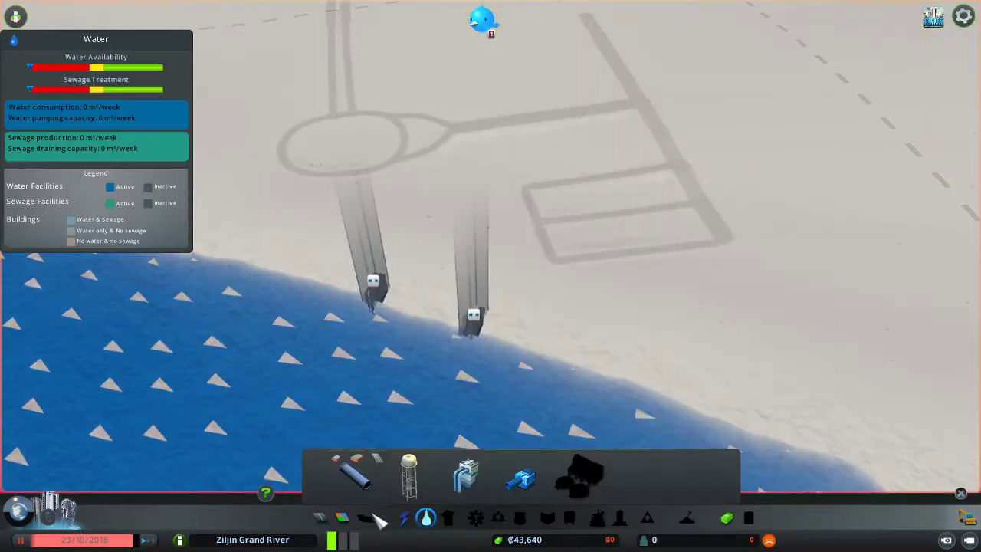
{"action": "left_click", "coordinate": [361, 483]}
{"action": "left_click", "coordinate": [473, 322]}
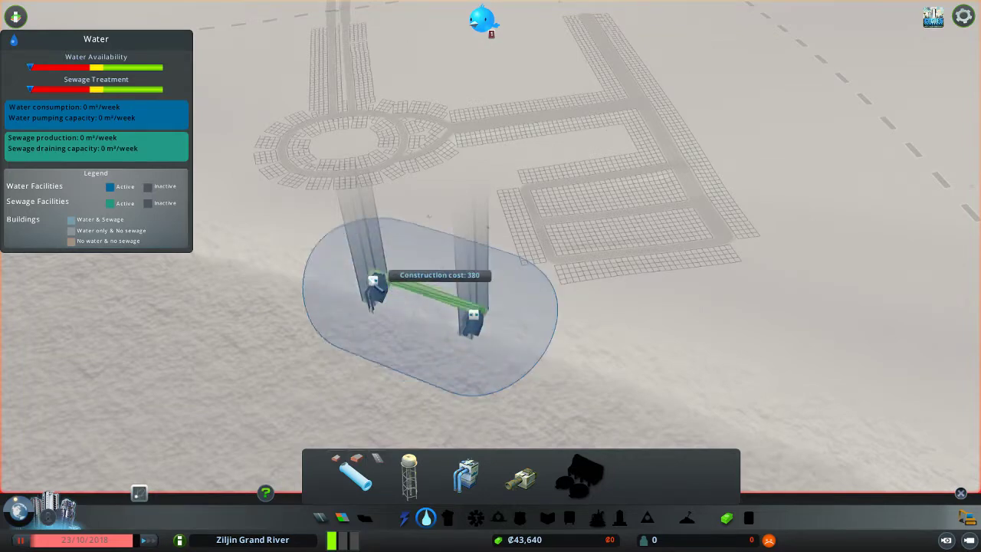
{"action": "left_click", "coordinate": [373, 278]}
{"action": "key", "text": "b"}
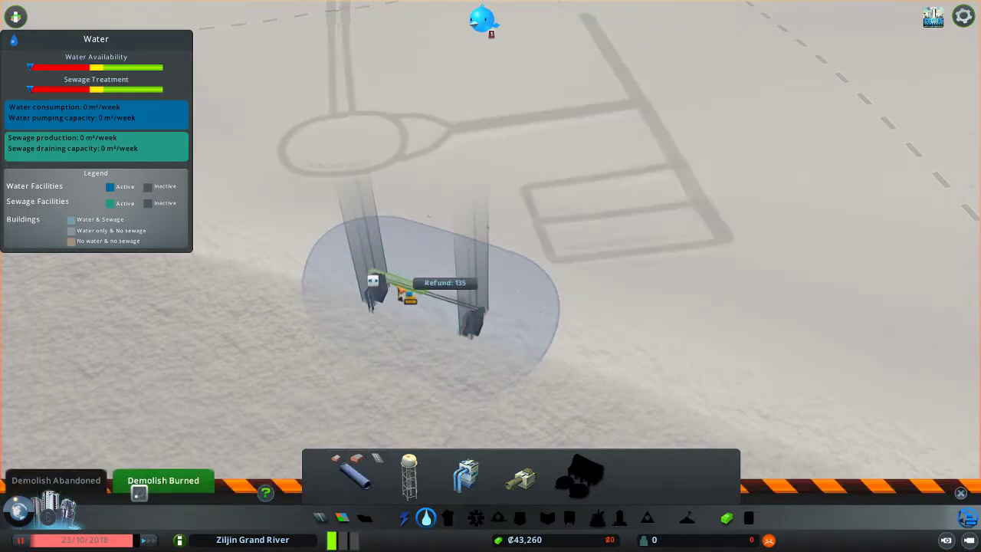
{"action": "left_click", "coordinate": [400, 290]}
{"action": "key", "text": "b"}
{"action": "scroll", "coordinate": [406, 306], "scroll_direction": "up", "scroll_amount": 4}
{"action": "left_click", "coordinate": [368, 300]}
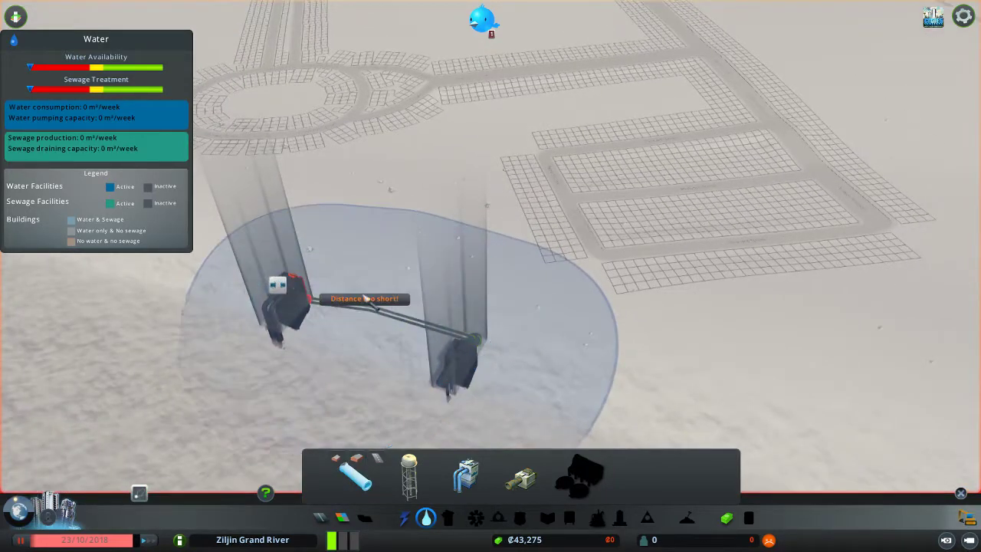
{"action": "scroll", "coordinate": [367, 298], "scroll_direction": "down", "scroll_amount": 3}
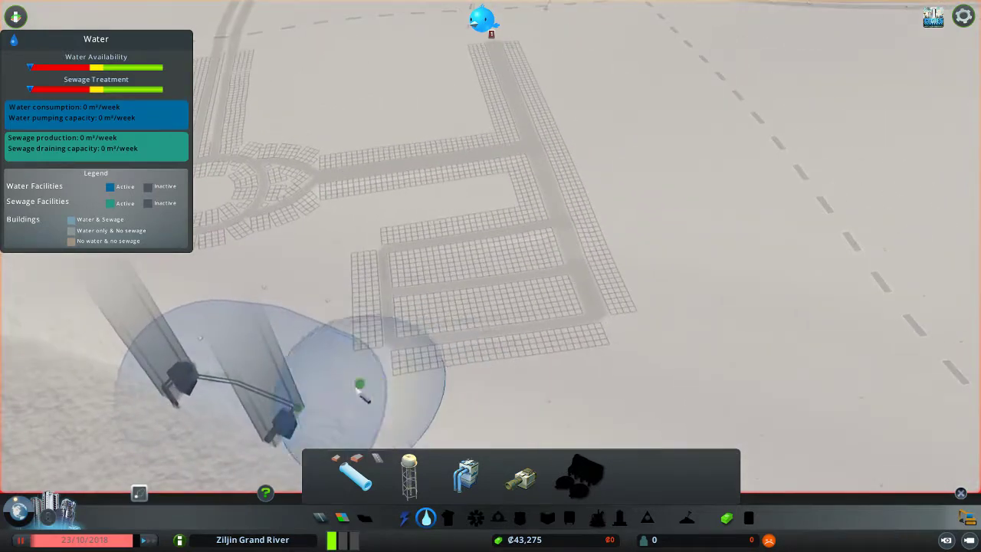
- Run pipes from the riverside node up into and across the lower road block
{"action": "left_click", "coordinate": [301, 409]}
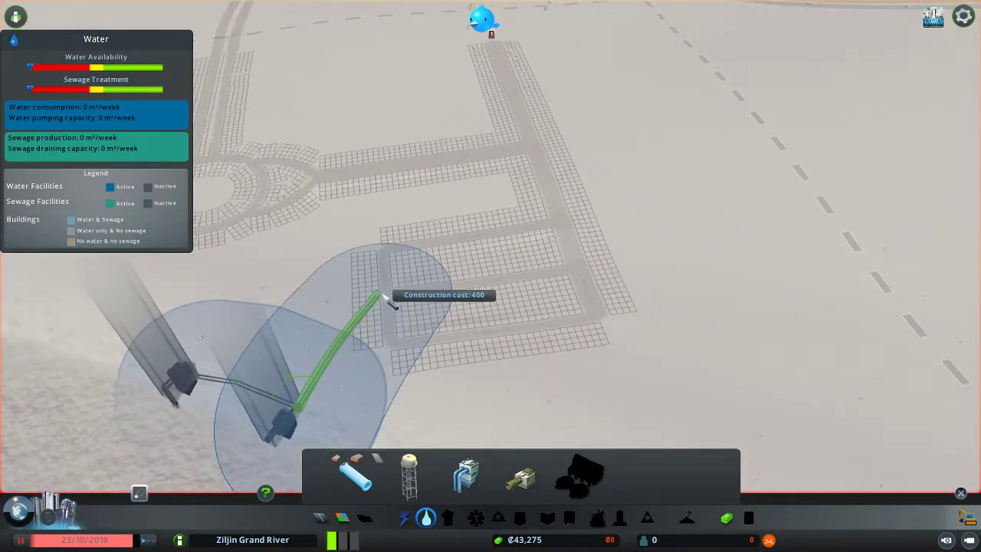
{"action": "left_click", "coordinate": [382, 291]}
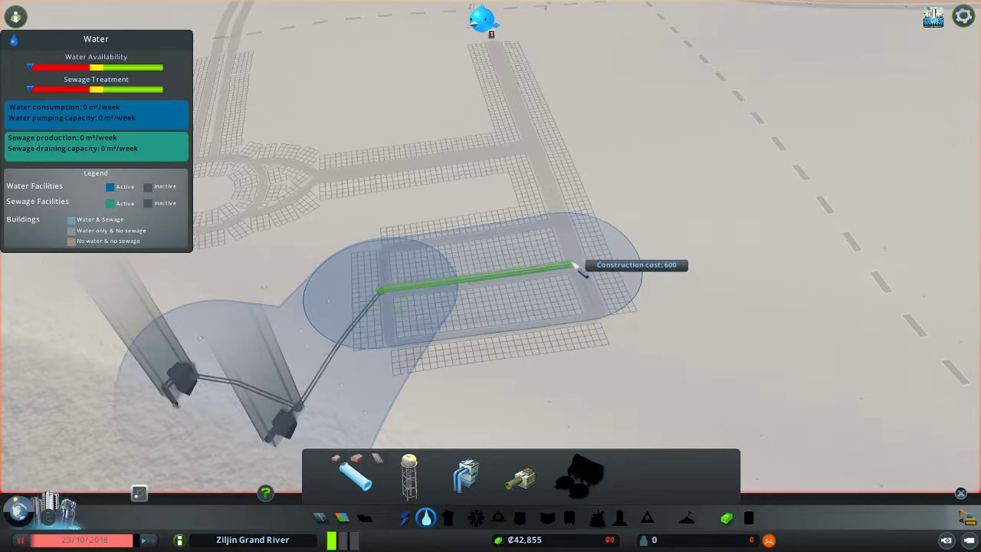
{"action": "right_click", "coordinate": [396, 259]}
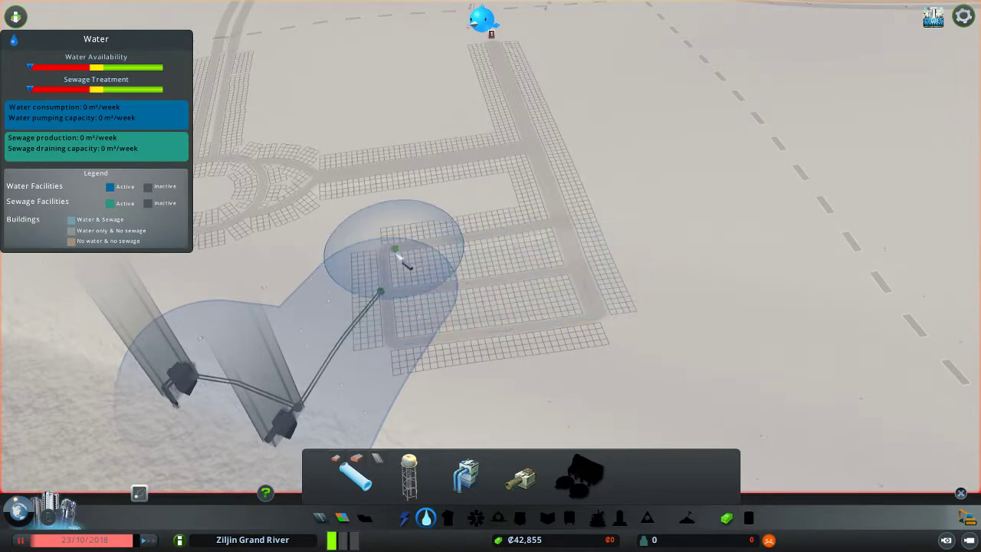
{"action": "left_click", "coordinate": [394, 274]}
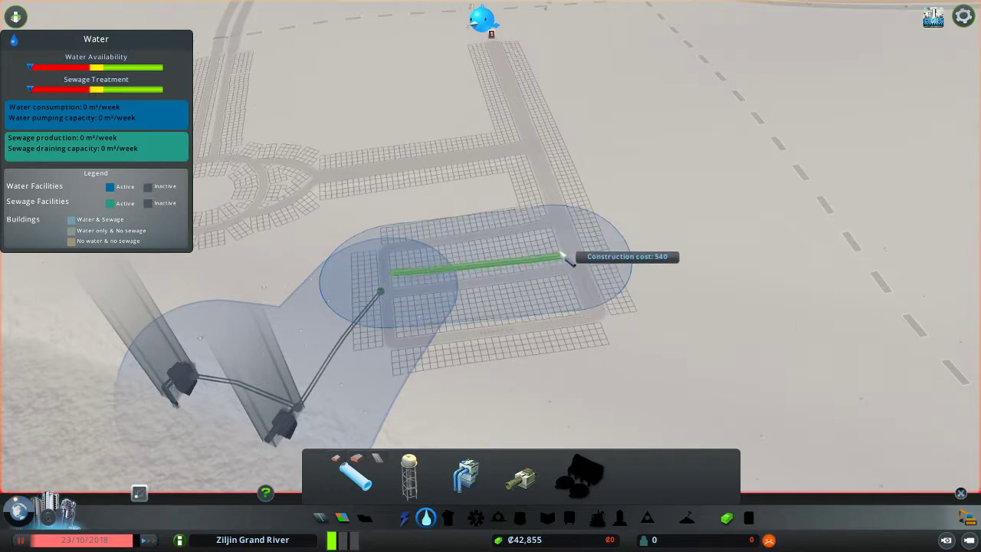
{"action": "left_click", "coordinate": [563, 253]}
{"action": "right_click", "coordinate": [373, 285]}
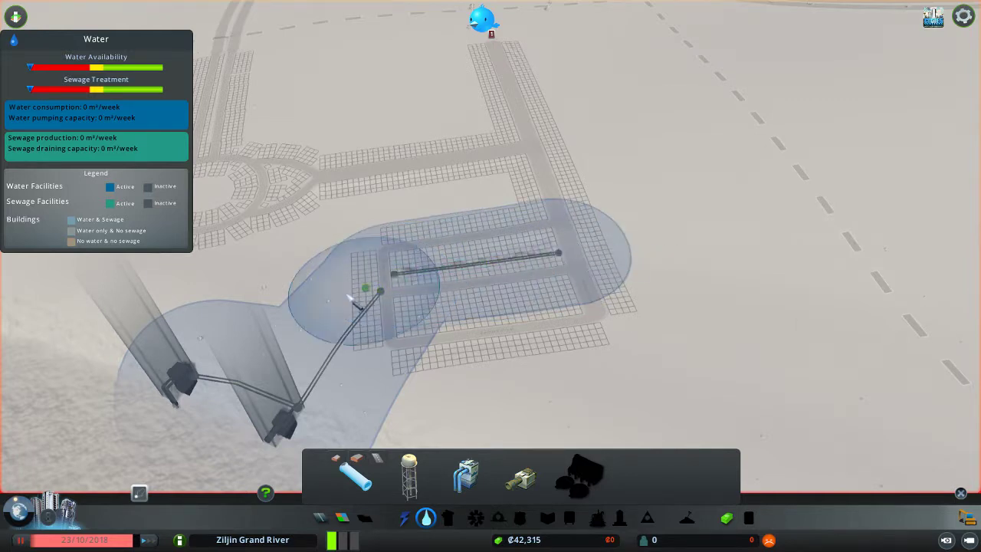
- Add short linking pipe pieces and a long pipe up along the main road
{"action": "left_click", "coordinate": [393, 274]}
{"action": "left_click", "coordinate": [383, 295]}
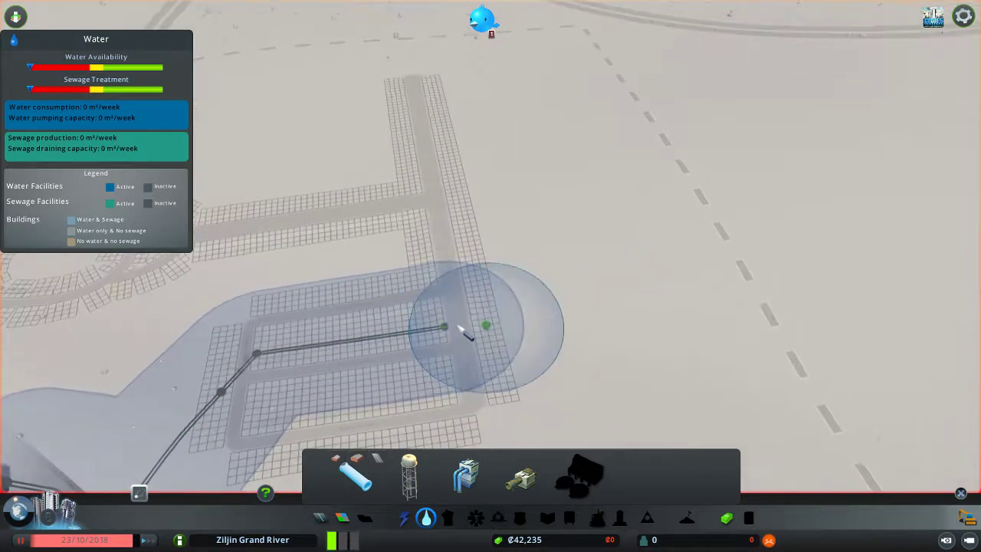
{"action": "left_click", "coordinate": [463, 326]}
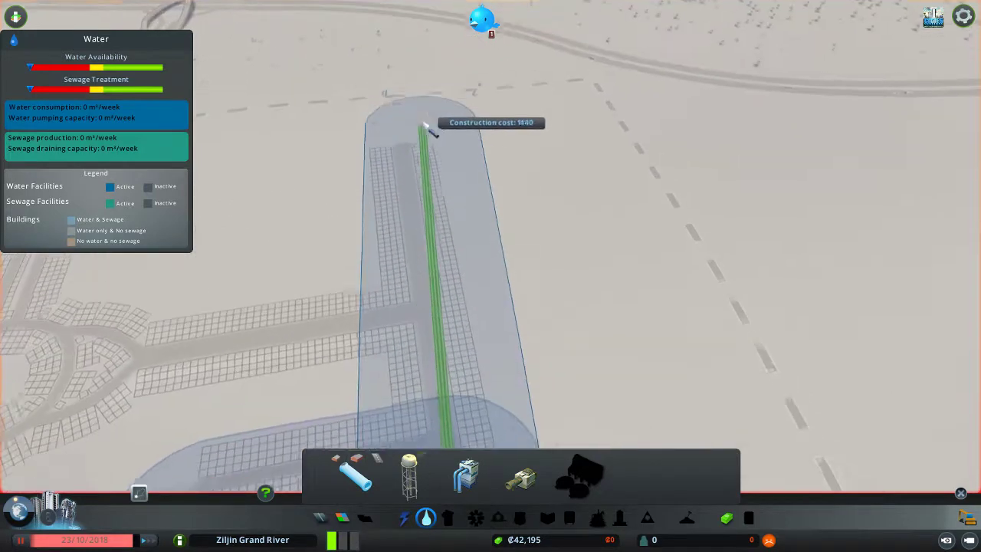
{"action": "left_click", "coordinate": [406, 157]}
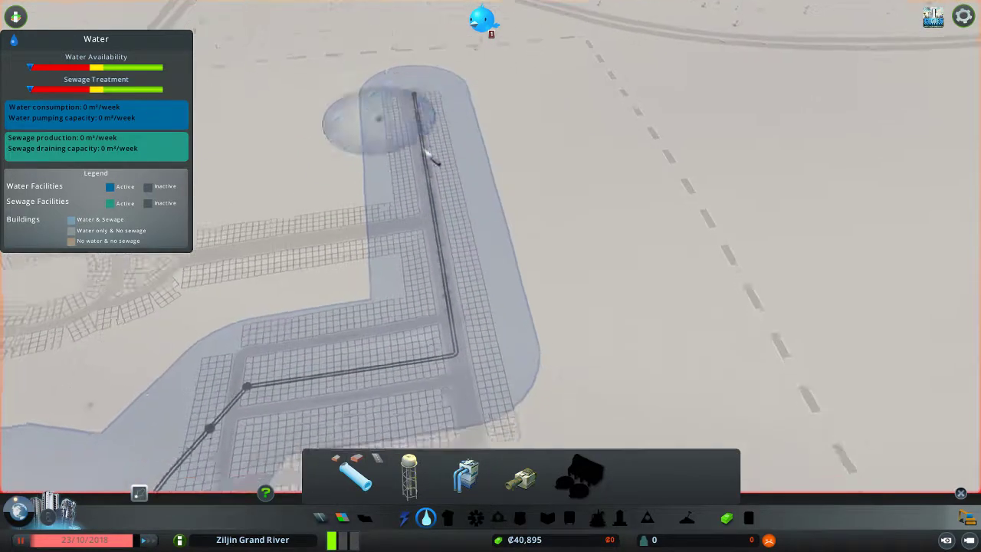
- Place a wind turbine on the open ground beside the riverside water pump and drain
{"action": "left_click", "coordinate": [404, 518]}
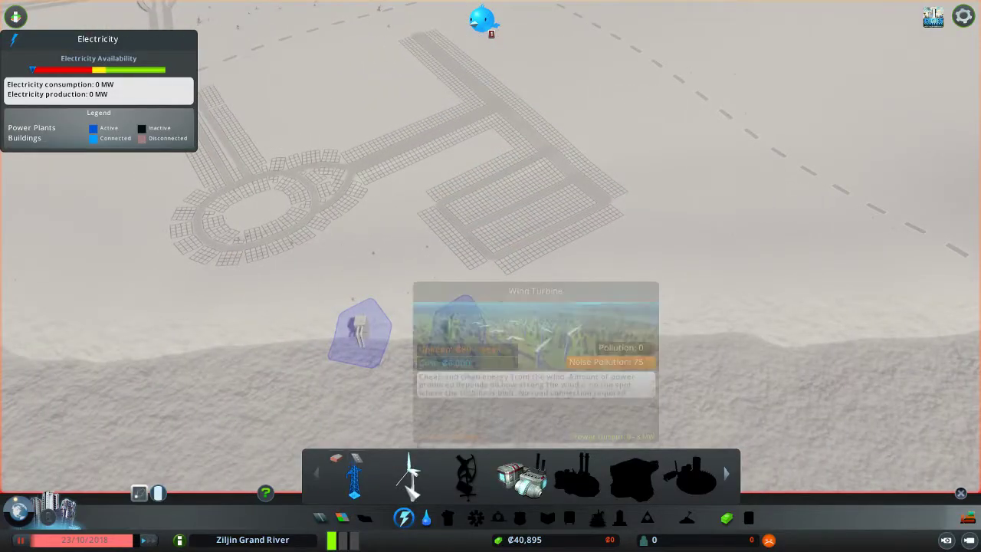
{"action": "left_click", "coordinate": [412, 494]}
{"action": "left_click", "coordinate": [412, 499]}
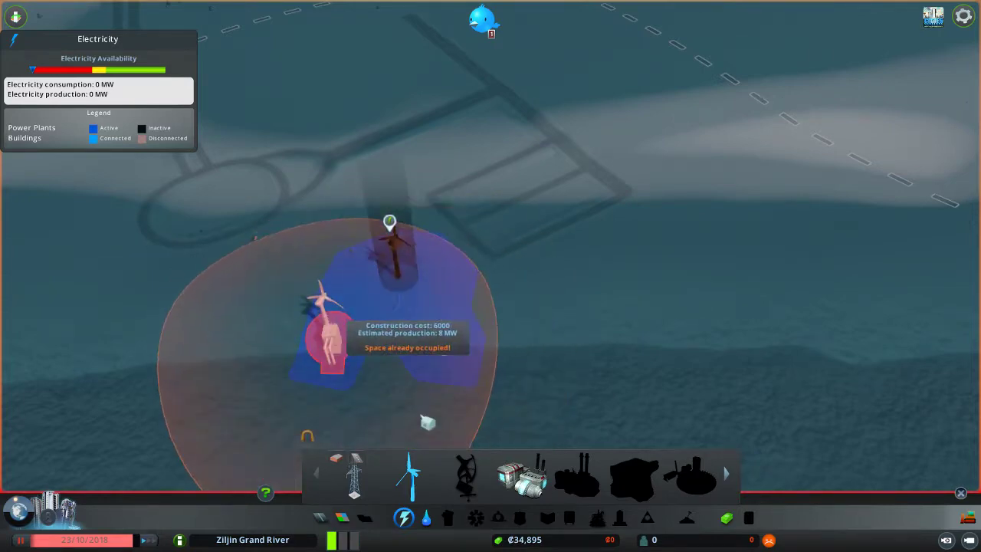
{"action": "left_click", "coordinate": [402, 519]}
- Paint a Low Density Residential patch at the left end of the lower road block
{"action": "left_click", "coordinate": [342, 518]}
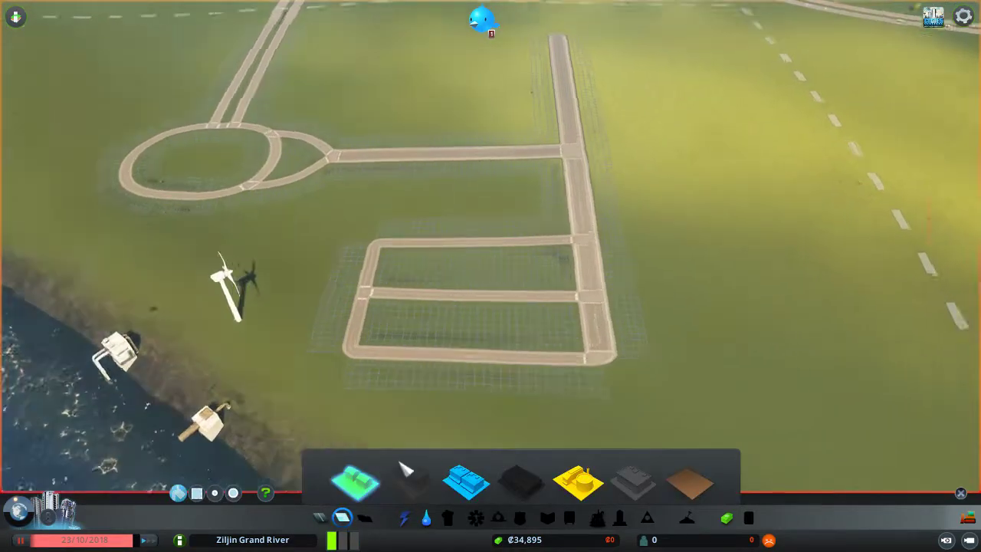
{"action": "scroll", "coordinate": [517, 273], "scroll_direction": "up", "scroll_amount": 3}
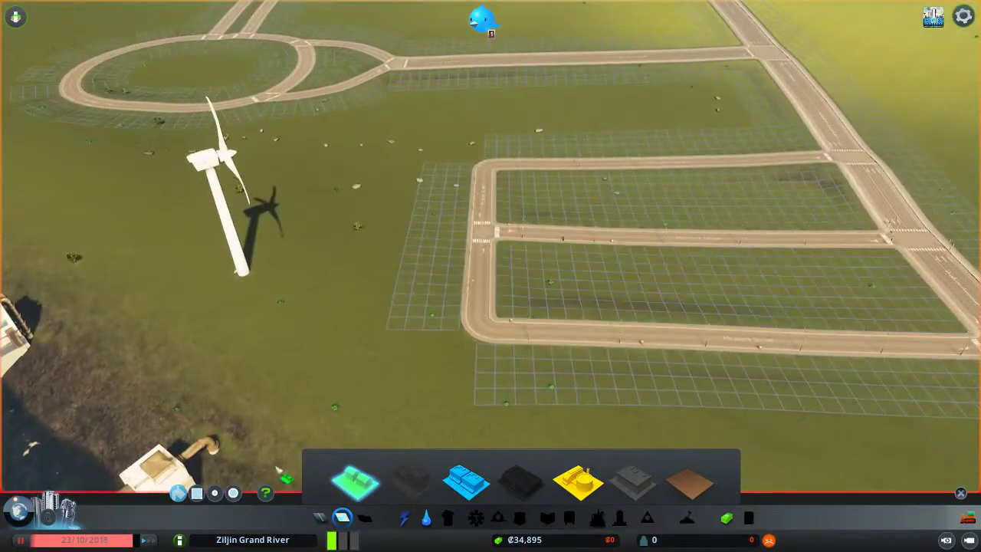
{"action": "scroll", "coordinate": [405, 314], "scroll_direction": "up", "scroll_amount": 3}
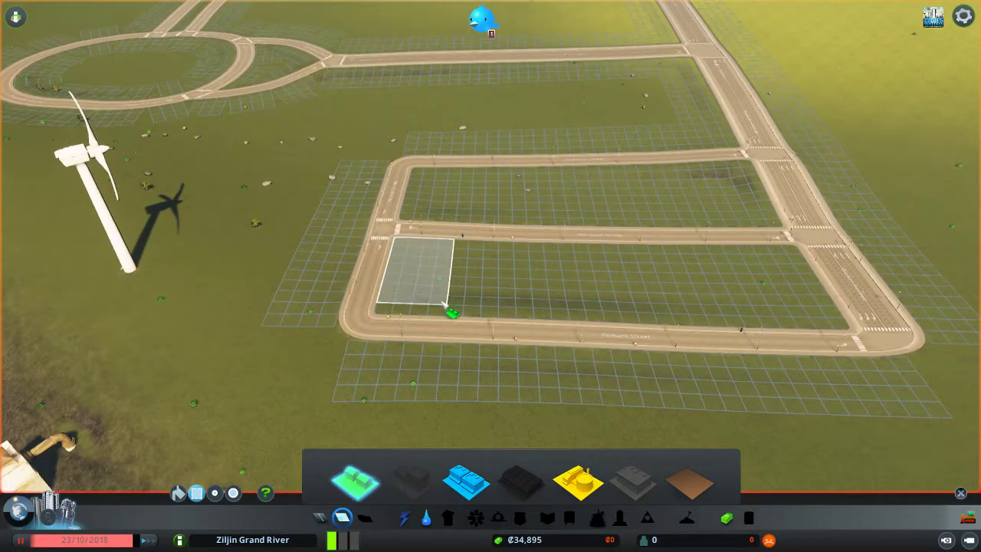
{"action": "scroll", "coordinate": [442, 310], "scroll_direction": "down", "scroll_amount": 5}
{"action": "scroll", "coordinate": [477, 335], "scroll_direction": "down", "scroll_amount": 3}
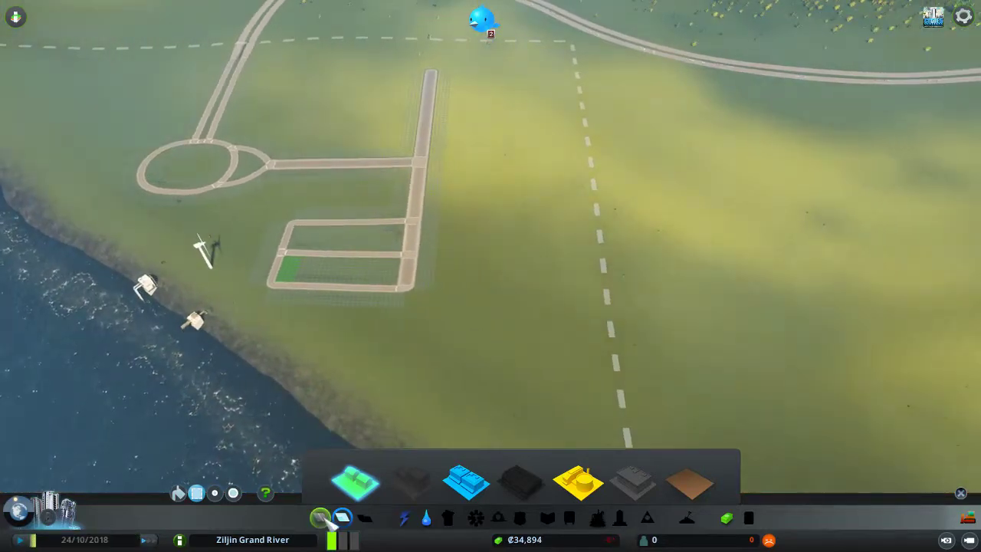
{"action": "left_click", "coordinate": [321, 517]}
{"action": "scroll", "coordinate": [352, 338], "scroll_direction": "up", "scroll_amount": 3}
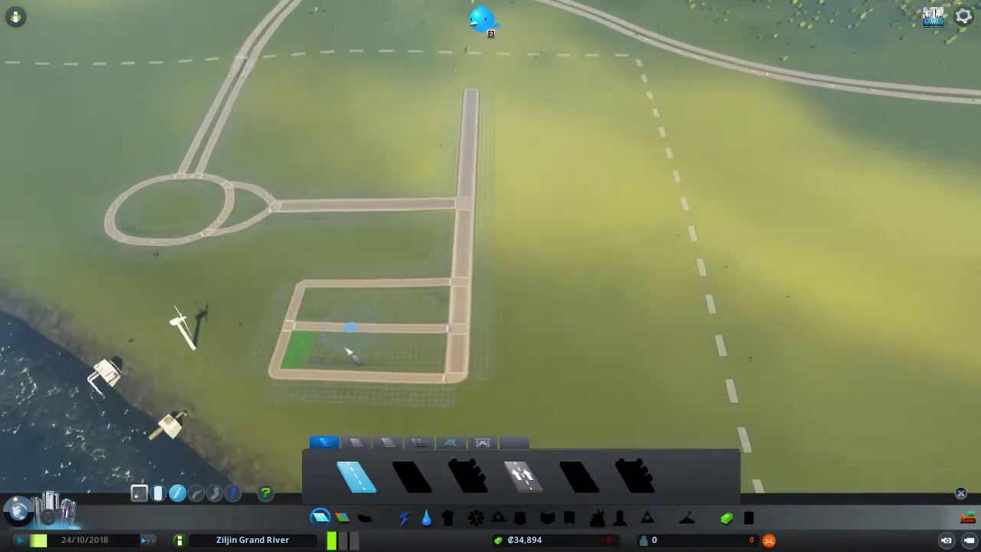
{"action": "scroll", "coordinate": [339, 333], "scroll_direction": "up", "scroll_amount": 2}
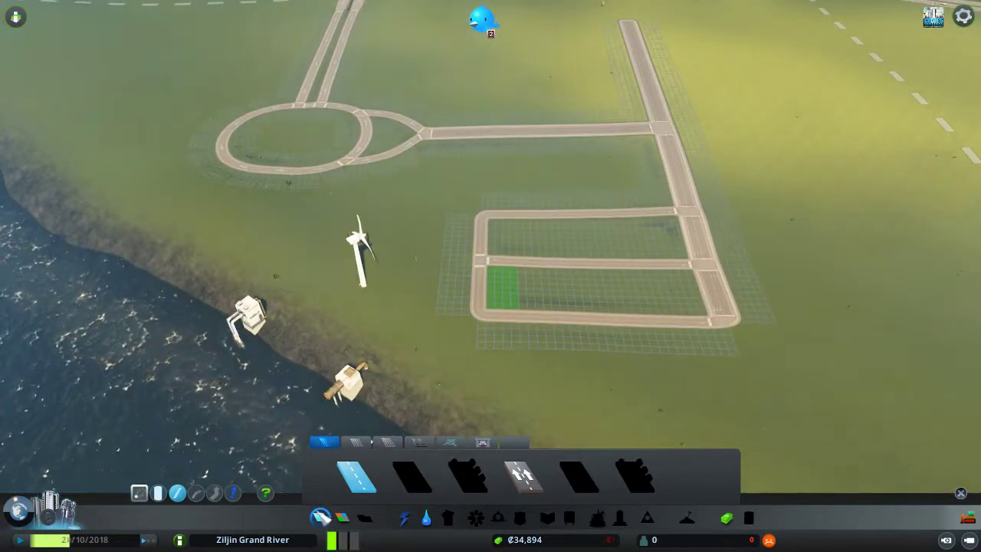
{"action": "left_click", "coordinate": [404, 518]}
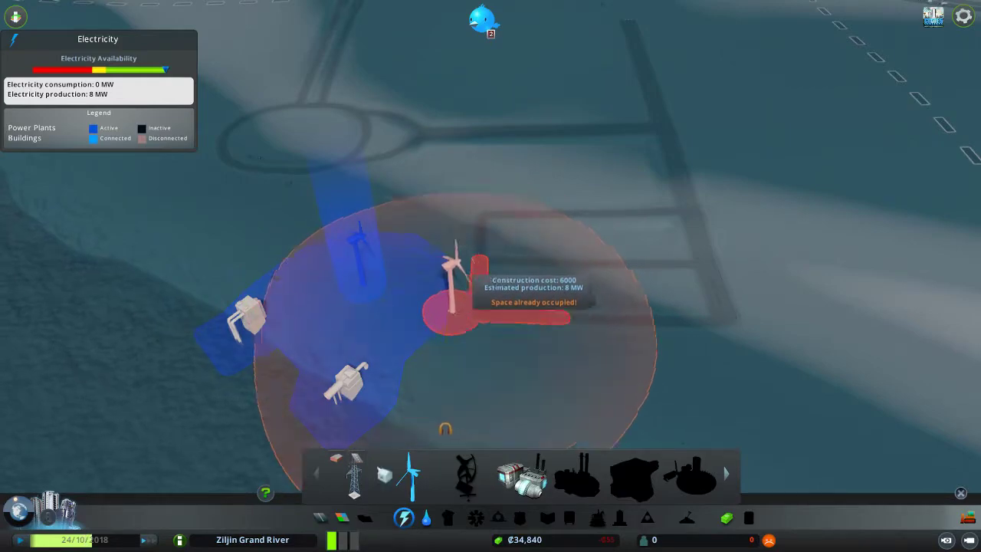
{"action": "left_click", "coordinate": [404, 519]}
- Paint a Low Density Commercial patch at the block's lower-right end
{"action": "left_click", "coordinate": [342, 517]}
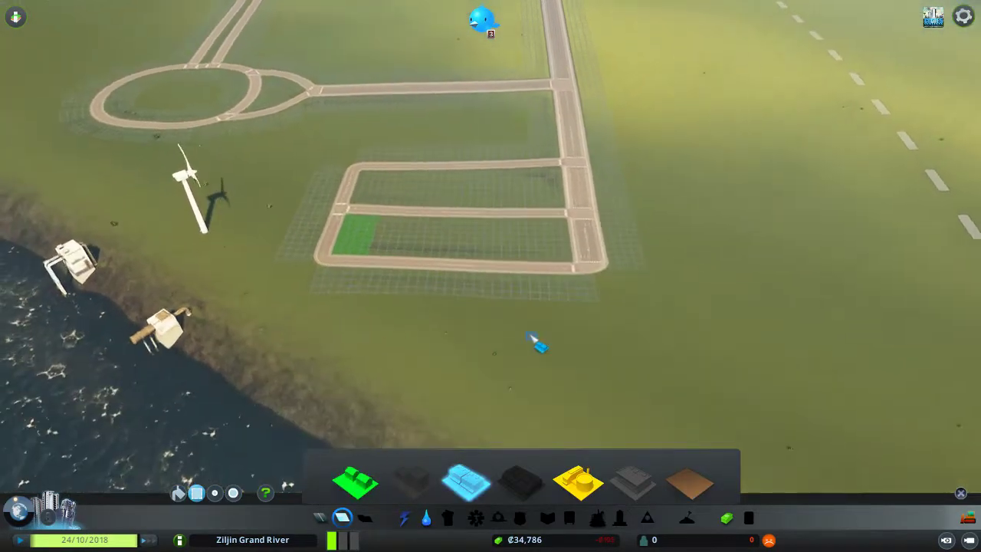
{"action": "scroll", "coordinate": [567, 322], "scroll_direction": "up", "scroll_amount": 2}
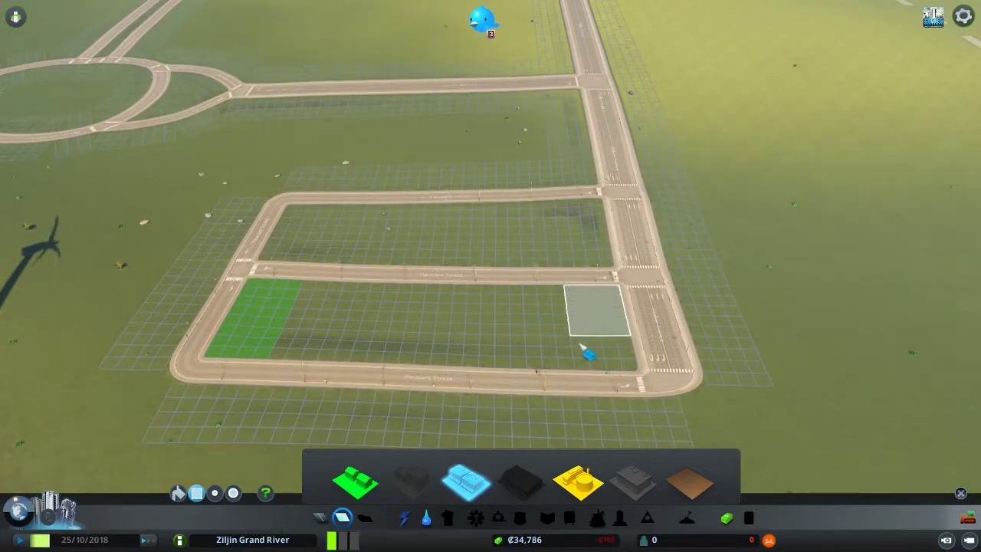
{"action": "left_click", "coordinate": [578, 369]}
{"action": "scroll", "coordinate": [567, 383], "scroll_direction": "down", "scroll_amount": 3}
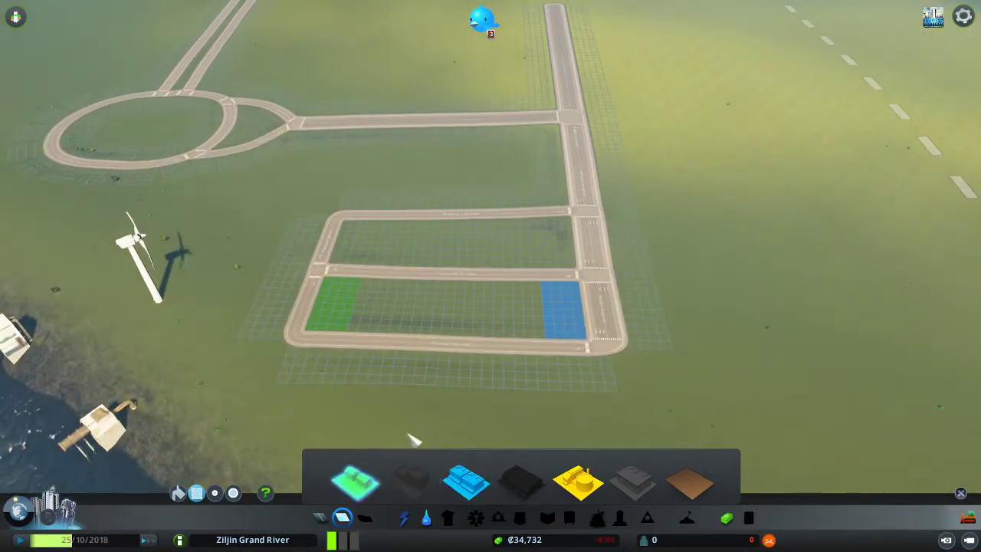
{"action": "scroll", "coordinate": [431, 340], "scroll_direction": "up", "scroll_amount": 3}
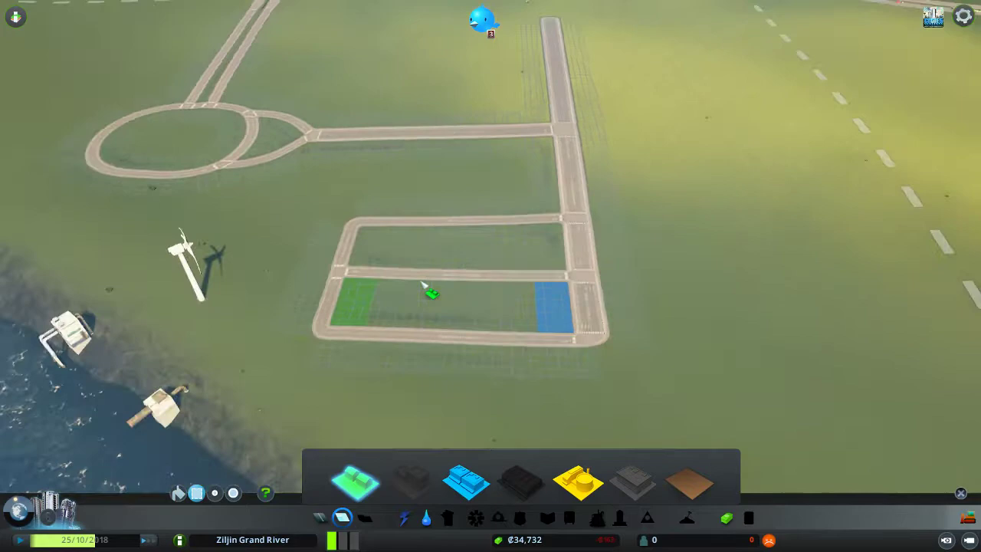
{"action": "scroll", "coordinate": [460, 352], "scroll_direction": "up", "scroll_amount": 3}
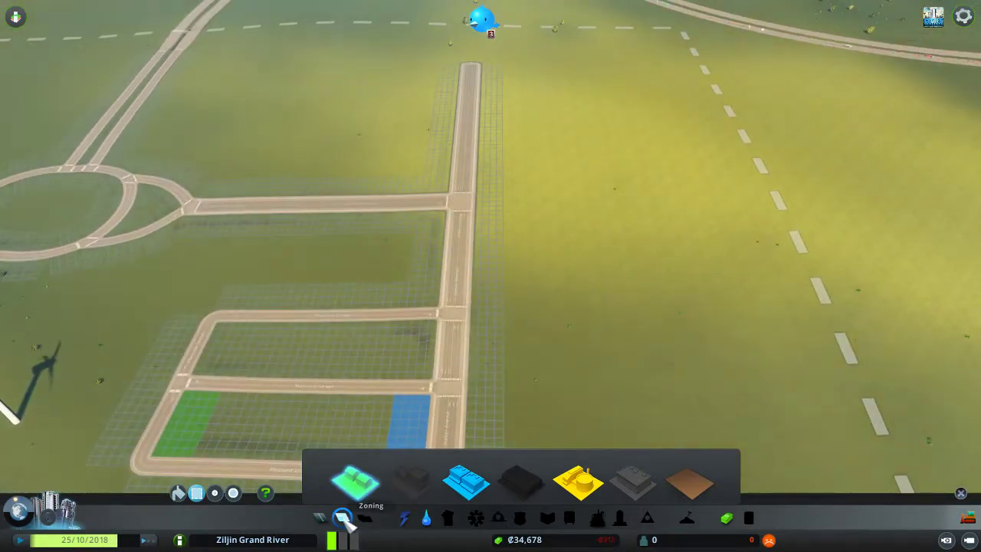
{"action": "key", "text": "q"}
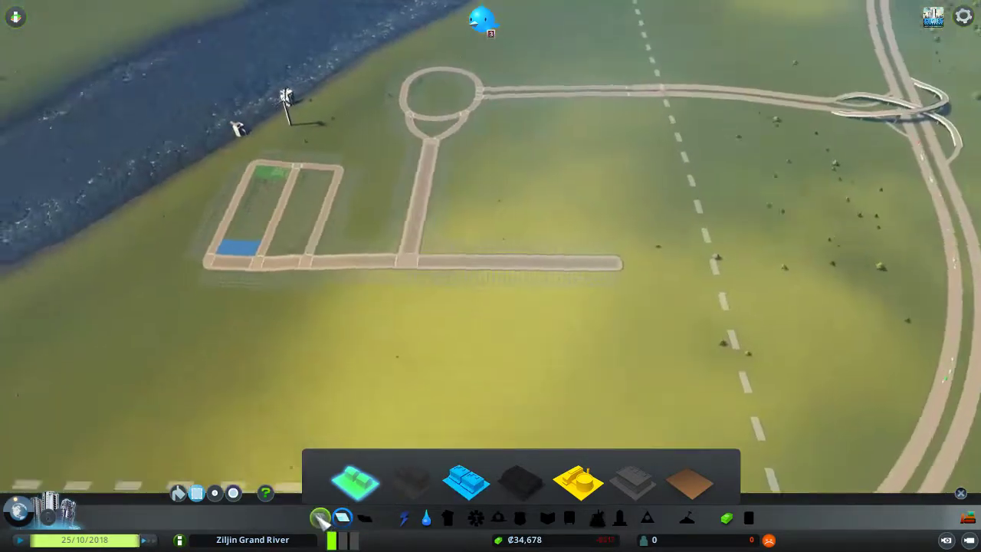
- Build a two-lane road off the end of the long road to start a new block
{"action": "left_click", "coordinate": [321, 518]}
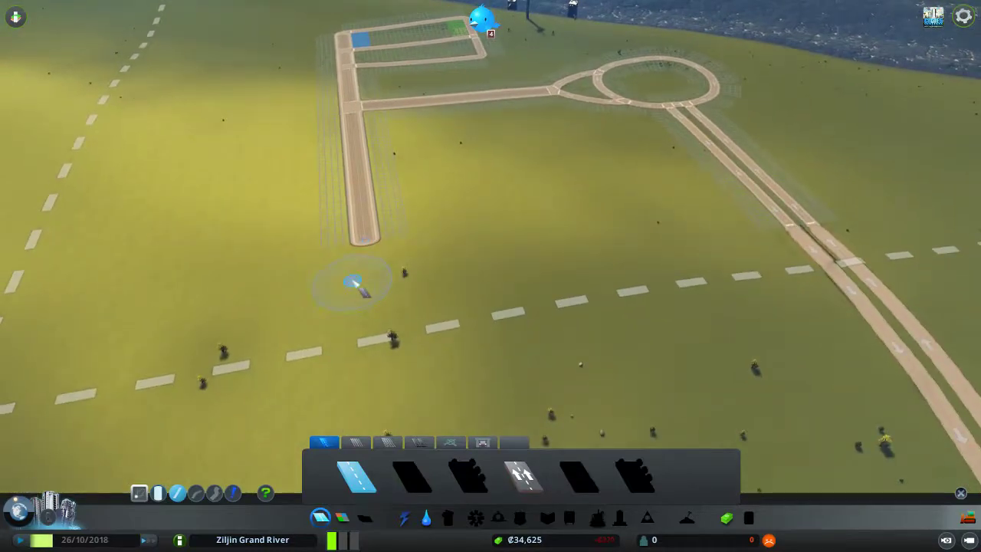
{"action": "scroll", "coordinate": [355, 284], "scroll_direction": "up", "scroll_amount": 2}
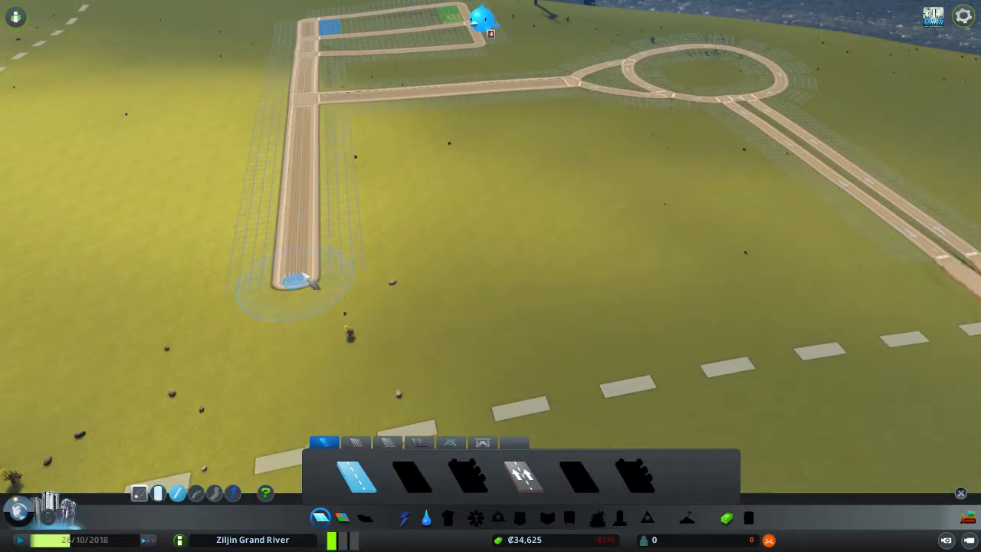
{"action": "left_click", "coordinate": [311, 282]}
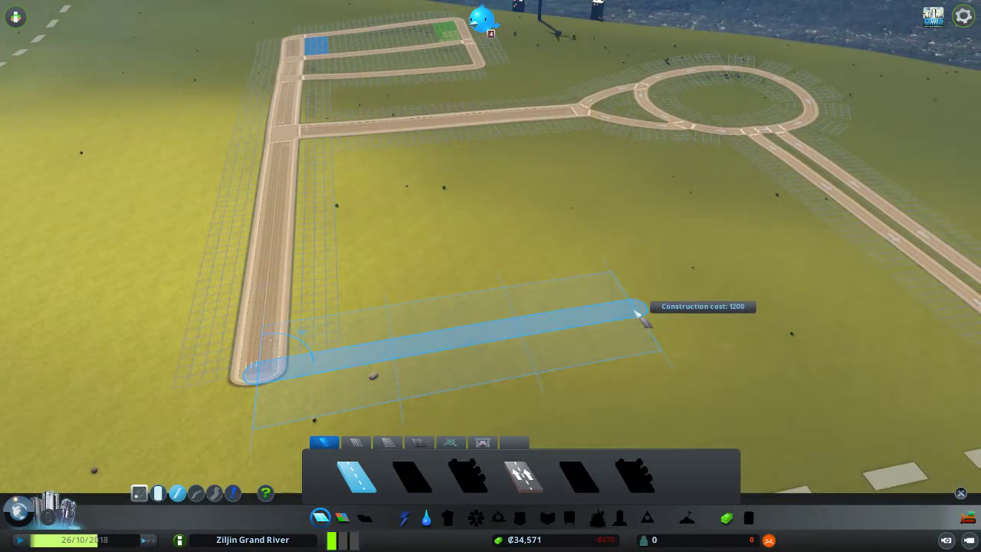
{"action": "left_click", "coordinate": [636, 313]}
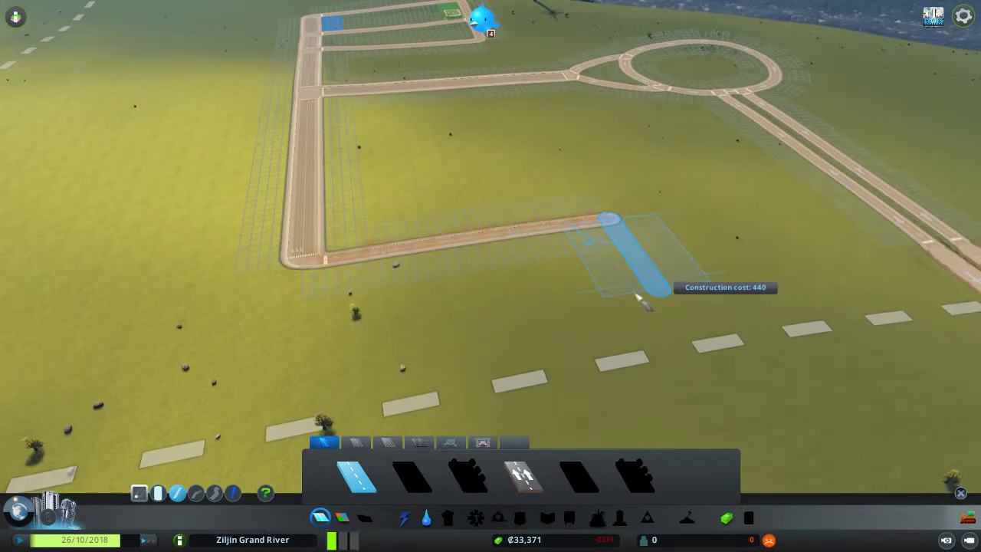
{"action": "right_click", "coordinate": [427, 334]}
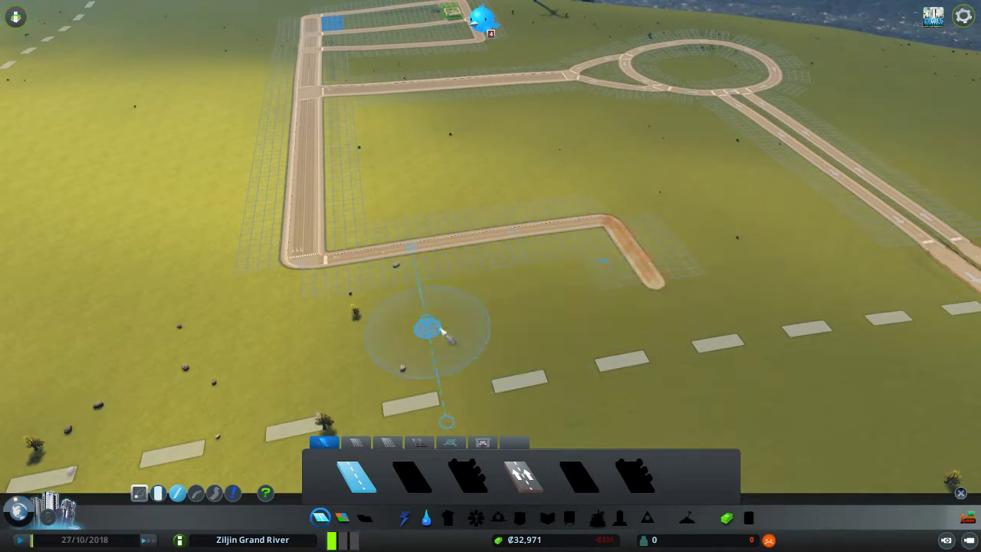
{"action": "key", "text": "d"}
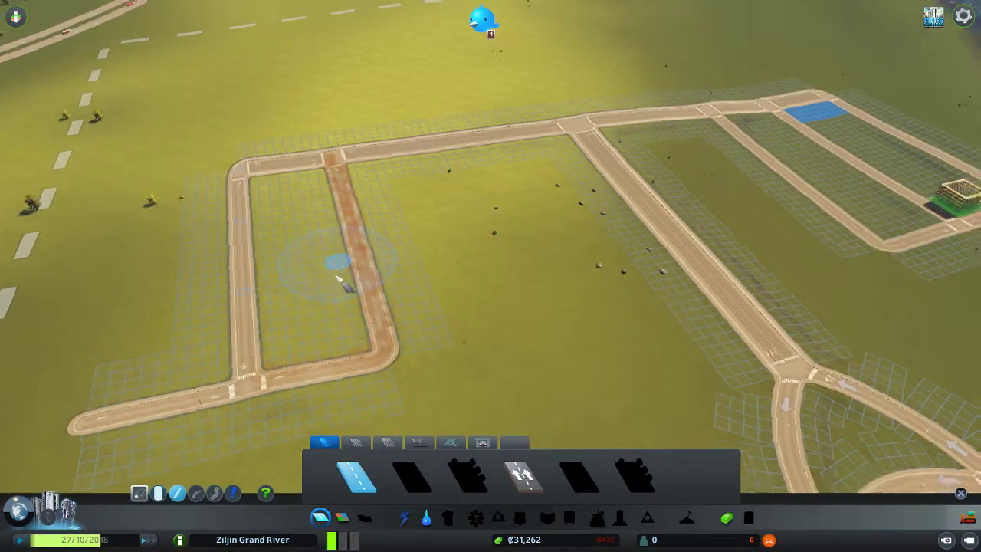
{"action": "scroll", "coordinate": [339, 263], "scroll_direction": "down", "scroll_amount": 5}
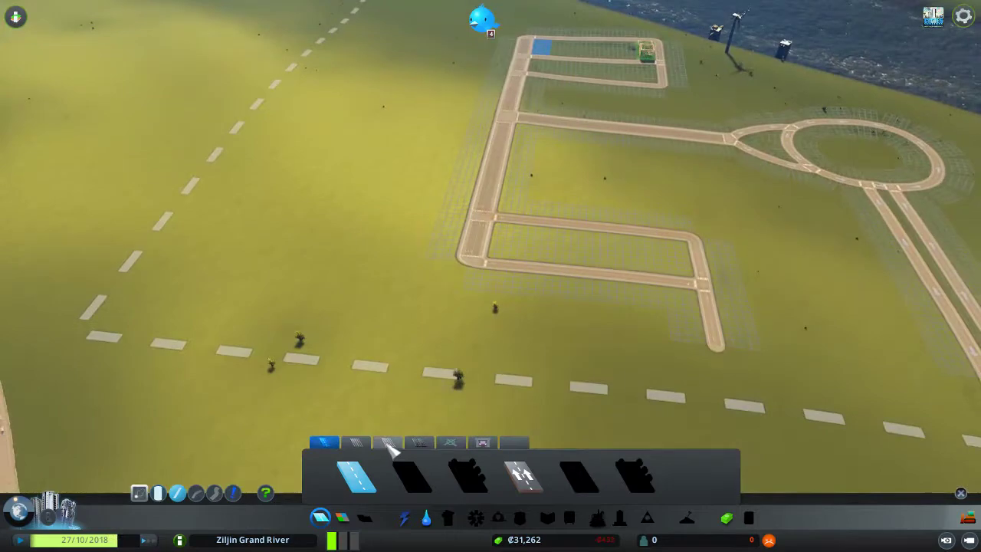
- Add a cross street from the street's end to close the new block near the highway
{"action": "left_click", "coordinate": [389, 447]}
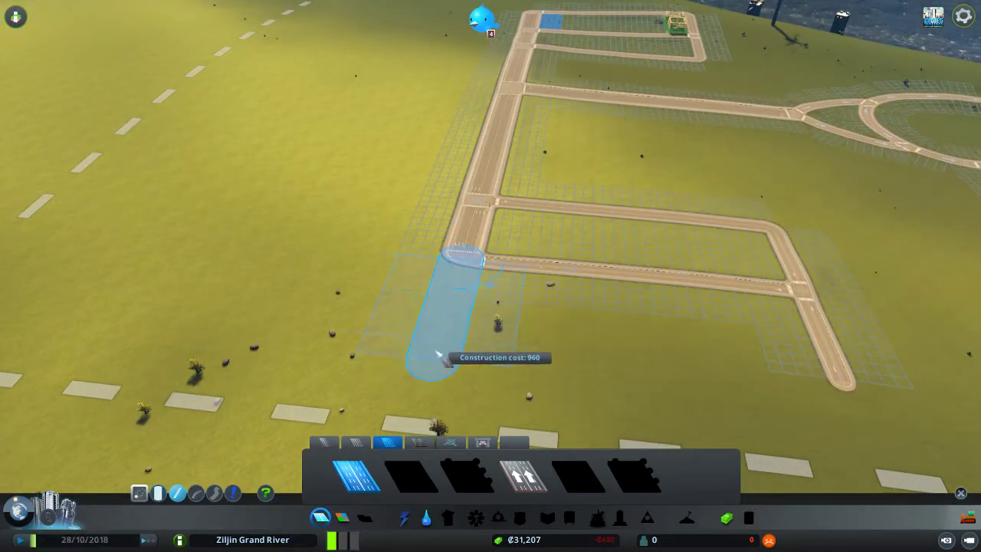
{"action": "scroll", "coordinate": [438, 349], "scroll_direction": "down", "scroll_amount": 5}
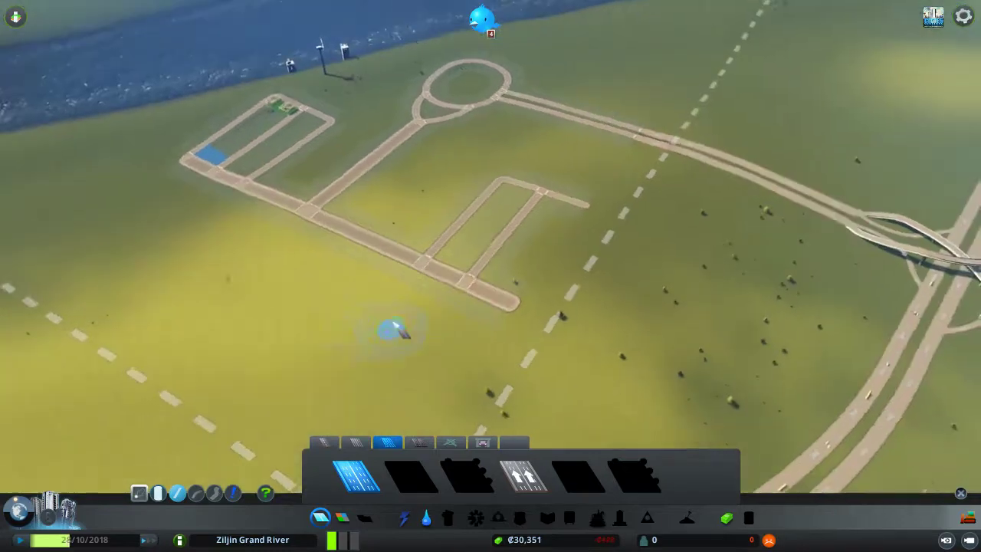
{"action": "scroll", "coordinate": [394, 329], "scroll_direction": "down", "scroll_amount": 5}
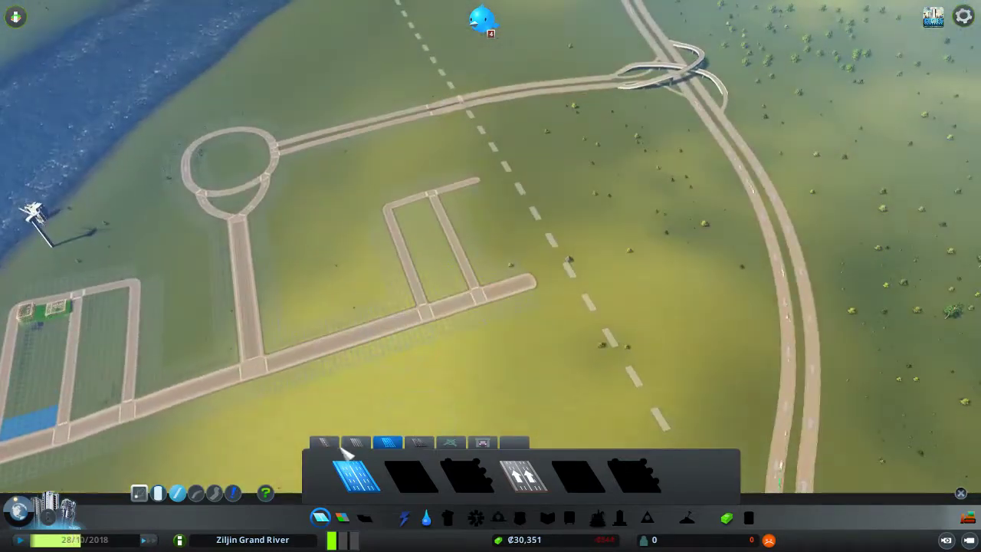
{"action": "scroll", "coordinate": [46, 203], "scroll_direction": "up", "scroll_amount": 5}
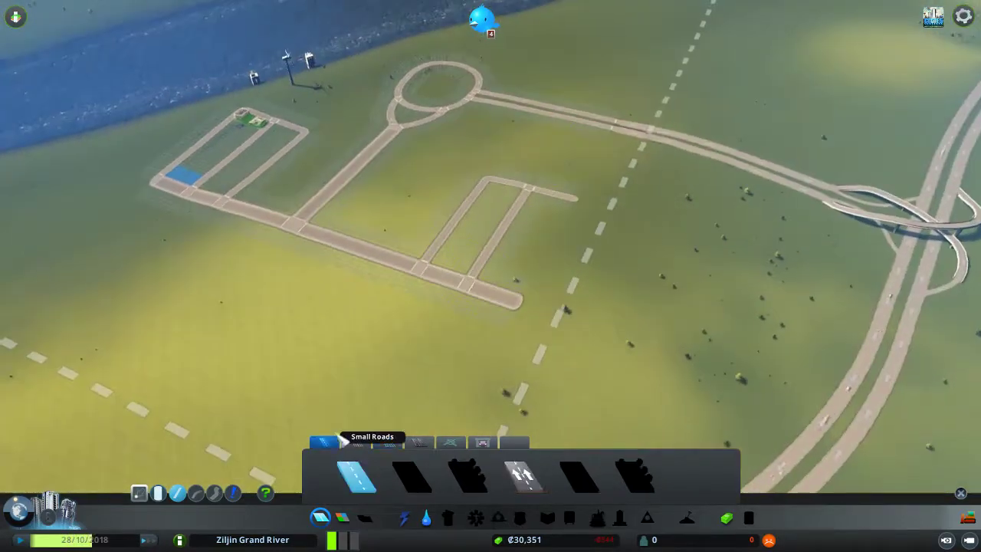
{"action": "scroll", "coordinate": [345, 439], "scroll_direction": "down", "scroll_amount": 5}
{"action": "scroll", "coordinate": [454, 277], "scroll_direction": "up", "scroll_amount": 5}
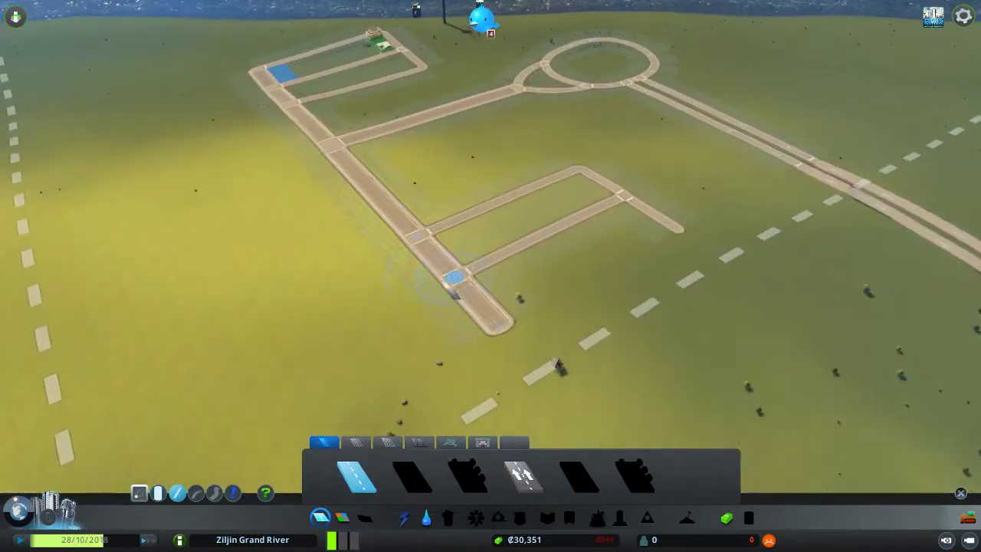
{"action": "left_click", "coordinate": [680, 234]}
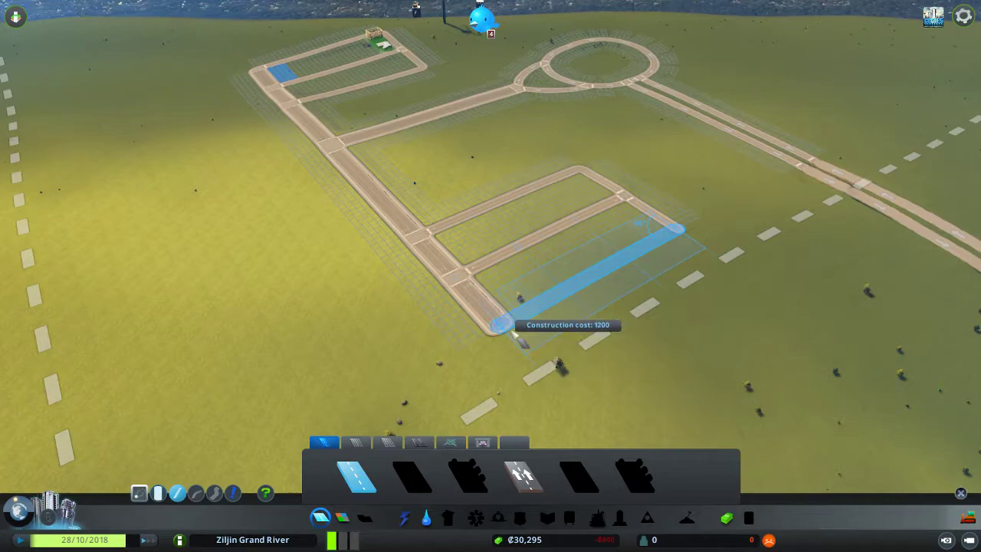
{"action": "key", "text": "q"}
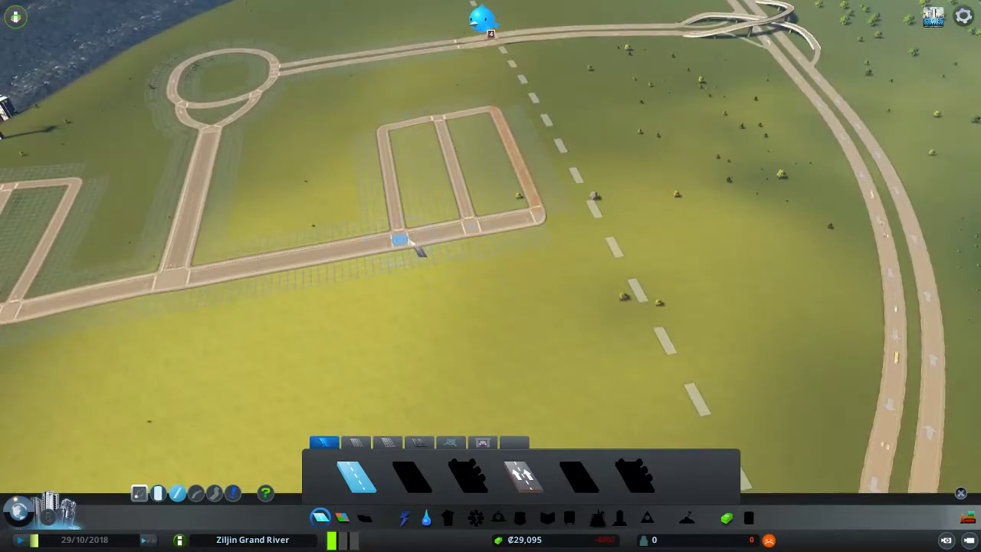
{"action": "key", "text": "q"}
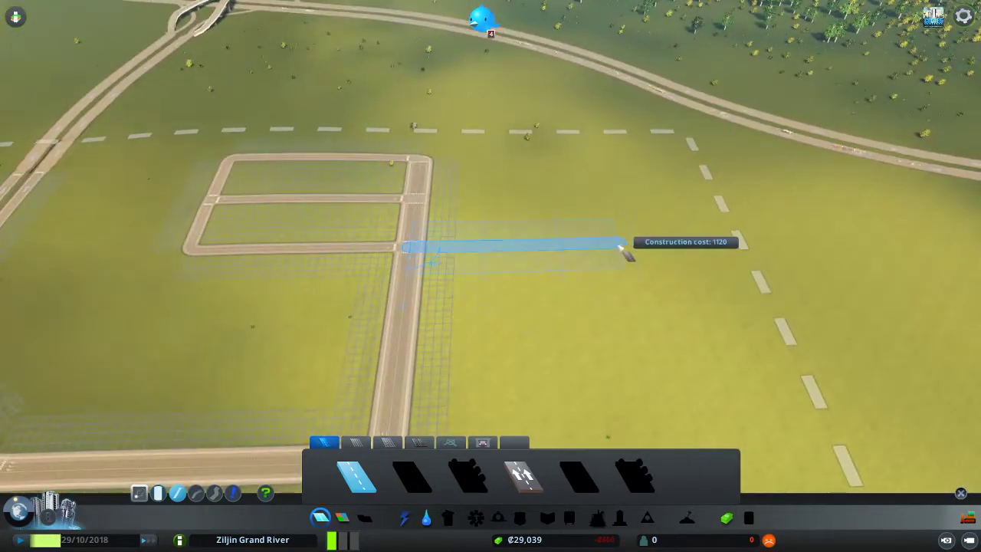
{"action": "left_click", "coordinate": [637, 244]}
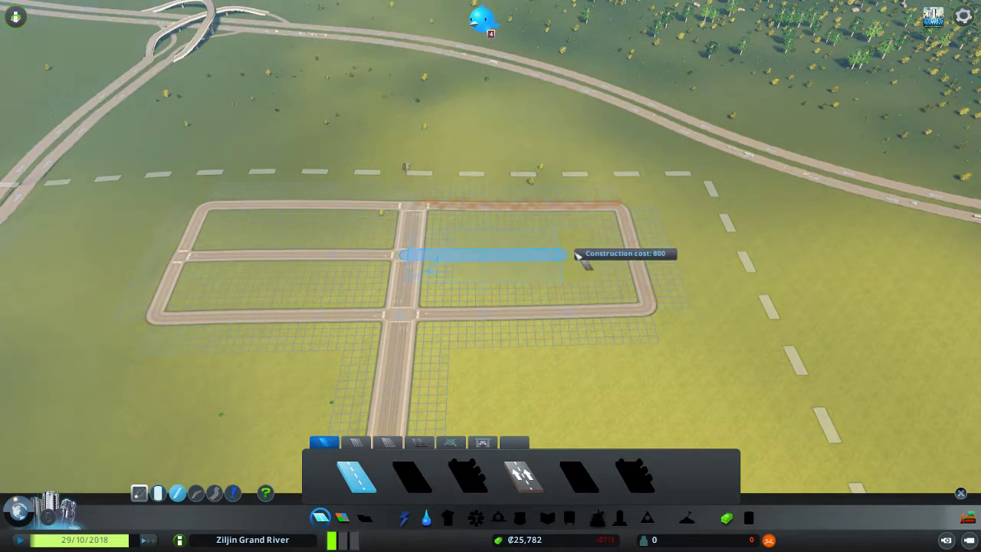
{"action": "key", "text": "w"}
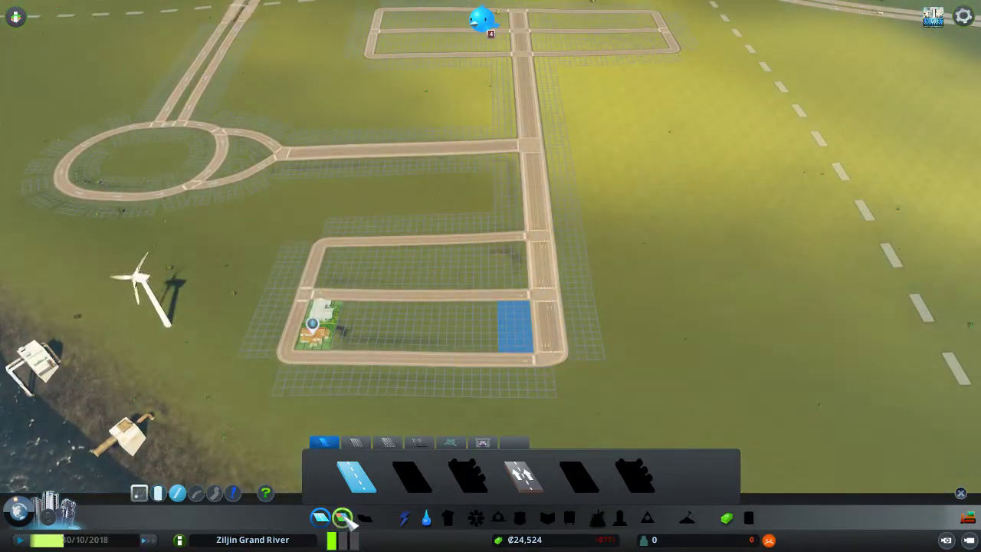
- Zone the empty lot beside the first houses as low-density residential
{"action": "left_click", "coordinate": [344, 519]}
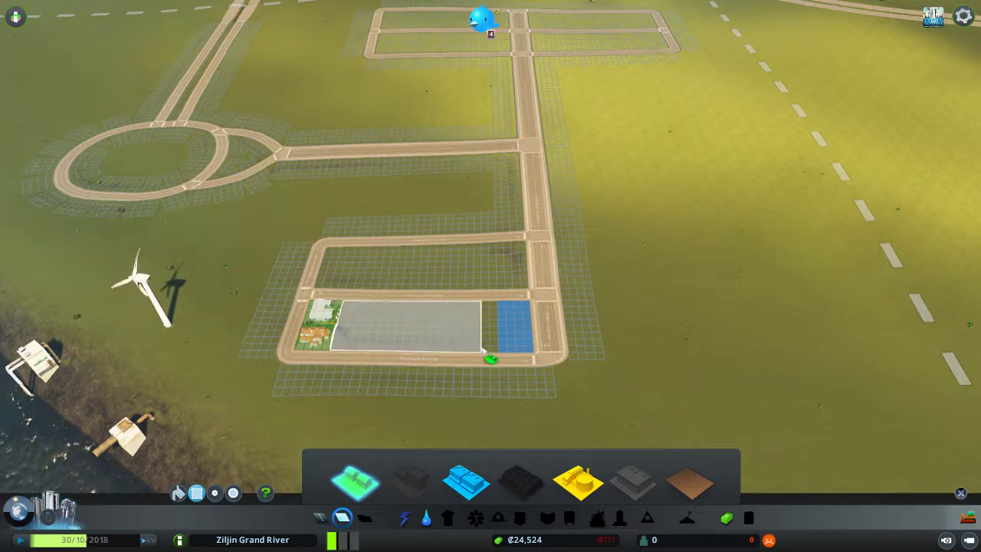
{"action": "left_click_drag", "start_coordinate": [502, 351], "coordinate": [484, 358]}
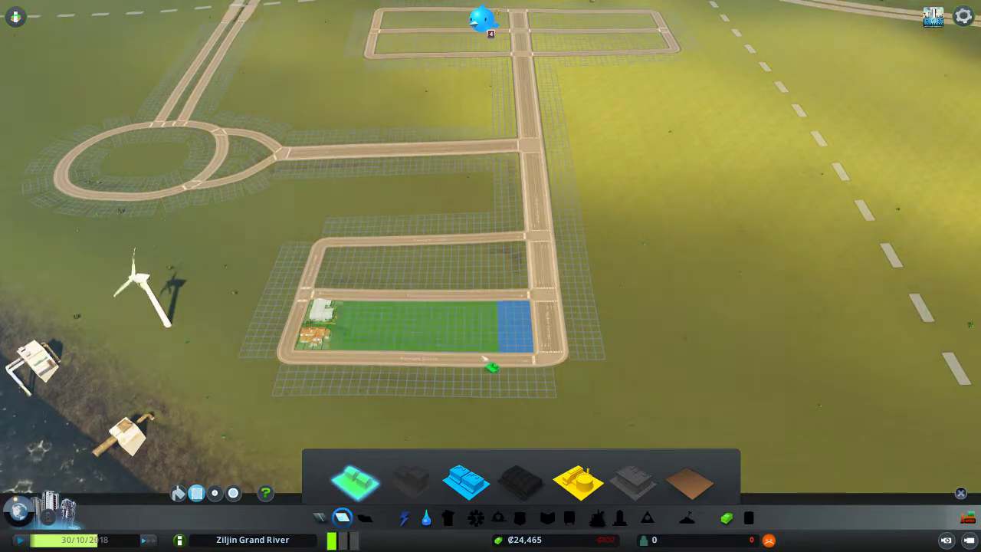
{"action": "left_click", "coordinate": [404, 519]}
- Survey the filling housing block from the shoreline to the northern blocks, then return to zoning
{"action": "left_click", "coordinate": [404, 519]}
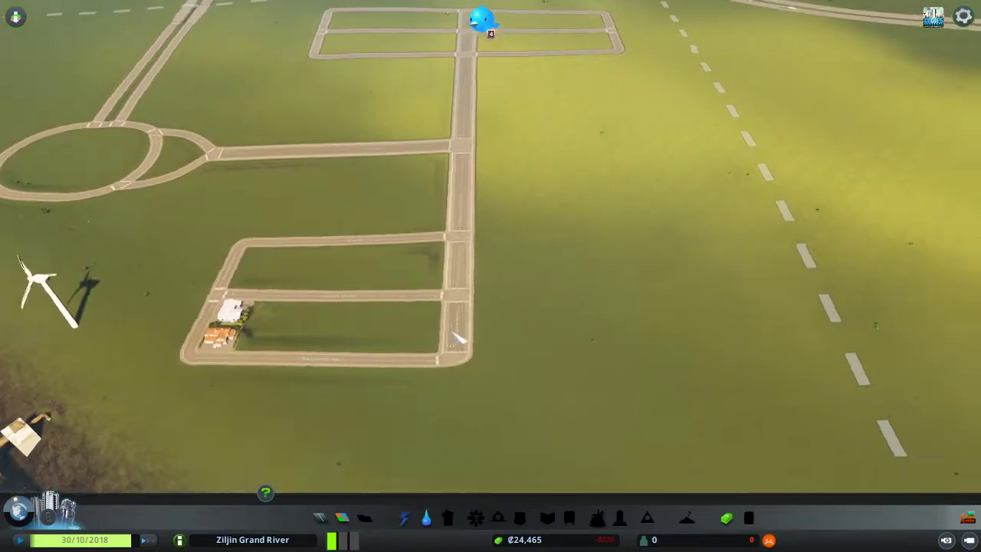
{"action": "key", "text": "s"}
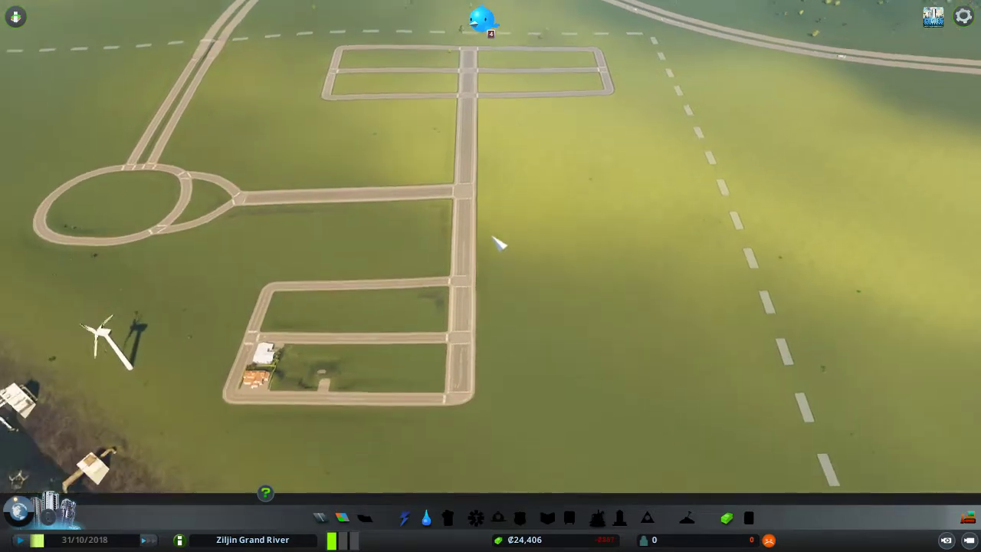
{"action": "key", "text": "a"}
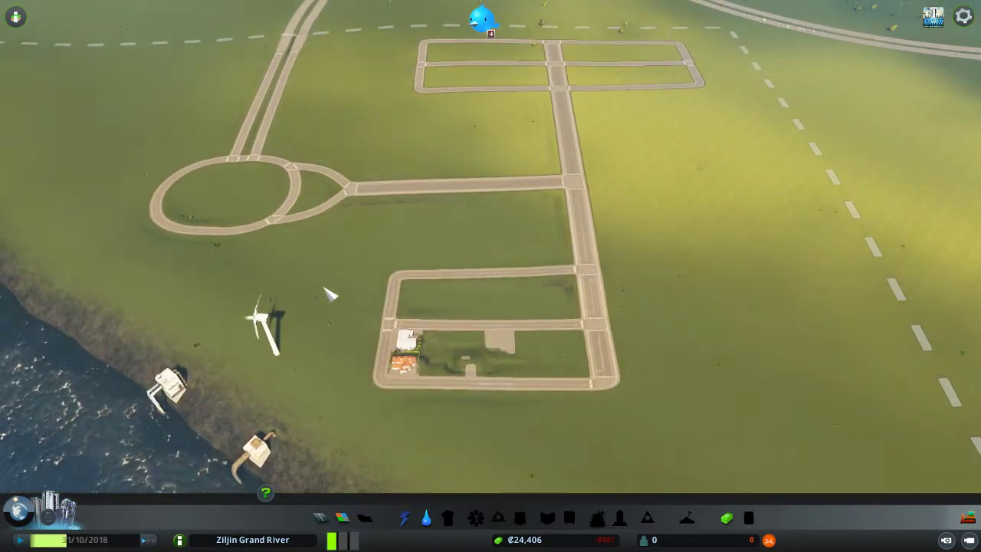
{"action": "key", "text": "a"}
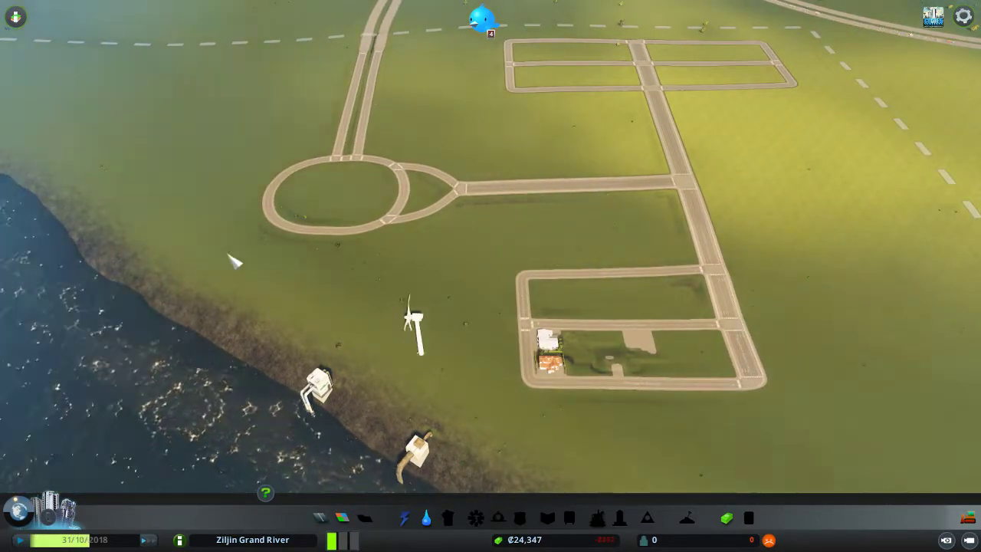
{"action": "key", "text": "a"}
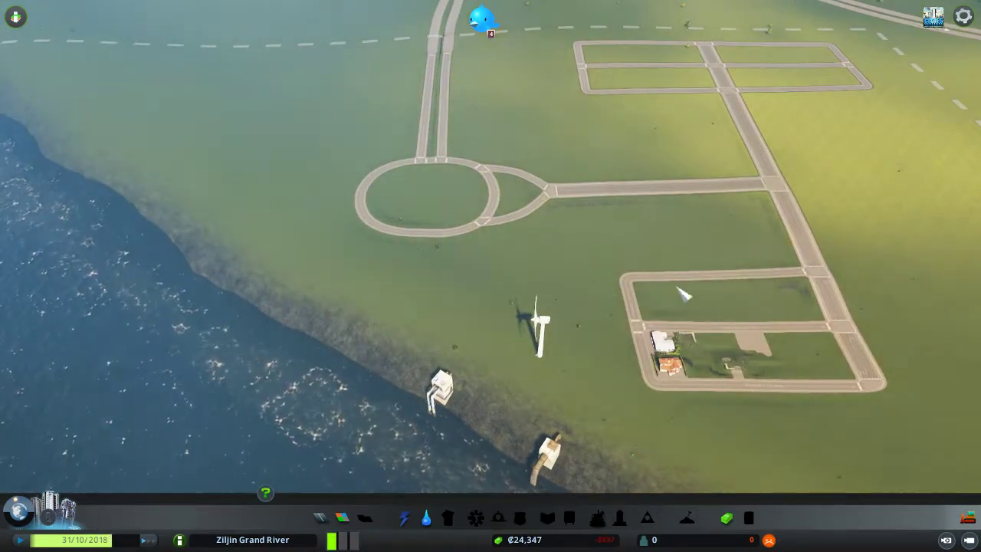
{"action": "key", "text": "d"}
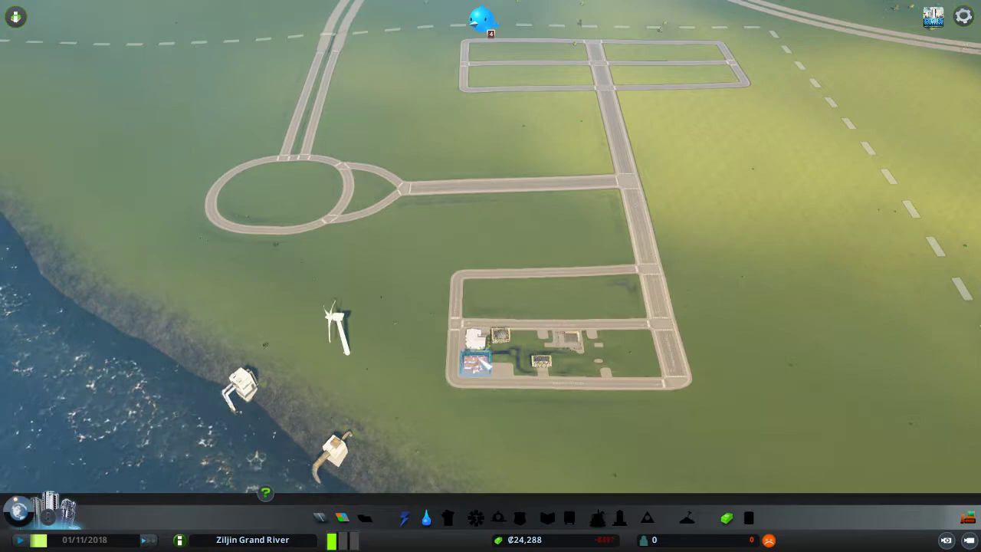
{"action": "scroll", "coordinate": [480, 304], "scroll_direction": "up", "scroll_amount": 5}
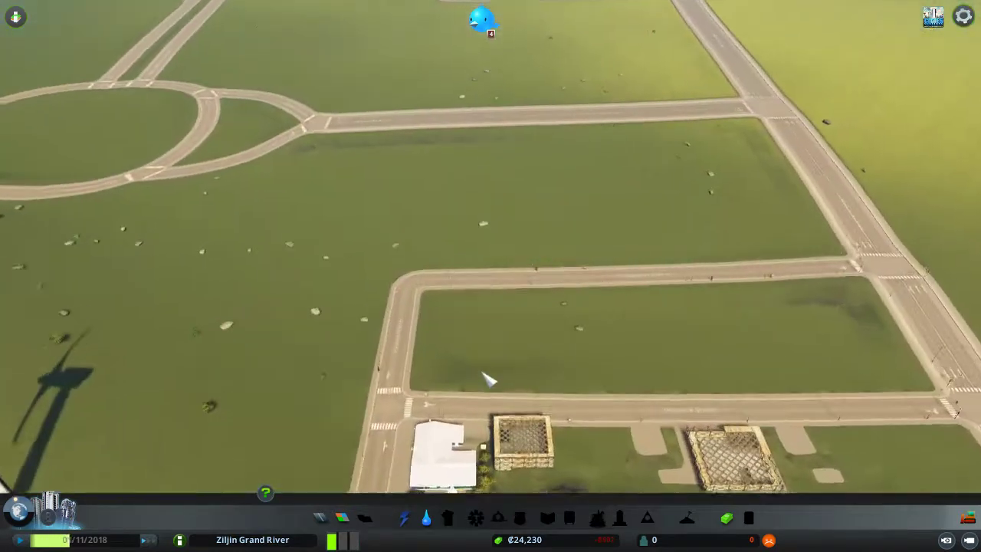
{"action": "scroll", "coordinate": [489, 377], "scroll_direction": "down", "scroll_amount": 3}
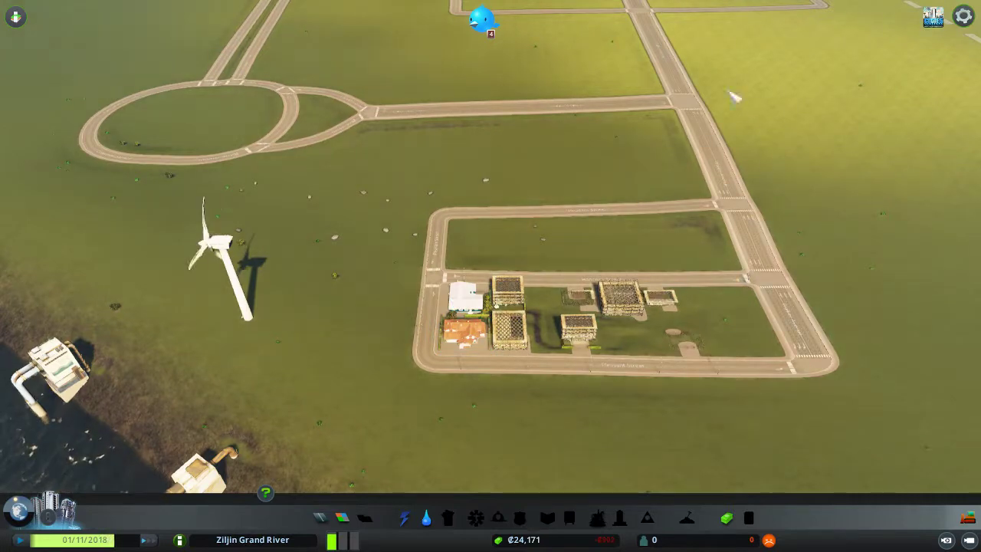
{"action": "scroll", "coordinate": [596, 304], "scroll_direction": "down", "scroll_amount": 3}
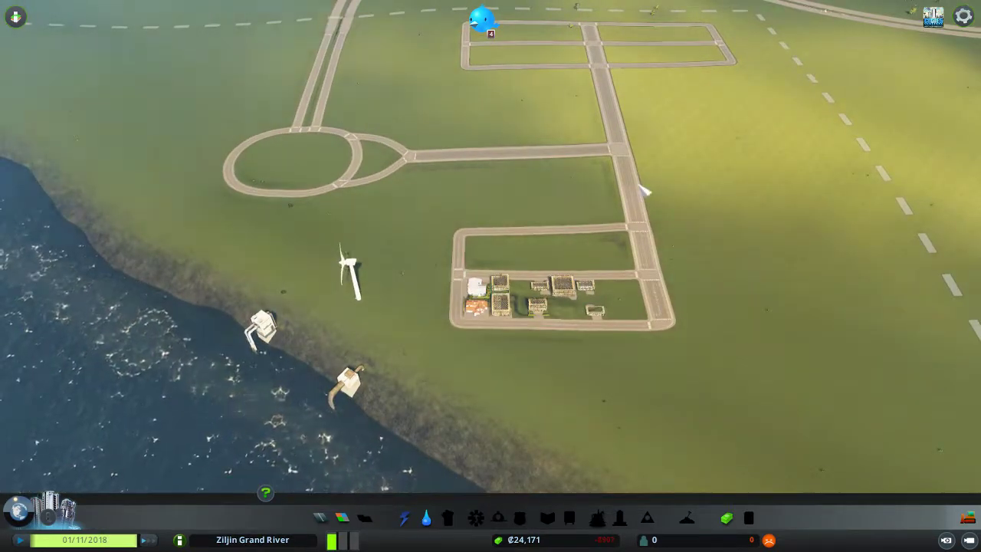
{"action": "scroll", "coordinate": [495, 338], "scroll_direction": "up", "scroll_amount": 3}
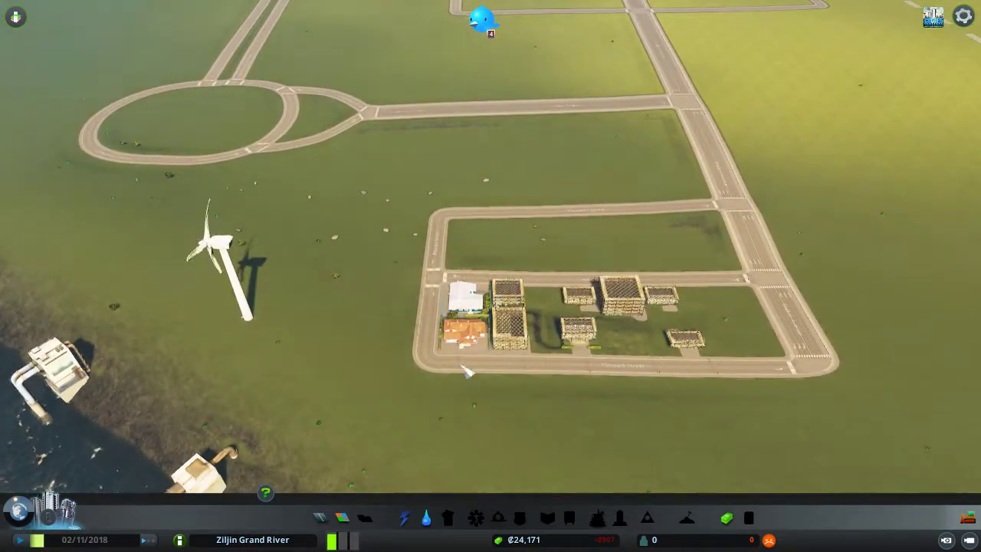
{"action": "scroll", "coordinate": [476, 322], "scroll_direction": "down", "scroll_amount": 3}
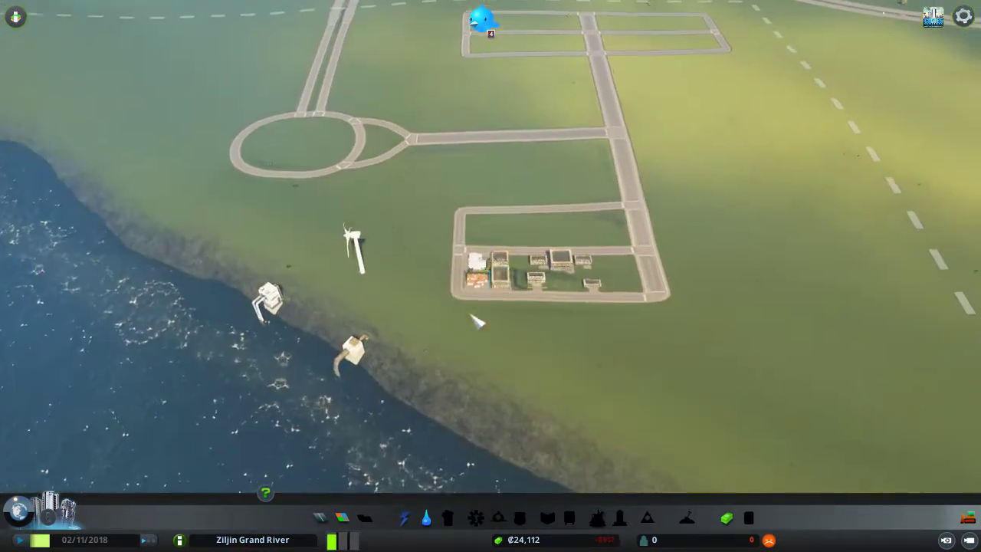
{"action": "scroll", "coordinate": [498, 306], "scroll_direction": "up", "scroll_amount": 5}
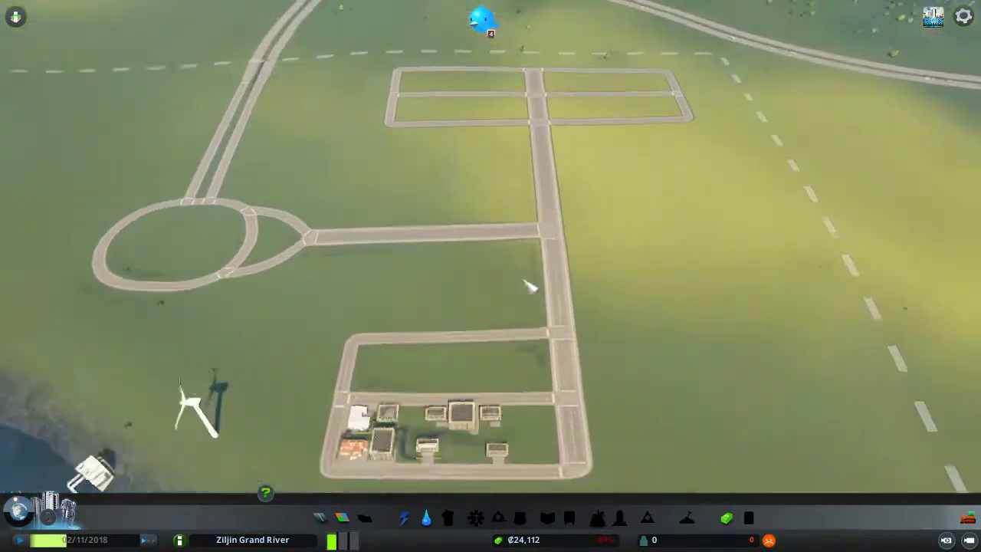
{"action": "key", "text": "w"}
{"action": "key", "text": "a"}
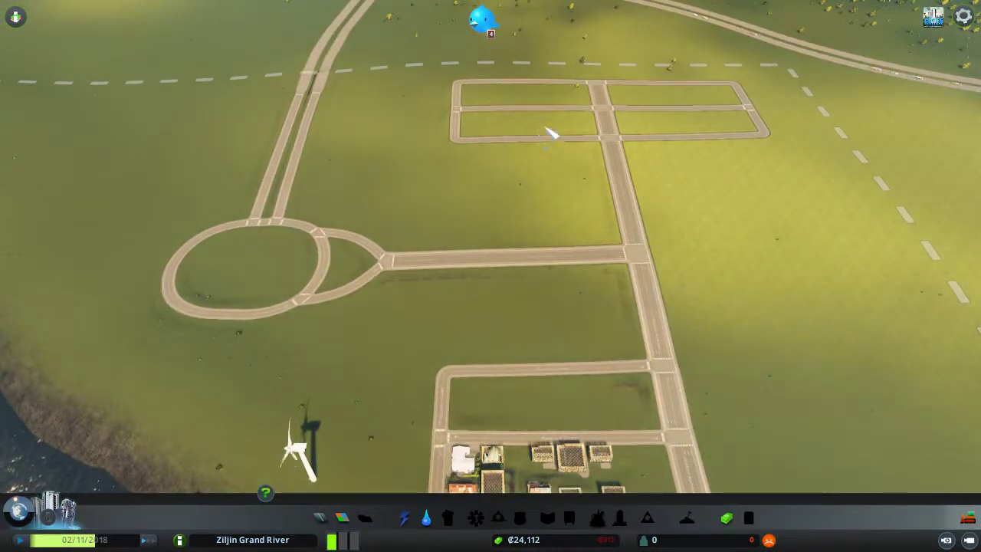
{"action": "scroll", "coordinate": [549, 133], "scroll_direction": "down", "scroll_amount": 3}
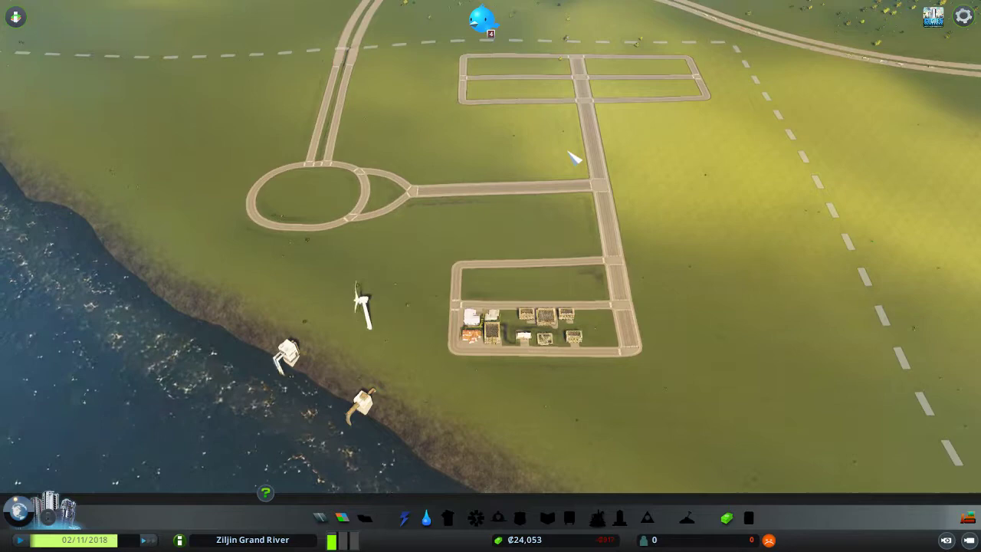
{"action": "scroll", "coordinate": [537, 291], "scroll_direction": "up", "scroll_amount": 3}
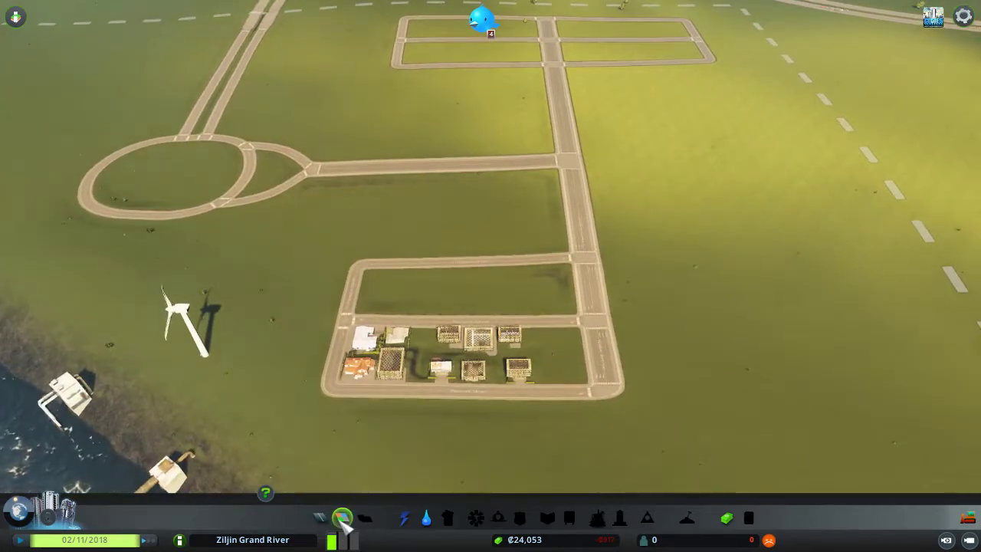
{"action": "left_click", "coordinate": [342, 518]}
{"action": "scroll", "coordinate": [603, 309], "scroll_direction": "up", "scroll_amount": 3}
{"action": "scroll", "coordinate": [575, 325], "scroll_direction": "up", "scroll_amount": 3}
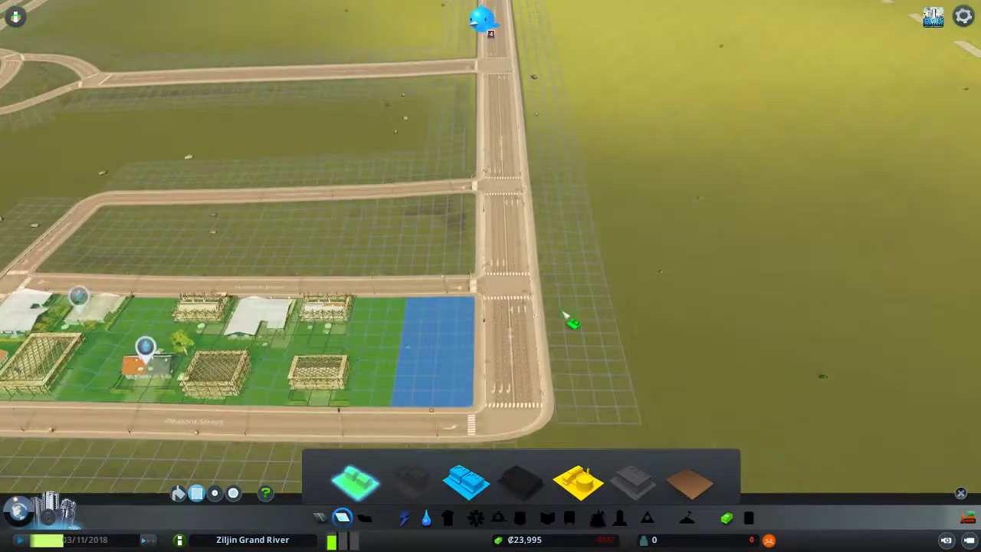
{"action": "scroll", "coordinate": [571, 320], "scroll_direction": "up", "scroll_amount": 3}
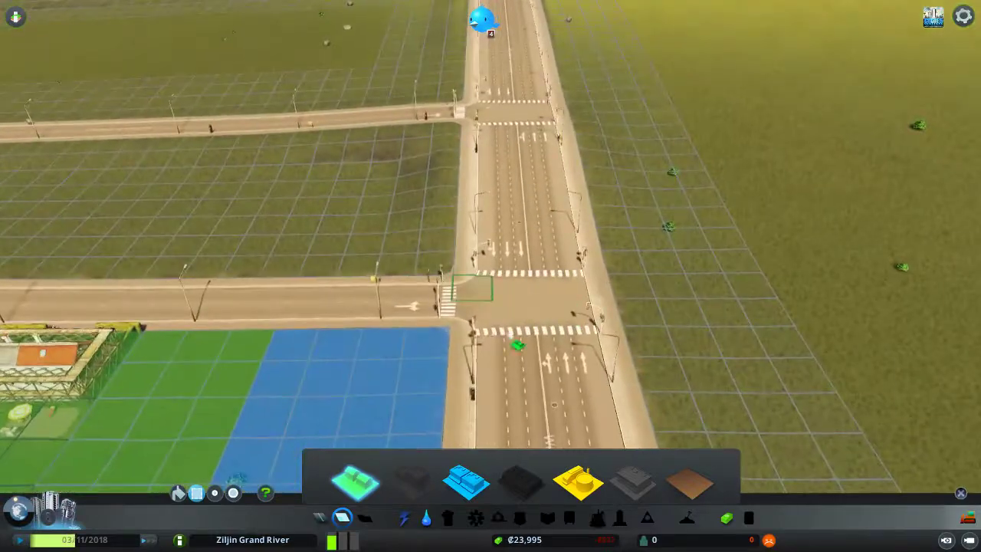
{"action": "scroll", "coordinate": [515, 337], "scroll_direction": "up", "scroll_amount": 2}
{"action": "scroll", "coordinate": [512, 330], "scroll_direction": "down", "scroll_amount": 5}
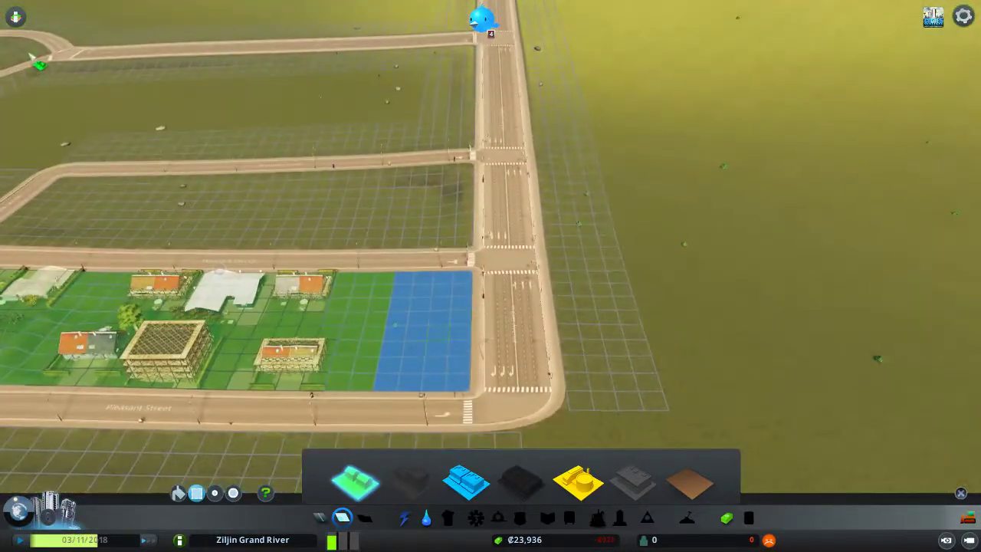
{"action": "left_click", "coordinate": [16, 15]}
{"action": "left_click", "coordinate": [31, 231]}
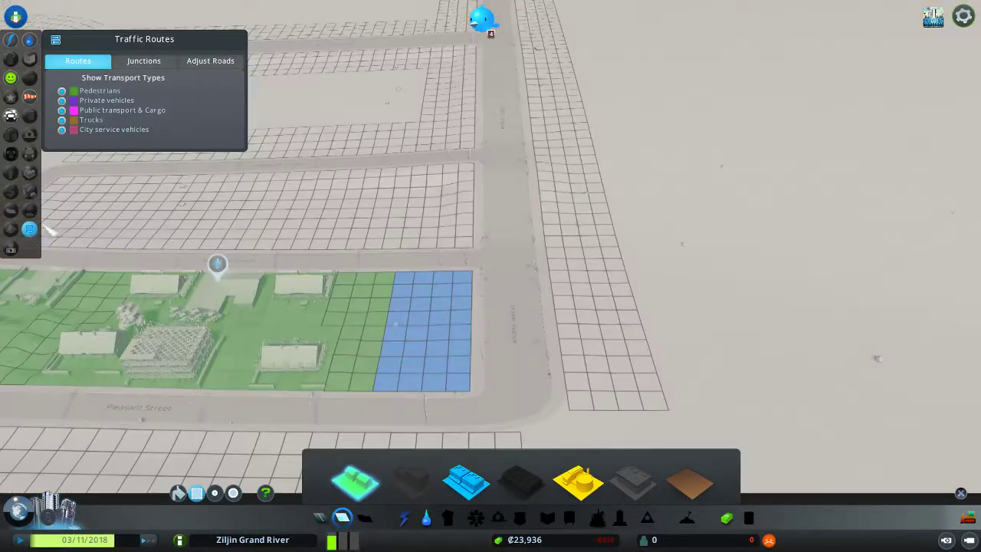
{"action": "left_click", "coordinate": [142, 61]}
{"action": "scroll", "coordinate": [536, 263], "scroll_direction": "up", "scroll_amount": 2}
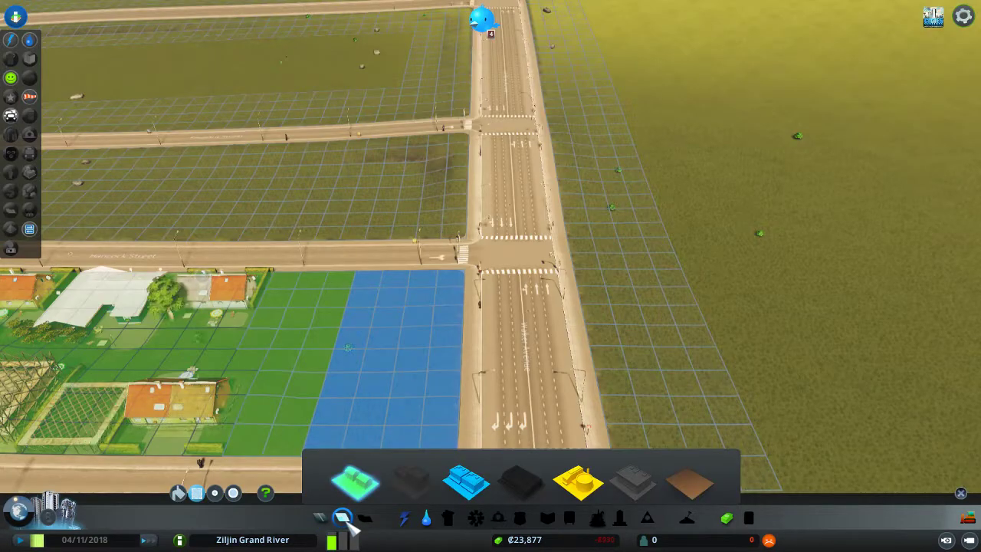
{"action": "left_click", "coordinate": [341, 519]}
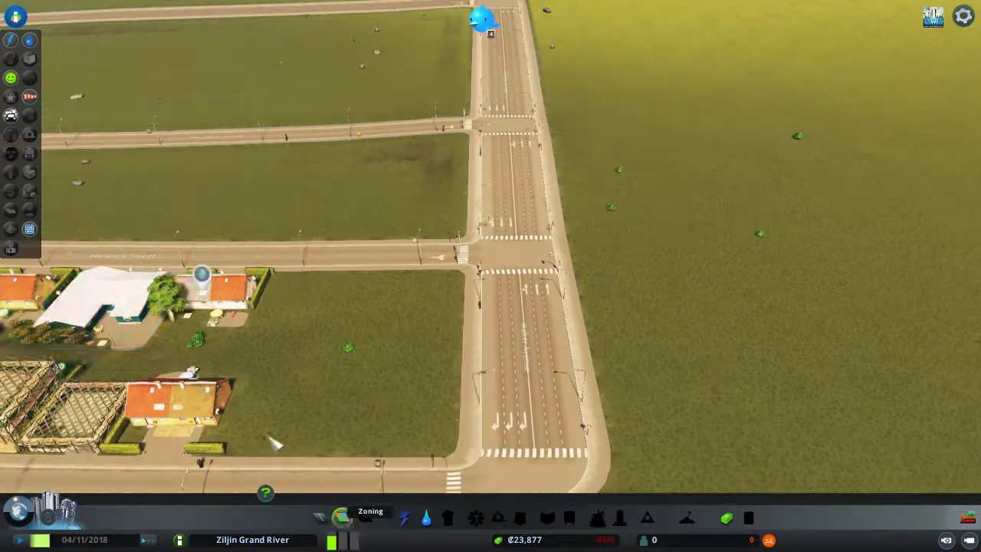
{"action": "left_click", "coordinate": [30, 232]}
{"action": "left_click", "coordinate": [143, 65]}
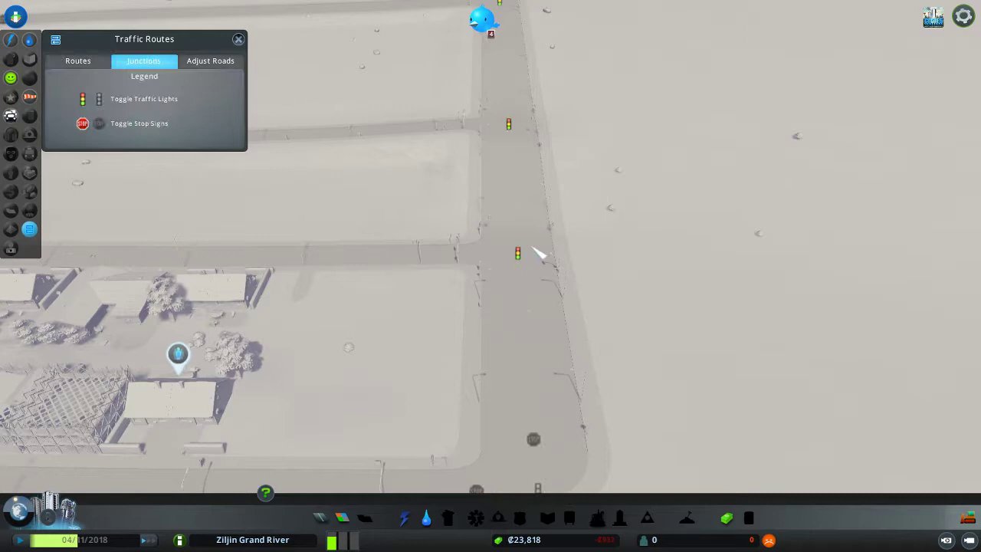
{"action": "scroll", "coordinate": [516, 134], "scroll_direction": "down", "scroll_amount": 5}
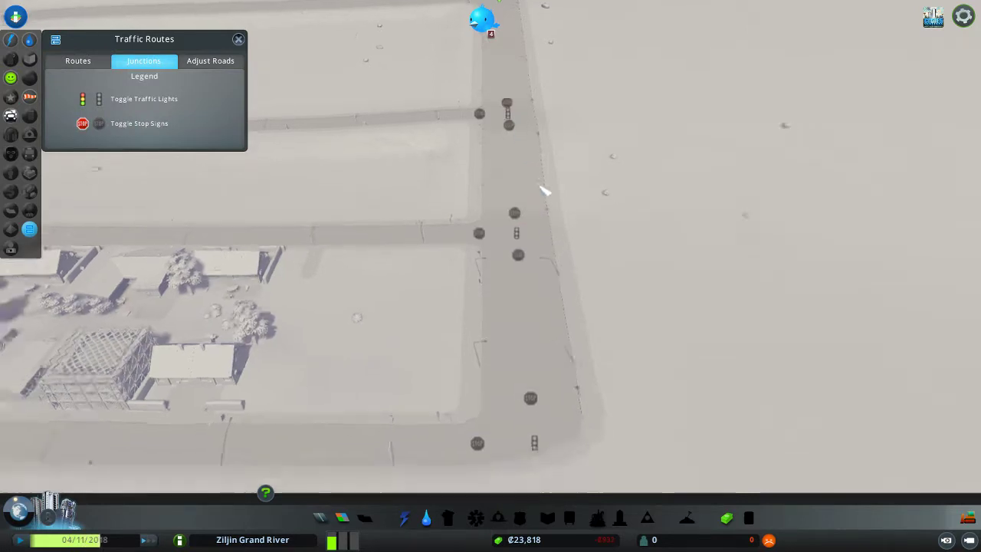
{"action": "scroll", "coordinate": [504, 157], "scroll_direction": "down", "scroll_amount": 3}
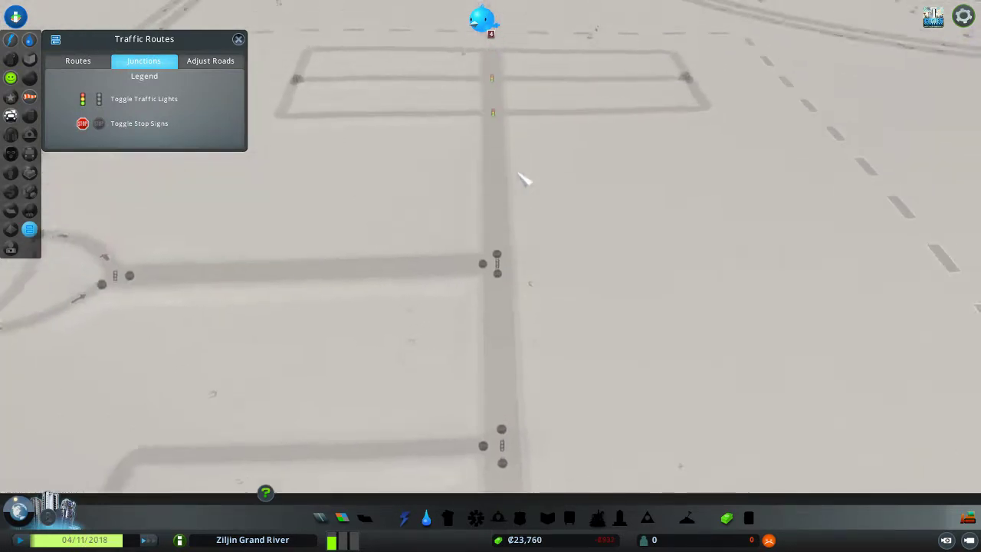
{"action": "scroll", "coordinate": [522, 175], "scroll_direction": "down", "scroll_amount": 3}
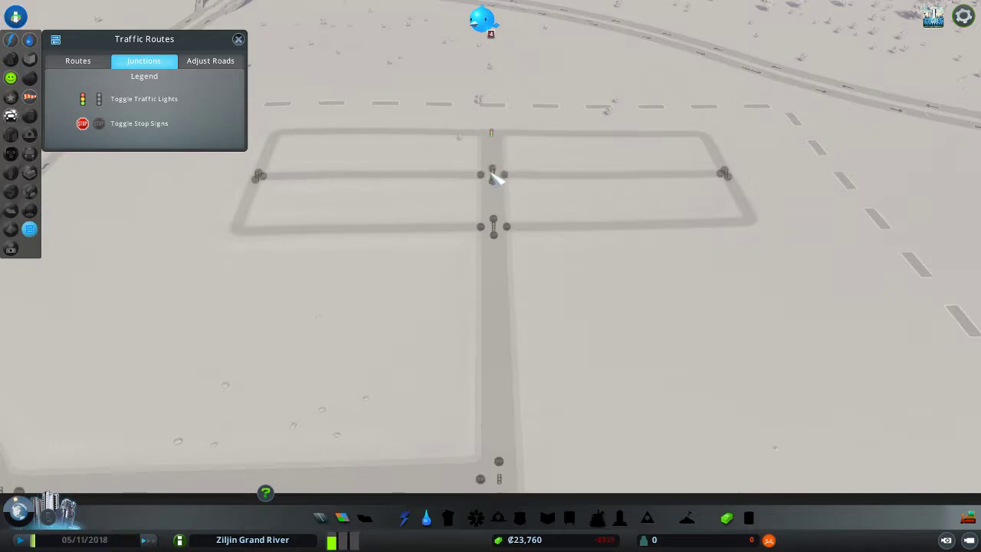
{"action": "scroll", "coordinate": [618, 307], "scroll_direction": "up", "scroll_amount": 3}
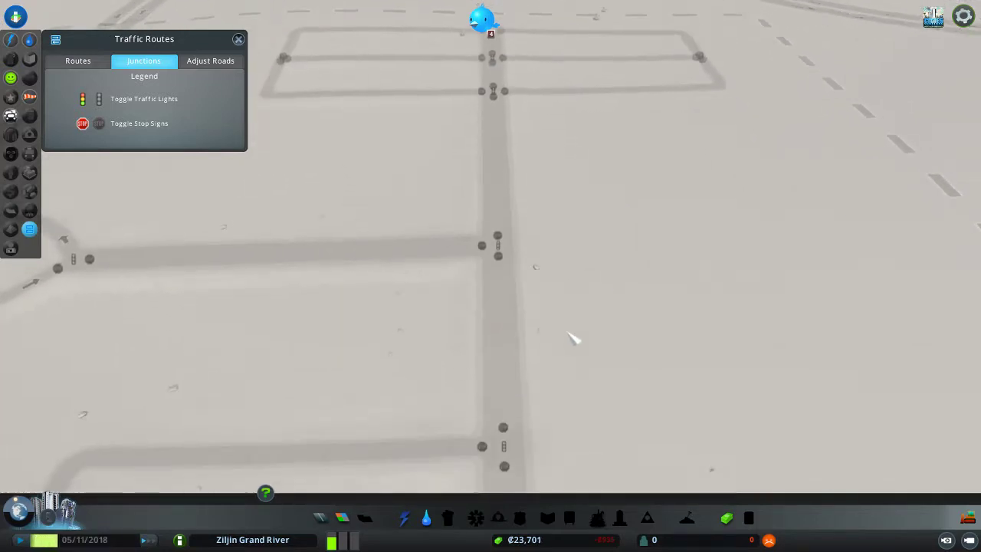
{"action": "scroll", "coordinate": [574, 339], "scroll_direction": "up", "scroll_amount": 3}
{"action": "scroll", "coordinate": [453, 388], "scroll_direction": "up", "scroll_amount": 3}
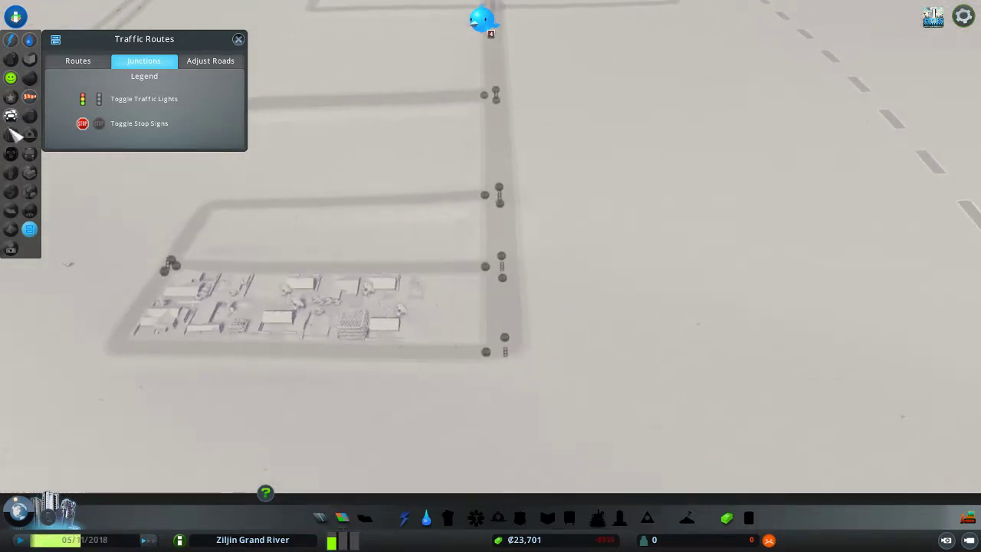
{"action": "left_click", "coordinate": [10, 115]}
- Zone the corner block of the new road grid as Industrial
{"action": "left_click", "coordinate": [10, 115]}
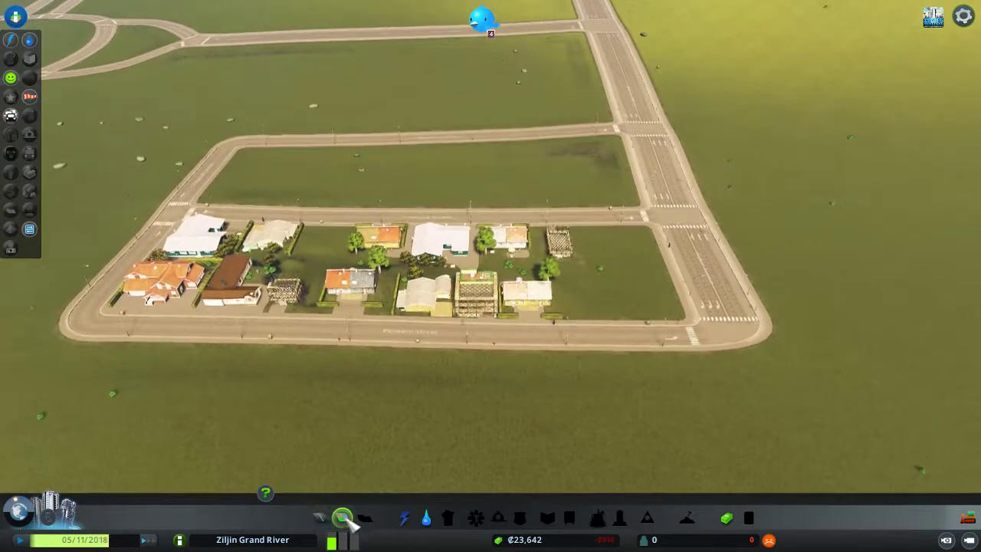
{"action": "left_click", "coordinate": [342, 517]}
{"action": "scroll", "coordinate": [440, 346], "scroll_direction": "down", "scroll_amount": 3}
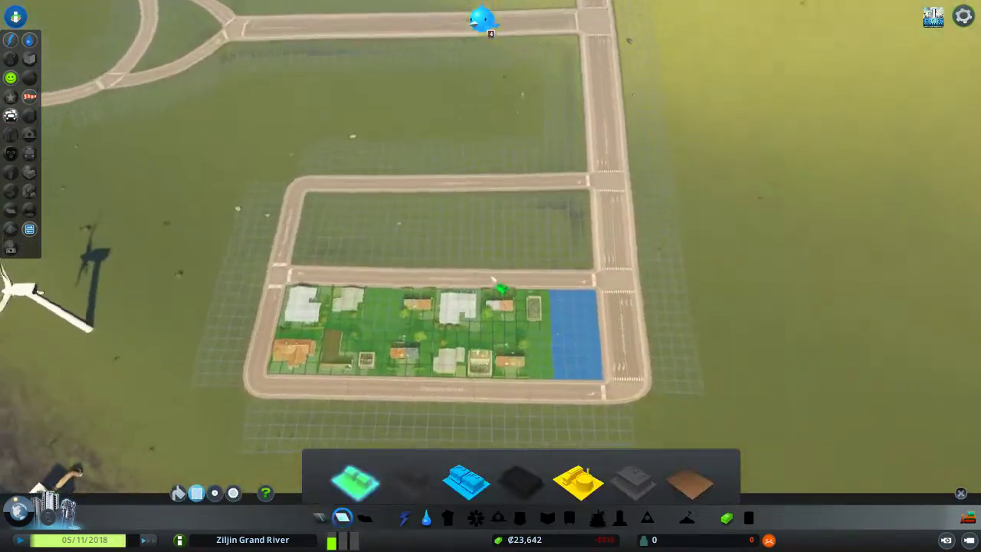
{"action": "scroll", "coordinate": [543, 330], "scroll_direction": "down", "scroll_amount": 3}
{"action": "key", "text": "w"}
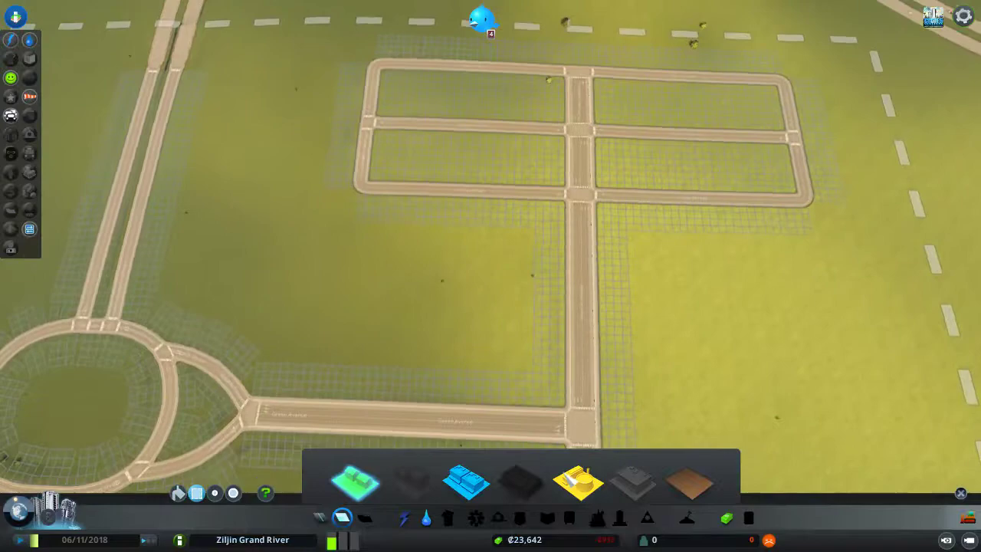
{"action": "key", "text": "e"}
{"action": "left_click", "coordinate": [577, 469]}
{"action": "key", "text": "d"}
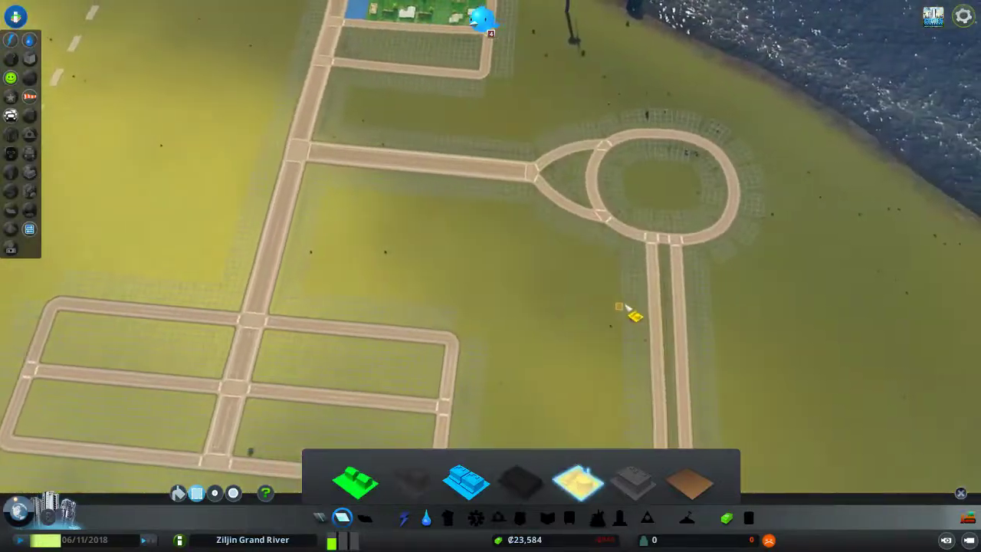
{"action": "scroll", "coordinate": [427, 378], "scroll_direction": "up", "scroll_amount": 2}
{"action": "key", "text": "w"}
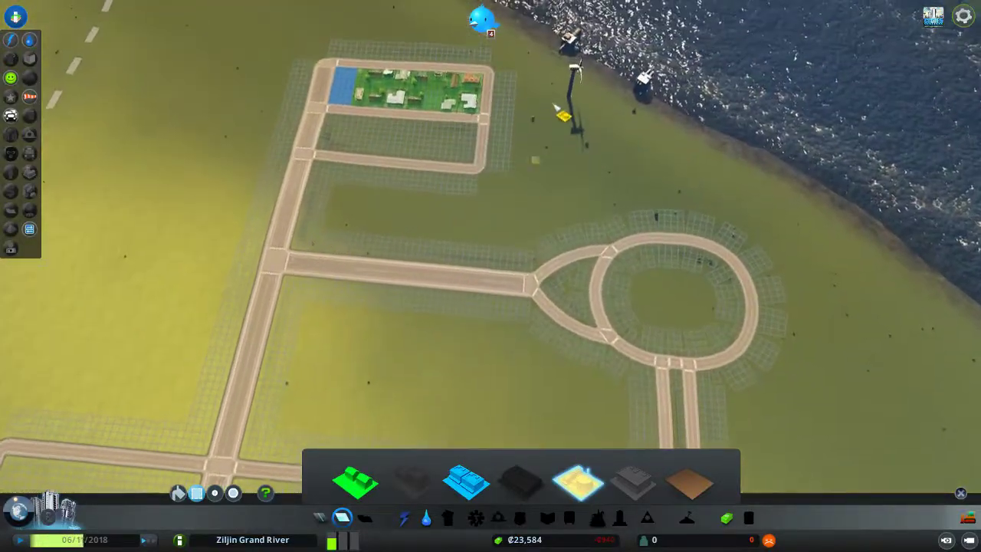
{"action": "scroll", "coordinate": [496, 187], "scroll_direction": "up", "scroll_amount": 2}
{"action": "key", "text": "s"}
{"action": "scroll", "coordinate": [493, 299], "scroll_direction": "up", "scroll_amount": 2}
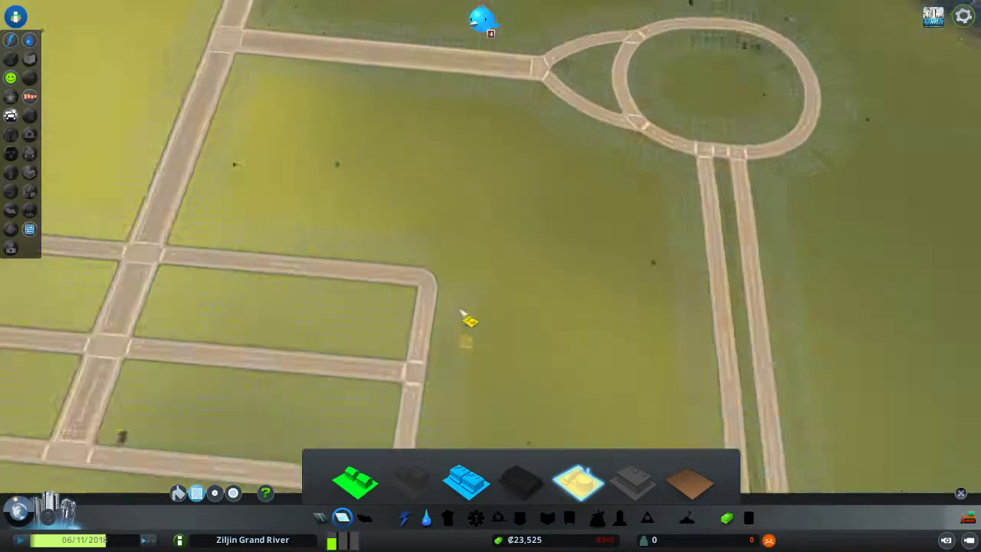
{"action": "scroll", "coordinate": [467, 317], "scroll_direction": "up", "scroll_amount": 2}
{"action": "scroll", "coordinate": [385, 267], "scroll_direction": "up", "scroll_amount": 2}
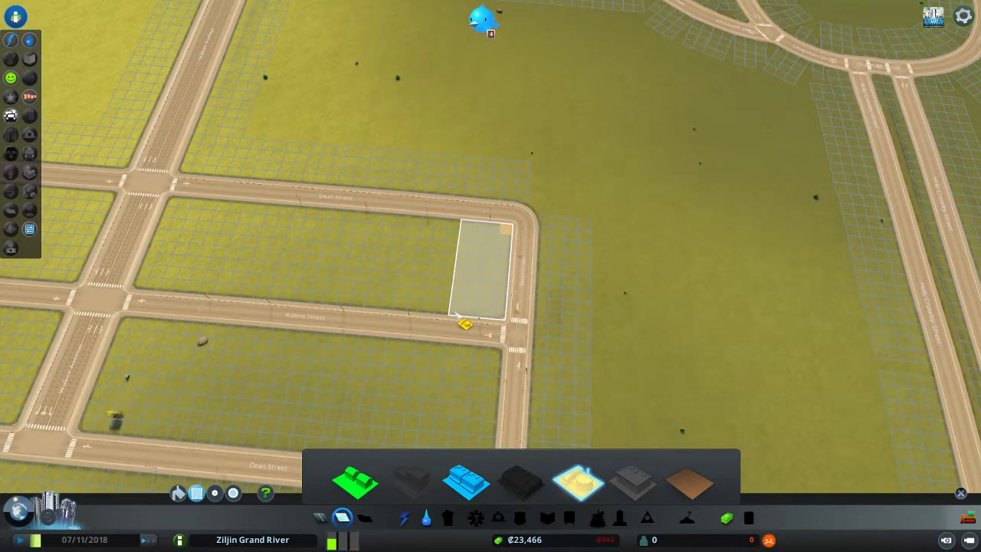
{"action": "scroll", "coordinate": [576, 253], "scroll_direction": "down", "scroll_amount": 3}
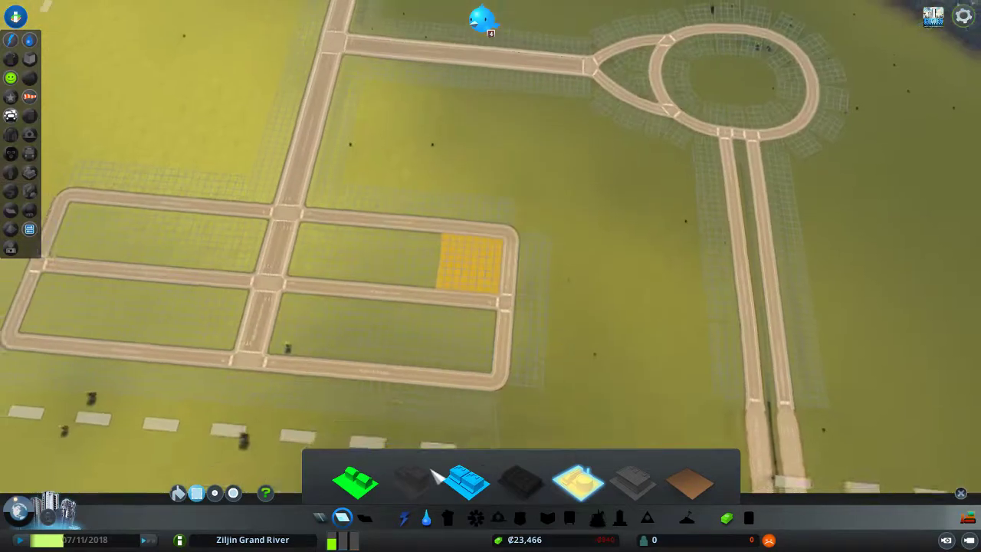
- Run a power line from the powered houses to the new industrial block
{"action": "left_click", "coordinate": [404, 517]}
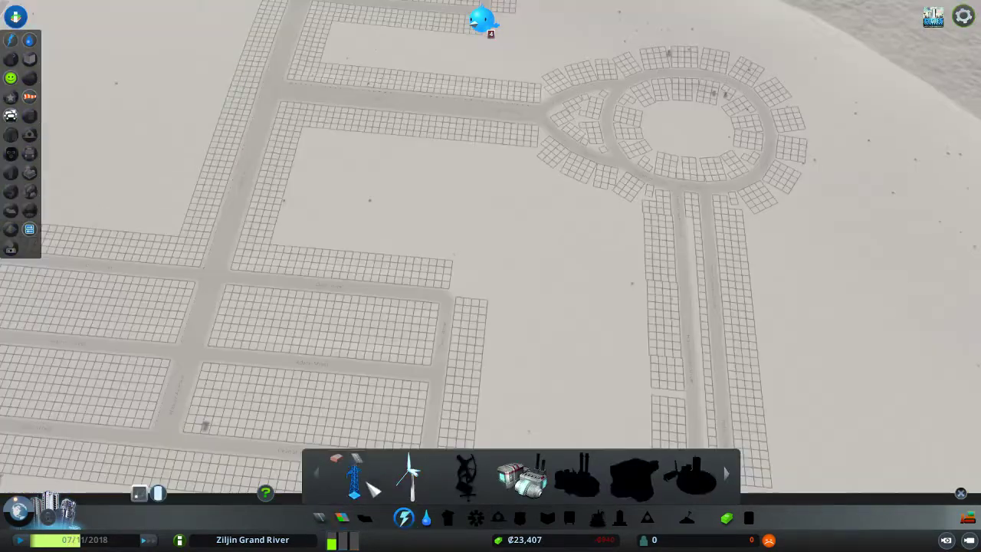
{"action": "left_click", "coordinate": [367, 483]}
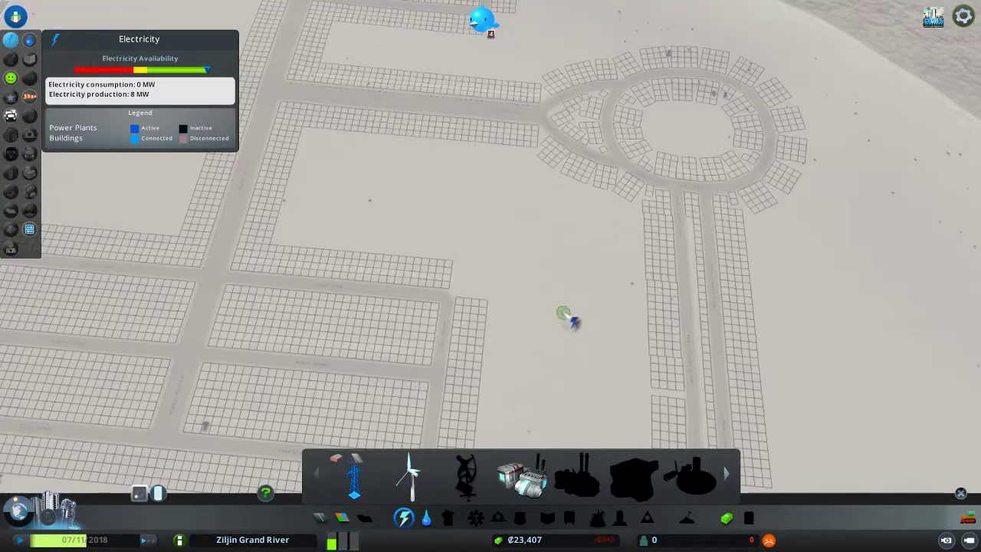
{"action": "key", "text": "w"}
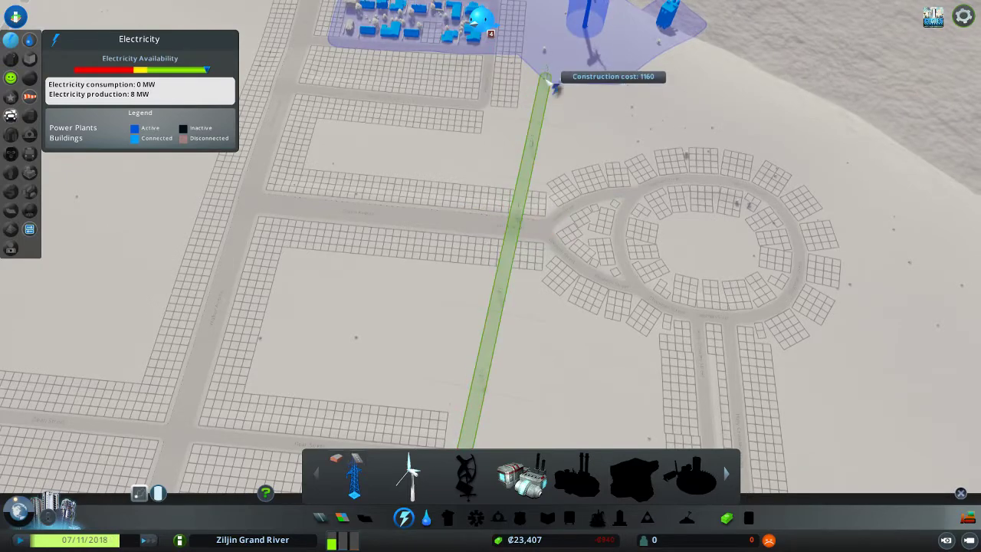
{"action": "left_click", "coordinate": [546, 79]}
{"action": "scroll", "coordinate": [499, 148], "scroll_direction": "down", "scroll_amount": 3}
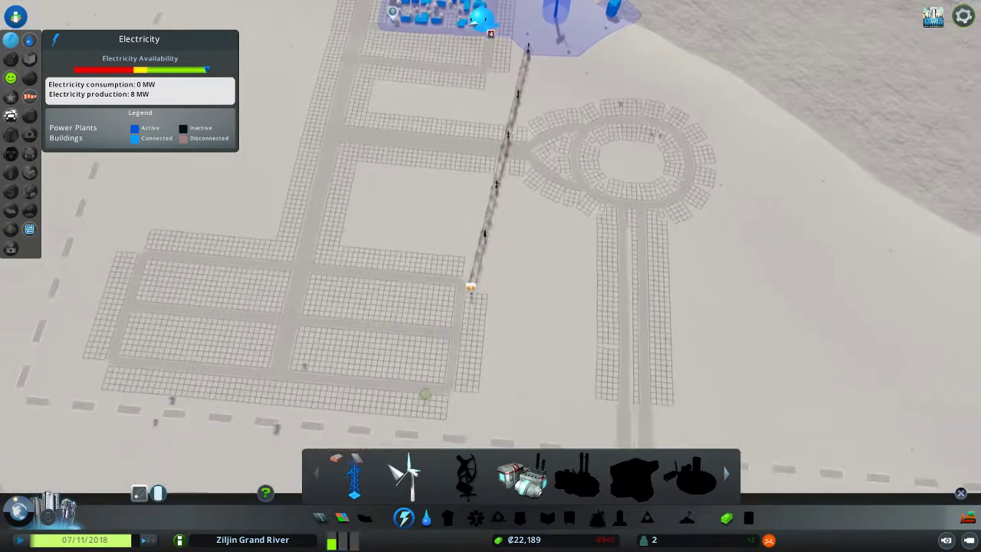
- Lay water pipes east and south along the new blocks from the existing pipe
{"action": "left_click", "coordinate": [426, 518]}
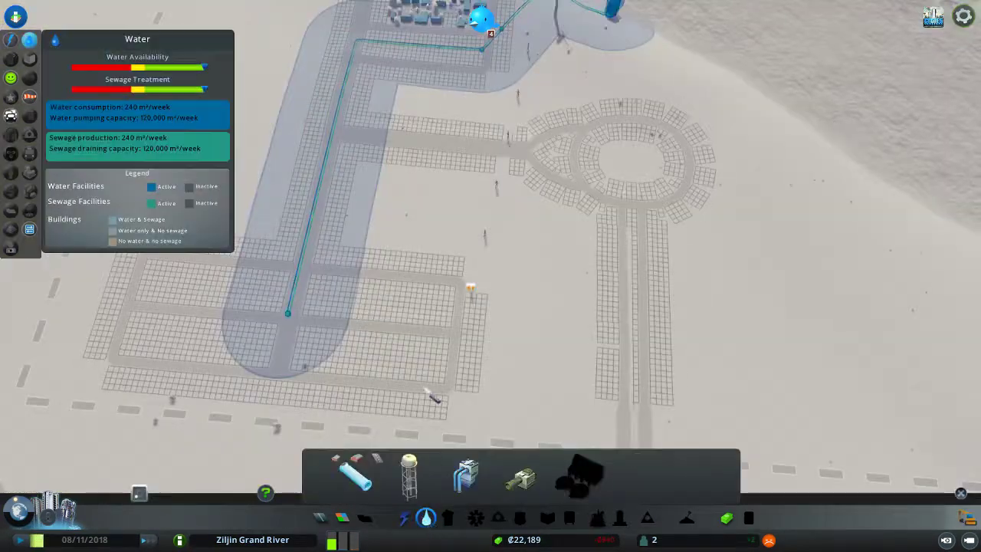
{"action": "scroll", "coordinate": [405, 333], "scroll_direction": "up", "scroll_amount": 3}
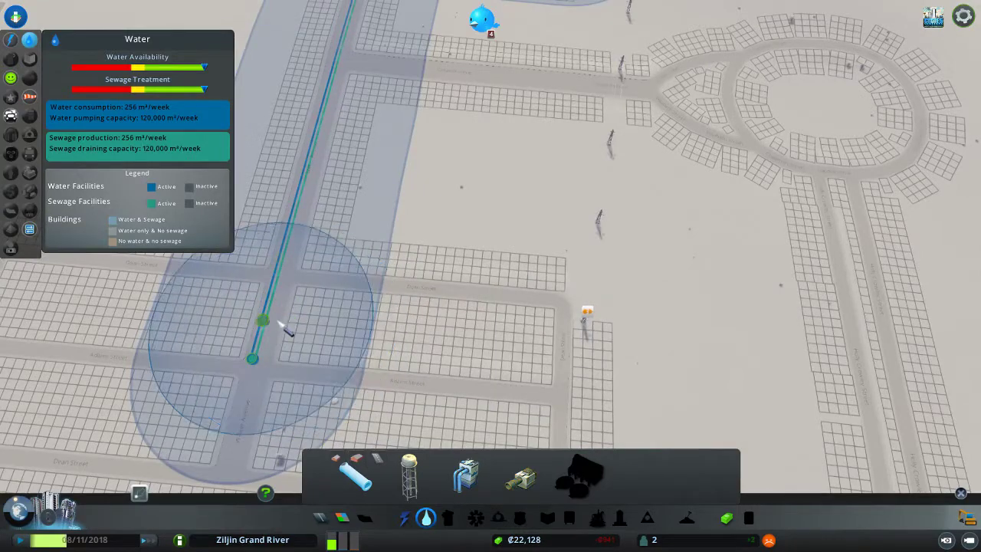
{"action": "scroll", "coordinate": [337, 329], "scroll_direction": "down", "scroll_amount": 3}
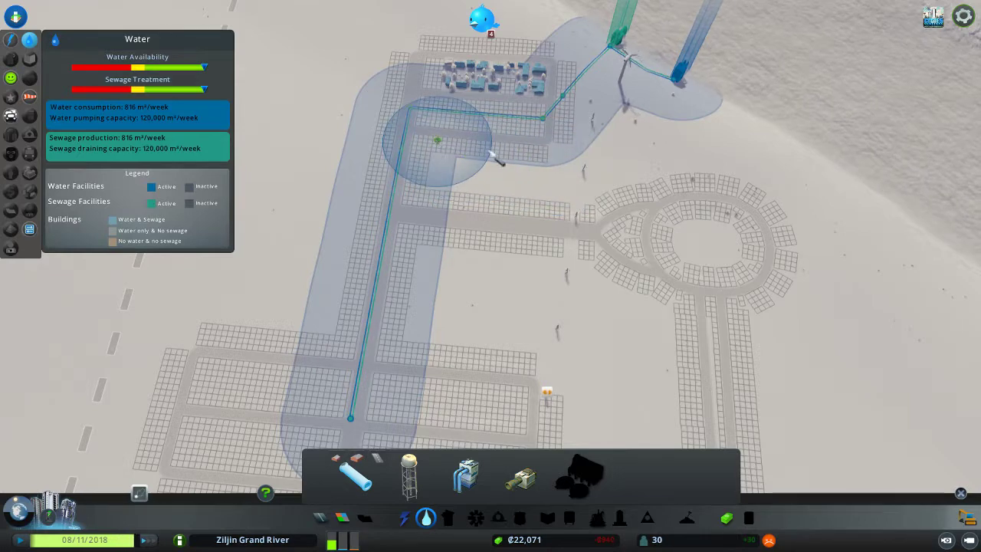
{"action": "key", "text": "s"}
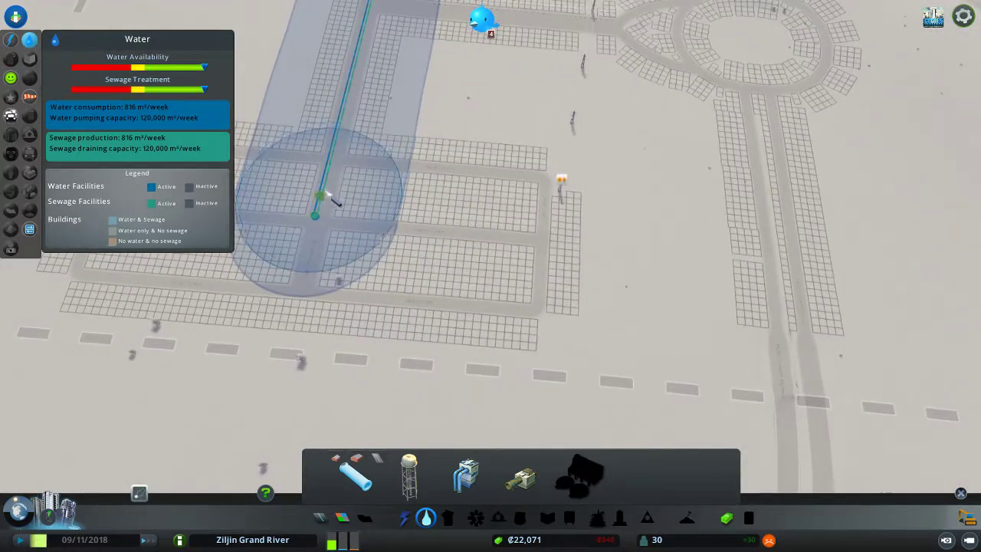
{"action": "left_click", "coordinate": [322, 190]}
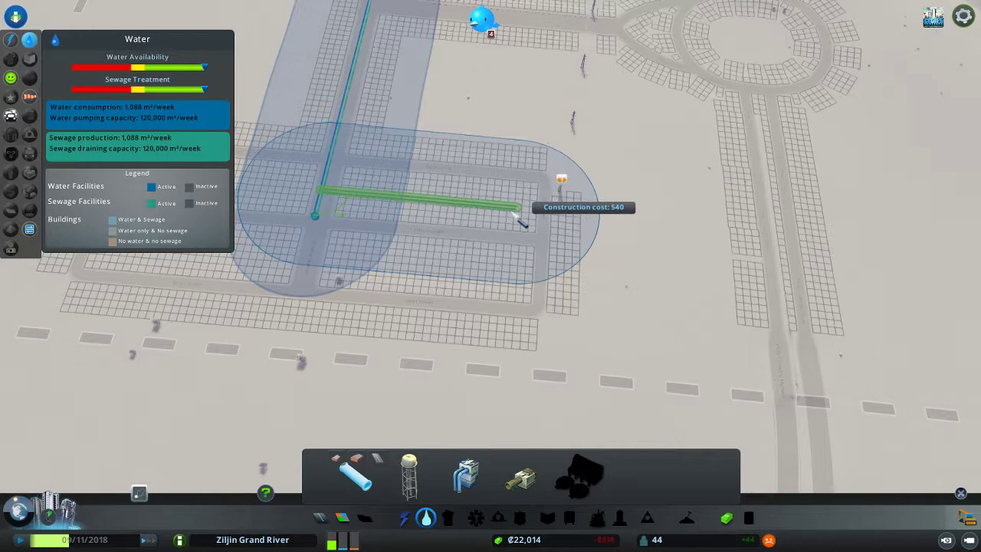
{"action": "left_click", "coordinate": [514, 232]}
{"action": "left_click", "coordinate": [316, 221]}
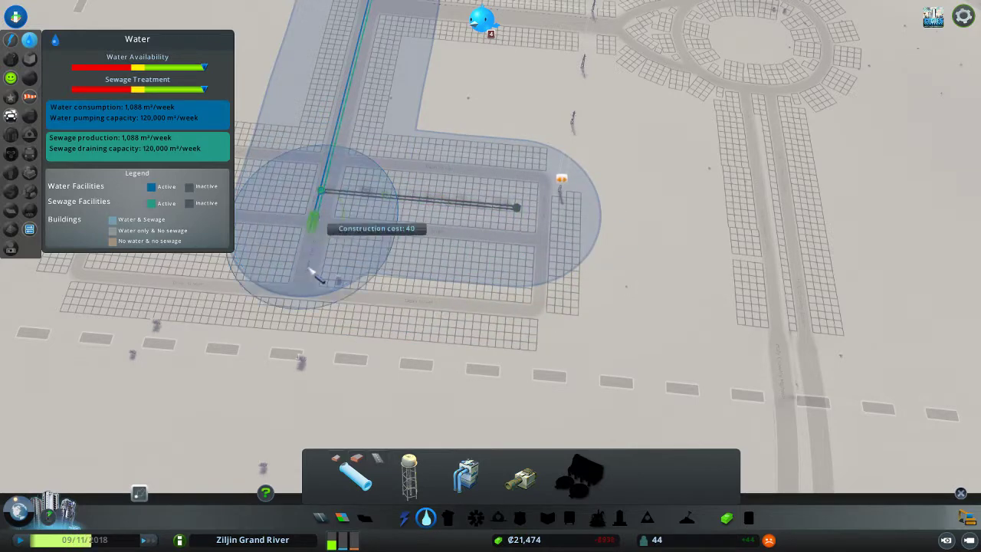
{"action": "left_click", "coordinate": [310, 265]}
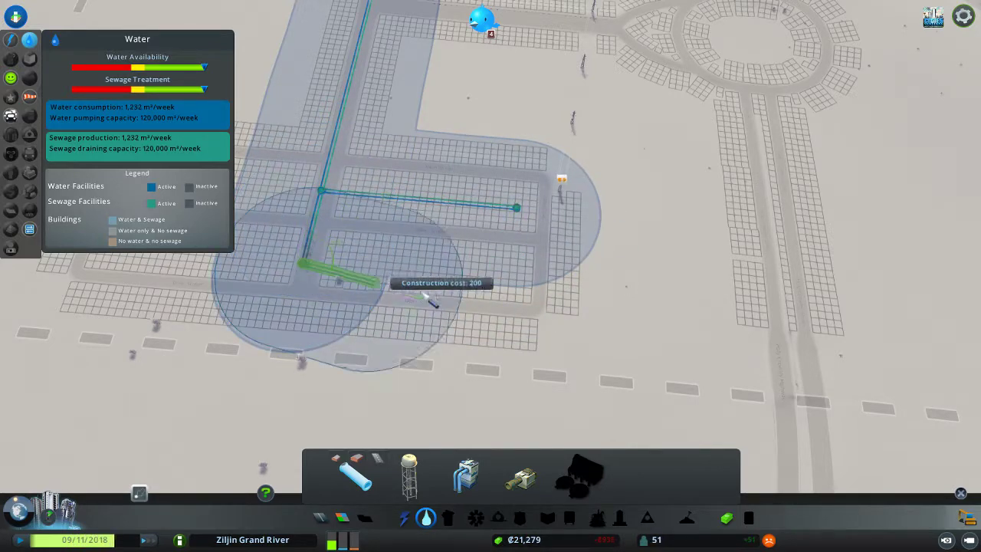
{"action": "right_click", "coordinate": [499, 339]}
{"action": "scroll", "coordinate": [548, 347], "scroll_direction": "up", "scroll_amount": 3}
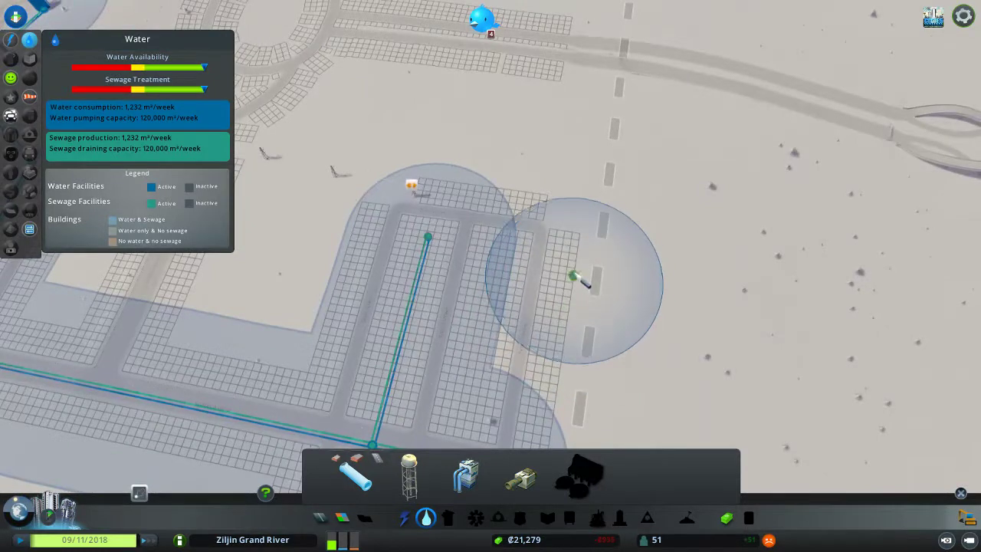
- Extend pipes down the middle and eastern streets of the new grid
{"action": "left_click", "coordinate": [573, 261]}
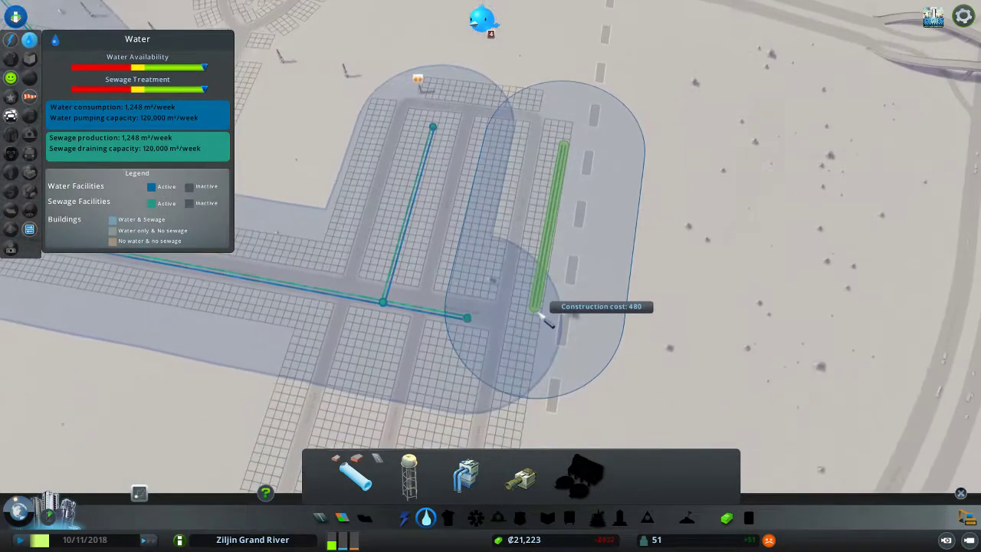
{"action": "left_click", "coordinate": [539, 321]}
{"action": "left_click", "coordinate": [468, 324]}
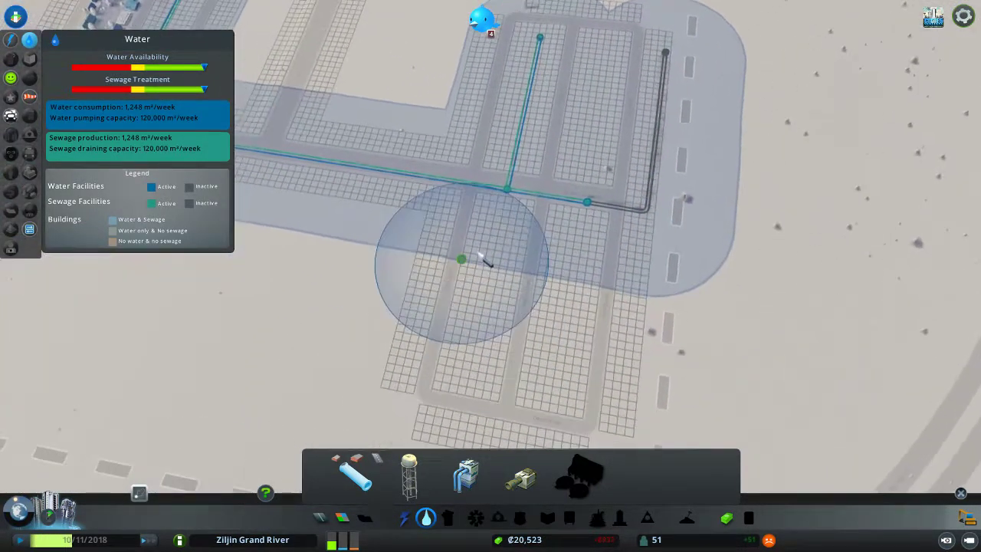
{"action": "left_click", "coordinate": [467, 378]}
{"action": "left_click", "coordinate": [640, 144]}
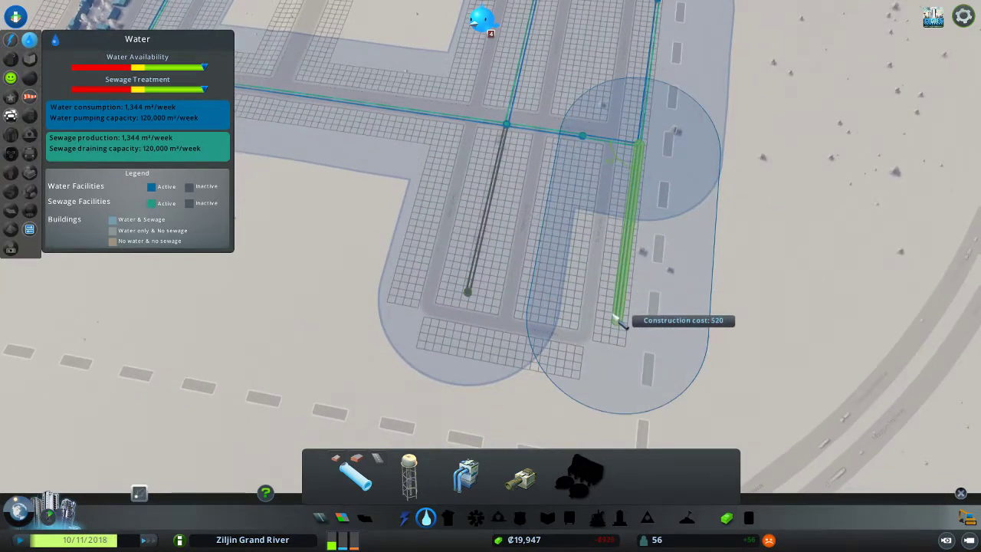
{"action": "left_click", "coordinate": [615, 328]}
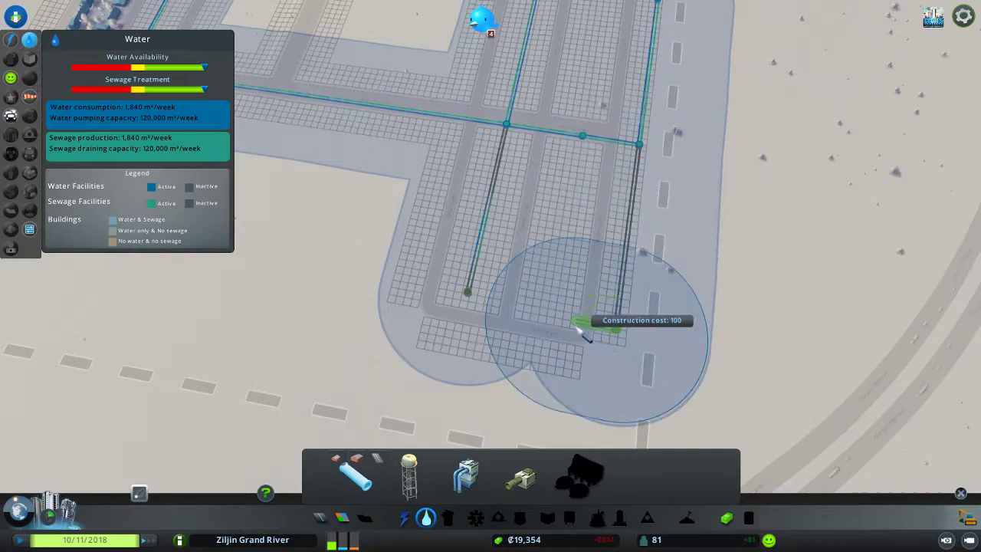
- Add pipe runs east of and below the housing block back to the existing line
{"action": "key", "text": "q"}
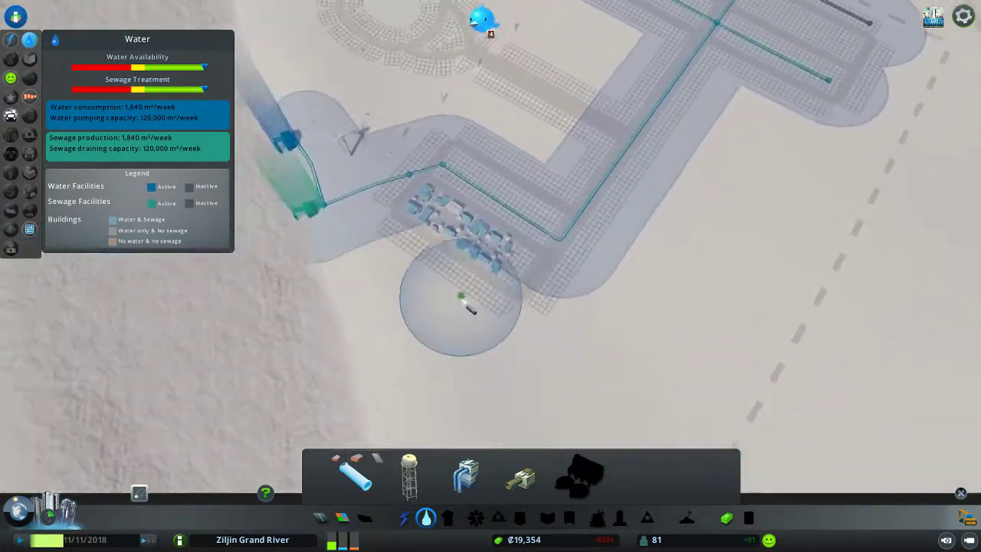
{"action": "key", "text": "q"}
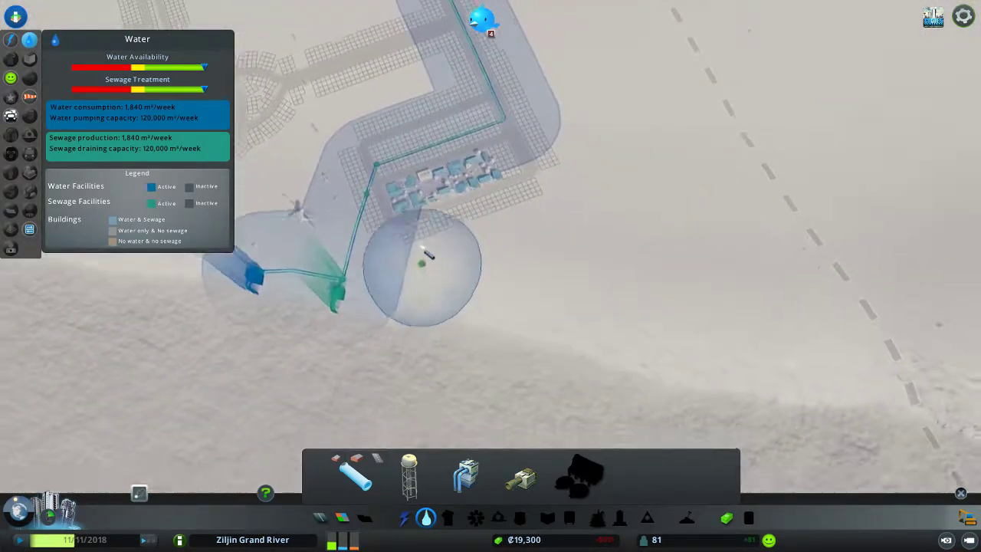
{"action": "scroll", "coordinate": [416, 258], "scroll_direction": "up", "scroll_amount": 3}
{"action": "left_click", "coordinate": [511, 70]}
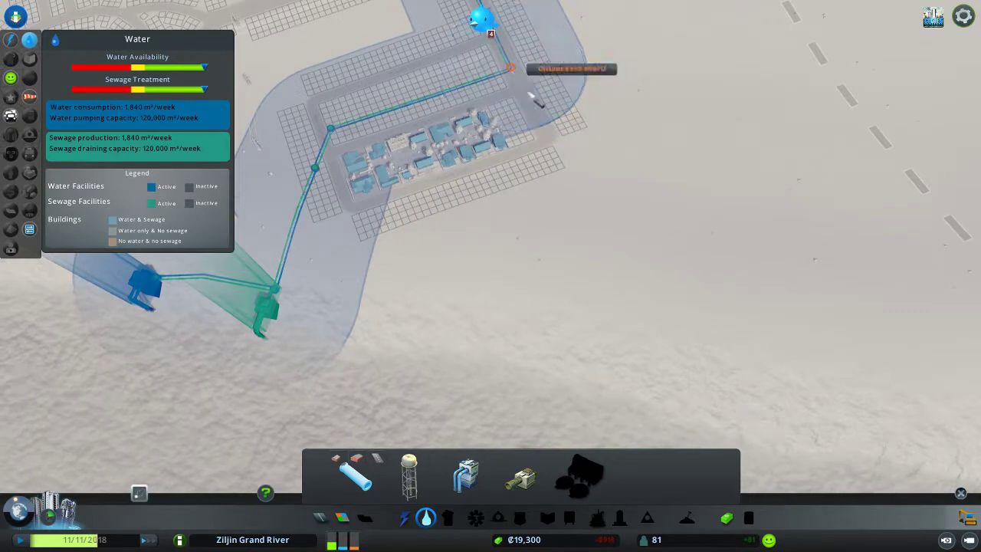
{"action": "left_click", "coordinate": [590, 217]}
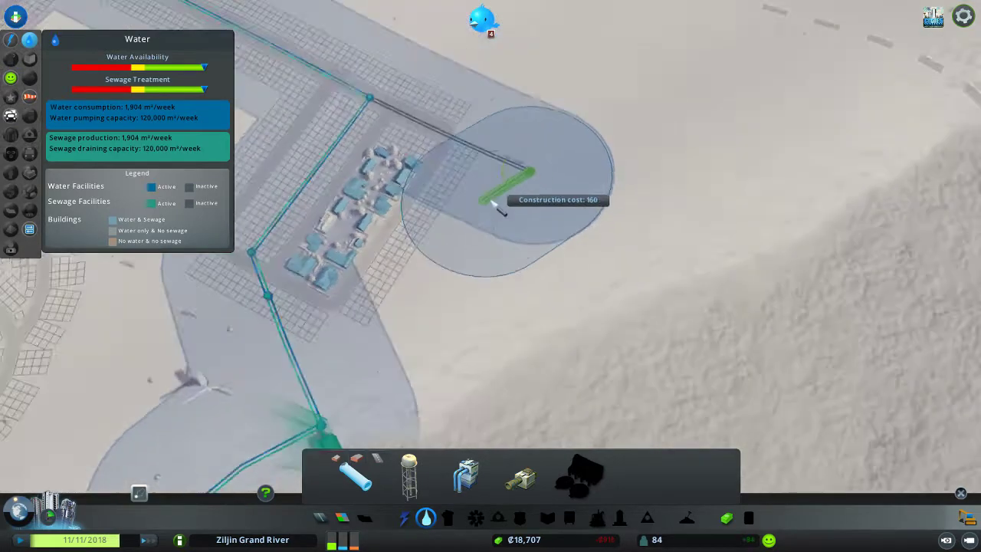
{"action": "key", "text": "q"}
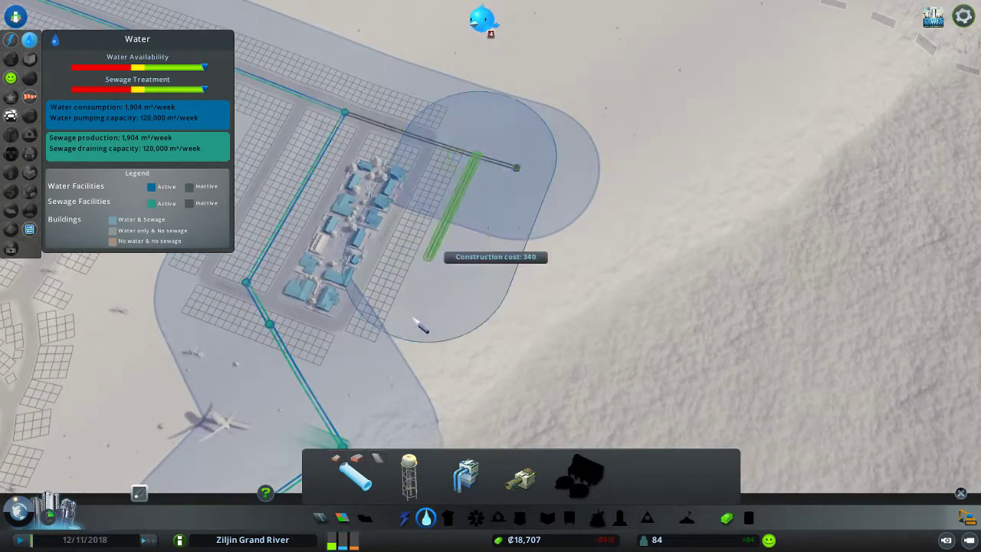
{"action": "right_click", "coordinate": [415, 325]}
{"action": "left_click", "coordinate": [414, 320]}
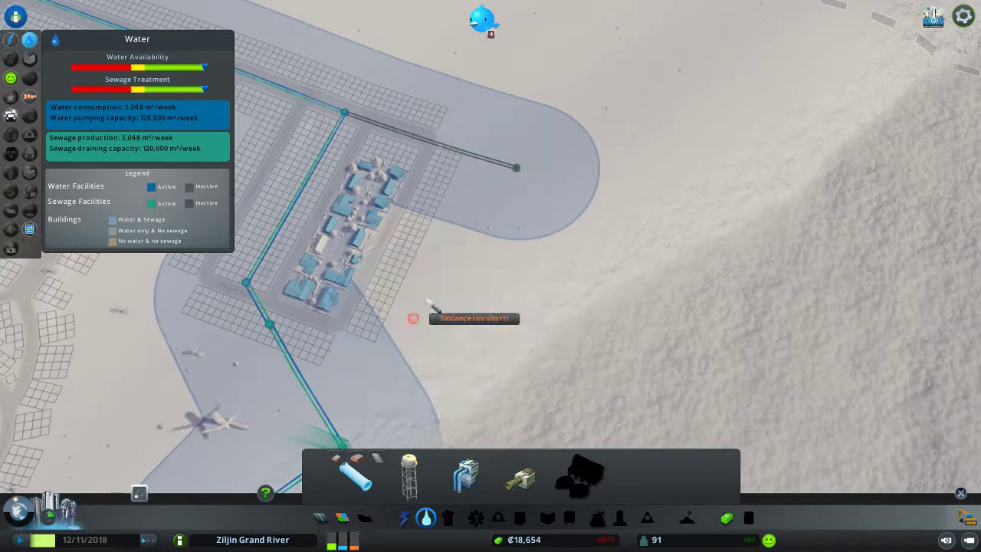
{"action": "left_click", "coordinate": [483, 159]}
{"action": "key", "text": "q"}
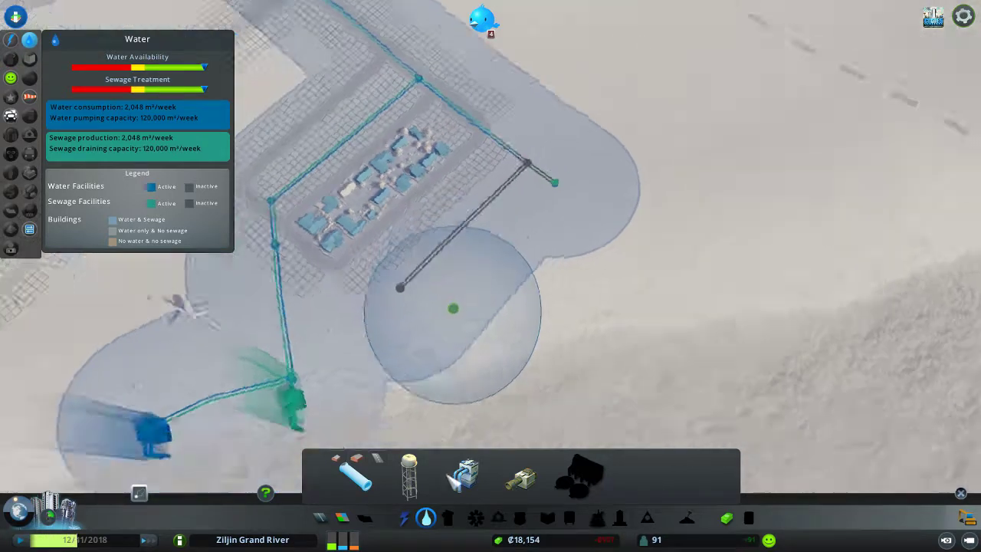
- Check electricity coverage across the town and bring up the city budget
{"action": "left_click", "coordinate": [426, 518]}
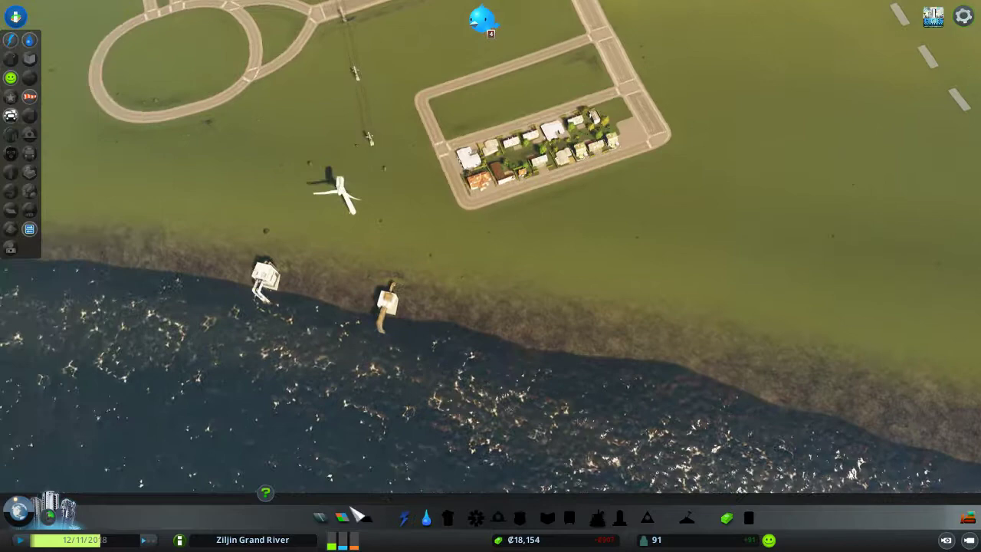
{"action": "left_click", "coordinate": [404, 517]}
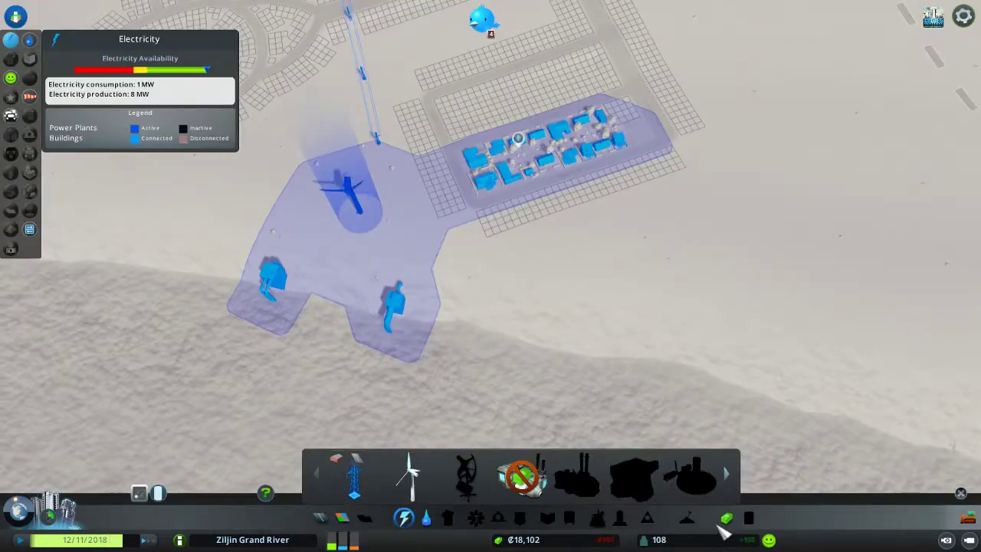
{"action": "left_click", "coordinate": [726, 519]}
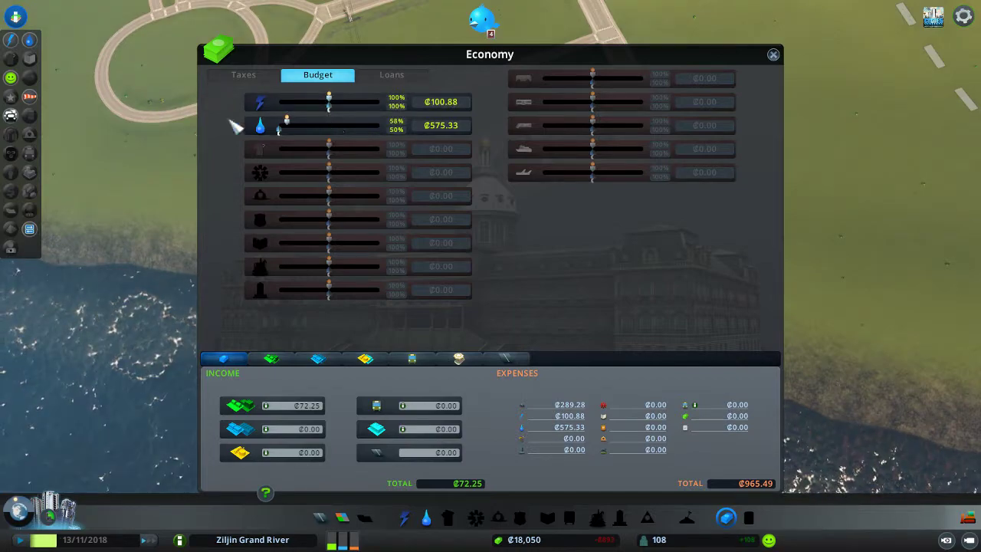
{"action": "left_click", "coordinate": [774, 56]}
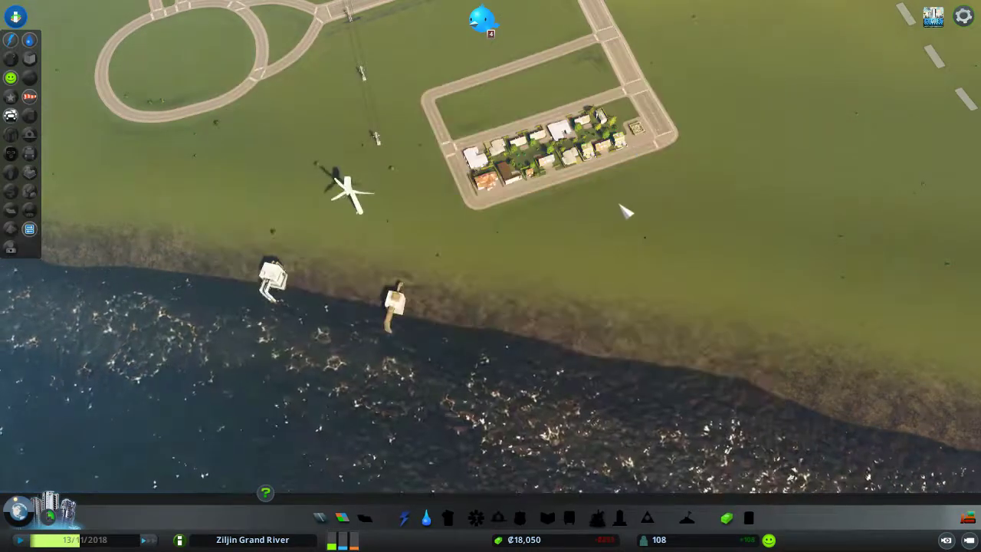
{"action": "key", "text": "q"}
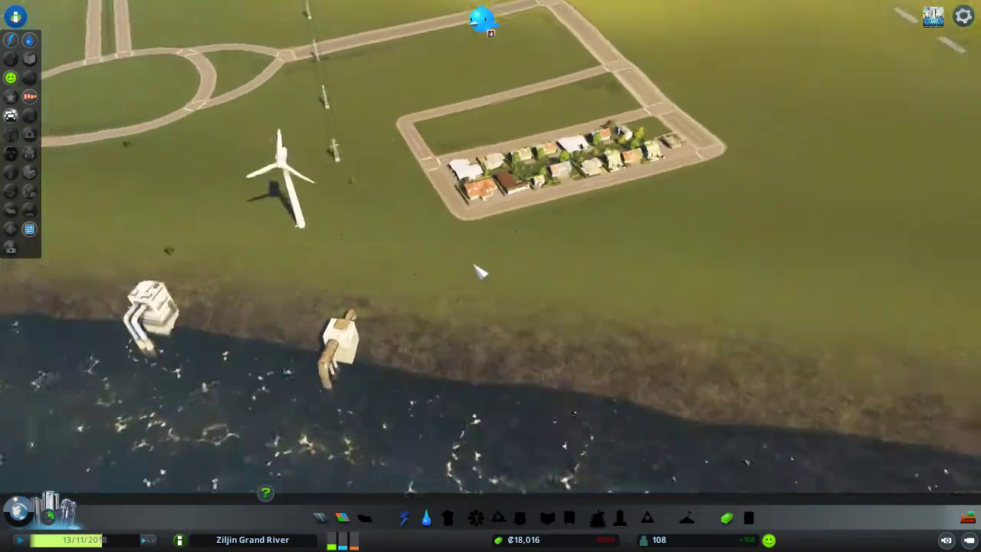
{"action": "key", "text": "q"}
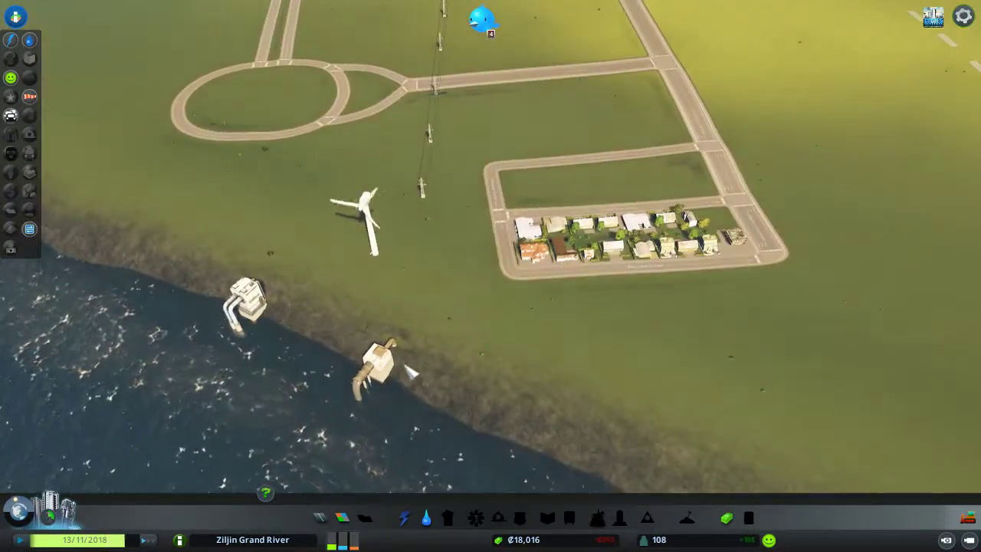
{"action": "left_click", "coordinate": [406, 368]}
{"action": "left_click", "coordinate": [506, 347]}
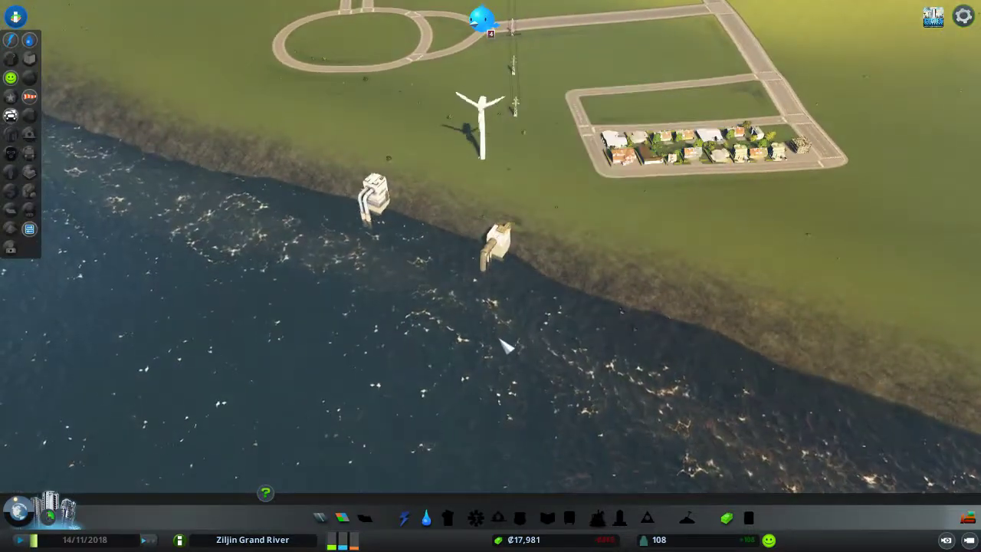
{"action": "scroll", "coordinate": [506, 346], "scroll_direction": "up", "scroll_amount": 5}
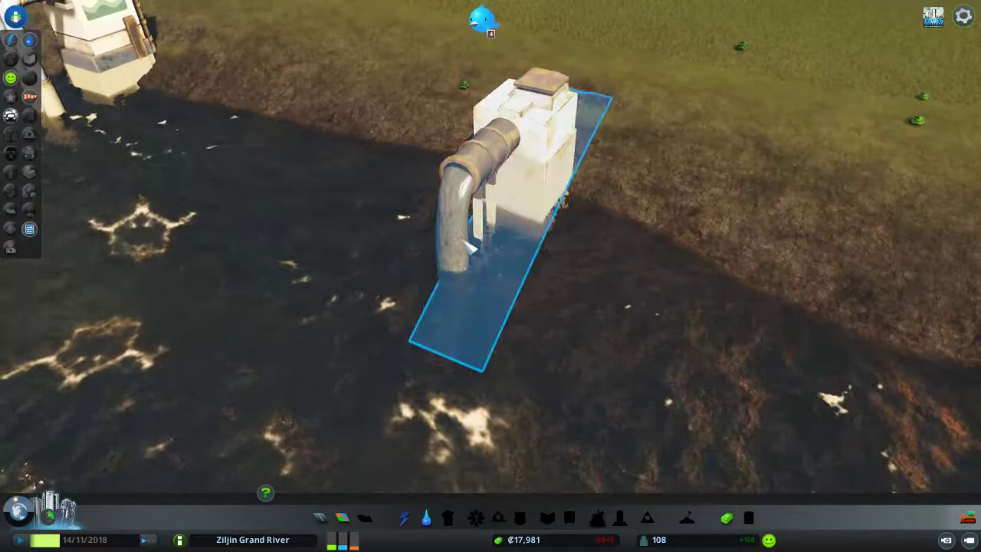
{"action": "scroll", "coordinate": [472, 247], "scroll_direction": "down", "scroll_amount": 3}
{"action": "scroll", "coordinate": [479, 276], "scroll_direction": "down", "scroll_amount": 5}
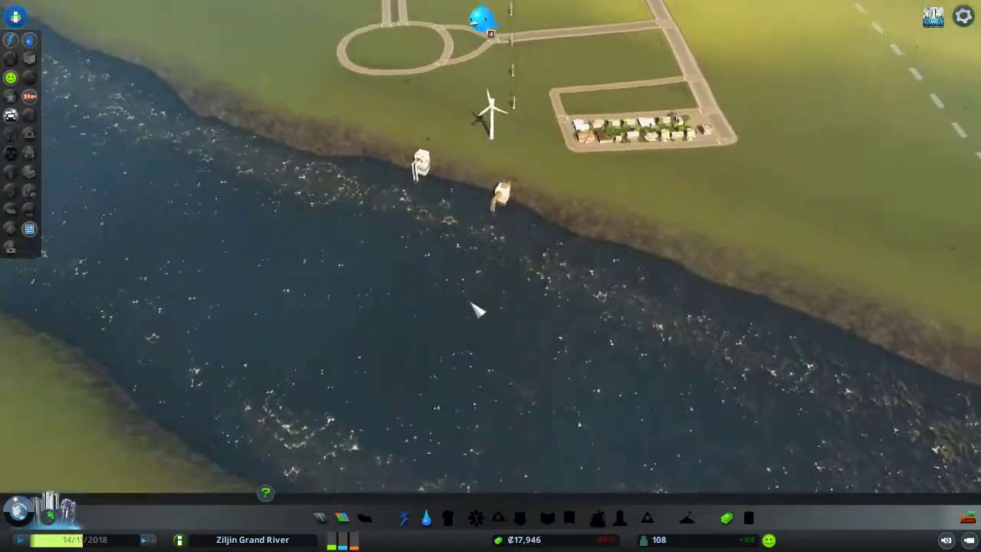
{"action": "key", "text": "q"}
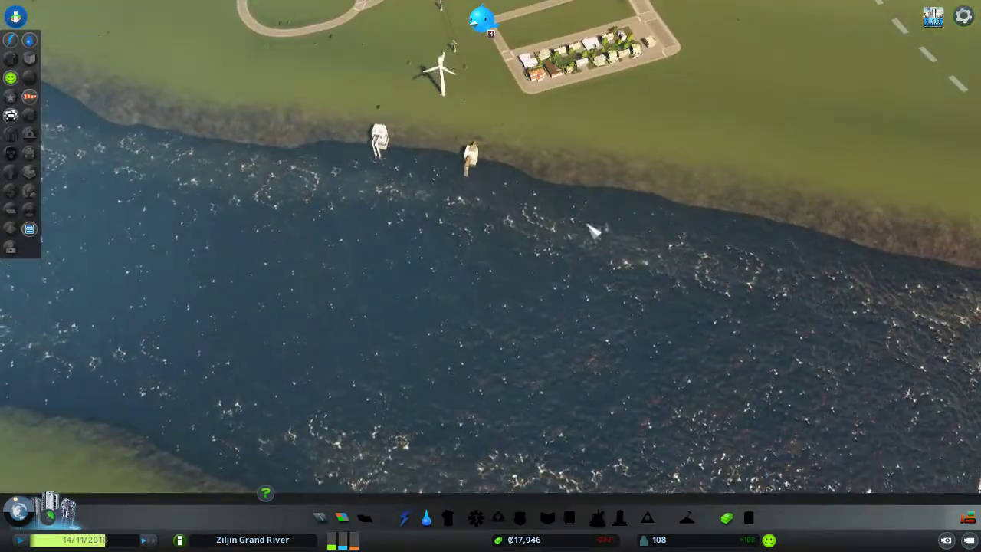
{"action": "key", "text": "w"}
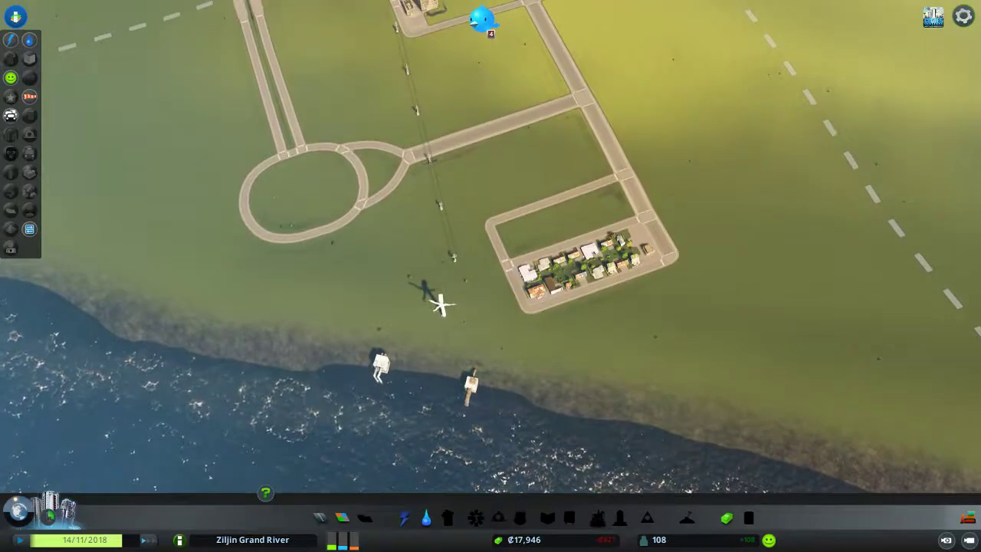
{"action": "scroll", "coordinate": [473, 349], "scroll_direction": "up", "scroll_amount": 3}
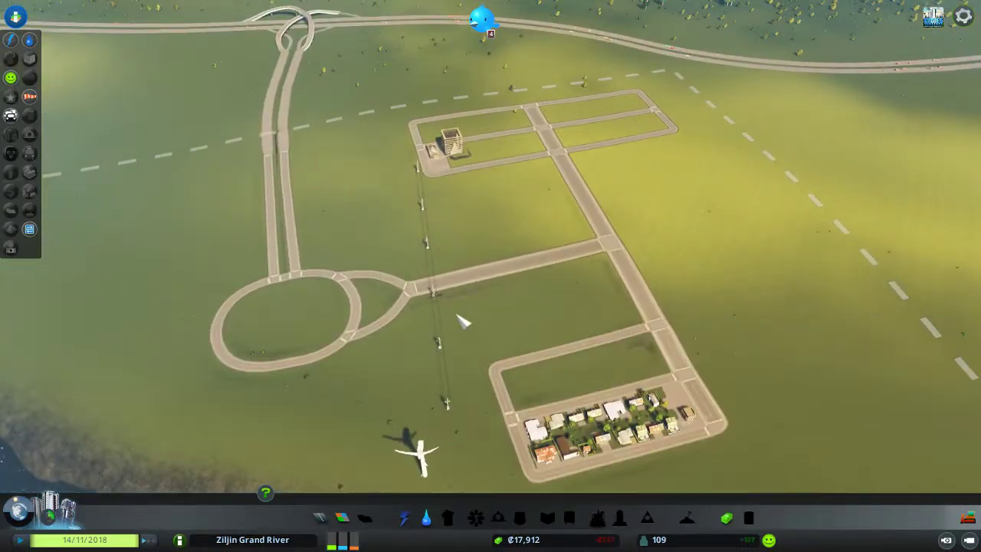
{"action": "scroll", "coordinate": [453, 291], "scroll_direction": "up", "scroll_amount": 3}
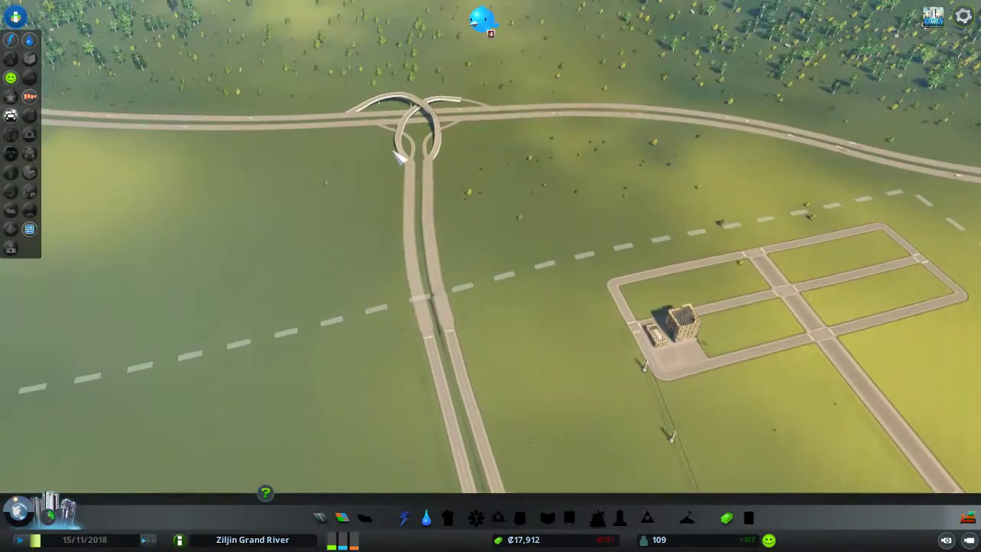
{"action": "scroll", "coordinate": [307, 161], "scroll_direction": "down", "scroll_amount": 3}
{"action": "left_click", "coordinate": [29, 228]}
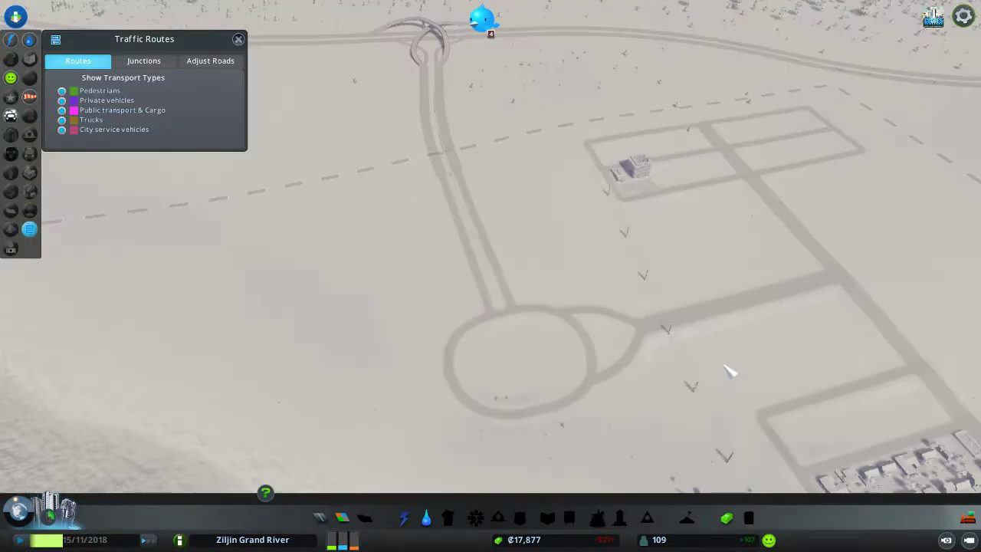
{"action": "left_click", "coordinate": [646, 230]}
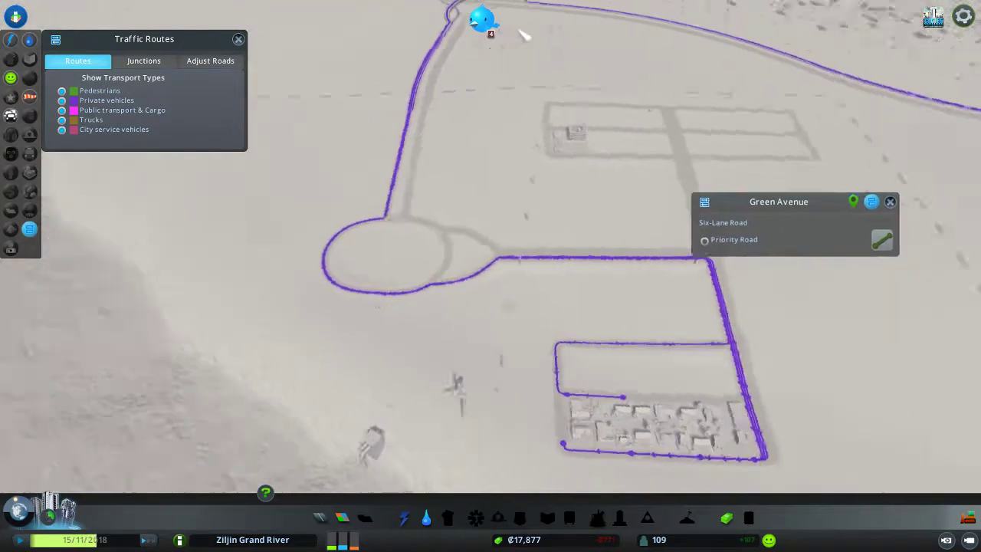
{"action": "left_click_drag", "start_coordinate": [459, 95], "coordinate": [353, 87]}
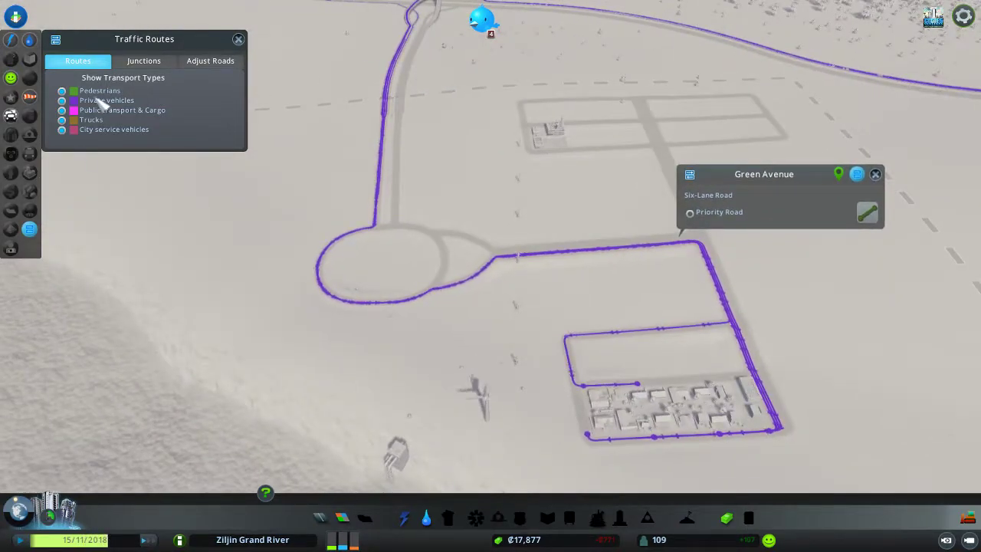
{"action": "key", "text": "d"}
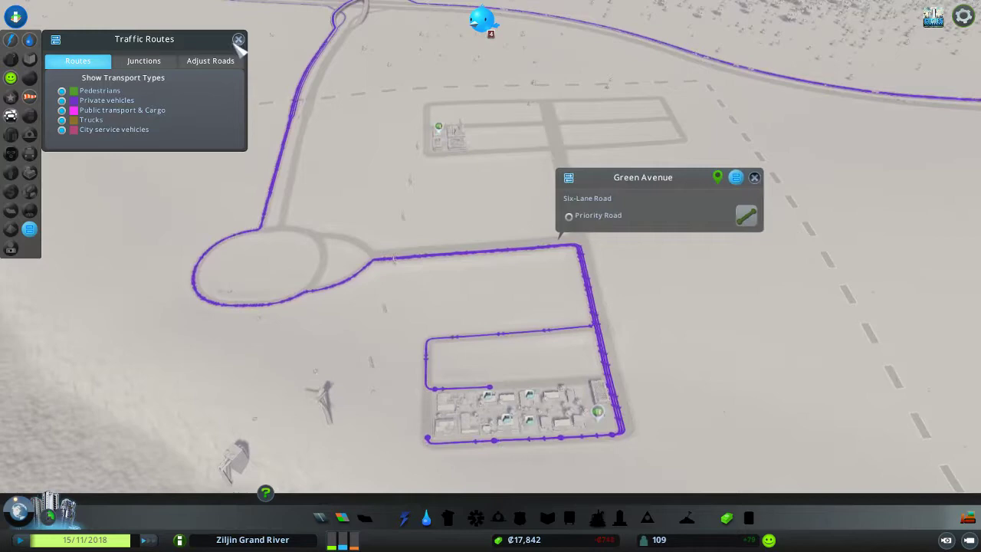
{"action": "left_click", "coordinate": [238, 40]}
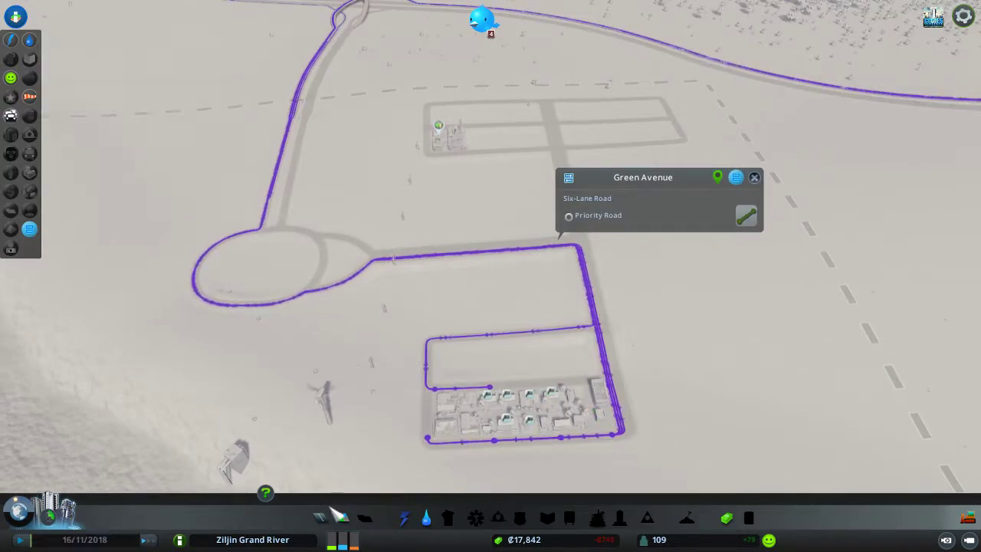
{"action": "left_click", "coordinate": [31, 229]}
{"action": "left_click", "coordinate": [321, 518]}
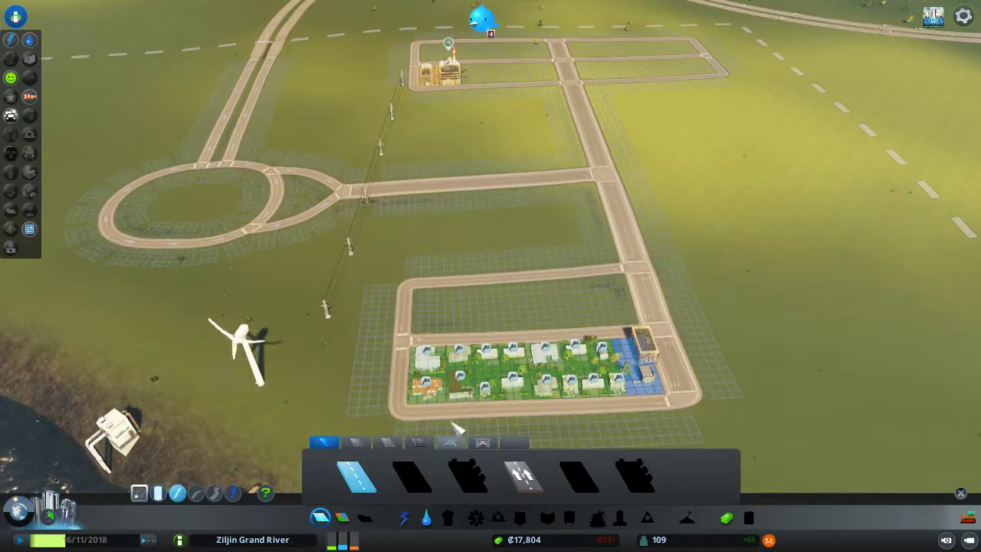
{"action": "left_click", "coordinate": [426, 518]}
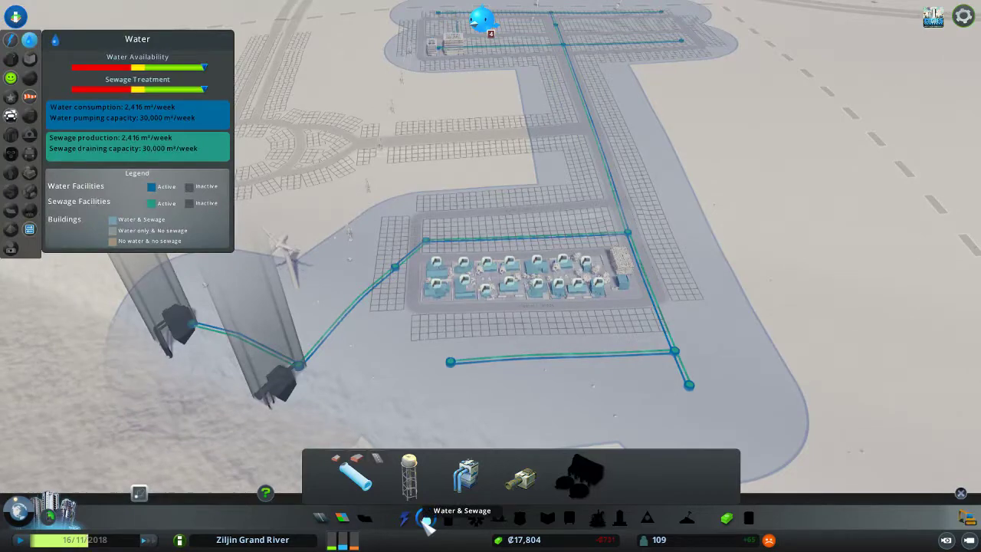
{"action": "key", "text": "a"}
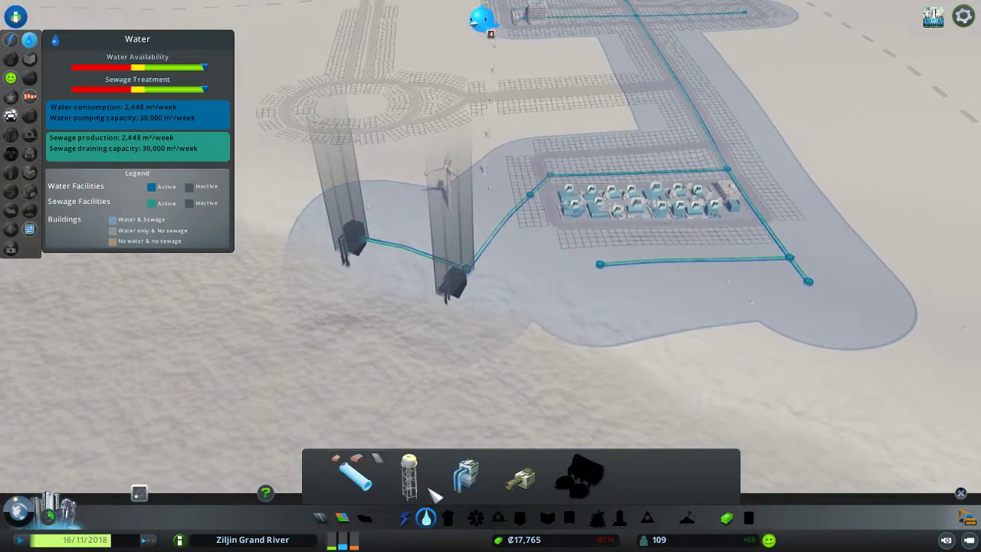
{"action": "key", "text": "Escape"}
{"action": "scroll", "coordinate": [465, 361], "scroll_direction": "up", "scroll_amount": 5}
{"action": "left_click", "coordinate": [429, 295]}
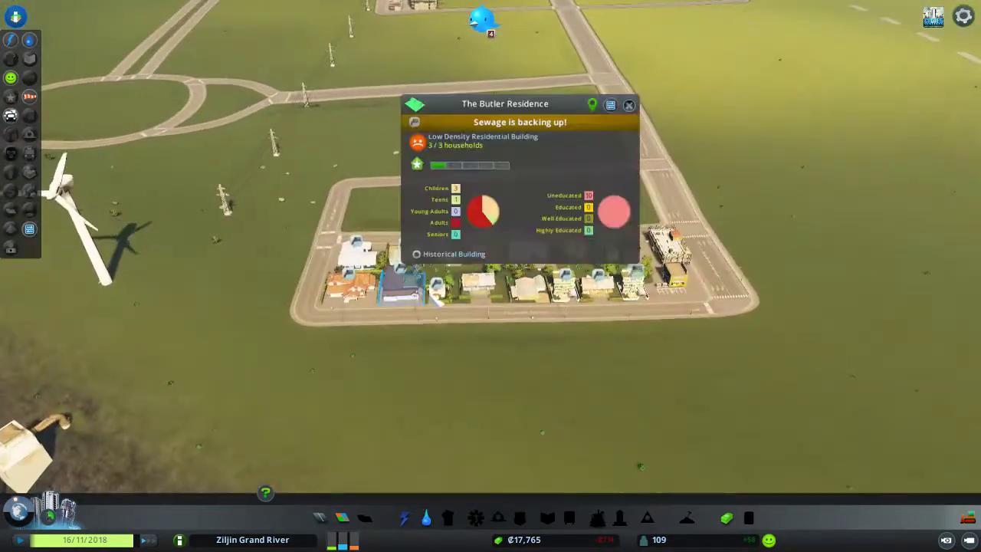
{"action": "key", "text": "a"}
{"action": "left_click", "coordinate": [404, 518]}
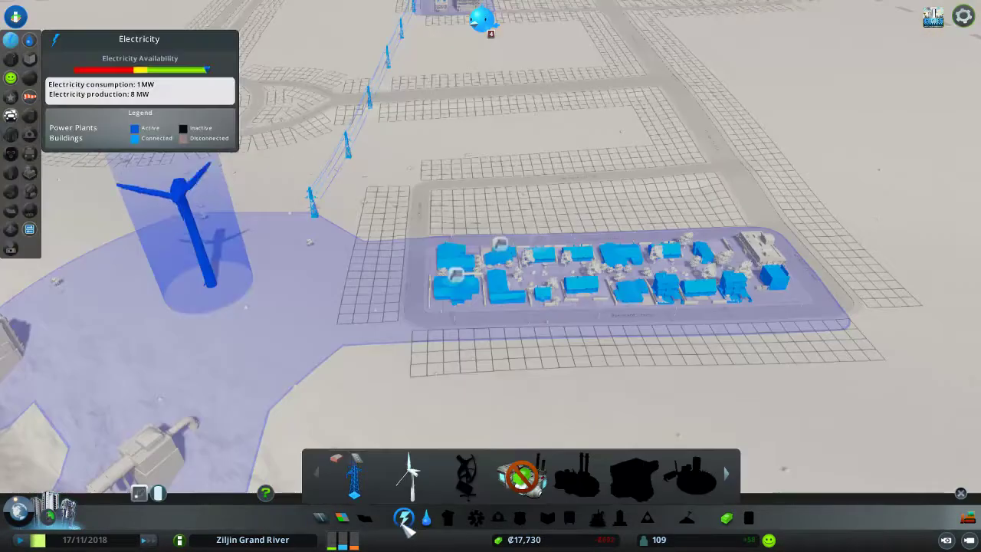
{"action": "left_click", "coordinate": [424, 519]}
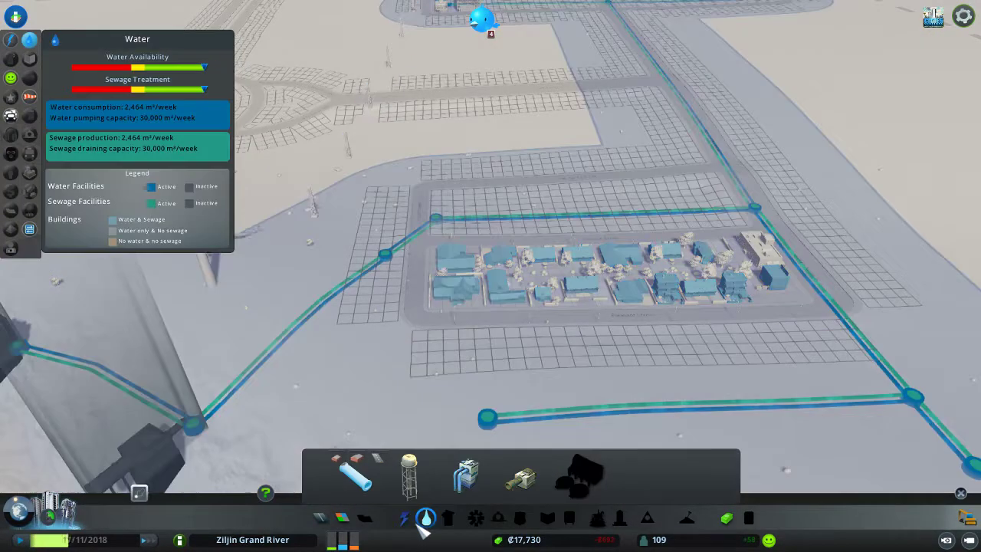
{"action": "left_click", "coordinate": [404, 518]}
{"action": "left_click", "coordinate": [424, 519]}
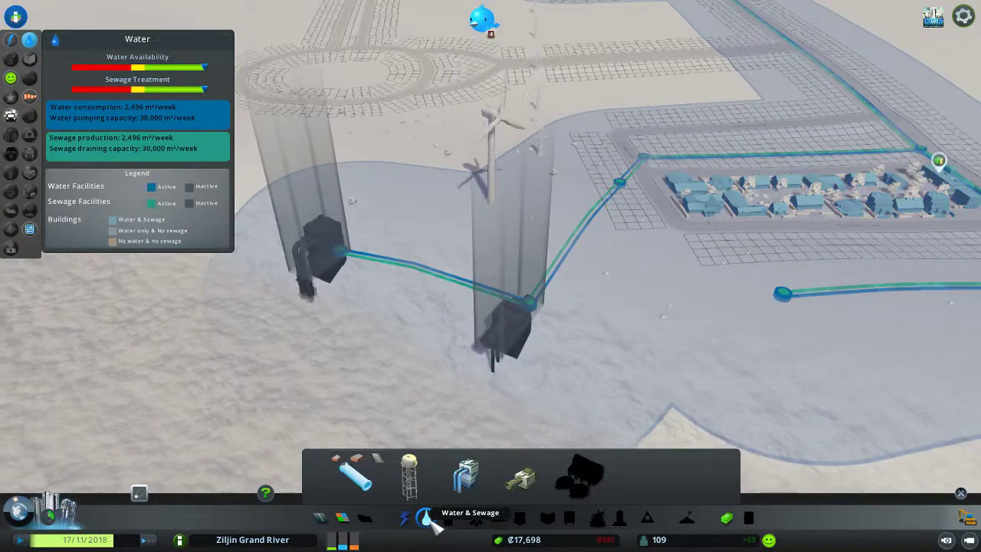
{"action": "left_click", "coordinate": [427, 520]}
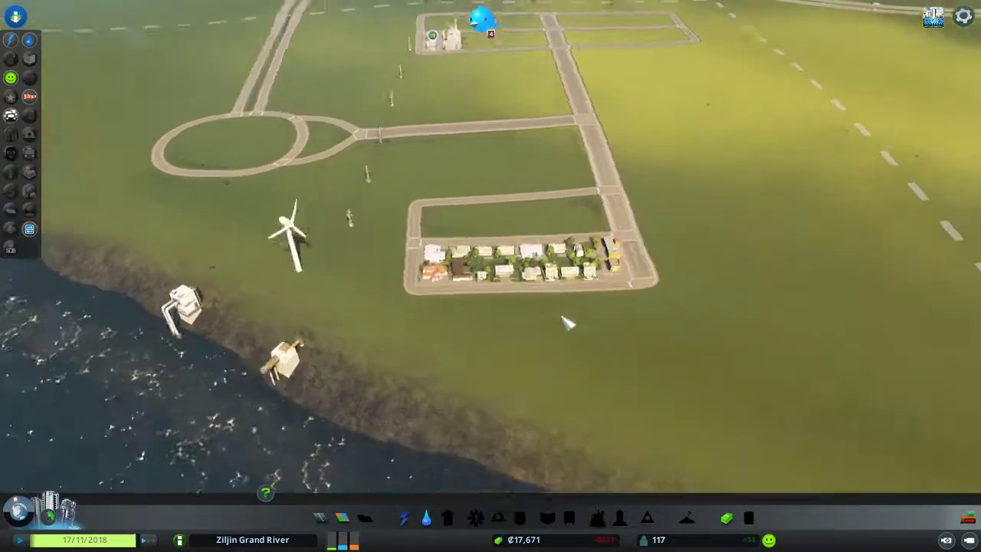
{"action": "left_click", "coordinate": [545, 285]}
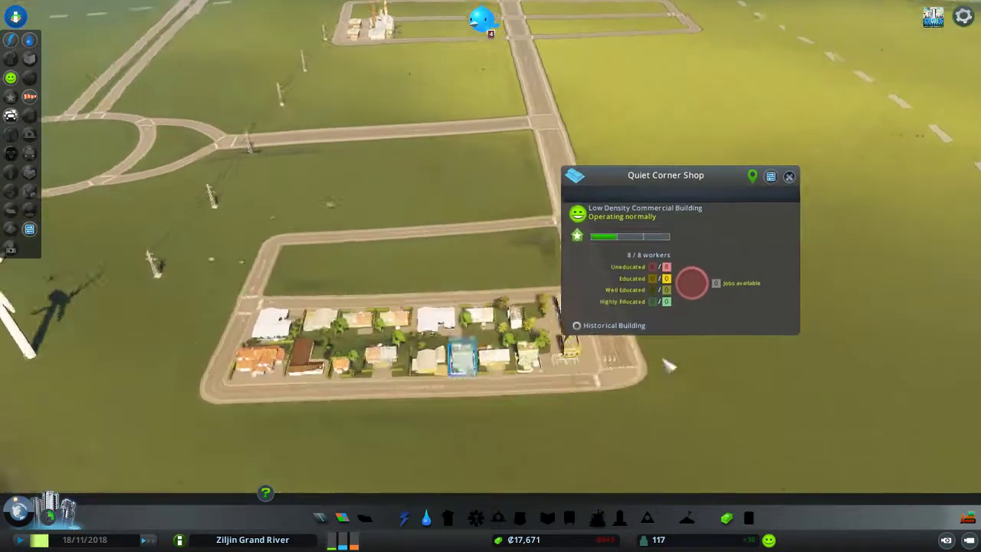
{"action": "scroll", "coordinate": [669, 366], "scroll_direction": "up", "scroll_amount": 2}
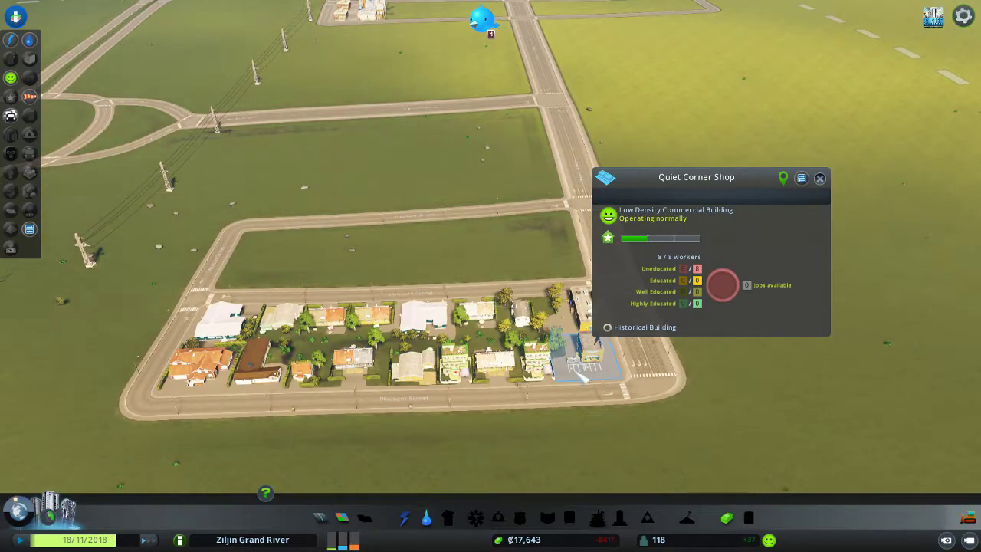
{"action": "scroll", "coordinate": [584, 377], "scroll_direction": "up", "scroll_amount": 5}
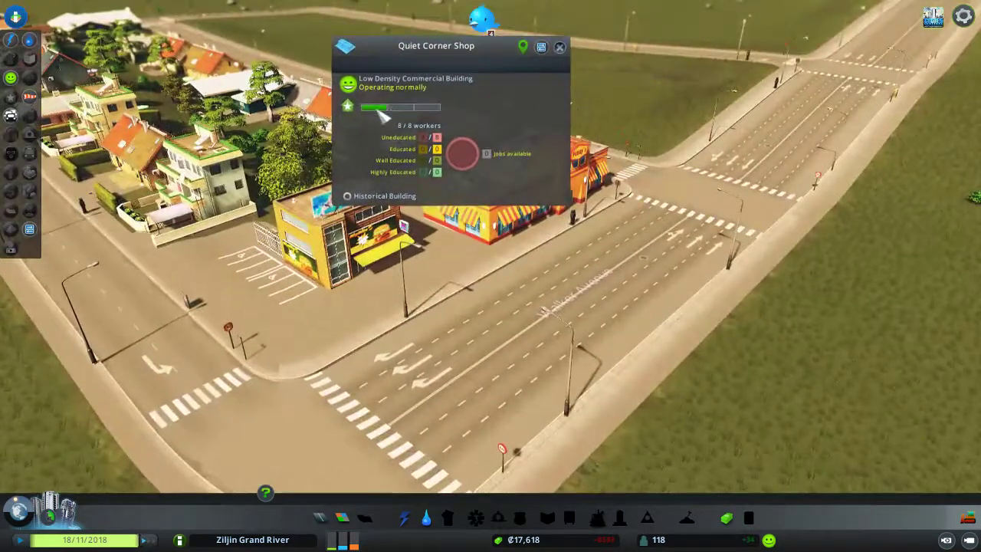
{"action": "scroll", "coordinate": [422, 115], "scroll_direction": "up", "scroll_amount": 3}
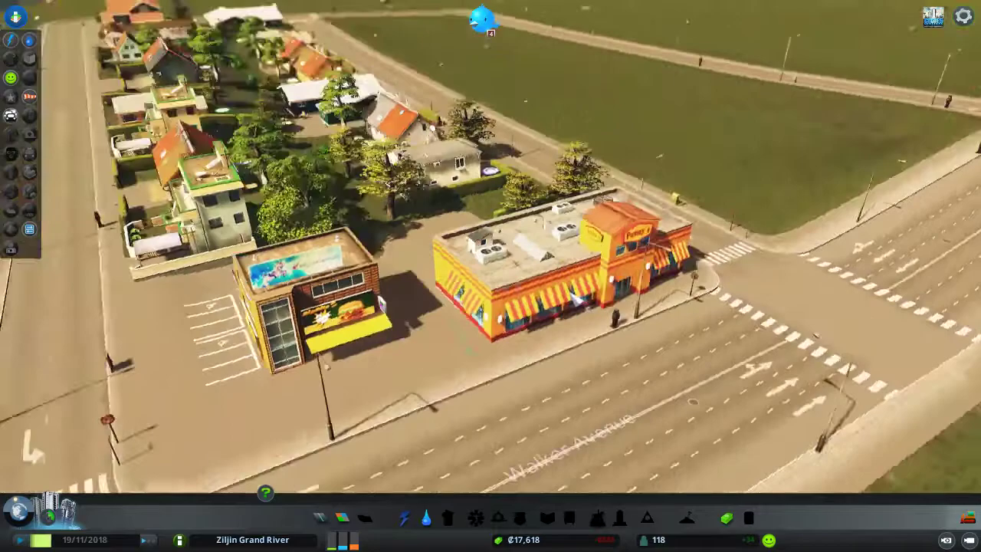
{"action": "left_click", "coordinate": [575, 291]}
{"action": "key", "text": "w"}
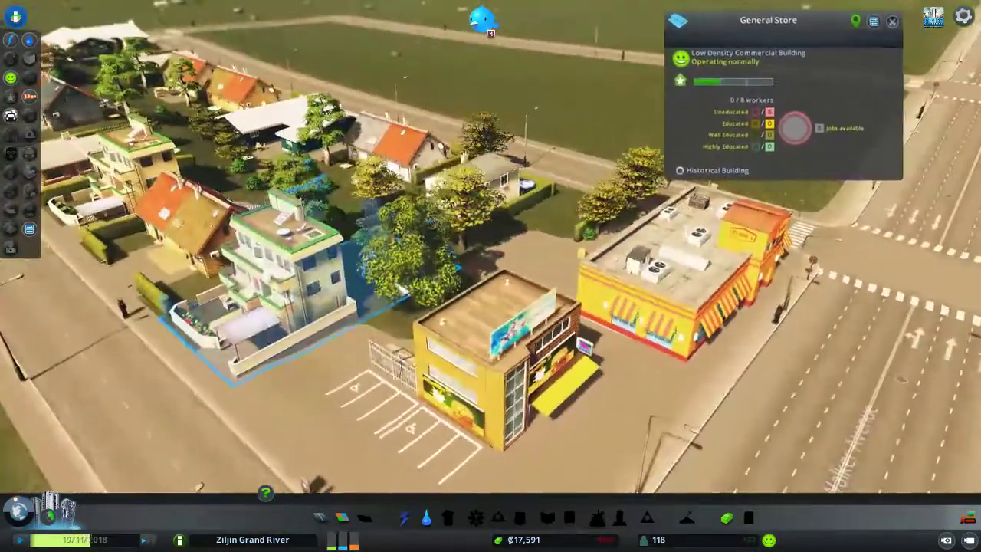
{"action": "left_click", "coordinate": [287, 268]}
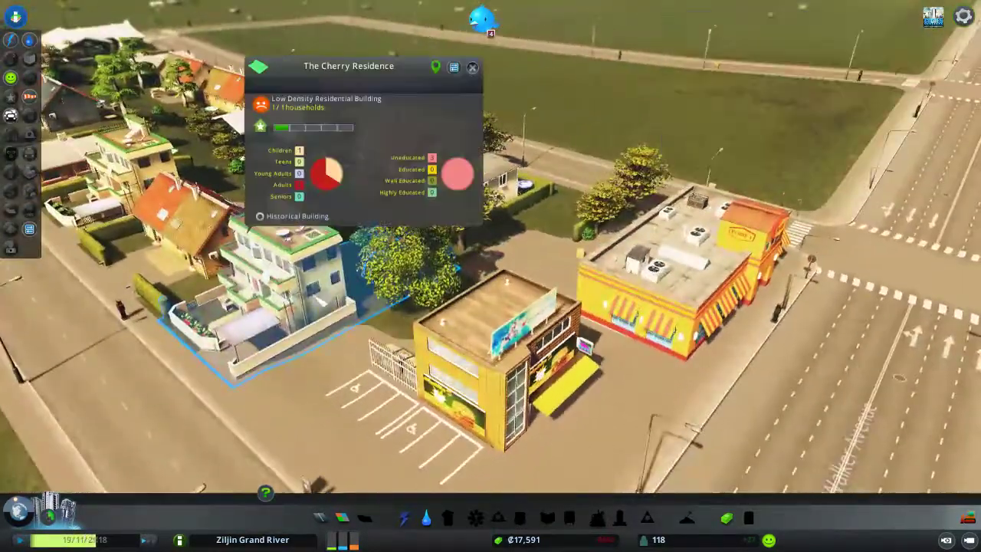
{"action": "left_click", "coordinate": [605, 360]}
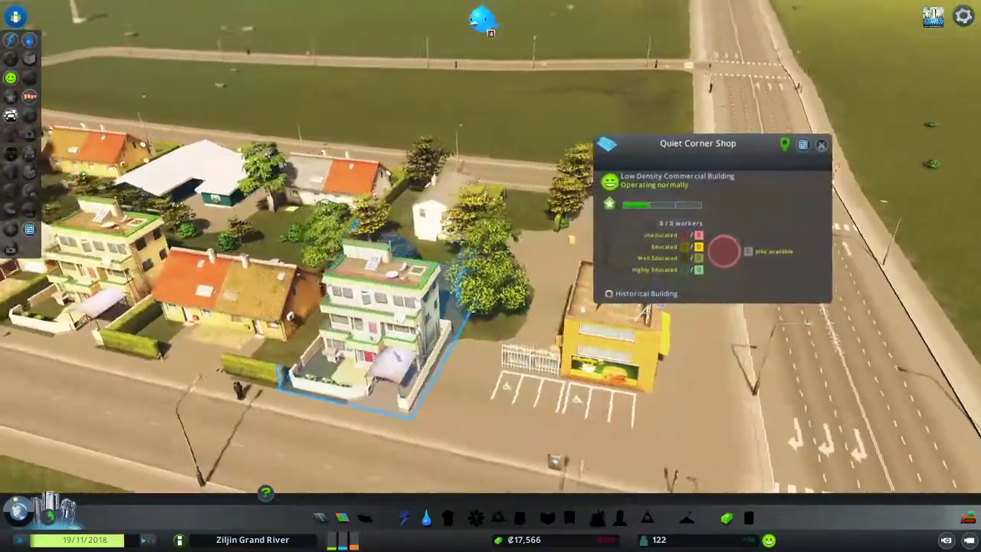
{"action": "scroll", "coordinate": [343, 479], "scroll_direction": "down", "scroll_amount": 5}
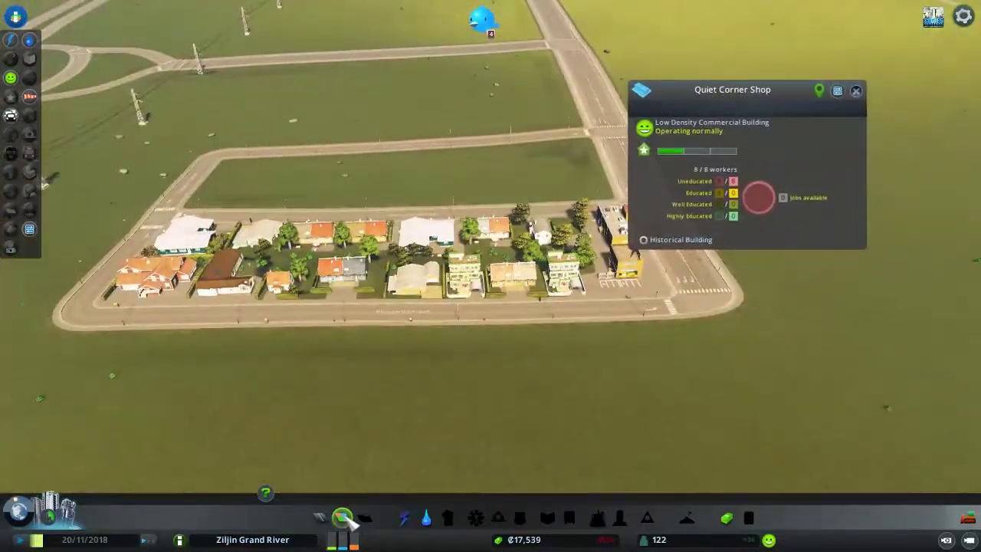
- Zone the upper block residential with a commercial strip at its right end
{"action": "left_click", "coordinate": [343, 517]}
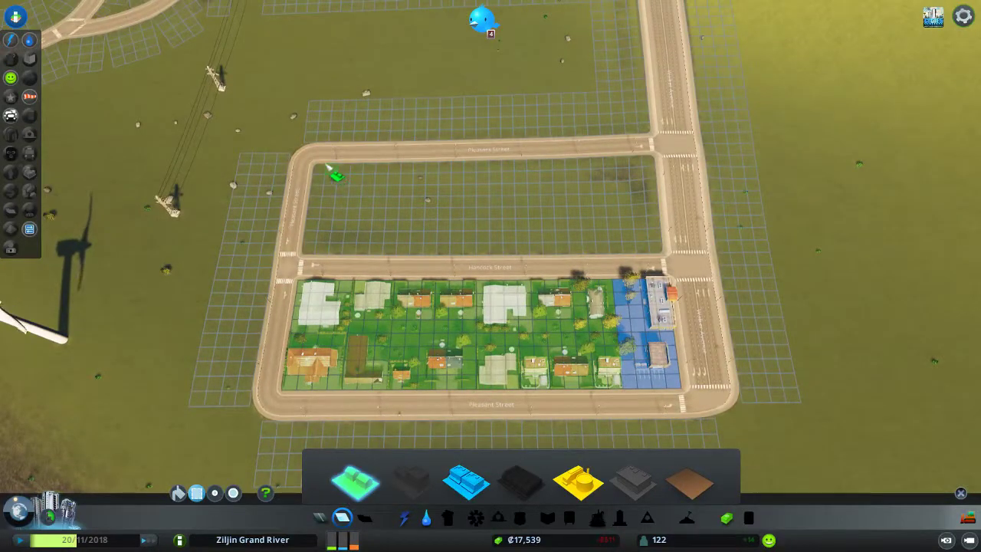
{"action": "left_click_drag", "start_coordinate": [551, 263], "coordinate": [603, 264]}
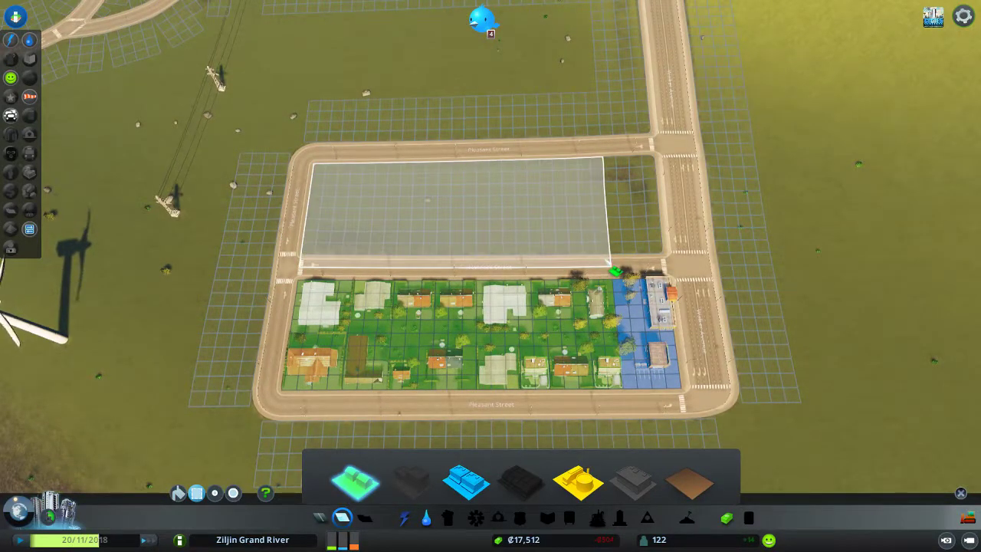
{"action": "key", "text": "d"}
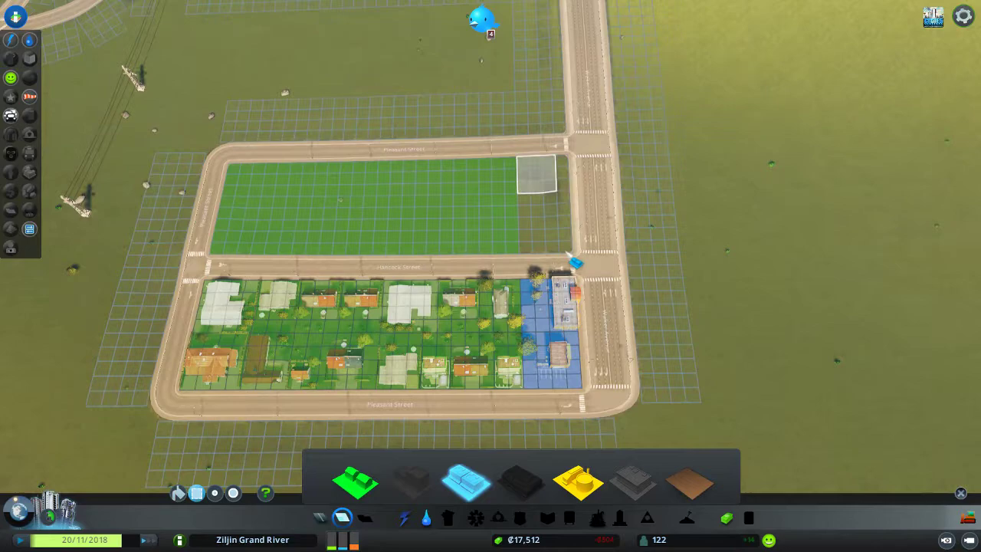
{"action": "left_click_drag", "start_coordinate": [537, 165], "coordinate": [569, 257]}
{"action": "scroll", "coordinate": [428, 296], "scroll_direction": "up", "scroll_amount": 3}
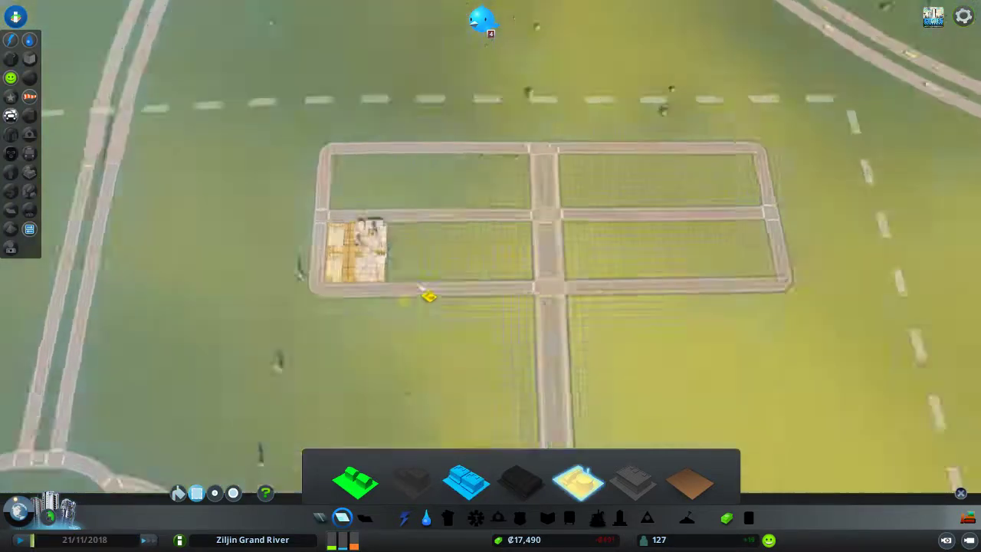
{"action": "scroll", "coordinate": [420, 289], "scroll_direction": "up", "scroll_amount": 2}
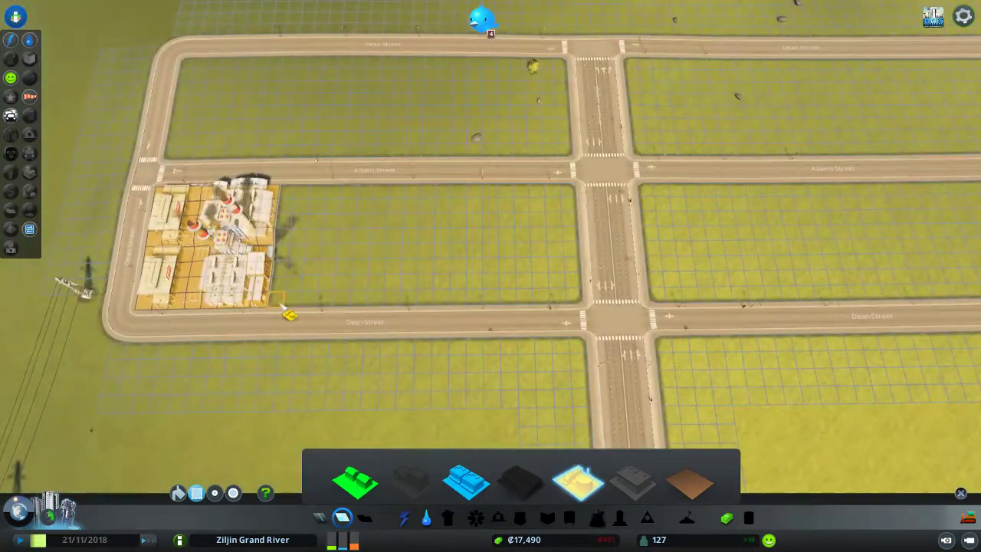
- Zone the strip beside the factory as industrial
{"action": "left_click_drag", "start_coordinate": [280, 305], "coordinate": [352, 224]}
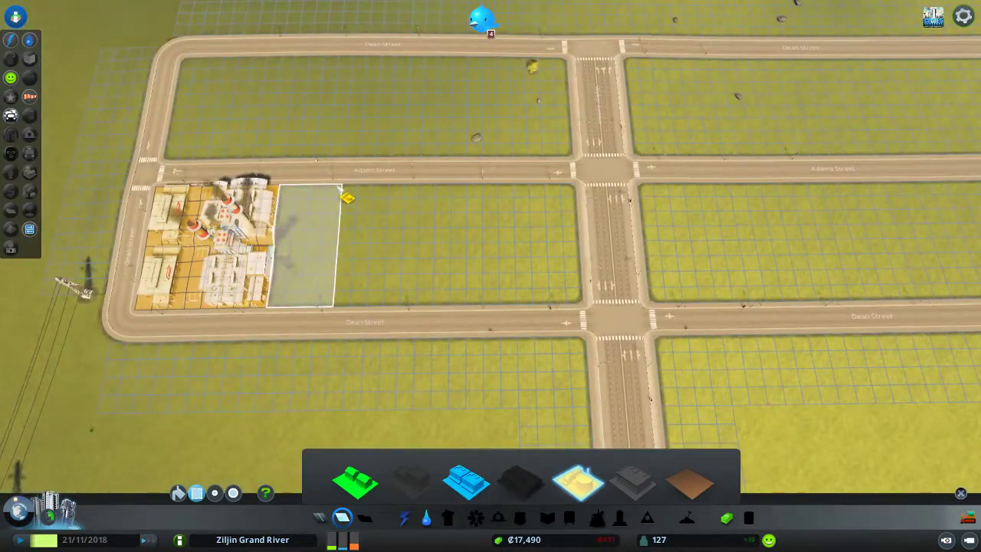
{"action": "left_click_drag", "start_coordinate": [341, 188], "coordinate": [340, 190]}
{"action": "key", "text": "a"}
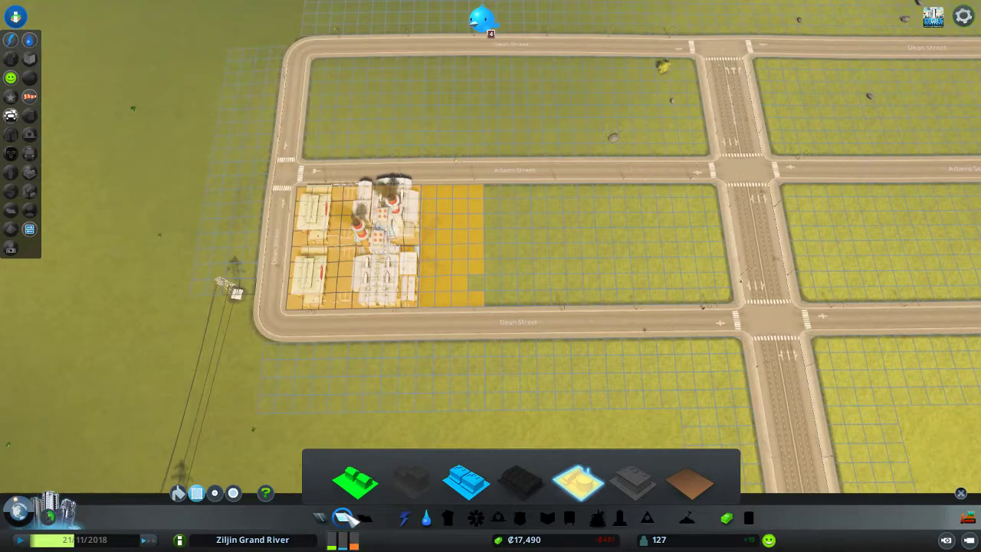
- Inspect the Ice Cube Factory, Goods Unlimited, Ready To Wear Ltd and Frank's Fish Stick Factory
{"action": "left_click", "coordinate": [343, 517]}
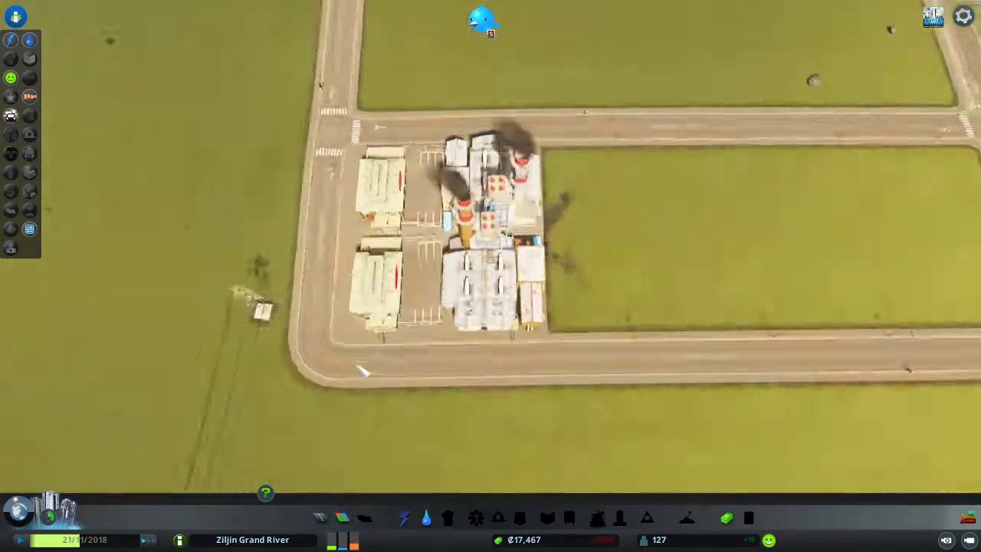
{"action": "scroll", "coordinate": [491, 245], "scroll_direction": "up", "scroll_amount": 5}
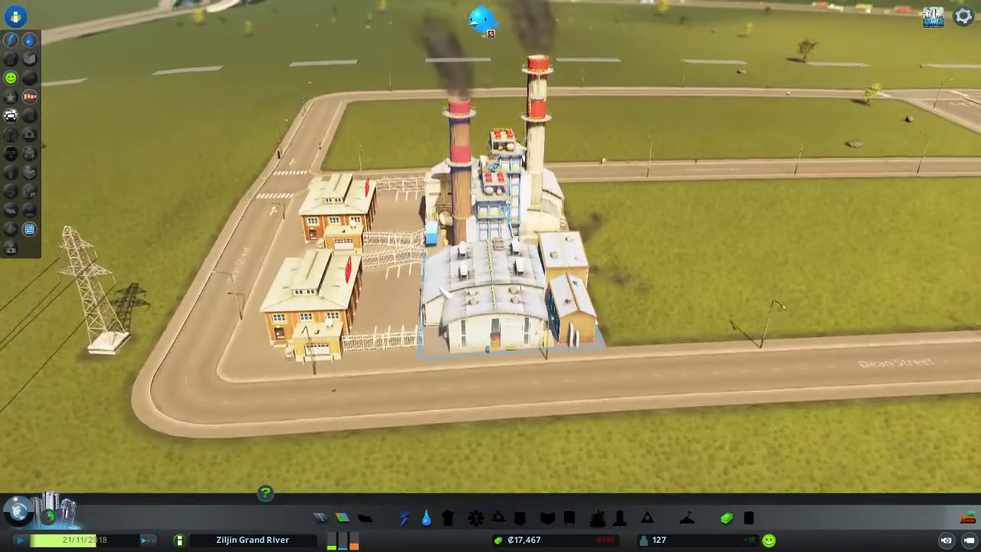
{"action": "left_click", "coordinate": [394, 302]}
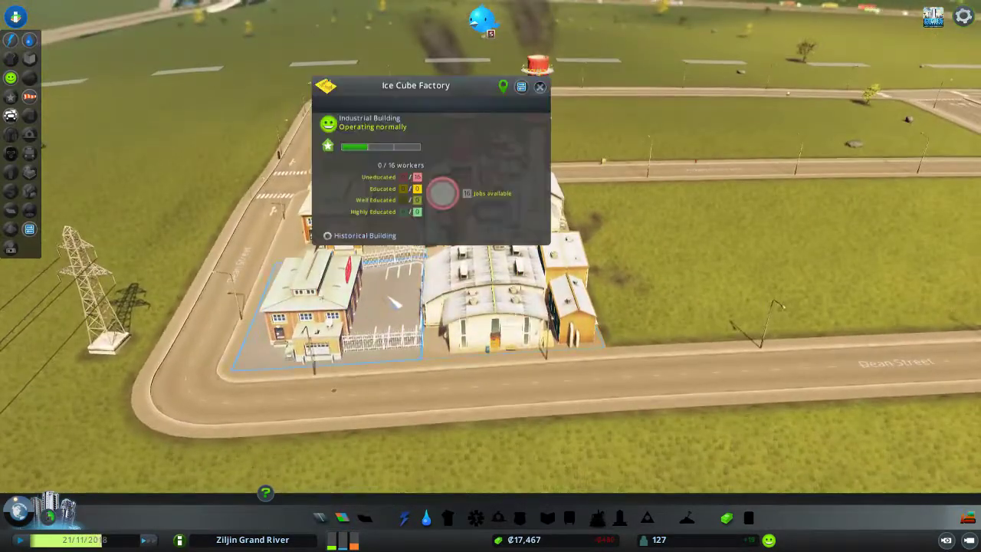
{"action": "left_click", "coordinate": [420, 427]}
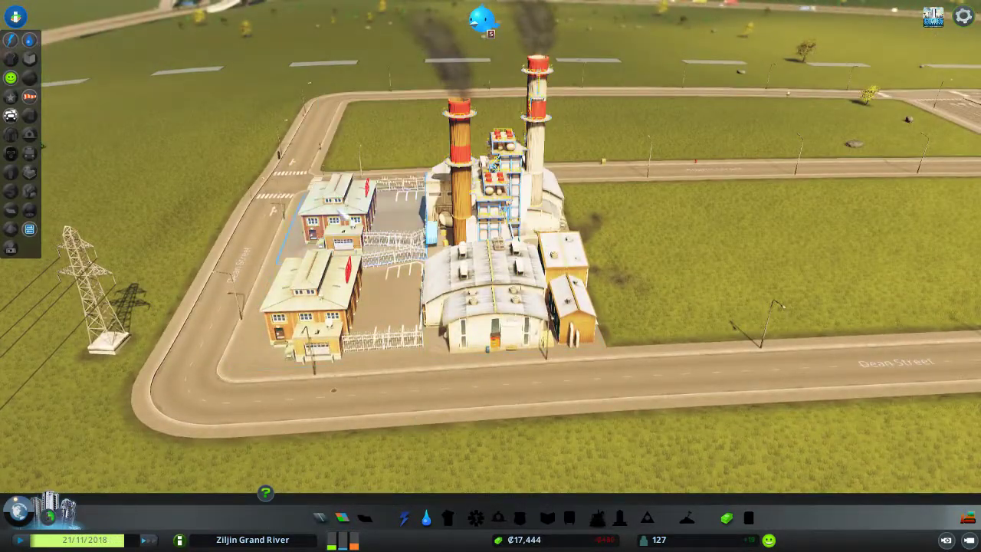
{"action": "left_click", "coordinate": [490, 314]}
{"action": "scroll", "coordinate": [484, 387], "scroll_direction": "up", "scroll_amount": 3}
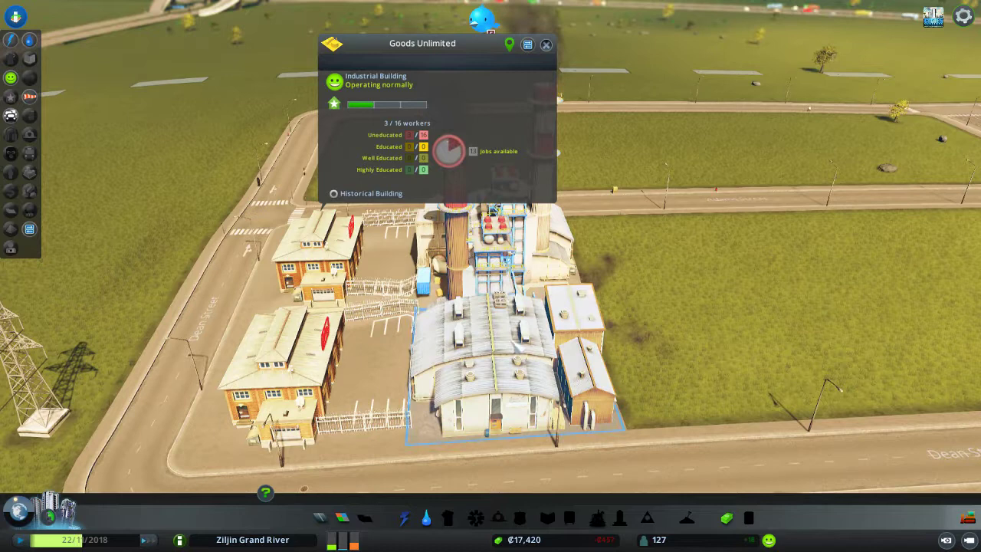
{"action": "left_click", "coordinate": [499, 304]}
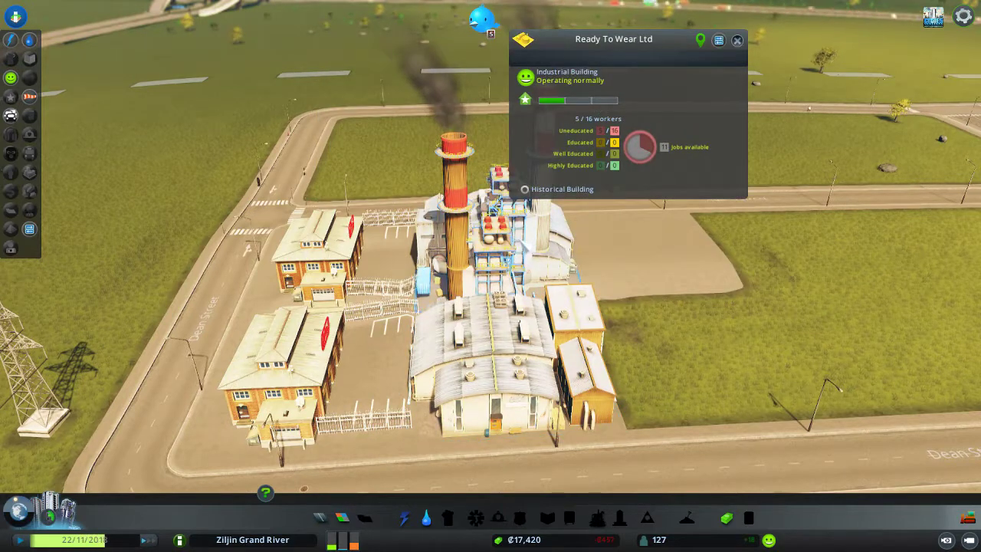
{"action": "left_click", "coordinate": [521, 286]}
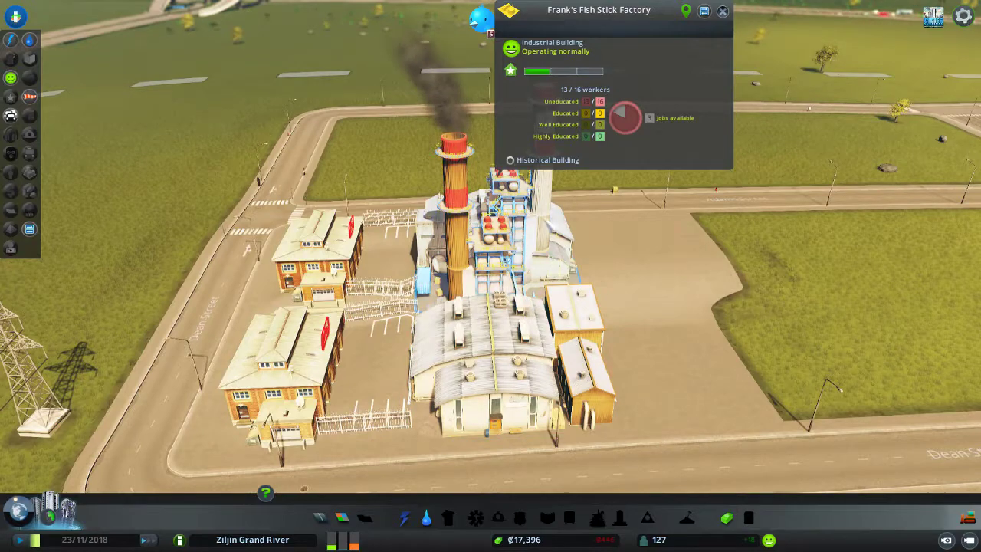
- Orbit the industrial zone and check the Box Factory and Goods Unlimited buildings under construction
{"action": "key", "text": "d"}
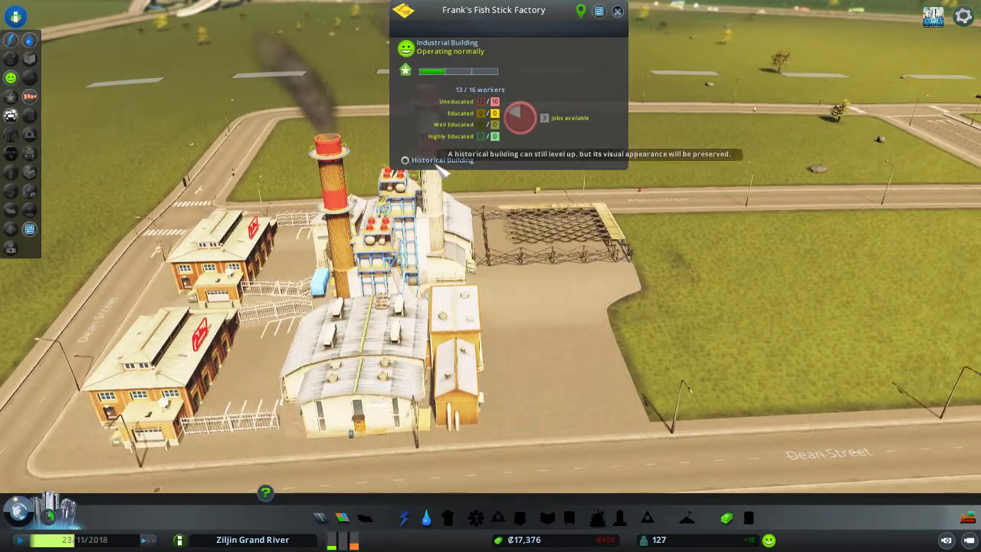
{"action": "key", "text": "a"}
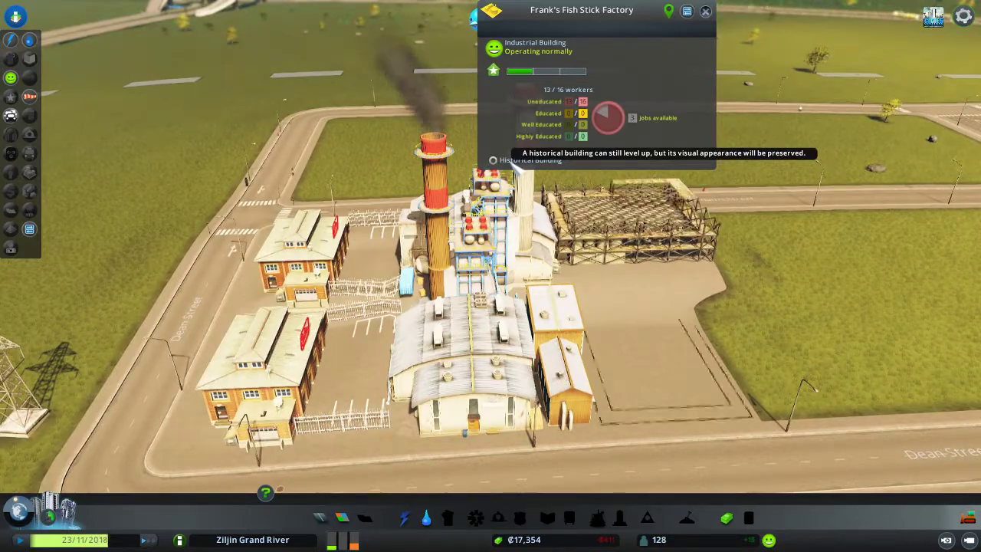
{"action": "left_click", "coordinate": [515, 368]}
{"action": "key", "text": "e"}
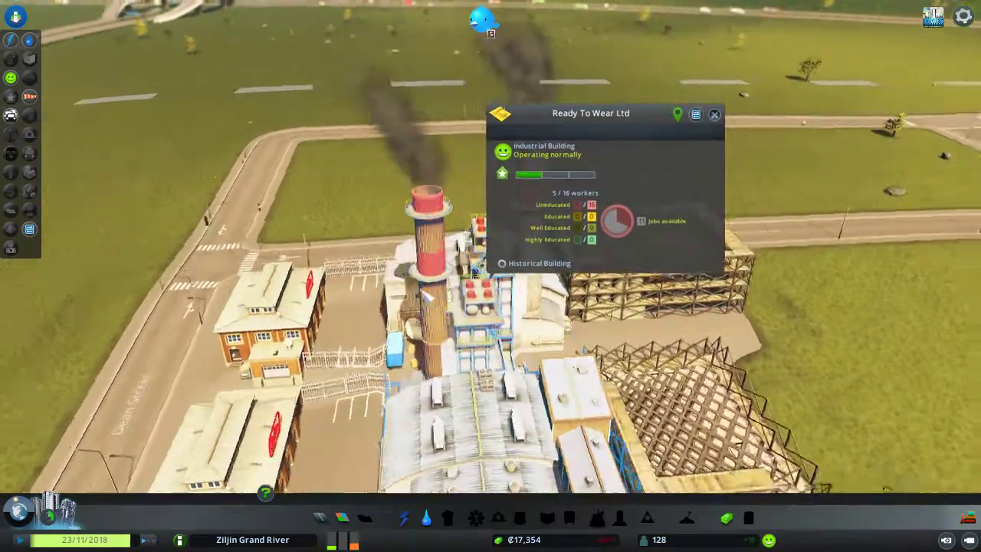
{"action": "key", "text": "e"}
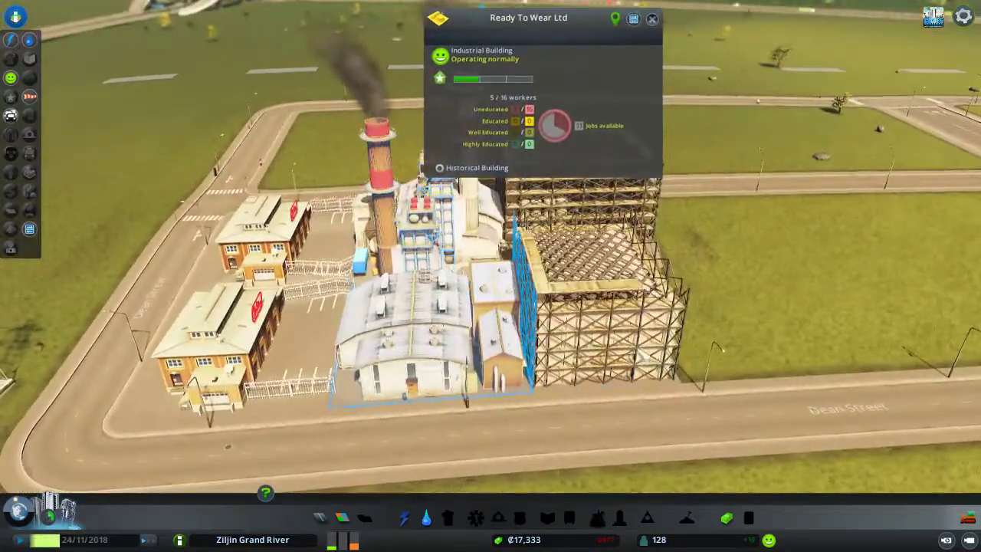
{"action": "left_click", "coordinate": [562, 307]}
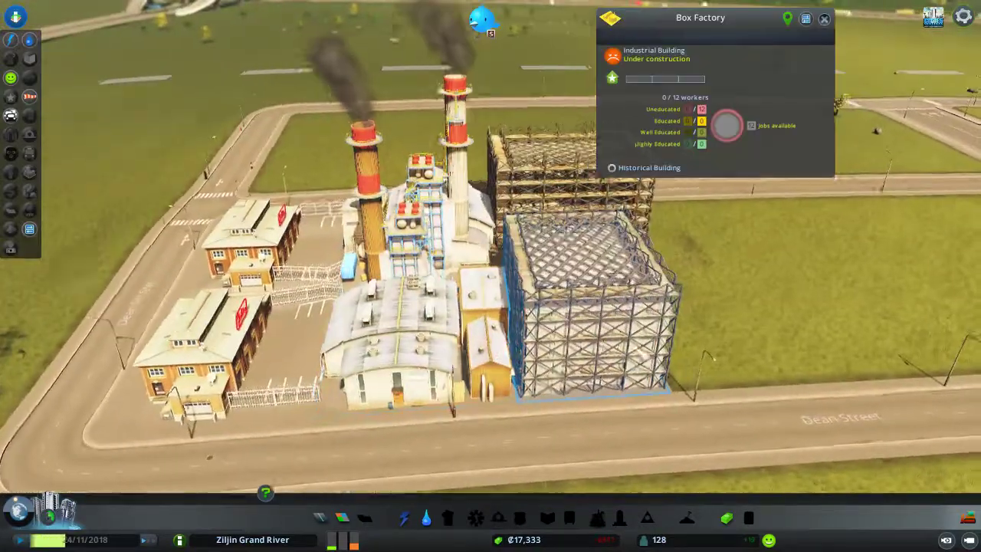
{"action": "scroll", "coordinate": [562, 307], "scroll_direction": "up", "scroll_amount": 3}
{"action": "scroll", "coordinate": [562, 306], "scroll_direction": "down", "scroll_amount": 3}
{"action": "left_click", "coordinate": [536, 307]}
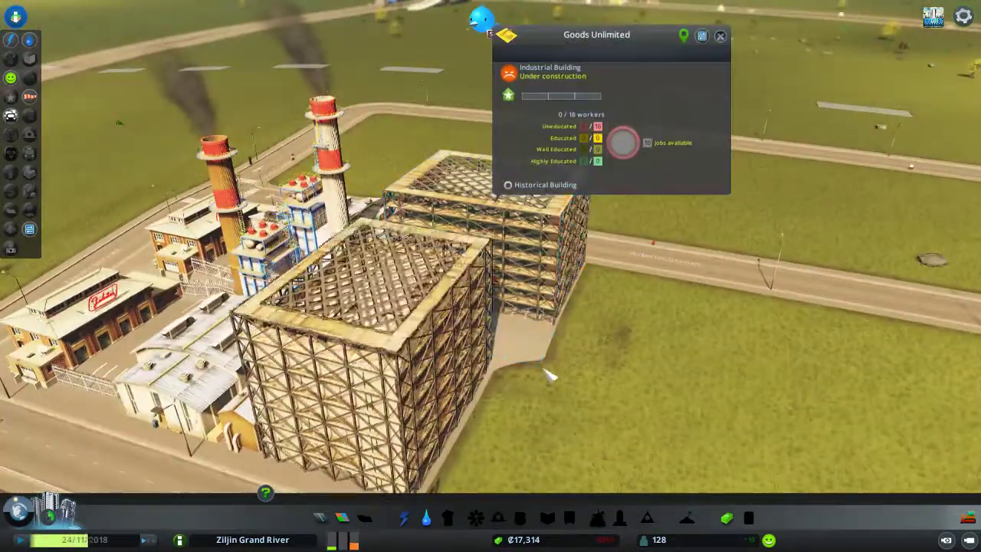
{"action": "scroll", "coordinate": [539, 391], "scroll_direction": "up", "scroll_amount": 2}
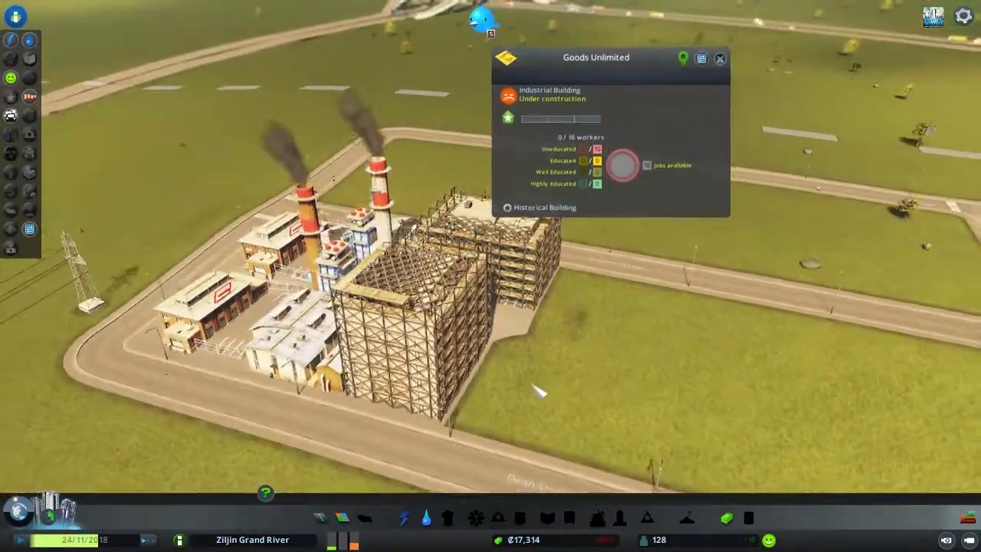
{"action": "scroll", "coordinate": [539, 391], "scroll_direction": "down", "scroll_amount": 3}
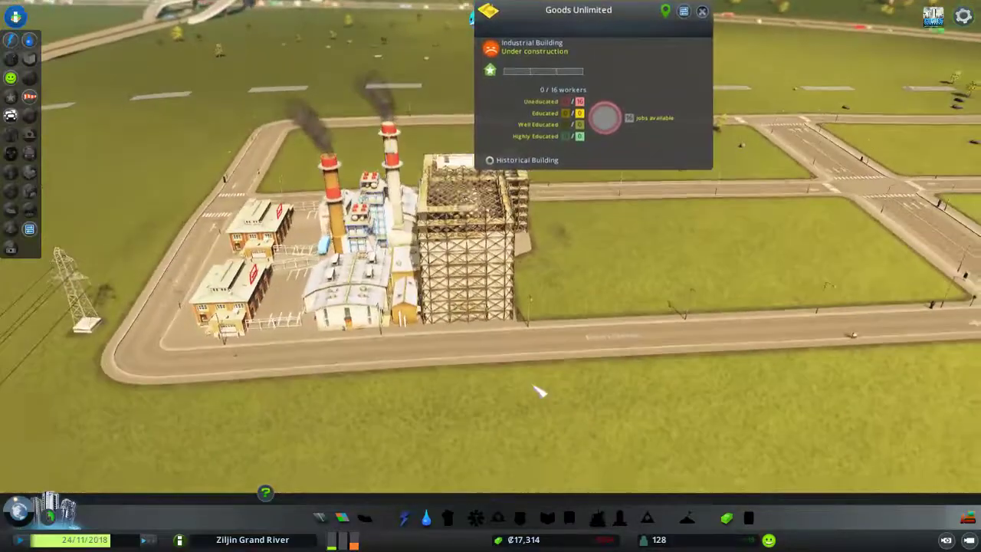
{"action": "scroll", "coordinate": [537, 394], "scroll_direction": "up", "scroll_amount": 5}
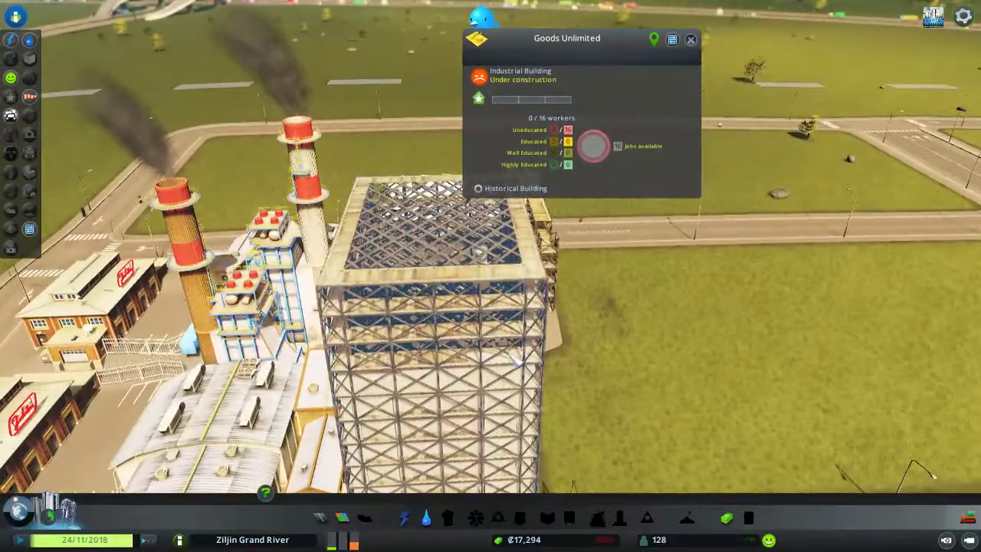
{"action": "scroll", "coordinate": [515, 359], "scroll_direction": "down", "scroll_amount": 2}
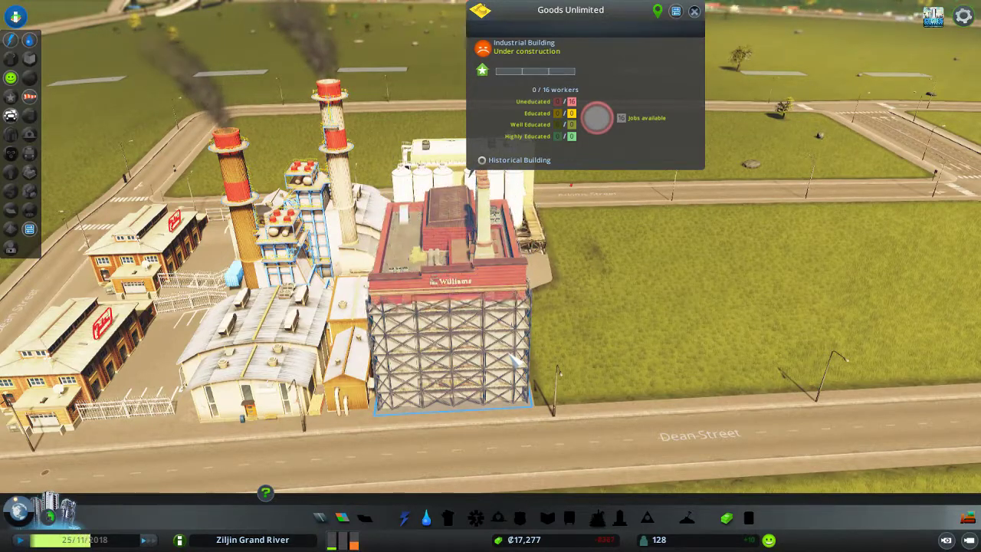
{"action": "scroll", "coordinate": [518, 320], "scroll_direction": "down", "scroll_amount": 3}
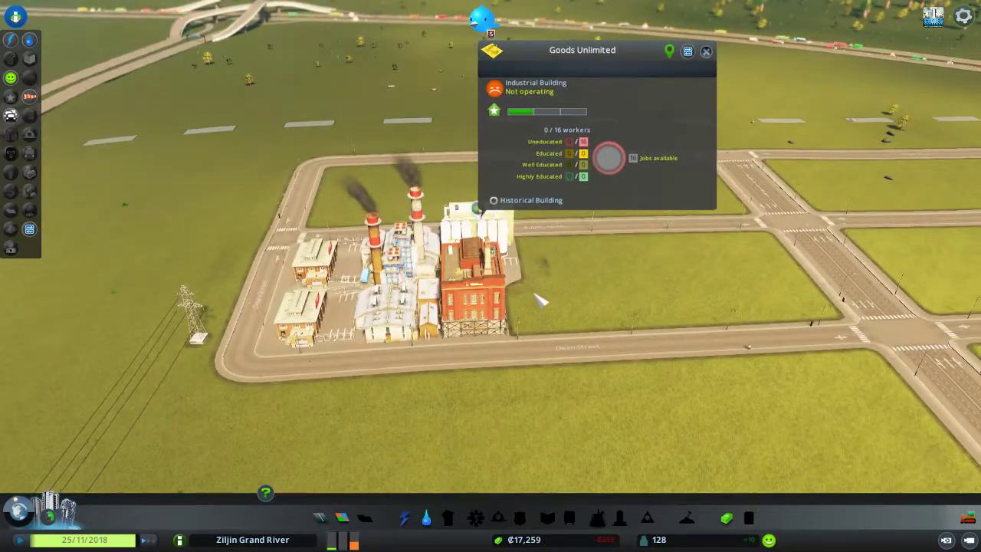
{"action": "scroll", "coordinate": [539, 299], "scroll_direction": "up", "scroll_amount": 3}
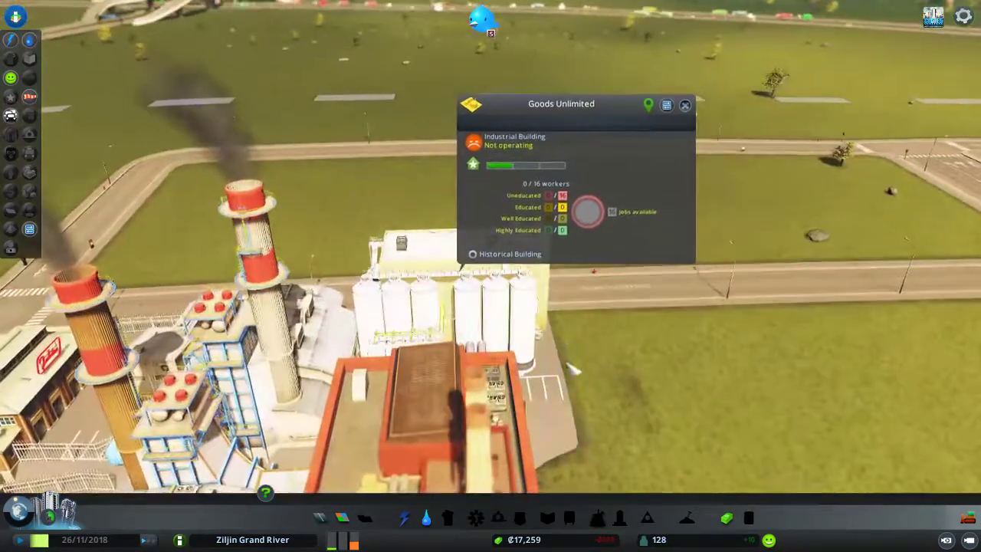
{"action": "scroll", "coordinate": [618, 384], "scroll_direction": "down", "scroll_amount": 2}
{"action": "left_click", "coordinate": [618, 384]}
- Review residents of The Cozy Residence, a finished house and the Beechwood Residence
{"action": "left_click", "coordinate": [490, 360]}
{"action": "key", "text": "s"}
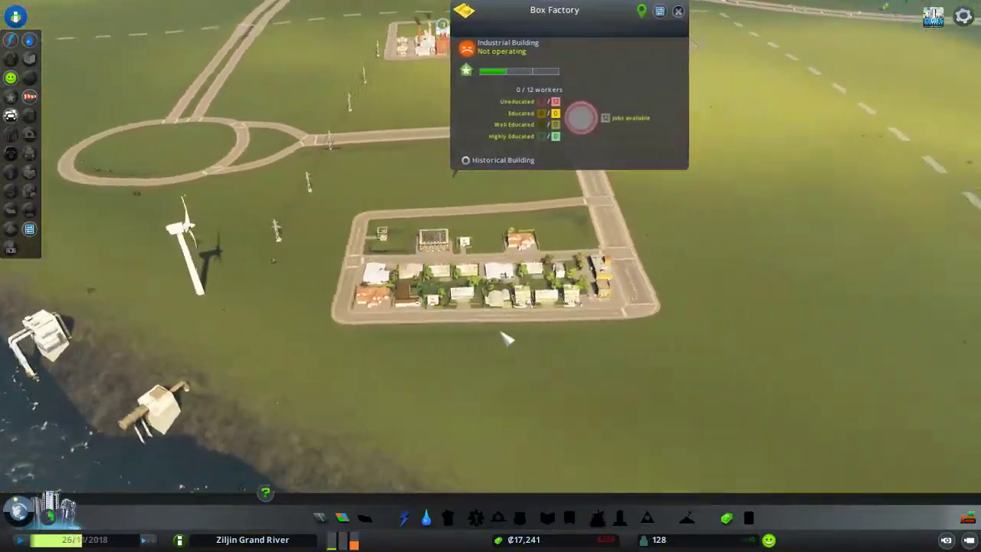
{"action": "scroll", "coordinate": [506, 338], "scroll_direction": "up", "scroll_amount": 3}
{"action": "scroll", "coordinate": [506, 339], "scroll_direction": "up", "scroll_amount": 2}
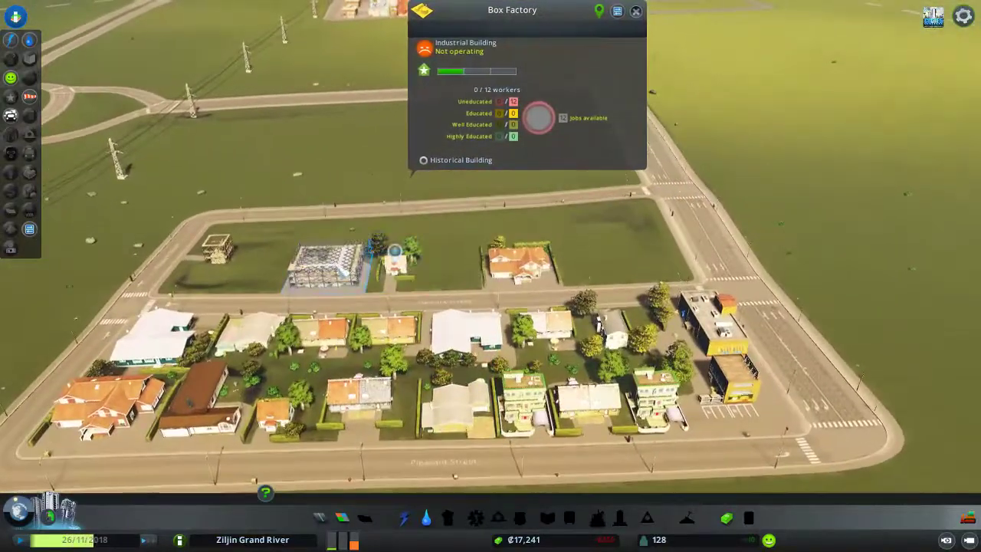
{"action": "left_click", "coordinate": [414, 354]}
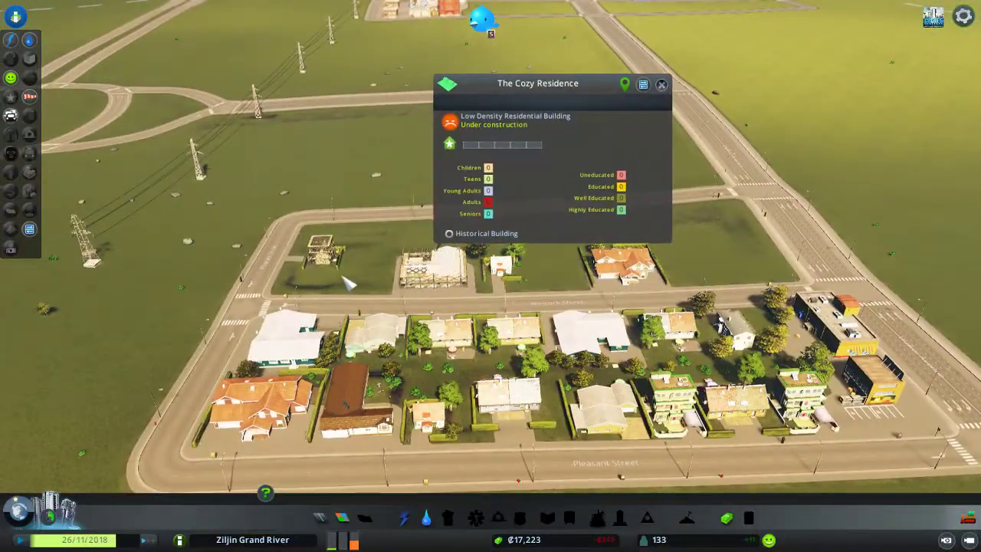
{"action": "scroll", "coordinate": [564, 286], "scroll_direction": "down", "scroll_amount": 2}
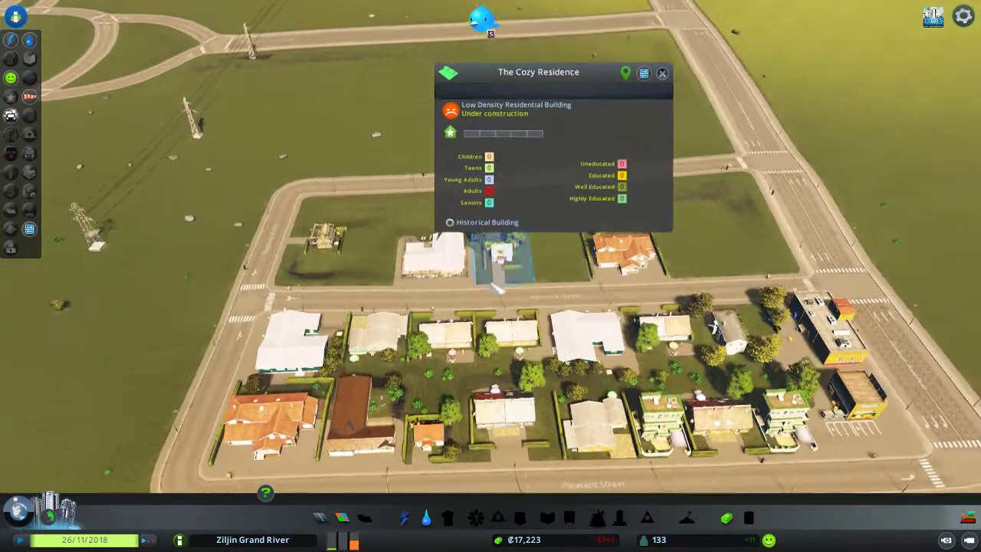
{"action": "scroll", "coordinate": [564, 286], "scroll_direction": "up", "scroll_amount": 4}
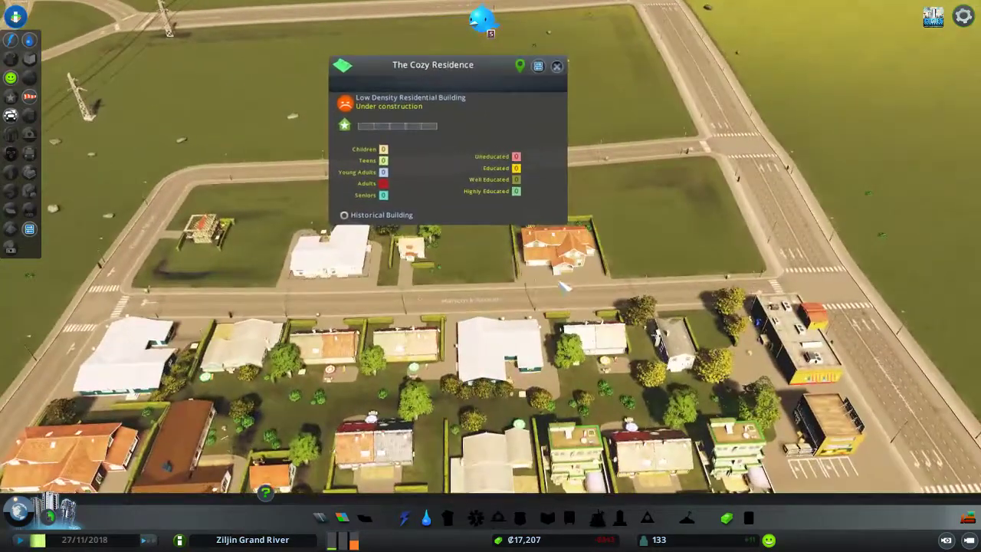
{"action": "scroll", "coordinate": [563, 286], "scroll_direction": "down", "scroll_amount": 2}
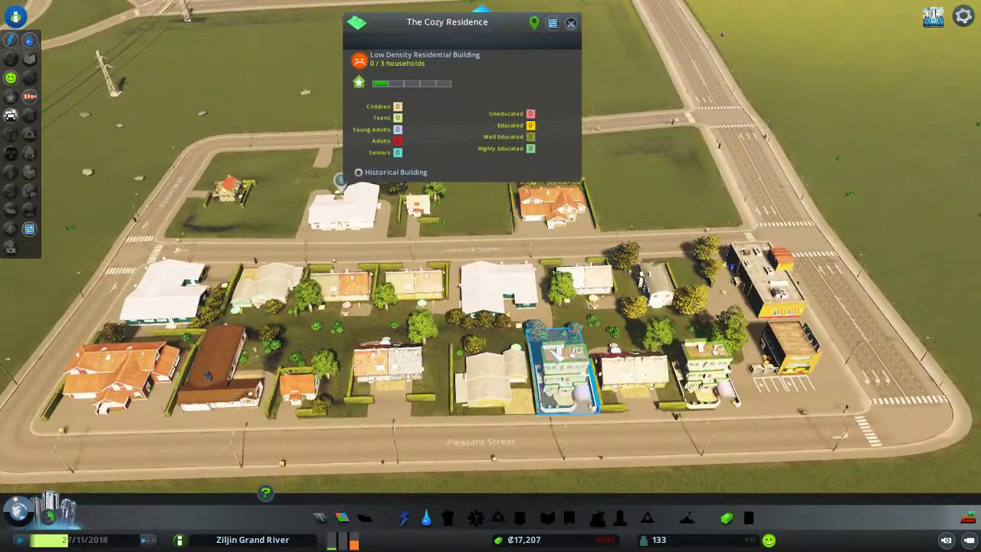
{"action": "left_click", "coordinate": [557, 357]}
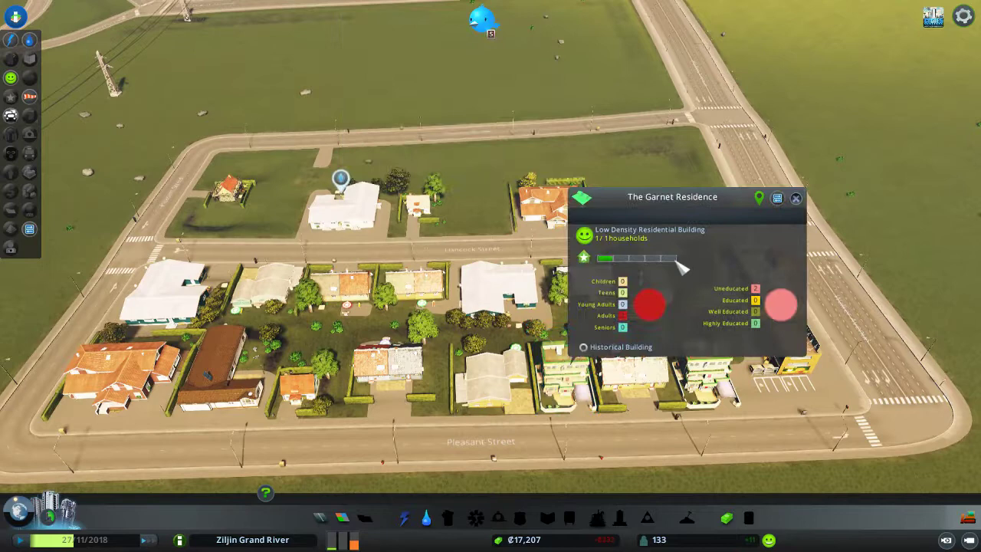
{"action": "left_click", "coordinate": [509, 328]}
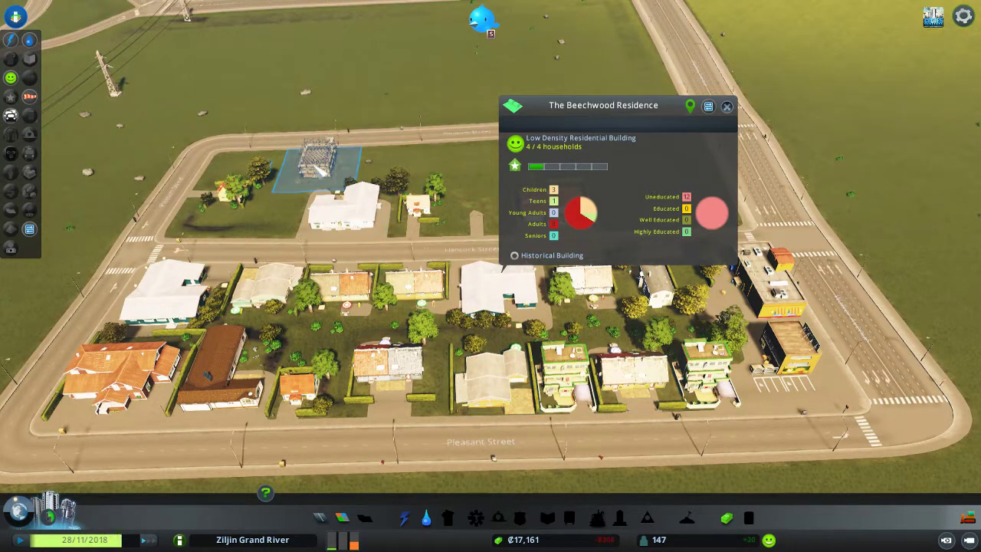
- Check a house under construction and another house, then pull back over the whole block
{"action": "left_click", "coordinate": [320, 170]}
{"action": "left_click", "coordinate": [387, 365]}
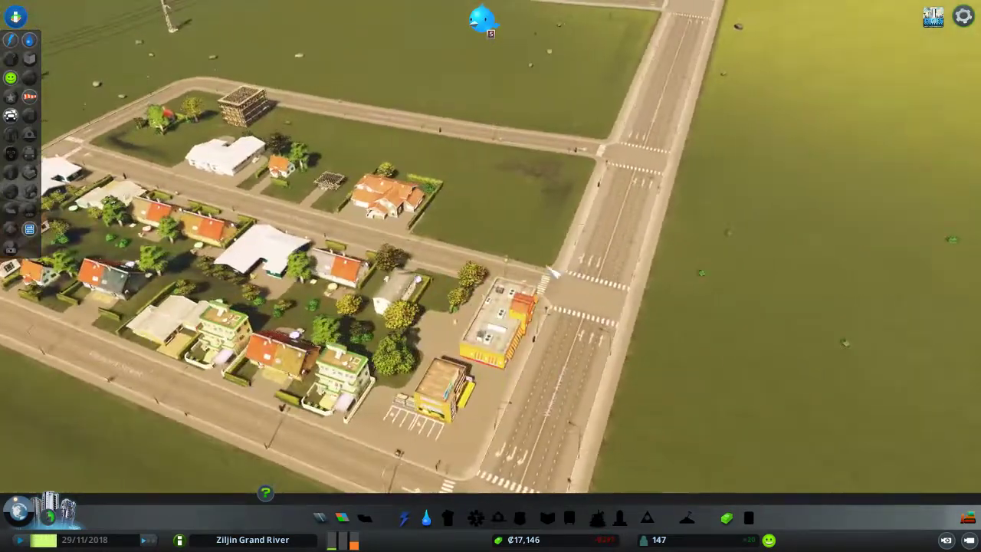
{"action": "scroll", "coordinate": [460, 353], "scroll_direction": "up", "scroll_amount": 5}
{"action": "scroll", "coordinate": [460, 353], "scroll_direction": "down", "scroll_amount": 3}
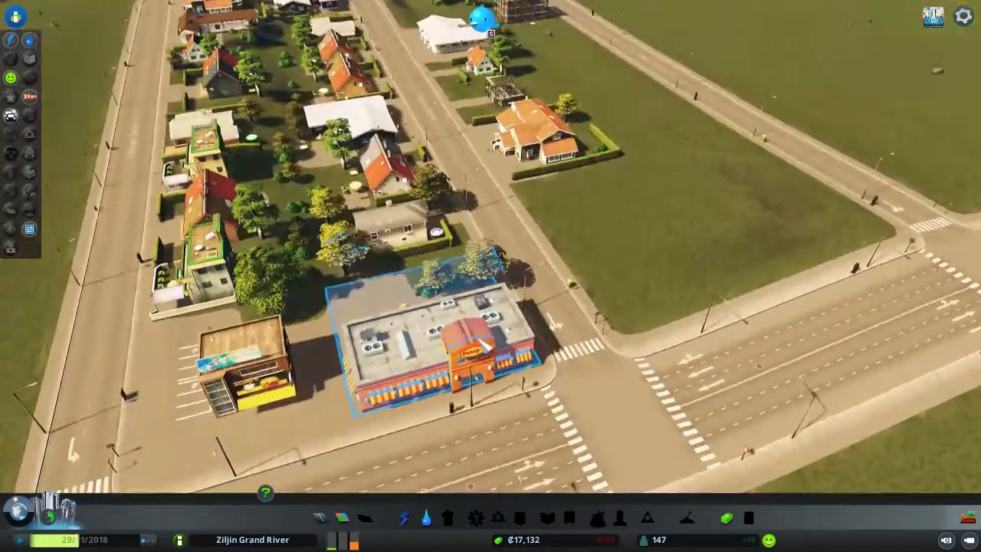
{"action": "scroll", "coordinate": [514, 273], "scroll_direction": "up", "scroll_amount": 2}
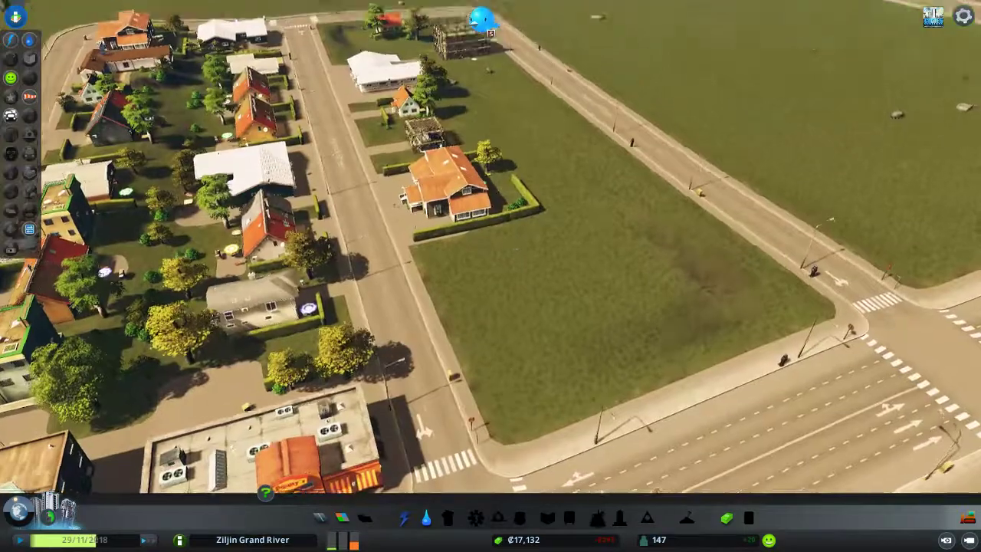
{"action": "scroll", "coordinate": [497, 284], "scroll_direction": "down", "scroll_amount": 2}
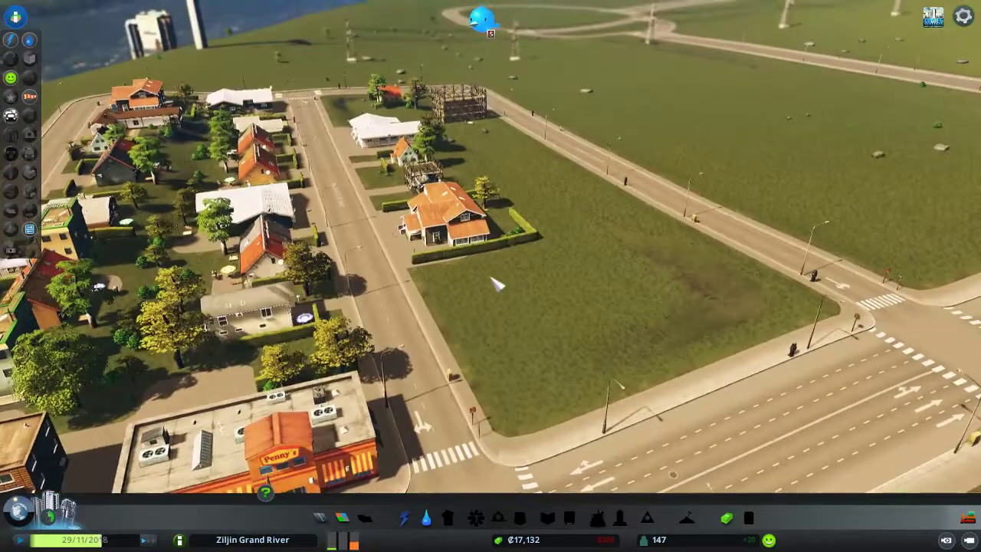
{"action": "scroll", "coordinate": [497, 291], "scroll_direction": "up", "scroll_amount": 3}
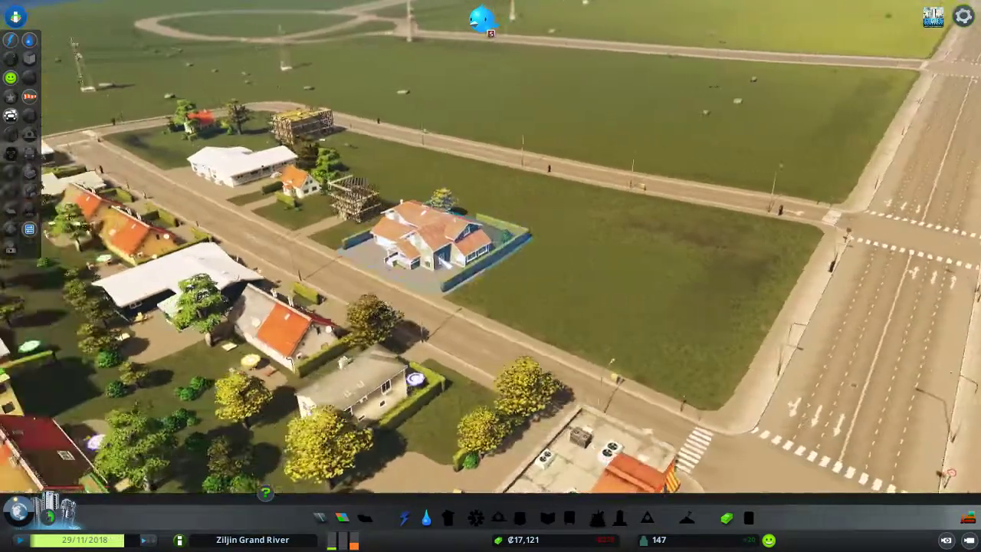
{"action": "scroll", "coordinate": [440, 270], "scroll_direction": "down", "scroll_amount": 3}
{"action": "scroll", "coordinate": [439, 275], "scroll_direction": "down", "scroll_amount": 2}
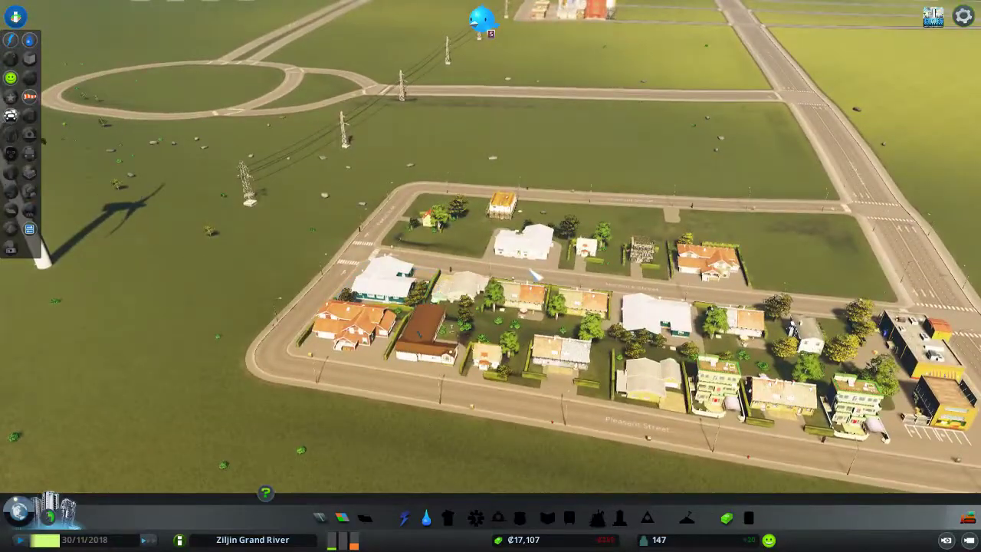
{"action": "key", "text": "e"}
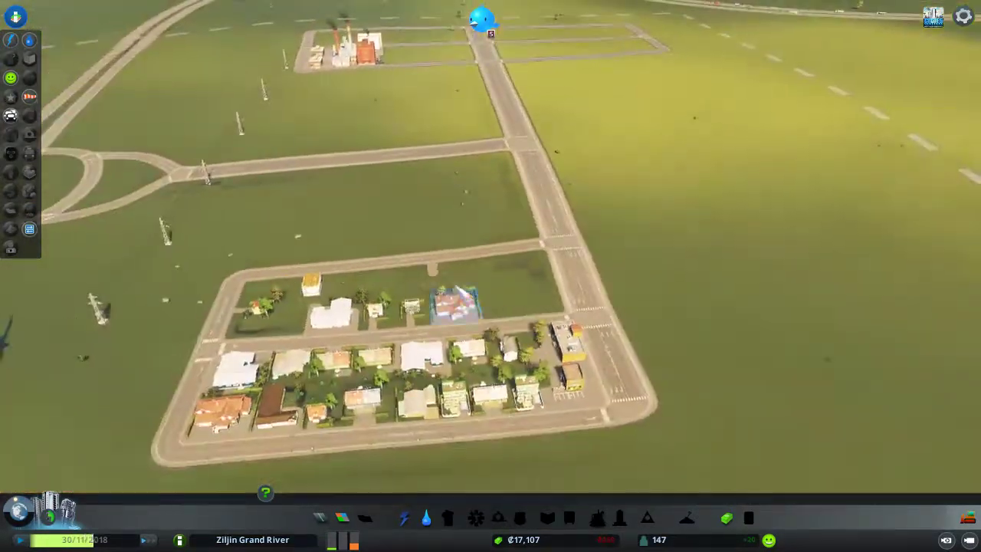
- Fill the field beside the power plant with Industrial zoning
{"action": "key", "text": "w"}
{"action": "left_click", "coordinate": [342, 518]}
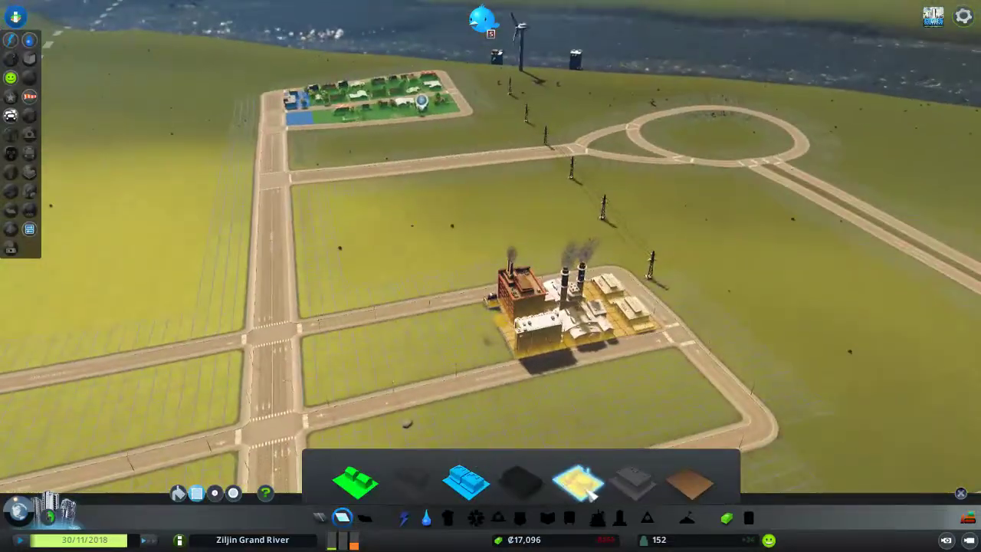
{"action": "scroll", "coordinate": [490, 307], "scroll_direction": "up", "scroll_amount": 3}
{"action": "key", "text": "e"}
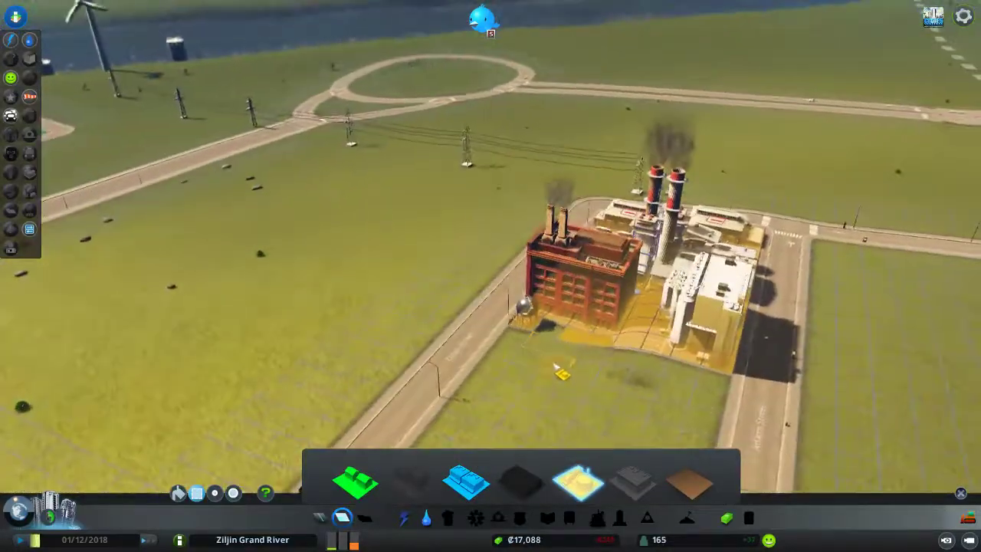
{"action": "mouse_move", "coordinate": [535, 324]}
{"action": "left_mouse_down"}
{"action": "mouse_move", "coordinate": [638, 374]}
{"action": "mouse_move", "coordinate": [521, 436]}
{"action": "mouse_move", "coordinate": [529, 398]}
{"action": "left_mouse_up"}
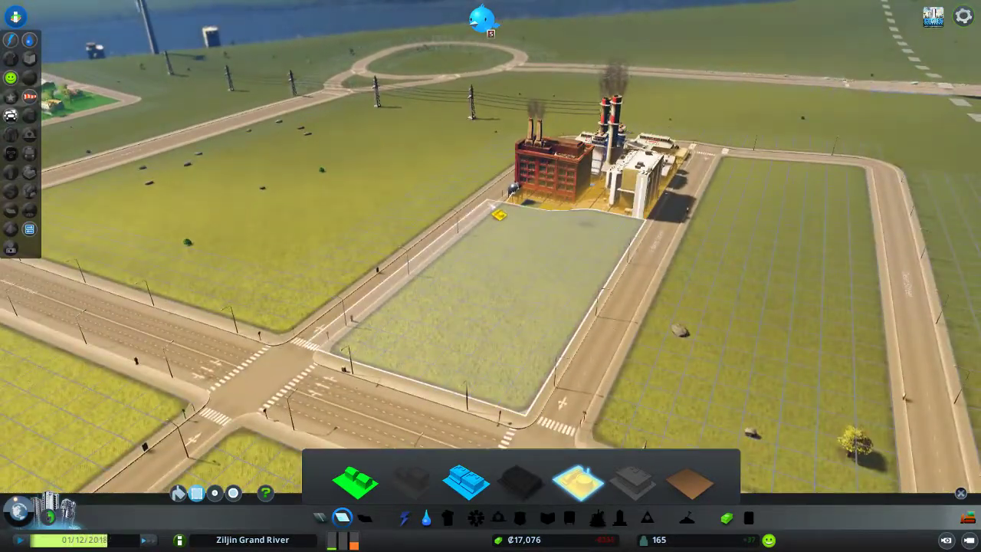
{"action": "scroll", "coordinate": [499, 215], "scroll_direction": "up", "scroll_amount": 3}
- Briefly enter bulldozer mode while surveying the neighbourhood, then leave it without demolishing
{"action": "key", "text": "b"}
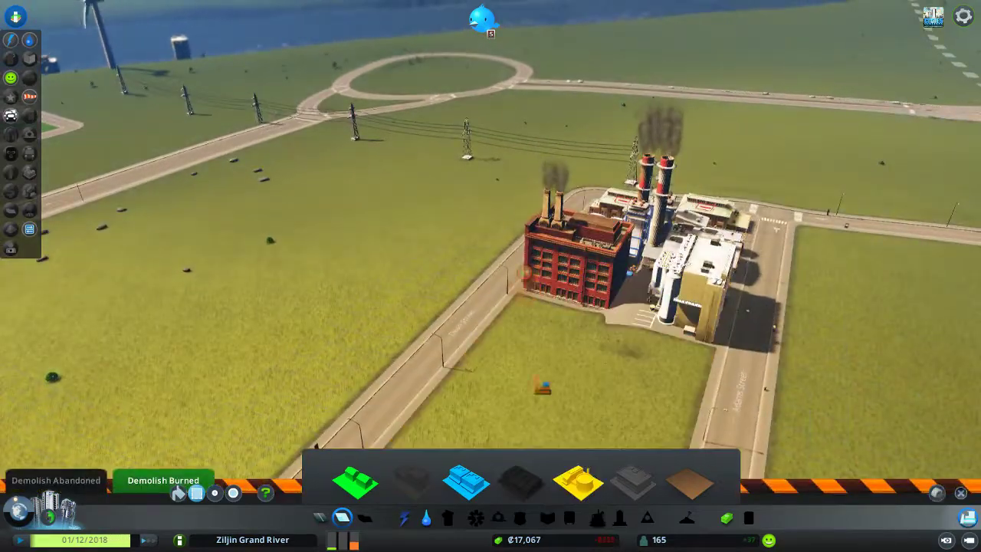
{"action": "scroll", "coordinate": [473, 369], "scroll_direction": "down", "scroll_amount": 5}
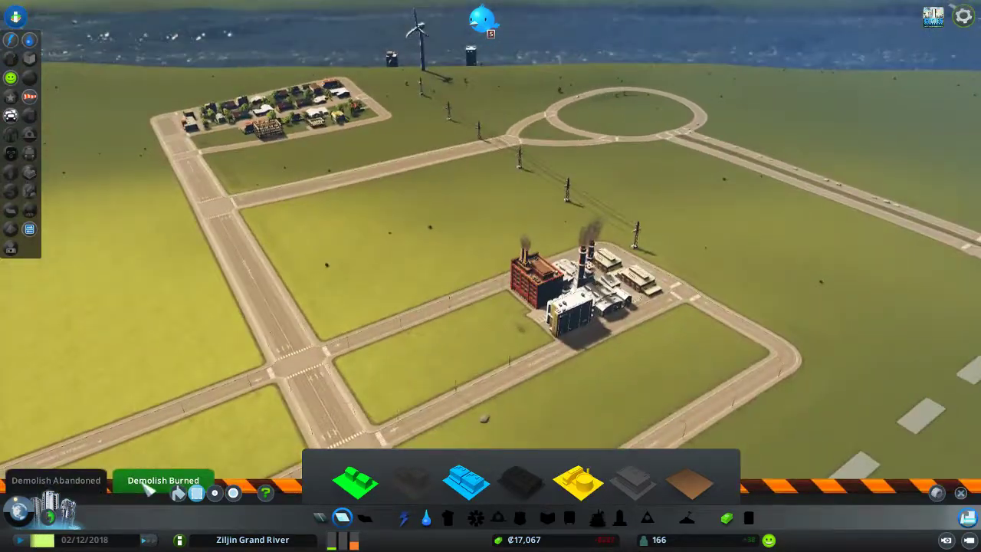
{"action": "key", "text": "a"}
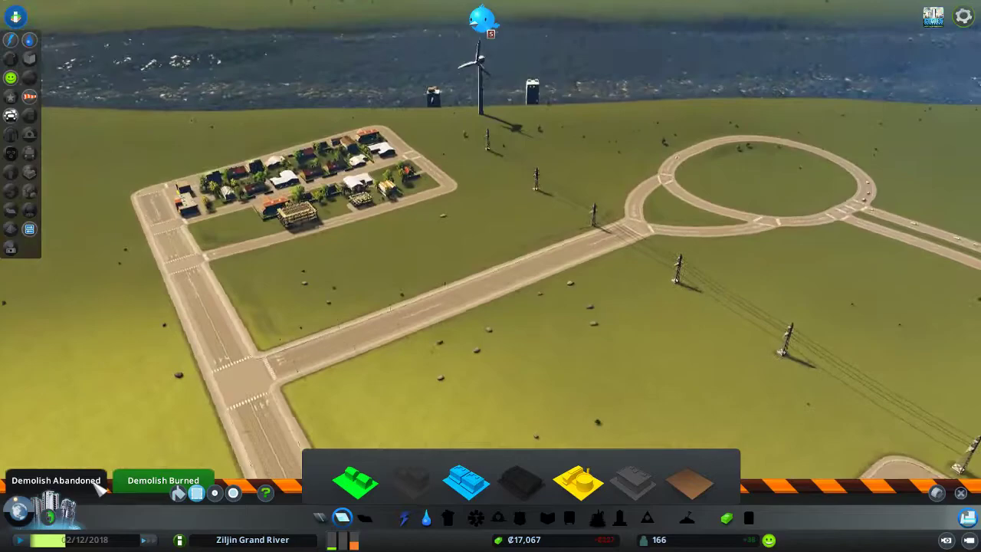
{"action": "key", "text": "e"}
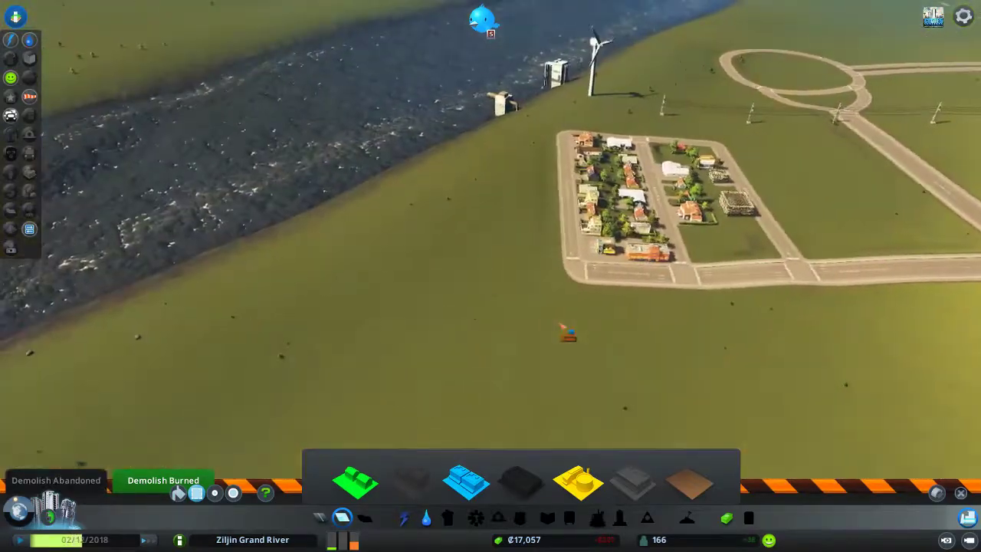
{"action": "key", "text": "e"}
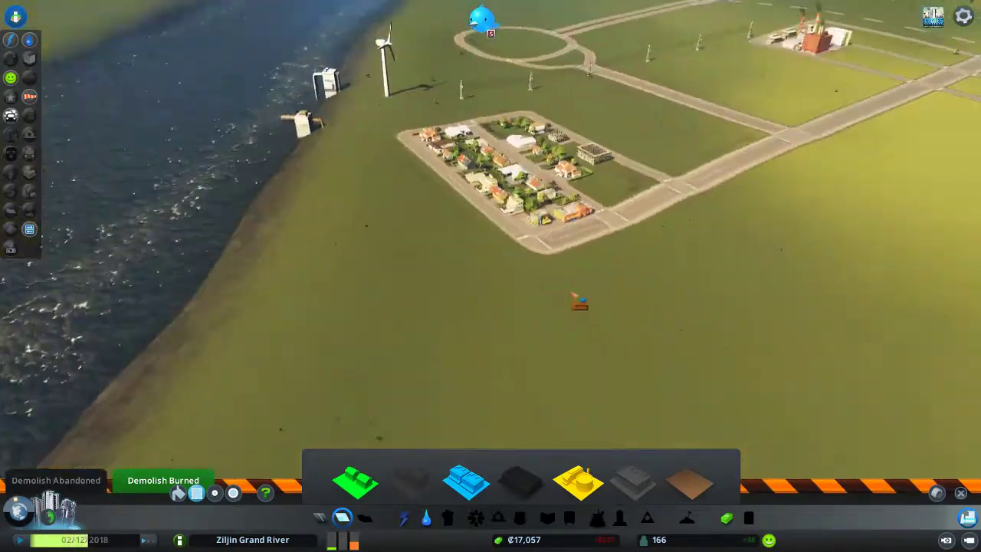
{"action": "scroll", "coordinate": [574, 302], "scroll_direction": "up", "scroll_amount": 3}
{"action": "key", "text": "e"}
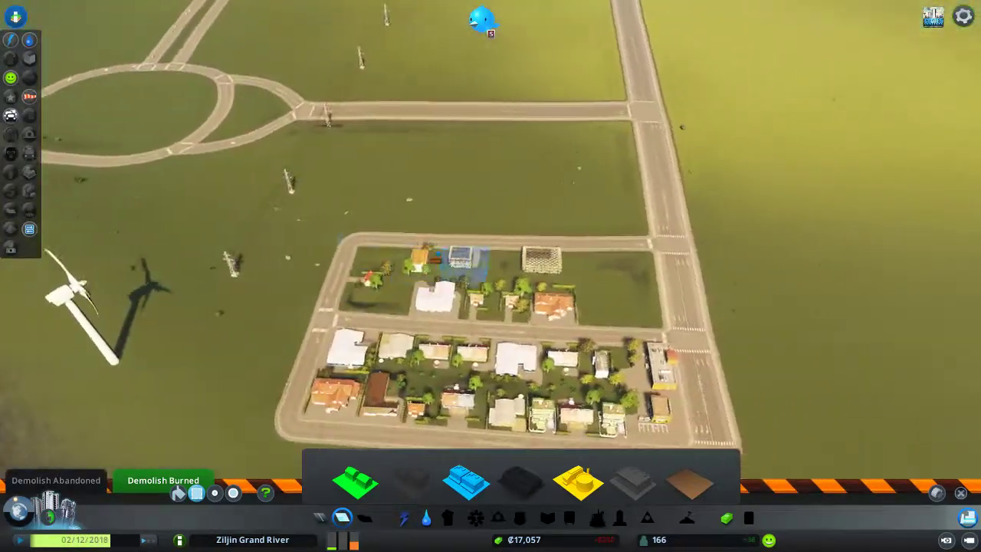
{"action": "scroll", "coordinate": [484, 272], "scroll_direction": "up", "scroll_amount": 3}
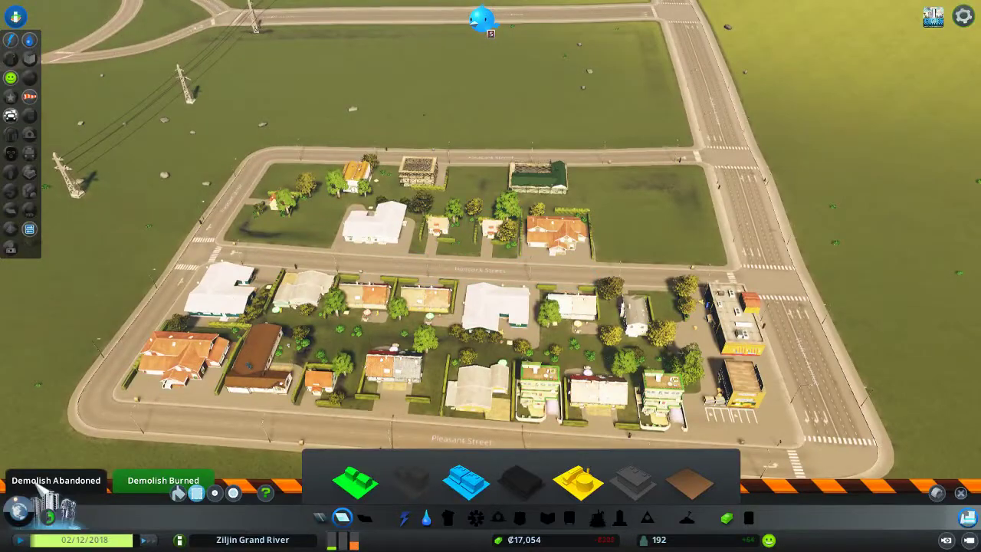
{"action": "scroll", "coordinate": [201, 455], "scroll_direction": "down", "scroll_amount": 5}
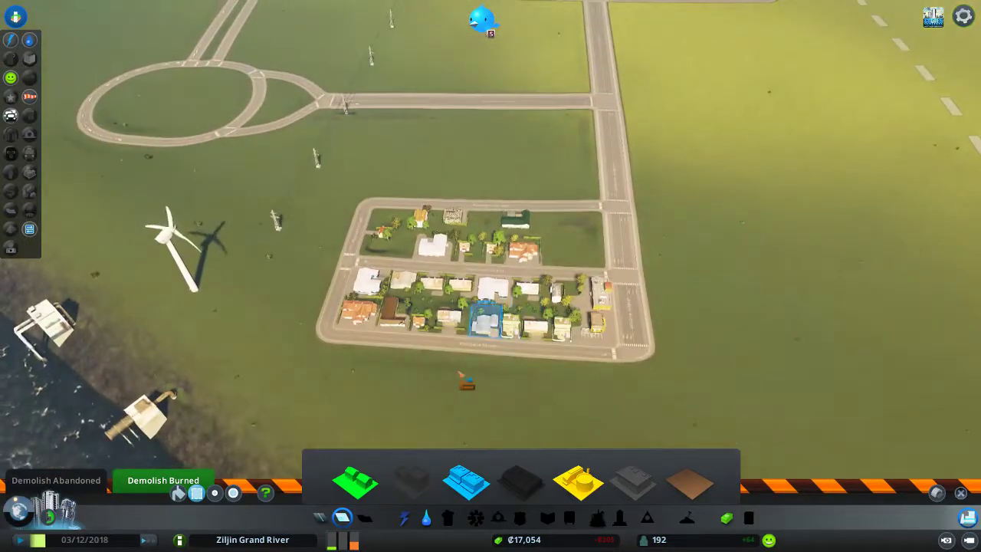
{"action": "scroll", "coordinate": [491, 322], "scroll_direction": "up", "scroll_amount": 1}
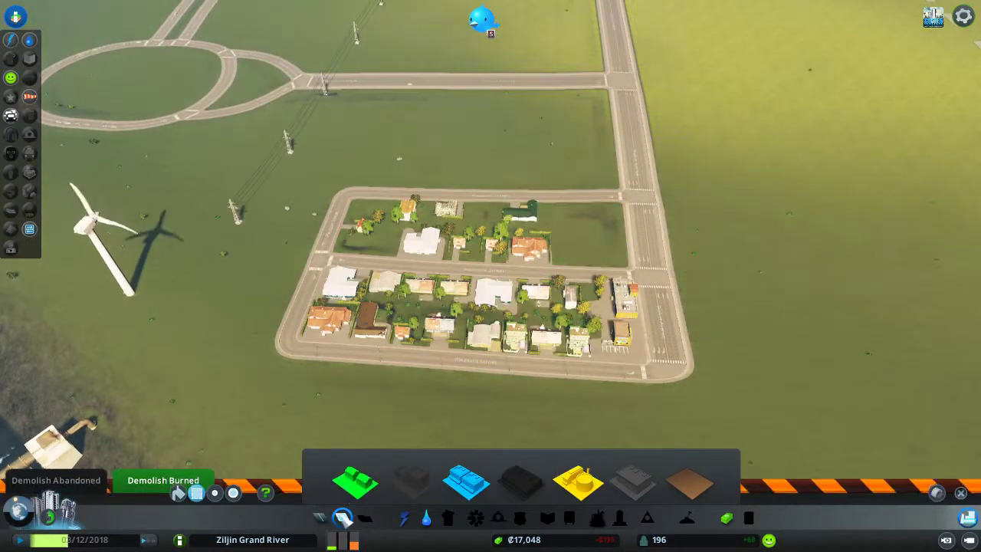
{"action": "key", "text": "Escape"}
{"action": "scroll", "coordinate": [519, 269], "scroll_direction": "up", "scroll_amount": 3}
{"action": "scroll", "coordinate": [519, 268], "scroll_direction": "down", "scroll_amount": 5}
{"action": "scroll", "coordinate": [483, 312], "scroll_direction": "up", "scroll_amount": 3}
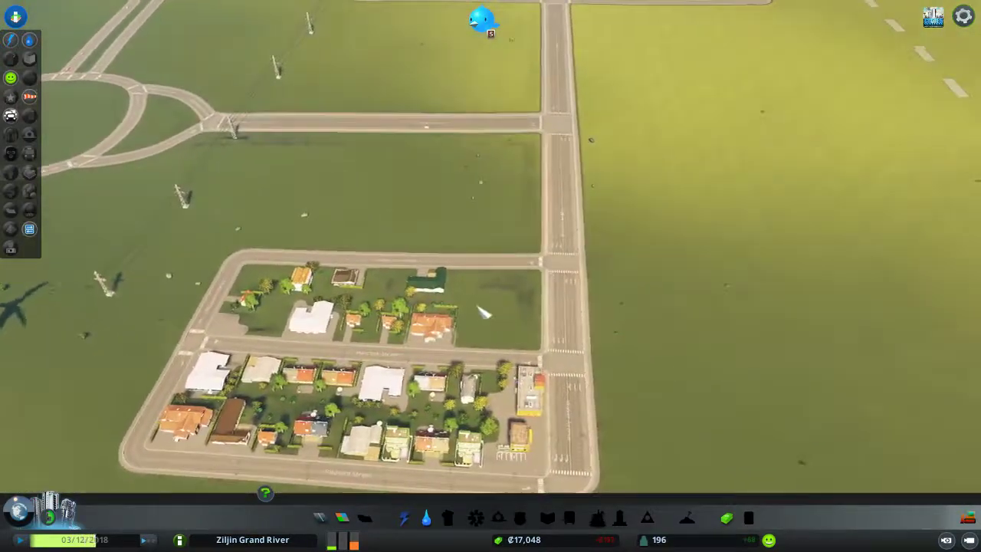
{"action": "scroll", "coordinate": [478, 271], "scroll_direction": "down", "scroll_amount": 3}
{"action": "scroll", "coordinate": [471, 256], "scroll_direction": "up", "scroll_amount": 4}
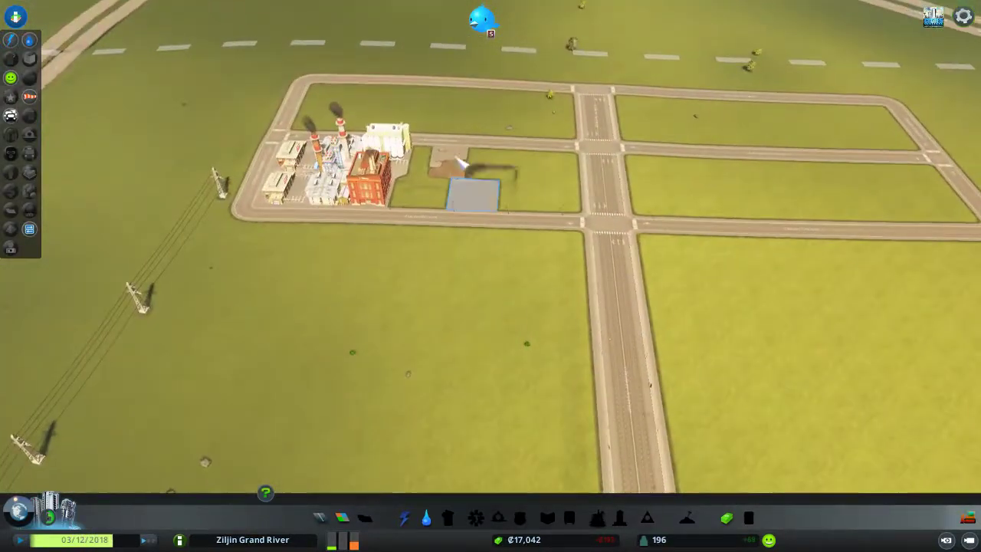
{"action": "left_click", "coordinate": [456, 218]}
{"action": "scroll", "coordinate": [452, 223], "scroll_direction": "down", "scroll_amount": 2}
{"action": "scroll", "coordinate": [453, 230], "scroll_direction": "down", "scroll_amount": 3}
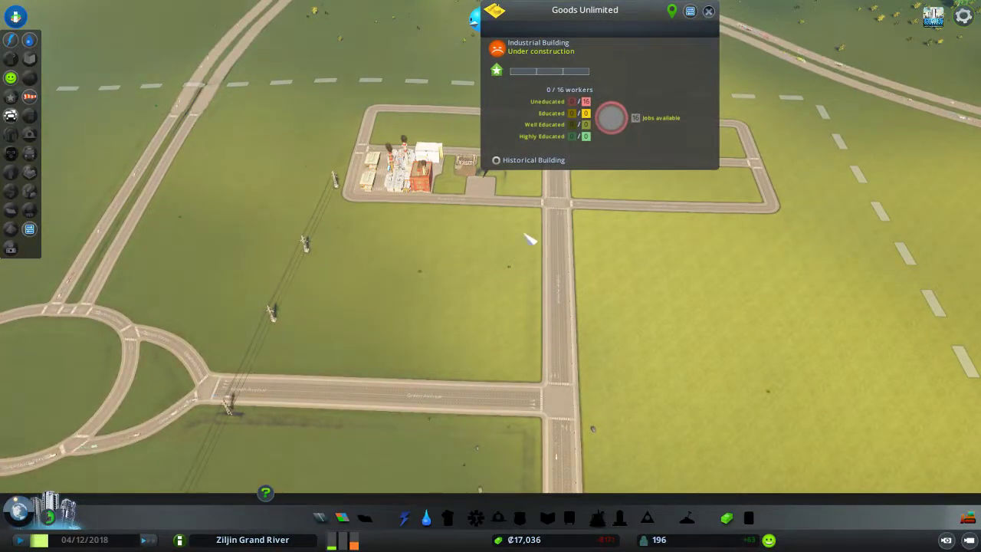
{"action": "key", "text": "w"}
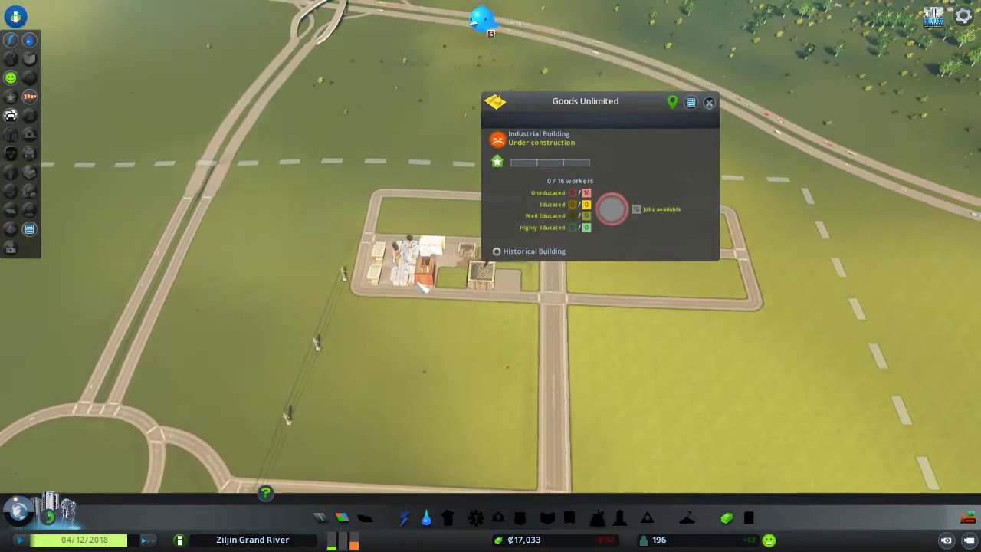
{"action": "scroll", "coordinate": [529, 239], "scroll_direction": "up", "scroll_amount": 2}
{"action": "scroll", "coordinate": [414, 161], "scroll_direction": "down", "scroll_amount": 2}
{"action": "scroll", "coordinate": [414, 161], "scroll_direction": "down", "scroll_amount": 2}
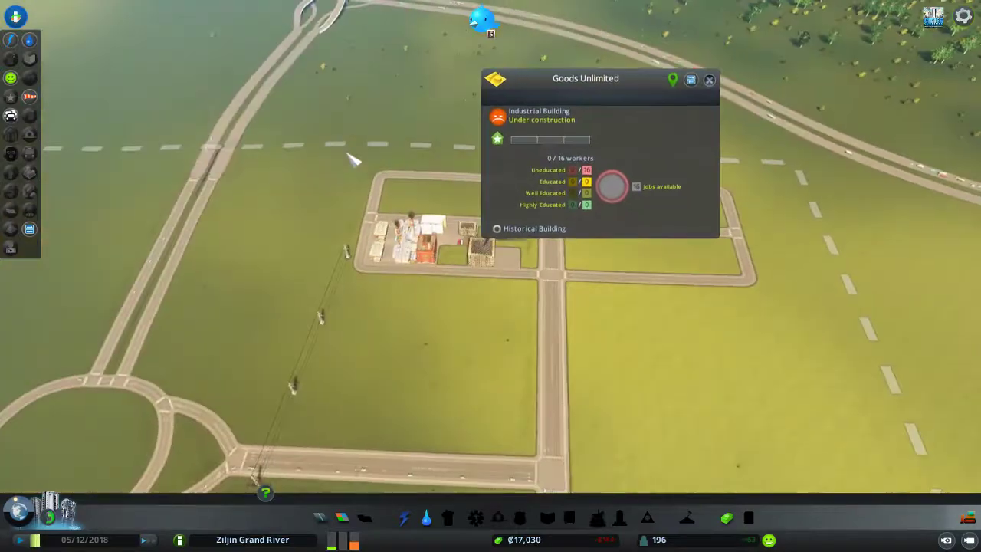
{"action": "key", "text": "Escape"}
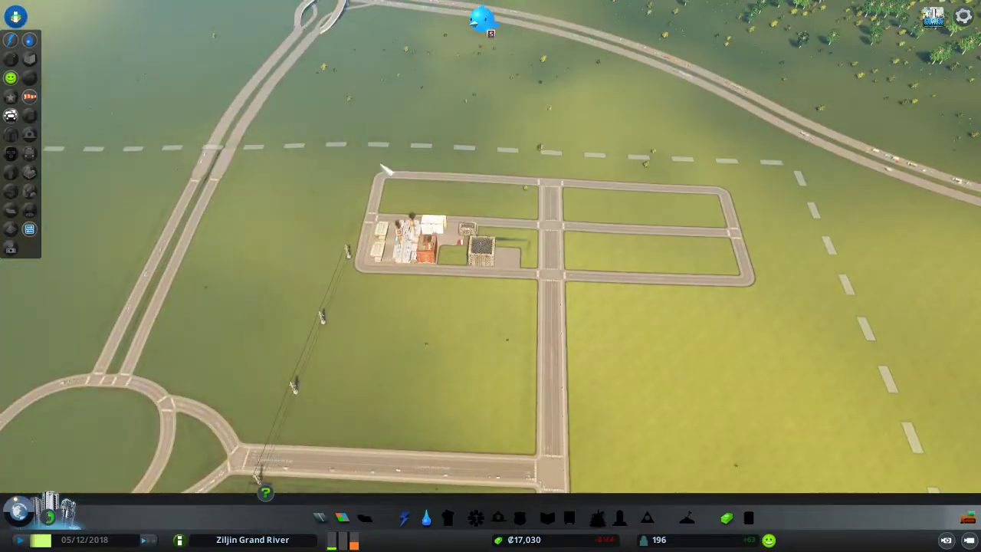
{"action": "scroll", "coordinate": [499, 466], "scroll_direction": "up", "scroll_amount": 2}
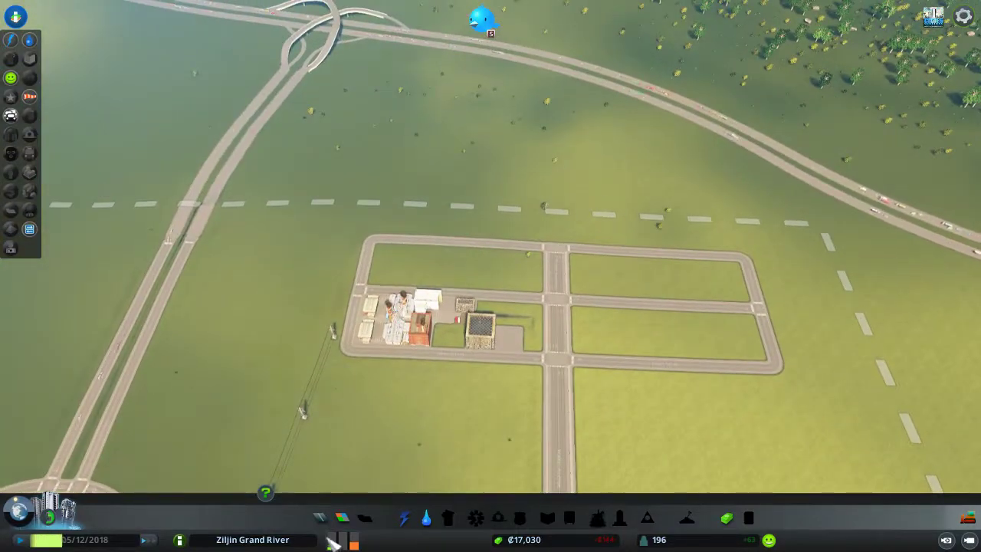
{"action": "scroll", "coordinate": [481, 364], "scroll_direction": "up", "scroll_amount": 3}
{"action": "scroll", "coordinate": [398, 307], "scroll_direction": "down", "scroll_amount": 2}
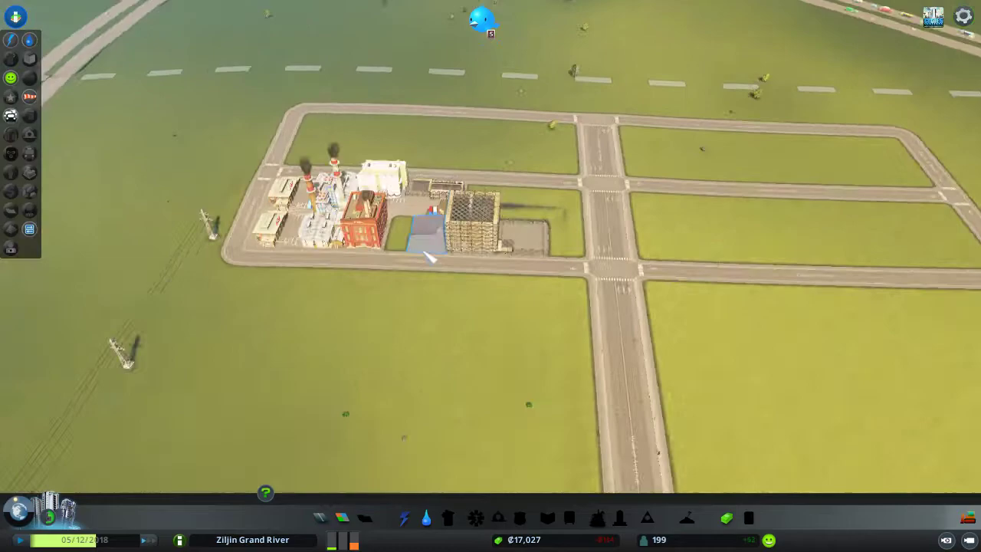
{"action": "scroll", "coordinate": [429, 257], "scroll_direction": "down", "scroll_amount": 2}
{"action": "left_click", "coordinate": [429, 230]}
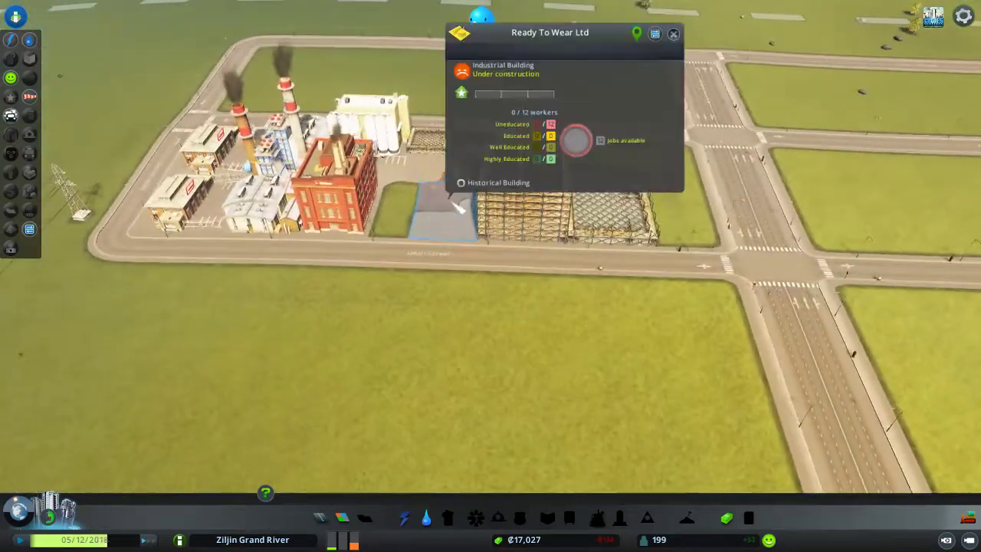
{"action": "key", "text": "s"}
{"action": "left_click", "coordinate": [434, 307]}
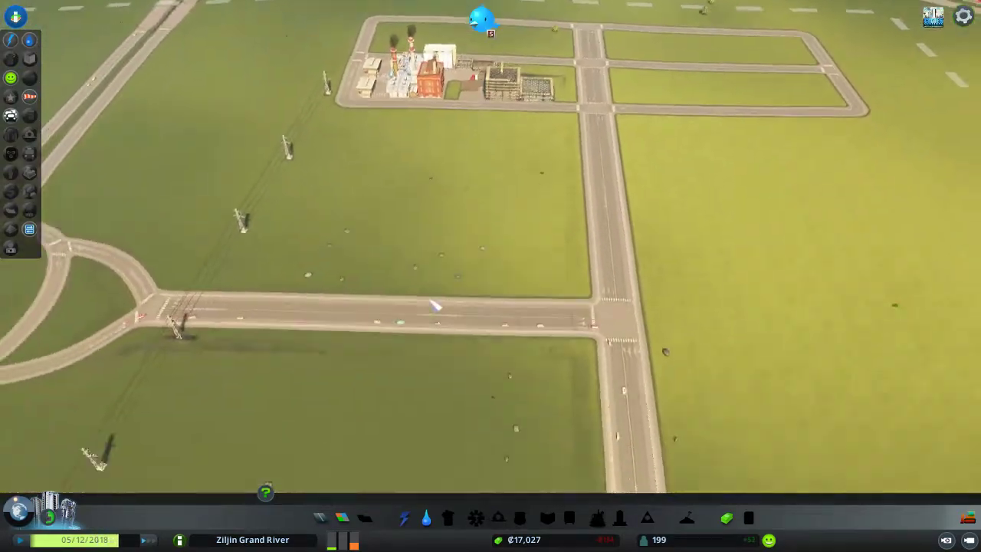
{"action": "key", "text": "s"}
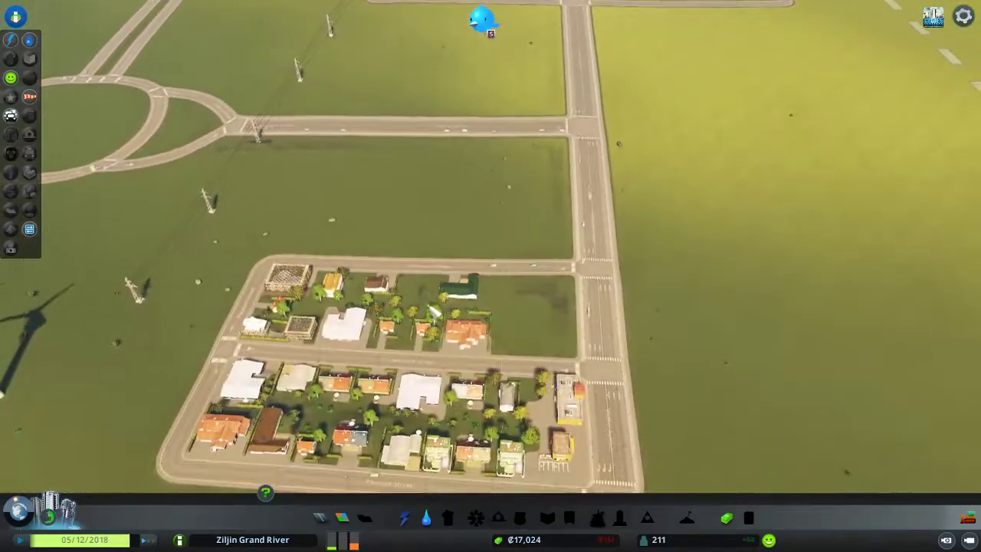
{"action": "key", "text": "w"}
{"action": "scroll", "coordinate": [441, 301], "scroll_direction": "up", "scroll_amount": 3}
{"action": "scroll", "coordinate": [443, 298], "scroll_direction": "down", "scroll_amount": 2}
{"action": "scroll", "coordinate": [441, 322], "scroll_direction": "down", "scroll_amount": 3}
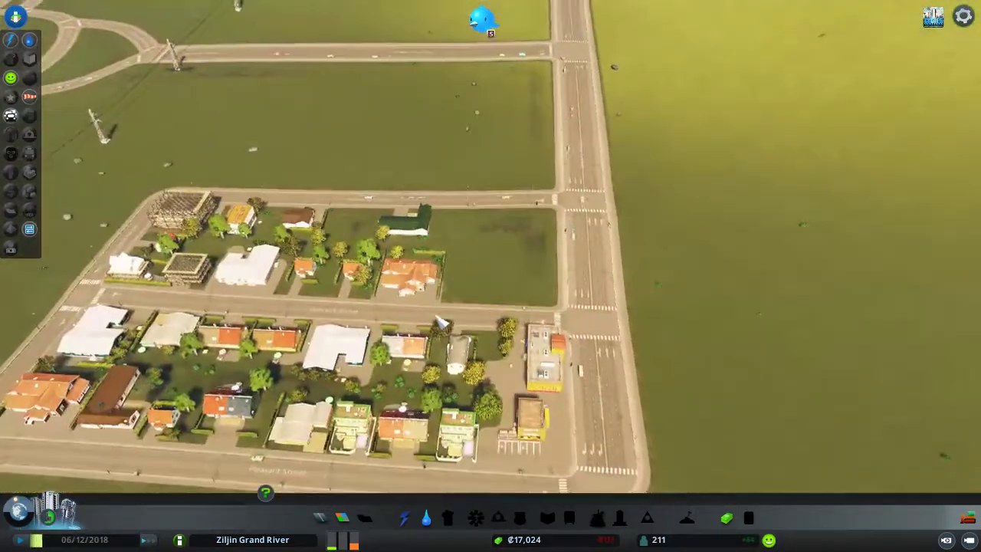
{"action": "key", "text": "f"}
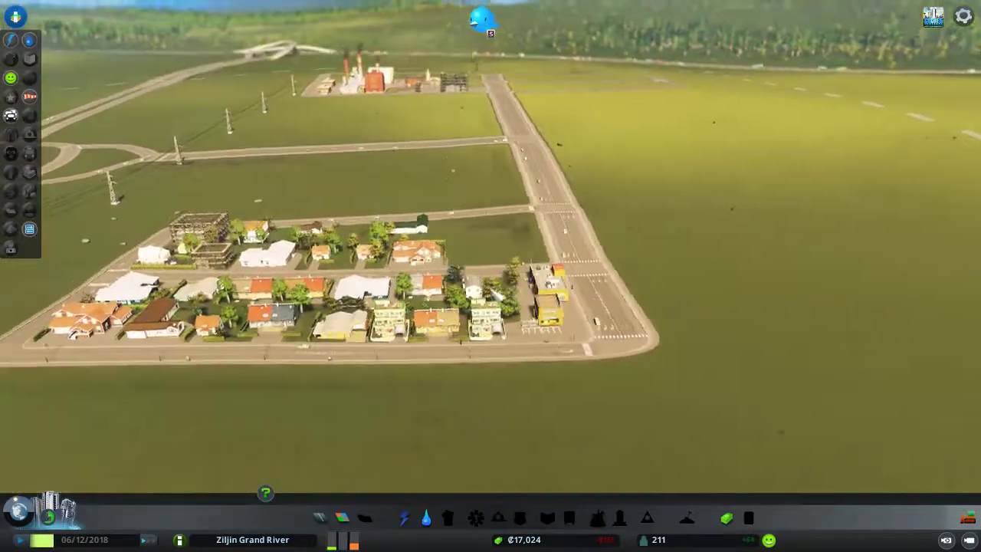
{"action": "key", "text": "a"}
{"action": "scroll", "coordinate": [491, 307], "scroll_direction": "up", "scroll_amount": 2}
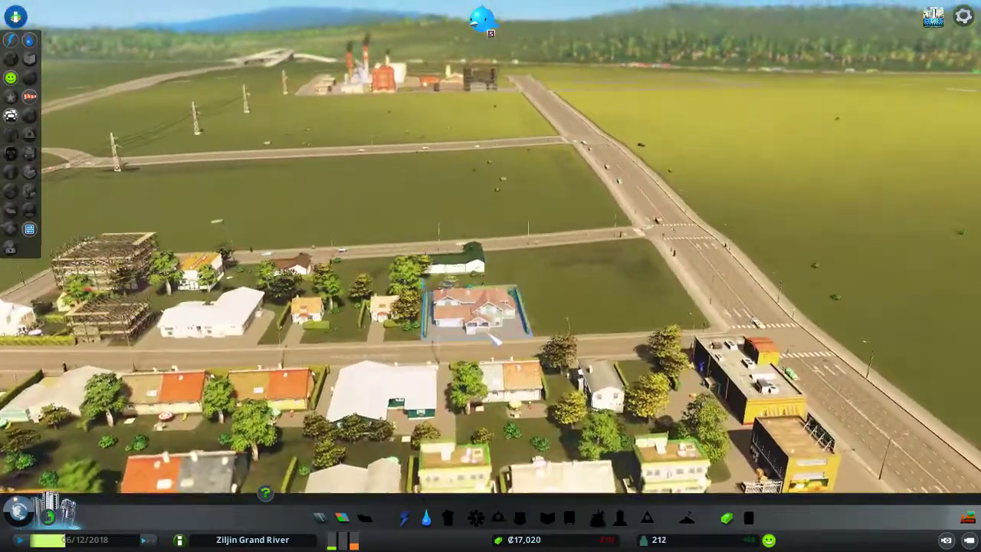
{"action": "scroll", "coordinate": [491, 307], "scroll_direction": "down", "scroll_amount": 3}
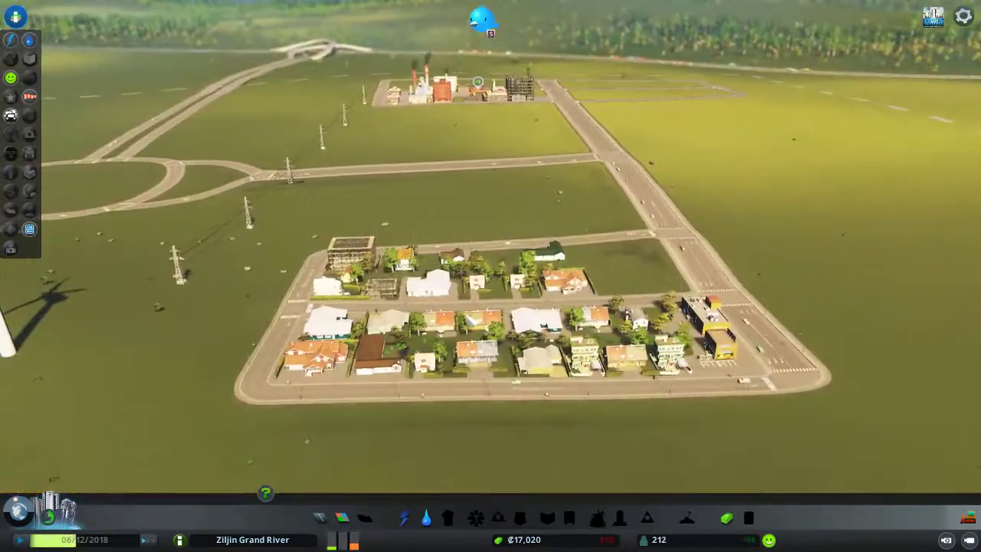
{"action": "key", "text": "r"}
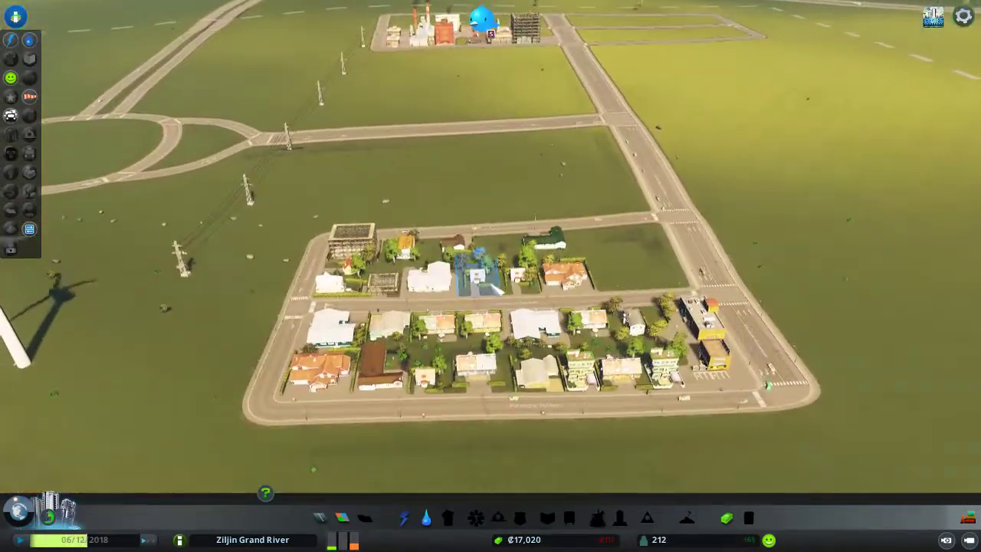
{"action": "scroll", "coordinate": [490, 307], "scroll_direction": "down", "scroll_amount": 3}
{"action": "scroll", "coordinate": [491, 306], "scroll_direction": "up", "scroll_amount": 2}
{"action": "scroll", "coordinate": [491, 306], "scroll_direction": "up", "scroll_amount": 1}
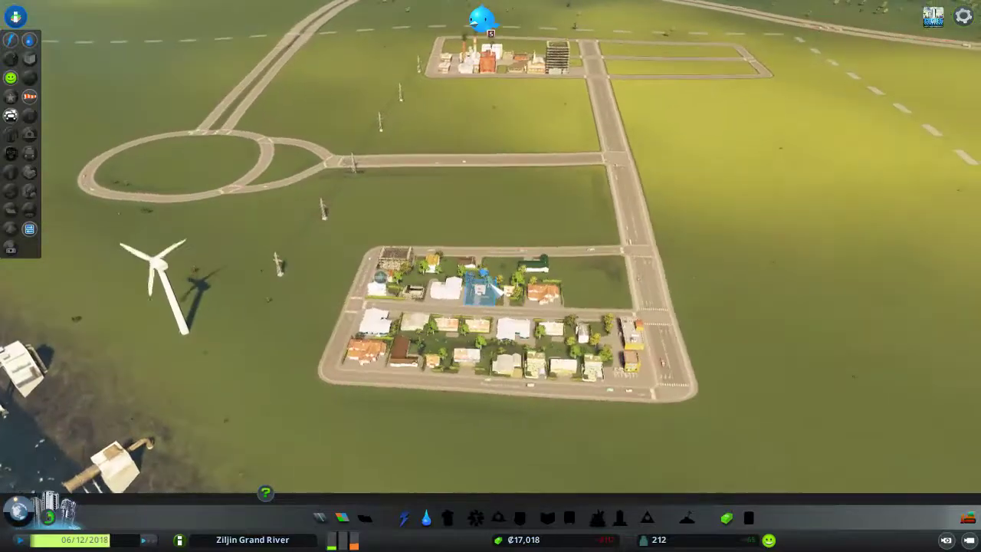
{"action": "key", "text": "d"}
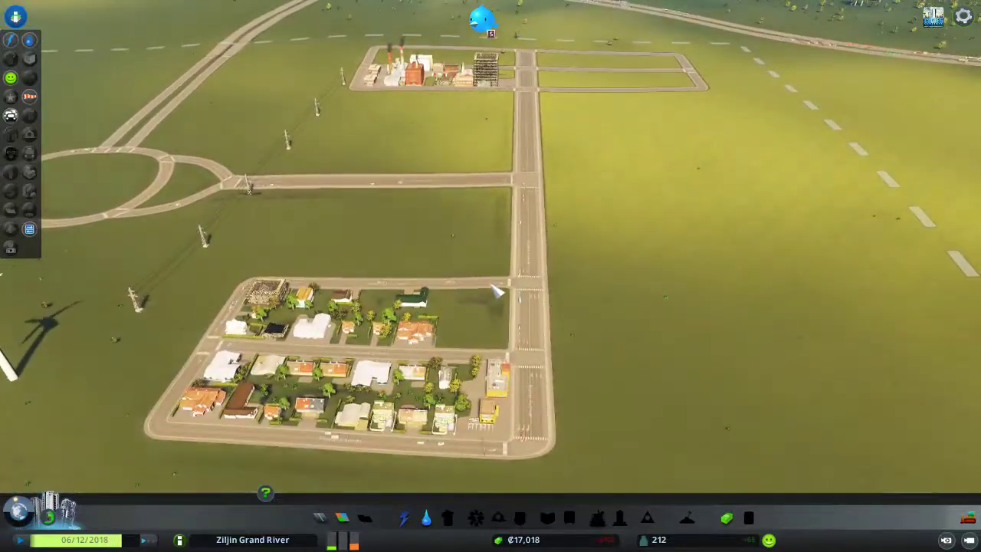
{"action": "scroll", "coordinate": [494, 289], "scroll_direction": "up", "scroll_amount": 3}
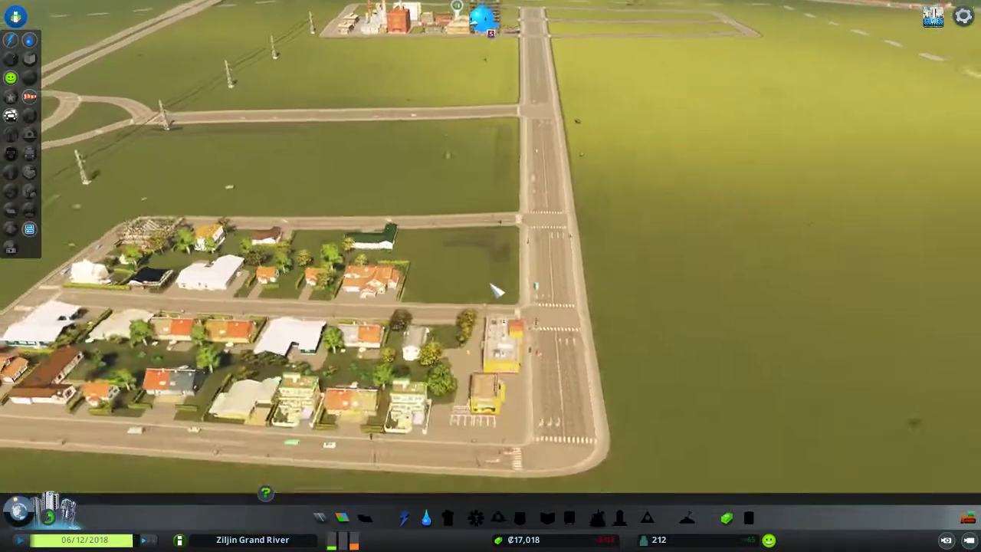
{"action": "scroll", "coordinate": [497, 290], "scroll_direction": "up", "scroll_amount": 2}
{"action": "key", "text": "d"}
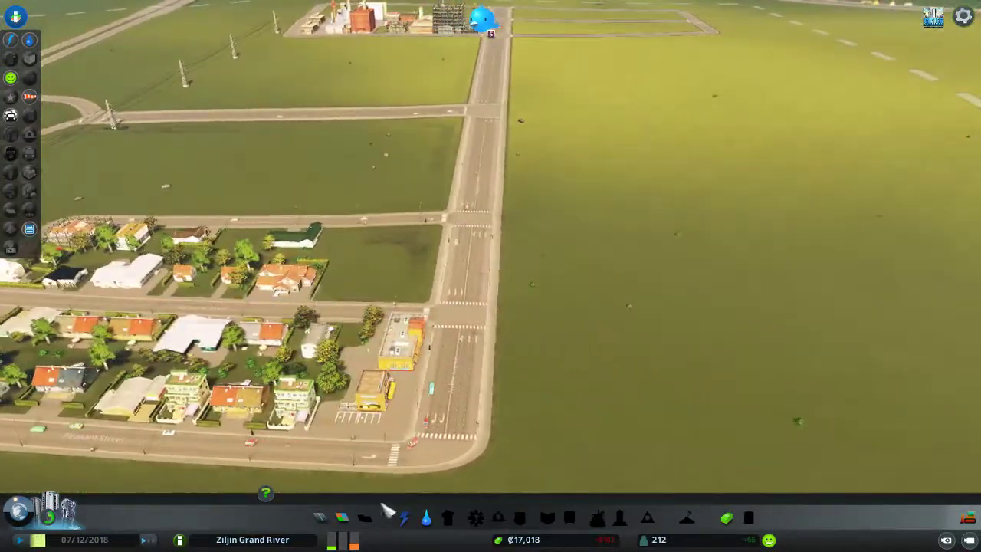
{"action": "left_click", "coordinate": [341, 519]}
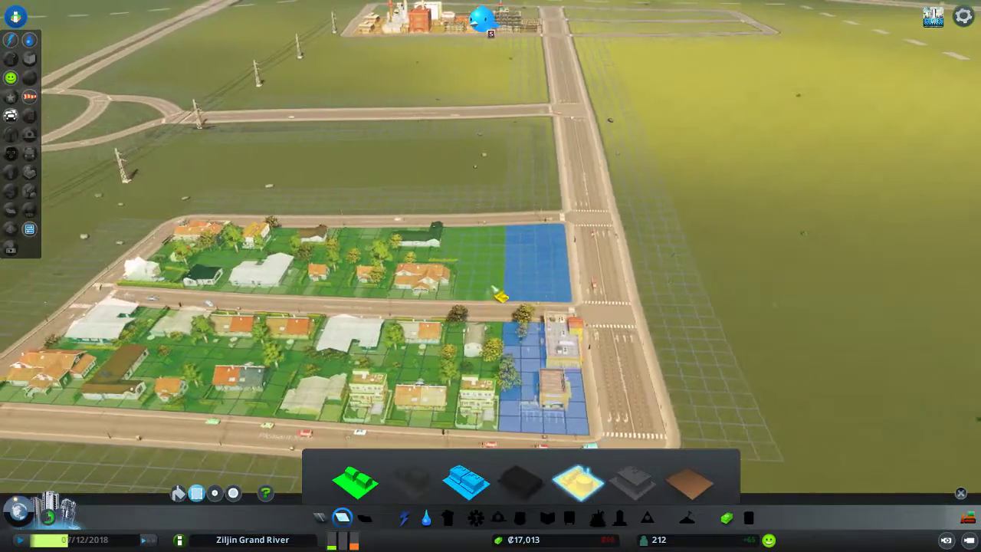
{"action": "scroll", "coordinate": [493, 285], "scroll_direction": "down", "scroll_amount": 3}
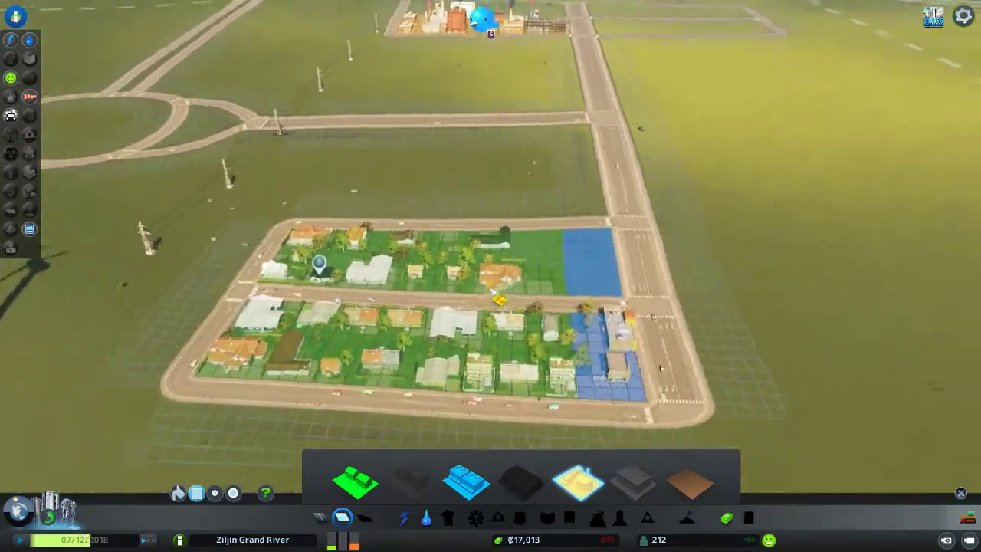
{"action": "scroll", "coordinate": [460, 302], "scroll_direction": "down", "scroll_amount": 3}
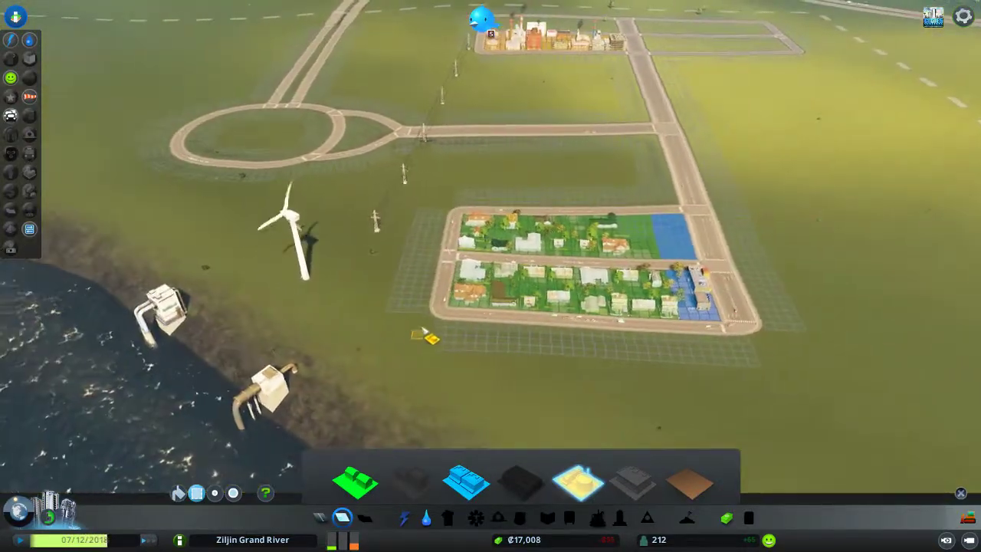
{"action": "scroll", "coordinate": [414, 334], "scroll_direction": "up", "scroll_amount": 3}
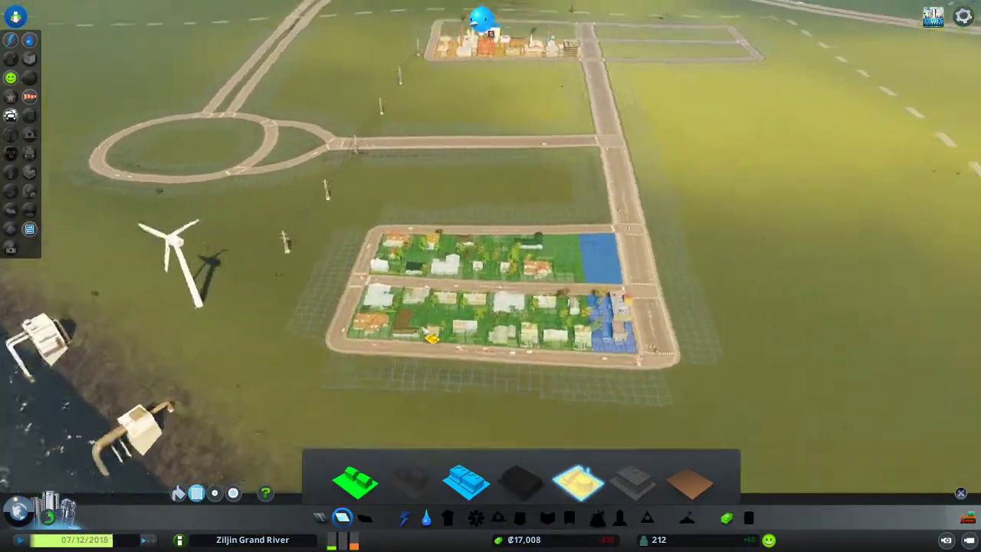
{"action": "scroll", "coordinate": [391, 384], "scroll_direction": "up", "scroll_amount": 3}
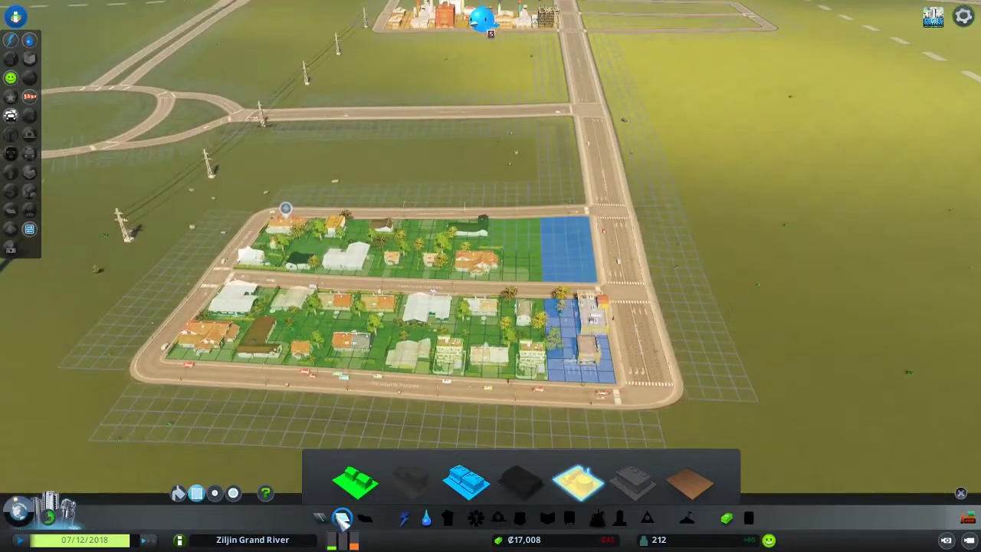
{"action": "left_click", "coordinate": [342, 519]}
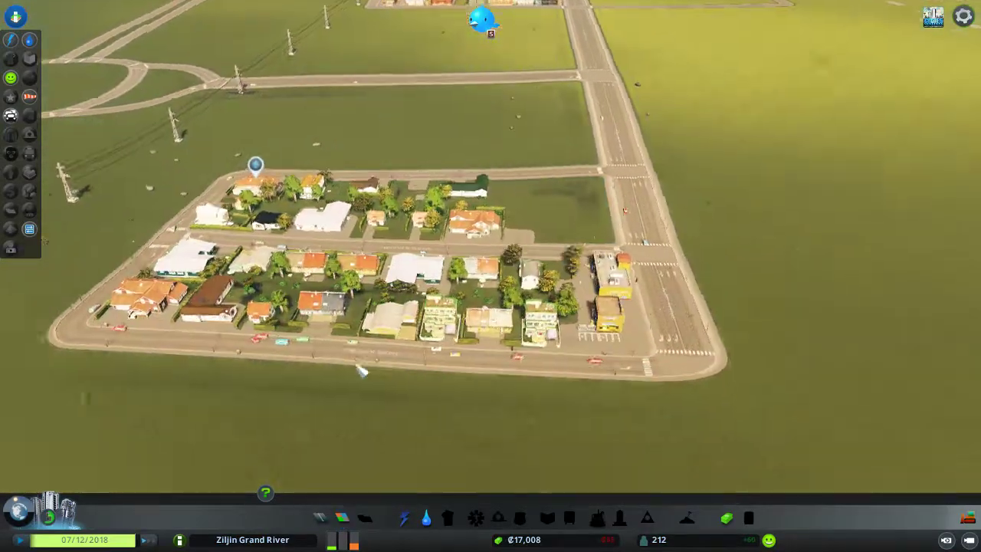
{"action": "scroll", "coordinate": [360, 369], "scroll_direction": "up", "scroll_amount": 3}
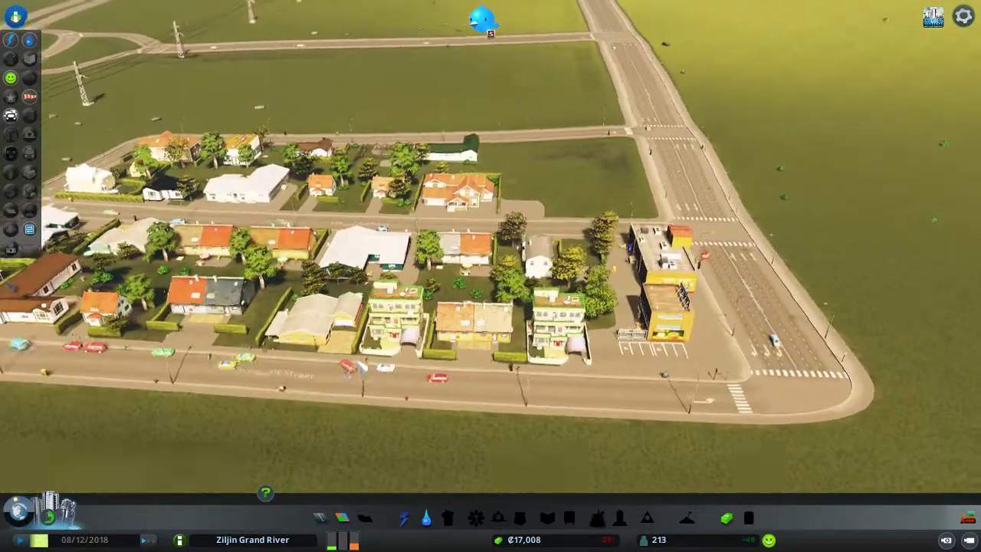
{"action": "scroll", "coordinate": [490, 379], "scroll_direction": "up", "scroll_amount": 3}
{"action": "scroll", "coordinate": [498, 386], "scroll_direction": "up", "scroll_amount": 3}
{"action": "scroll", "coordinate": [444, 376], "scroll_direction": "up", "scroll_amount": 2}
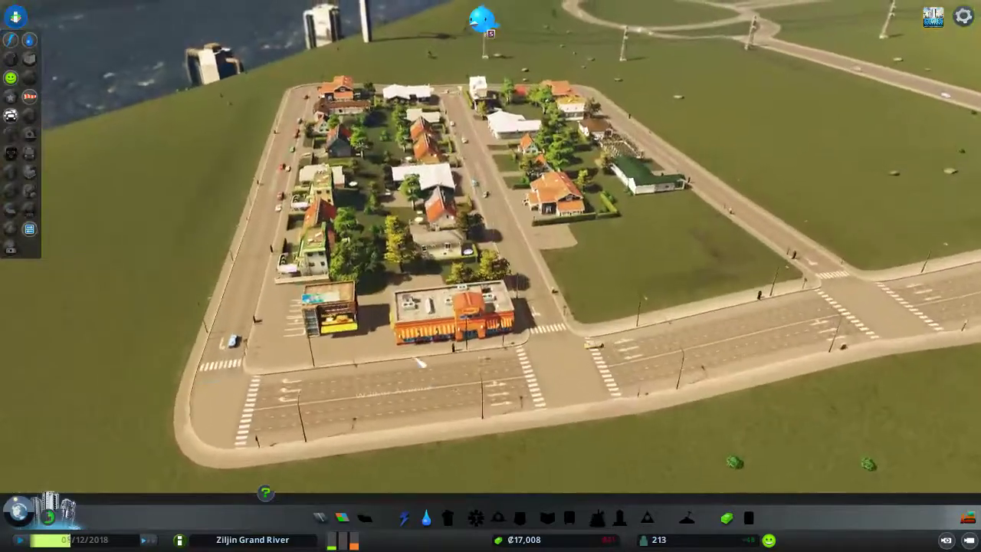
{"action": "scroll", "coordinate": [414, 380], "scroll_direction": "up", "scroll_amount": 2}
{"action": "scroll", "coordinate": [387, 385], "scroll_direction": "up", "scroll_amount": 2}
{"action": "left_click", "coordinate": [387, 384]}
{"action": "scroll", "coordinate": [391, 384], "scroll_direction": "up", "scroll_amount": 2}
{"action": "scroll", "coordinate": [414, 384], "scroll_direction": "up", "scroll_amount": 1}
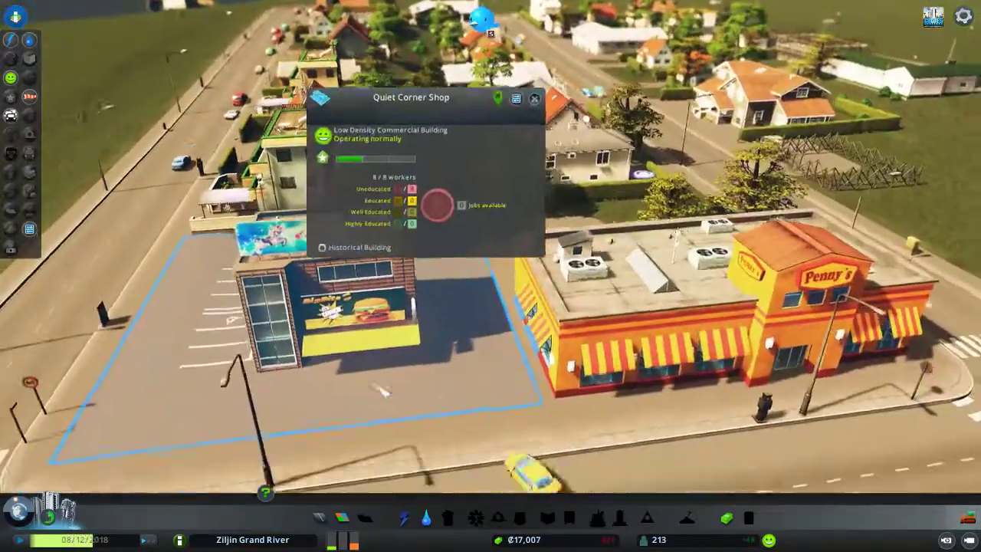
{"action": "scroll", "coordinate": [429, 384], "scroll_direction": "up", "scroll_amount": 1}
{"action": "scroll", "coordinate": [447, 385], "scroll_direction": "up", "scroll_amount": 2}
{"action": "left_click", "coordinate": [447, 385]}
{"action": "scroll", "coordinate": [447, 385], "scroll_direction": "down", "scroll_amount": 2}
{"action": "scroll", "coordinate": [498, 375], "scroll_direction": "down", "scroll_amount": 3}
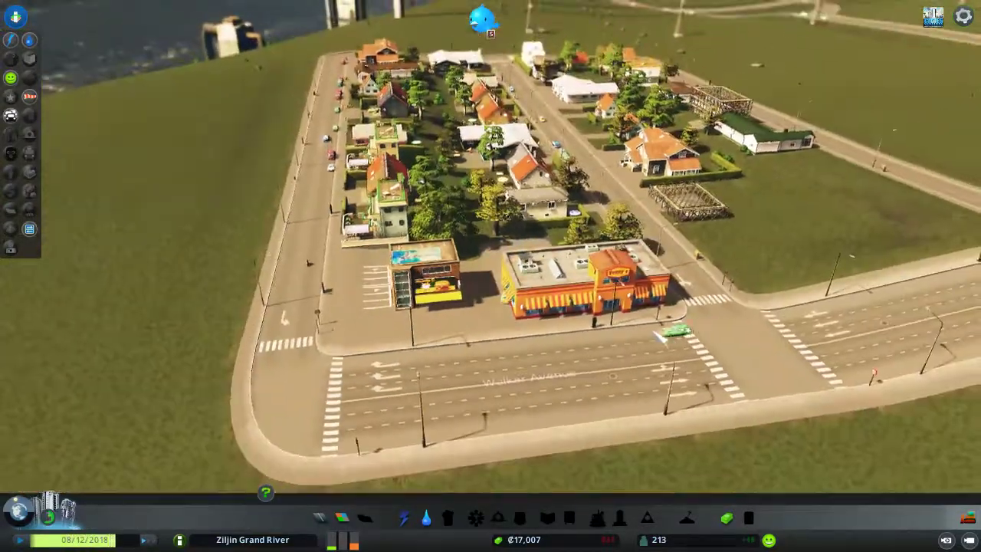
{"action": "scroll", "coordinate": [575, 360], "scroll_direction": "down", "scroll_amount": 2}
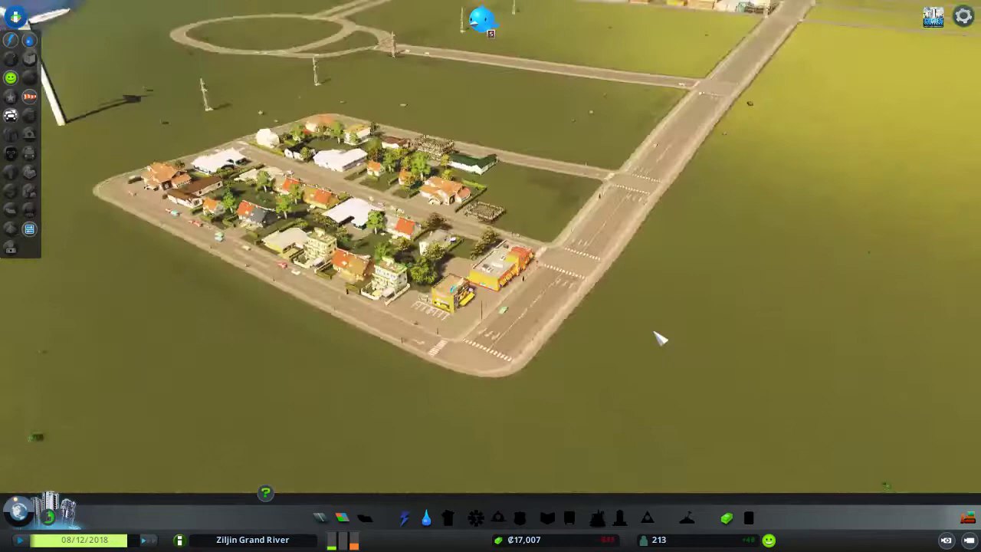
{"action": "key", "text": "e"}
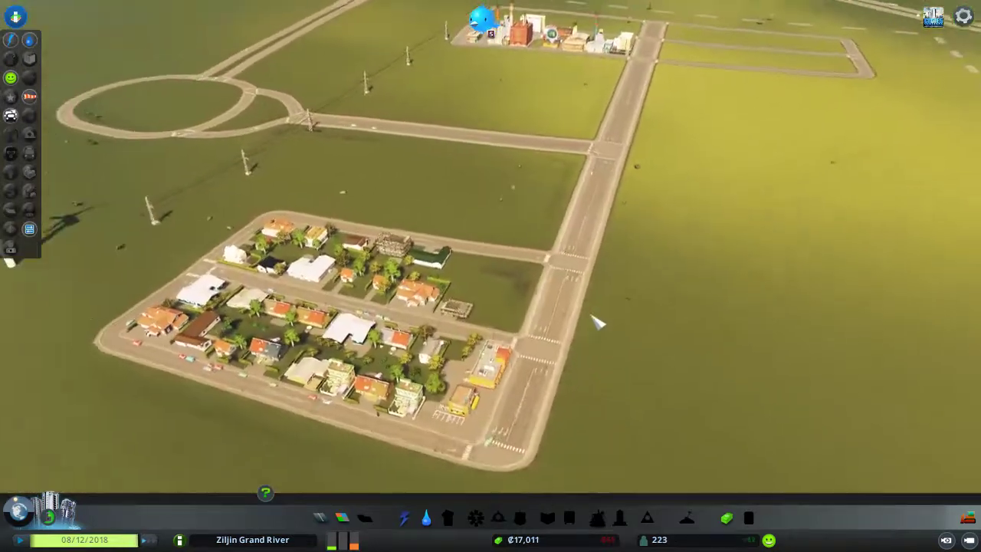
- Review water/sewage then electricity coverage and choose the Wind Turbine from the power toolbar
{"action": "left_click", "coordinate": [427, 518]}
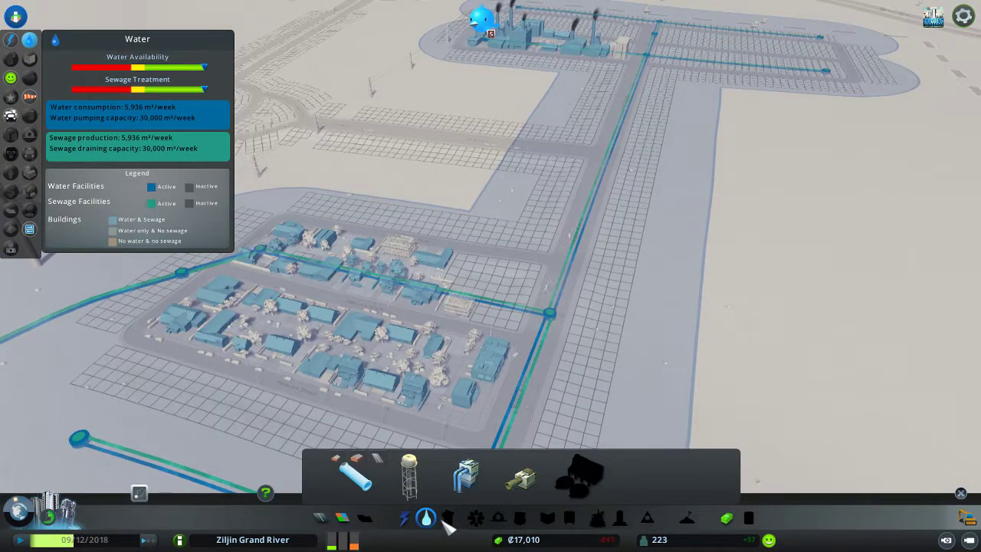
{"action": "scroll", "coordinate": [390, 488], "scroll_direction": "up", "scroll_amount": 3}
{"action": "left_click", "coordinate": [405, 519]}
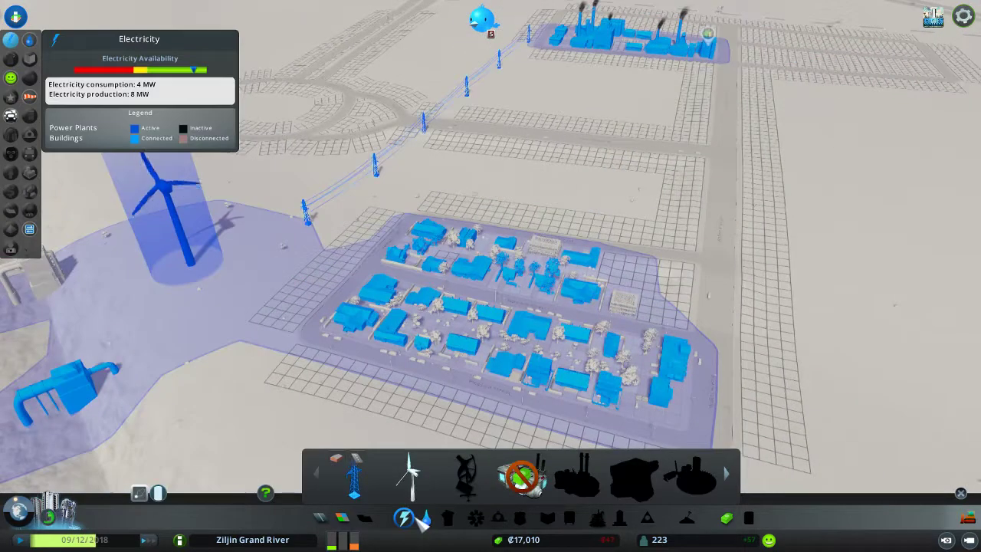
{"action": "key", "text": "e"}
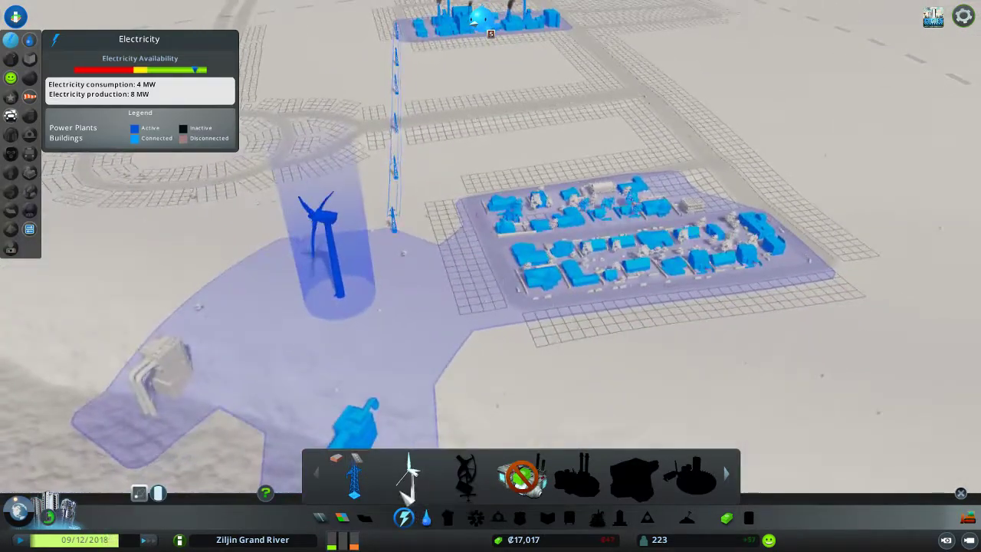
{"action": "left_click", "coordinate": [412, 487]}
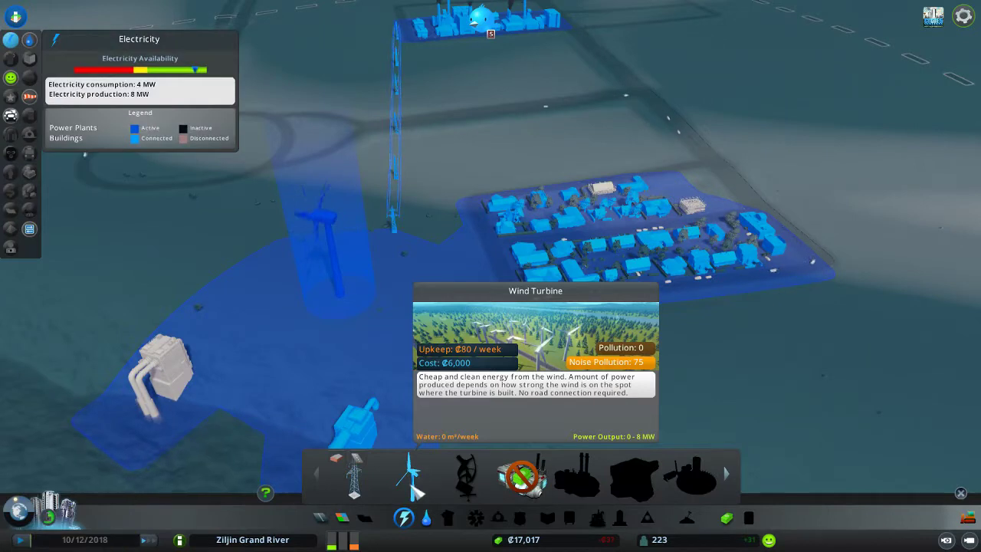
{"action": "key", "text": "e"}
{"action": "scroll", "coordinate": [430, 488], "scroll_direction": "down", "scroll_amount": 1}
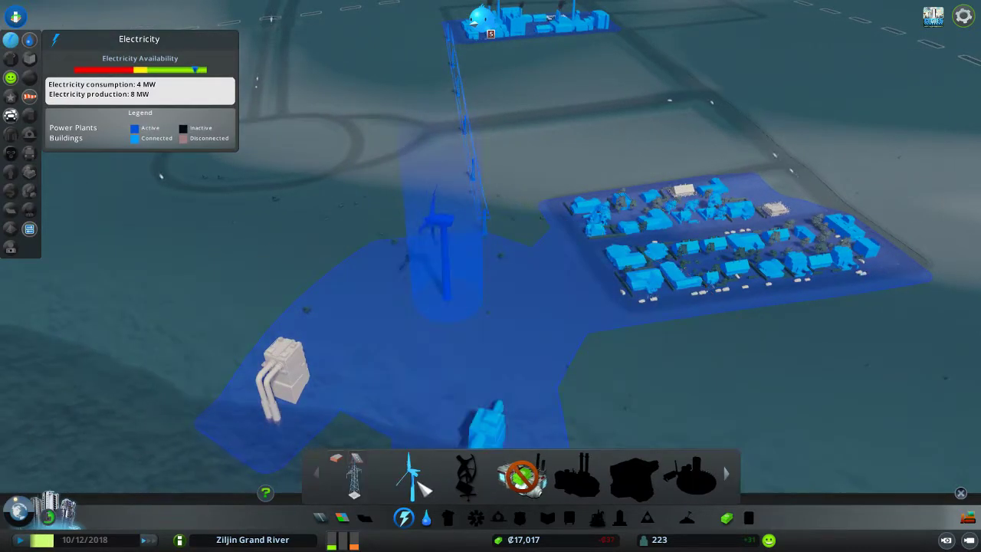
{"action": "key", "text": "a"}
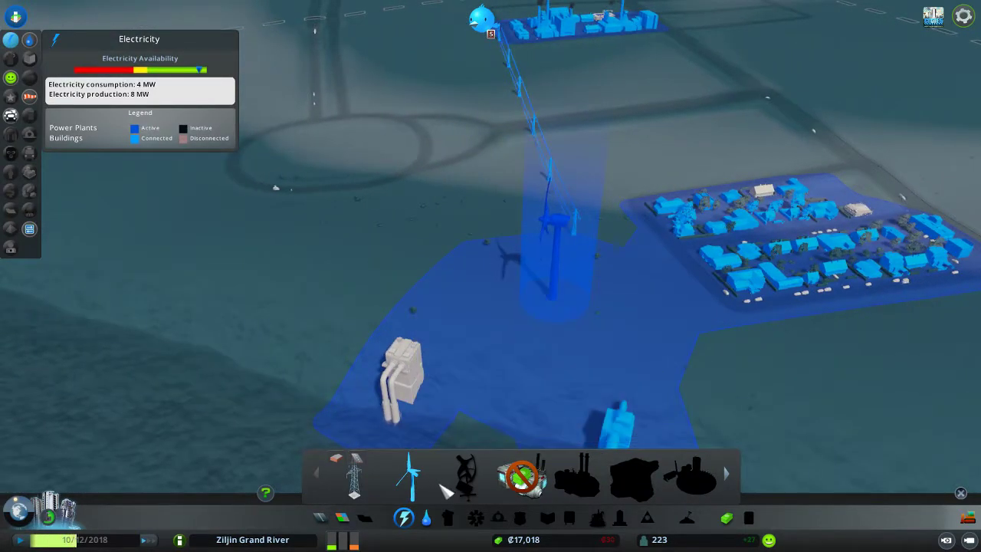
{"action": "mouse_move", "coordinate": [411, 476]}
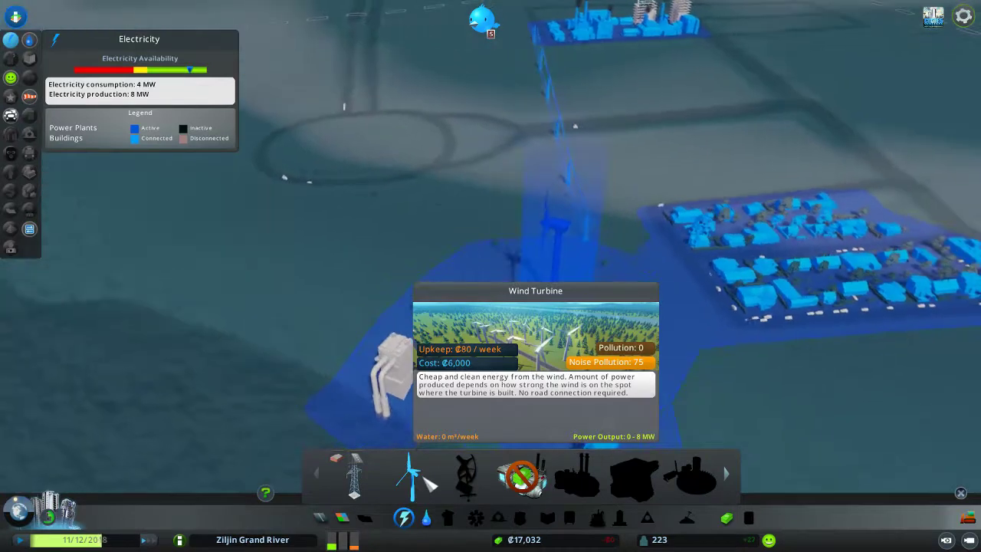
- Move the camera over the town to find a spot with the Wind Turbine ready to place
{"action": "left_click", "coordinate": [424, 475]}
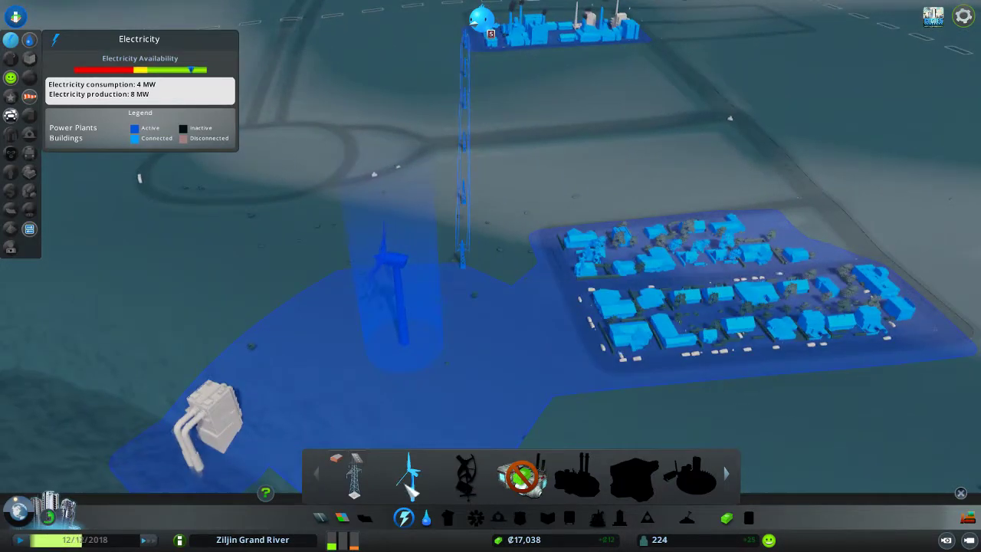
{"action": "key", "text": "a"}
{"action": "mouse_move", "coordinate": [410, 476]}
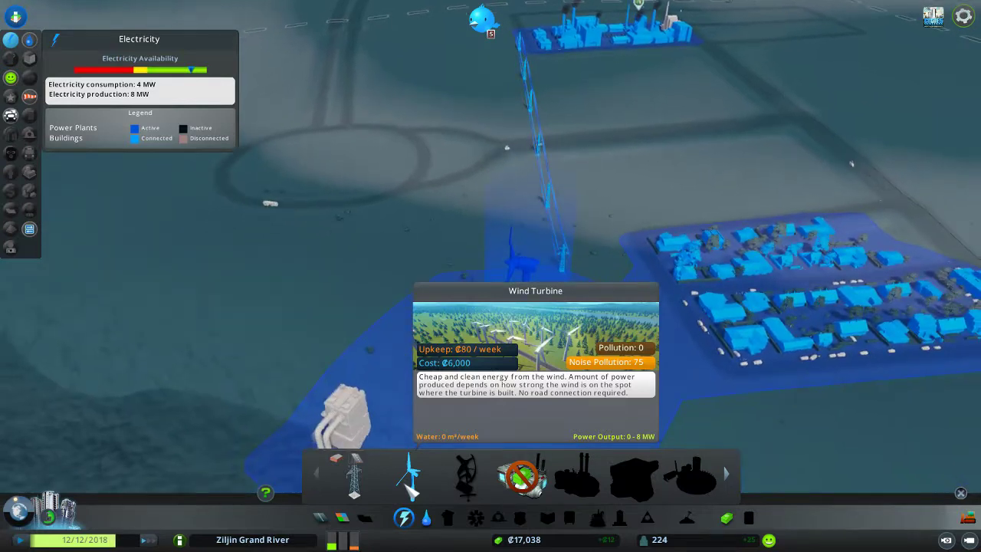
{"action": "key", "text": "d"}
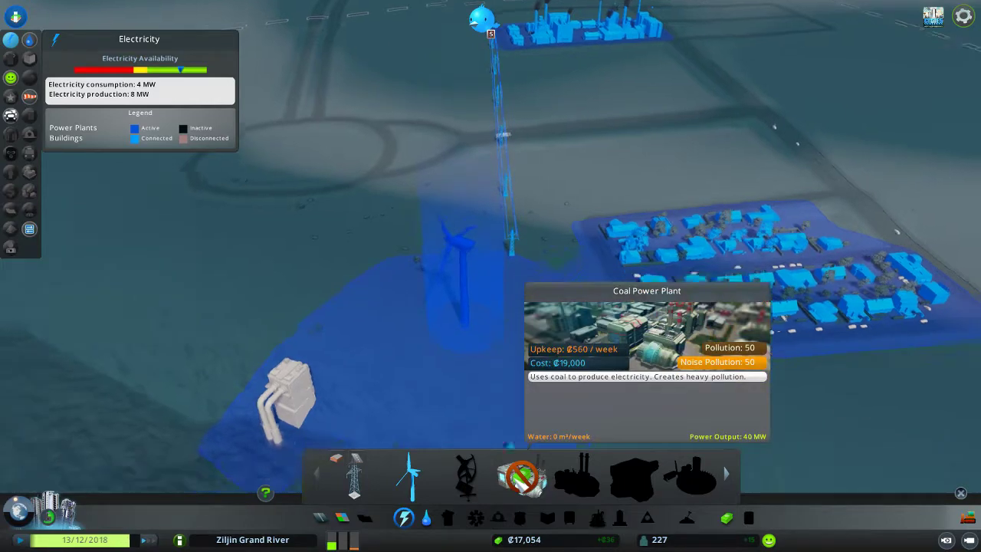
{"action": "key", "text": "d"}
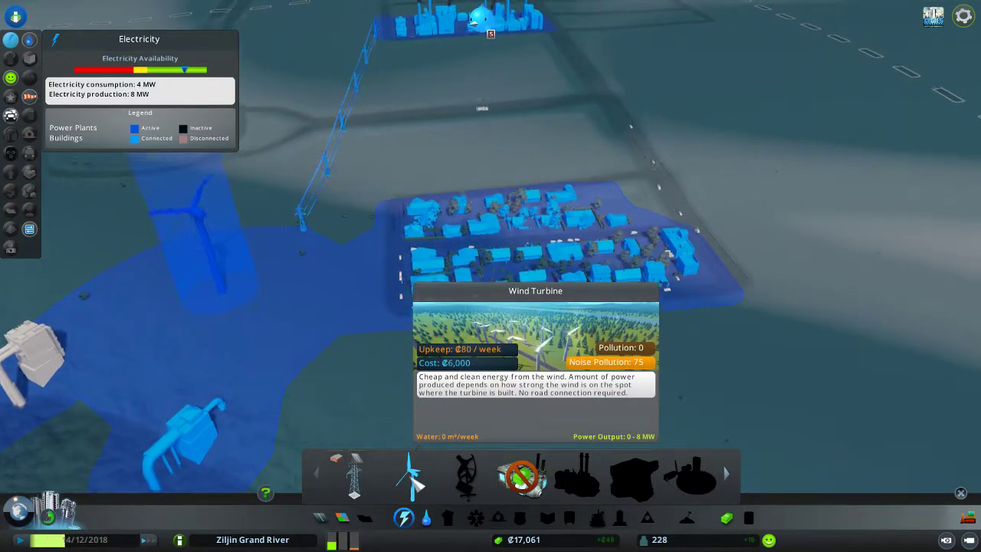
{"action": "key", "text": "w"}
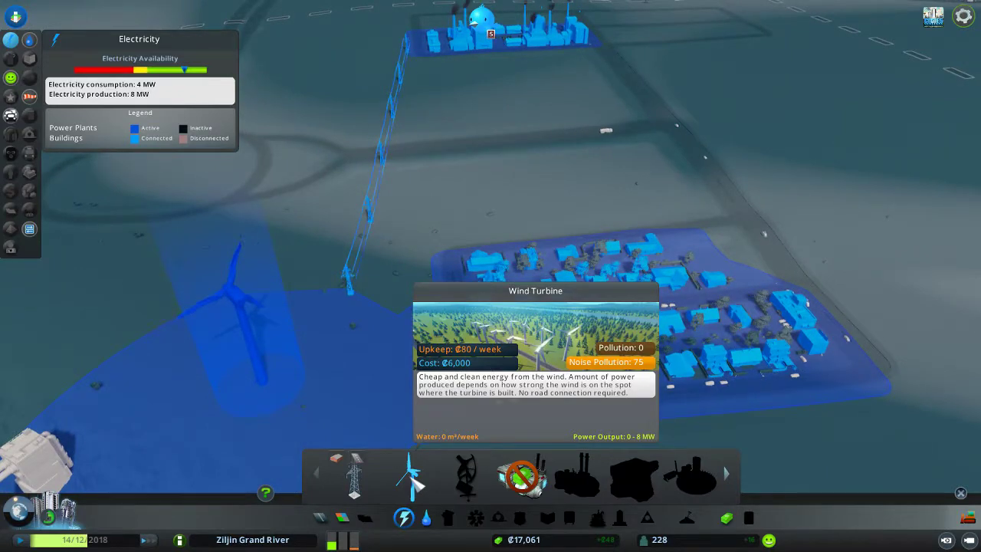
{"action": "left_click", "coordinate": [413, 477]}
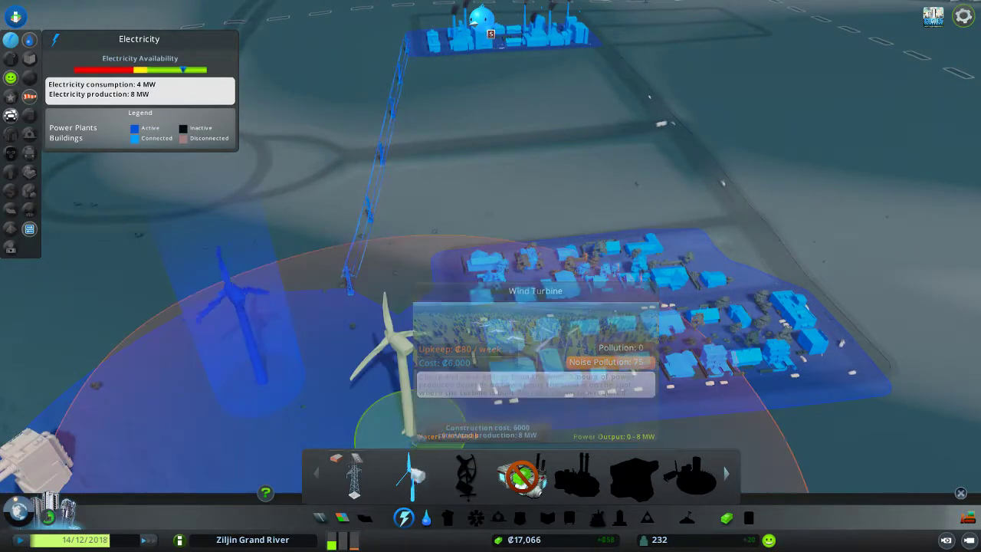
{"action": "scroll", "coordinate": [406, 375], "scroll_direction": "down", "scroll_amount": 3}
- Cancel the turbine, inspect the existing turbine's output and recheck the electricity overview
{"action": "right_click", "coordinate": [489, 396]}
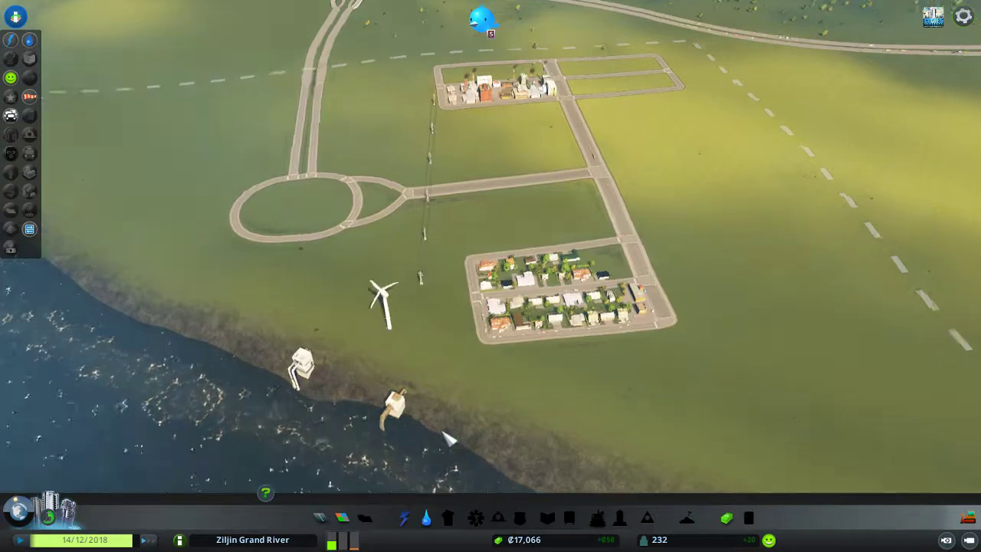
{"action": "scroll", "coordinate": [450, 438], "scroll_direction": "up", "scroll_amount": 3}
{"action": "left_click", "coordinate": [278, 353]}
{"action": "scroll", "coordinate": [306, 383], "scroll_direction": "down", "scroll_amount": 3}
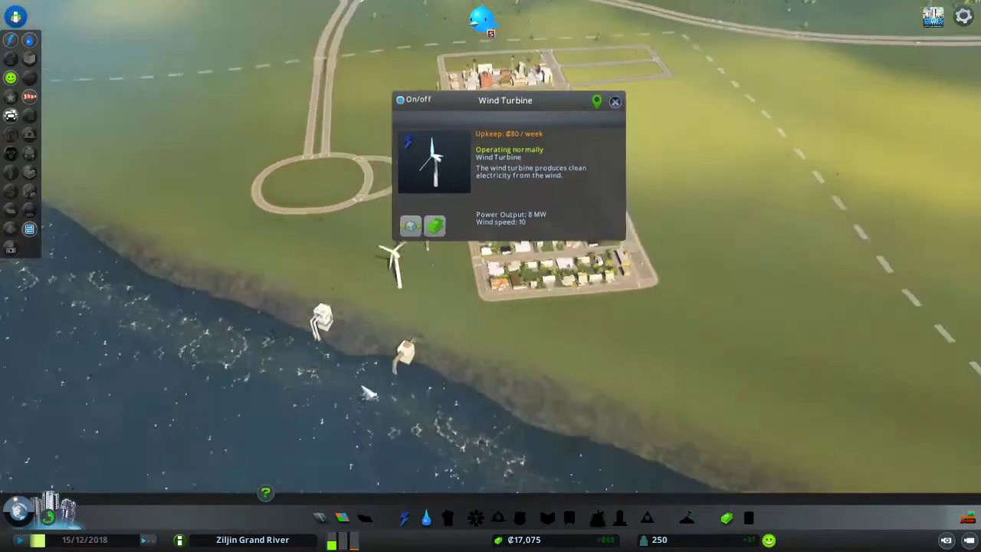
{"action": "left_click", "coordinate": [423, 517]}
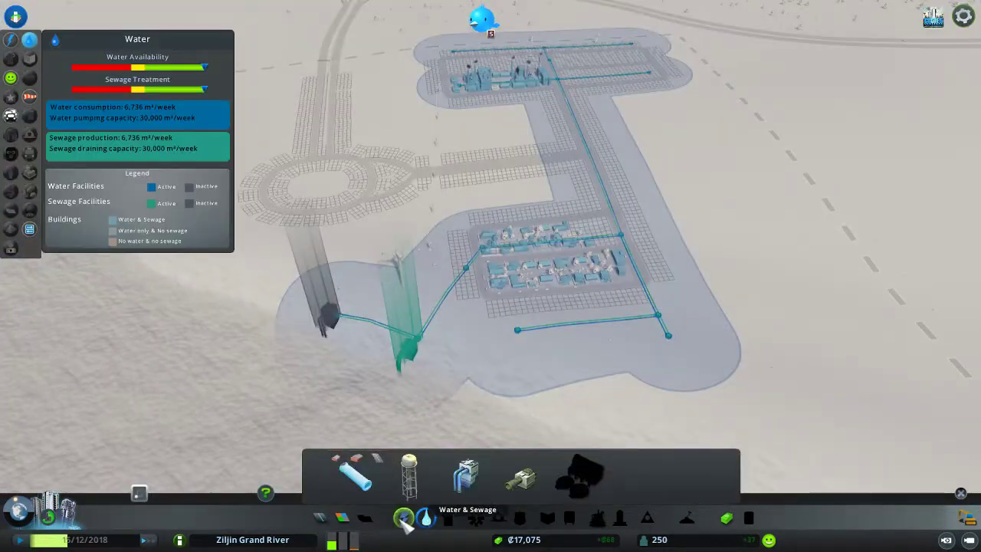
{"action": "left_click", "coordinate": [404, 519]}
{"action": "left_click", "coordinate": [564, 479]}
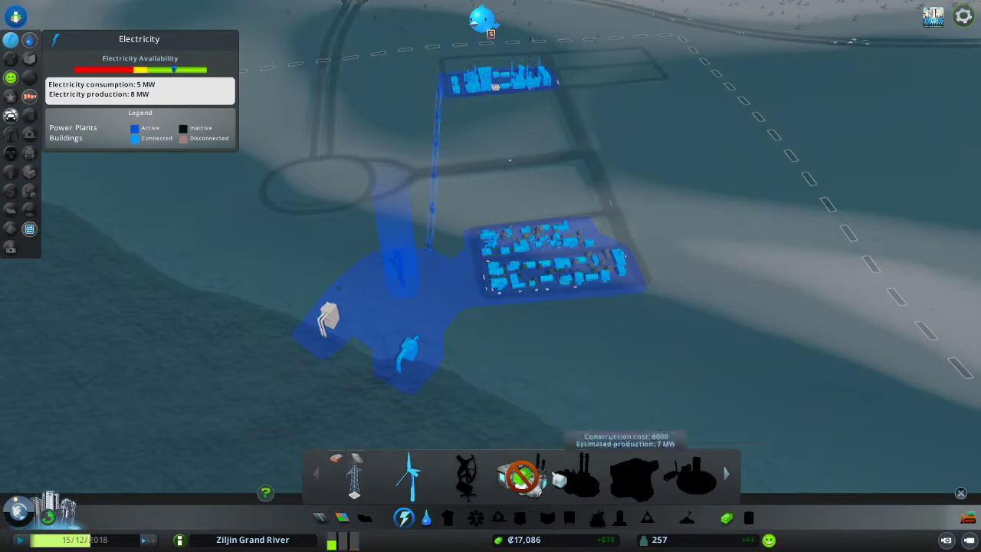
{"action": "key", "text": "Escape"}
{"action": "scroll", "coordinate": [455, 448], "scroll_direction": "up", "scroll_amount": 5}
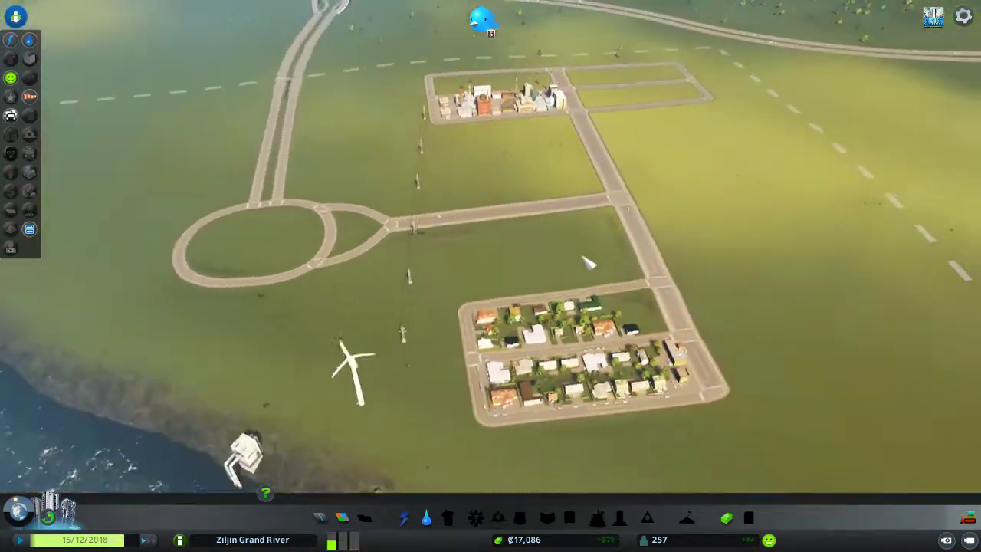
- Orbit the camera from the industrial block around to the residential block
{"action": "key", "text": "q"}
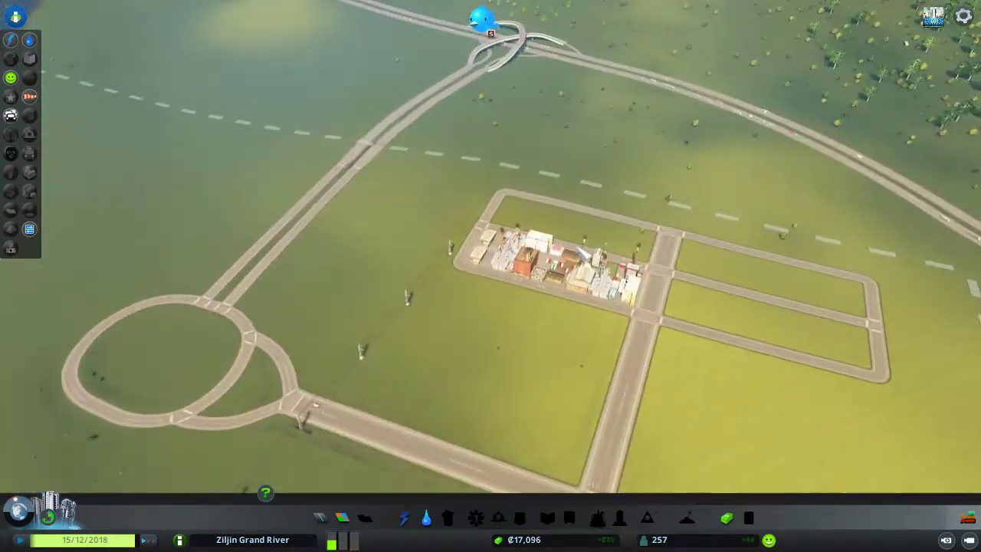
{"action": "key", "text": "q"}
{"action": "scroll", "coordinate": [536, 299], "scroll_direction": "up", "scroll_amount": 3}
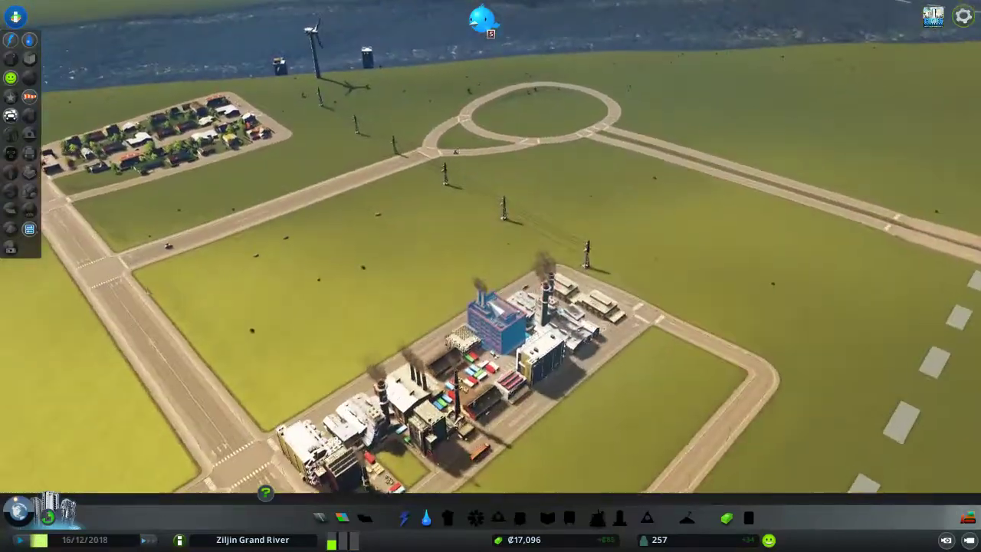
{"action": "key", "text": "q"}
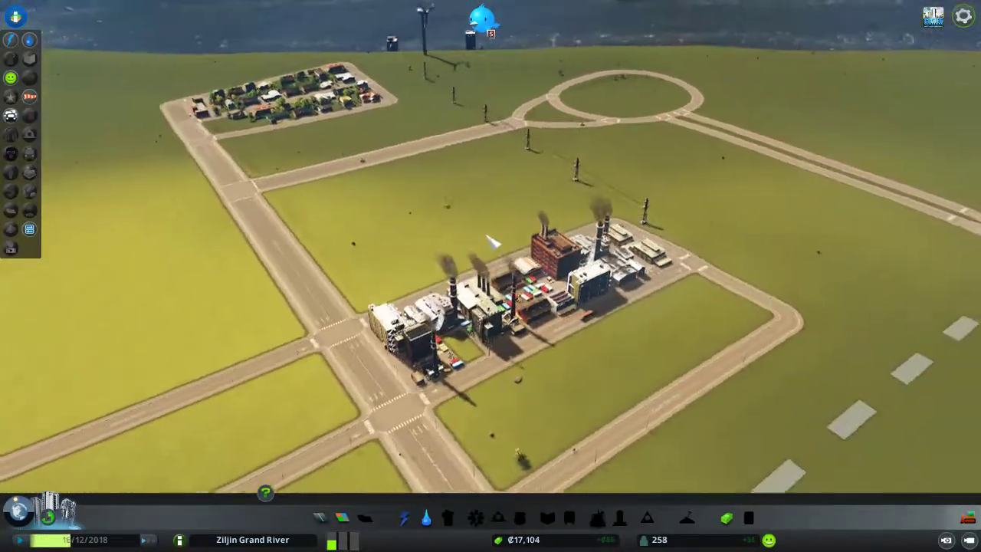
{"action": "key", "text": "w"}
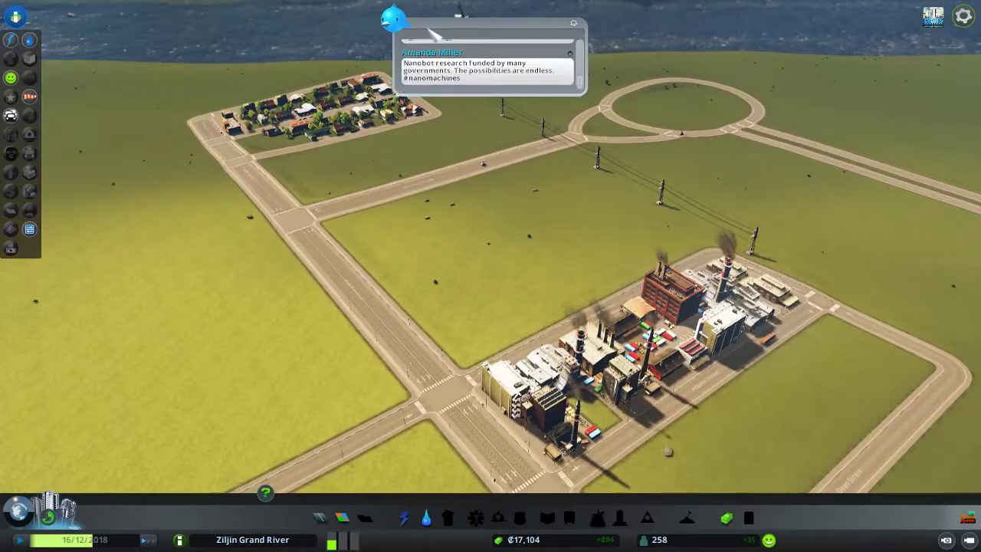
{"action": "key", "text": "q"}
{"action": "key", "text": "w"}
{"action": "key", "text": "q"}
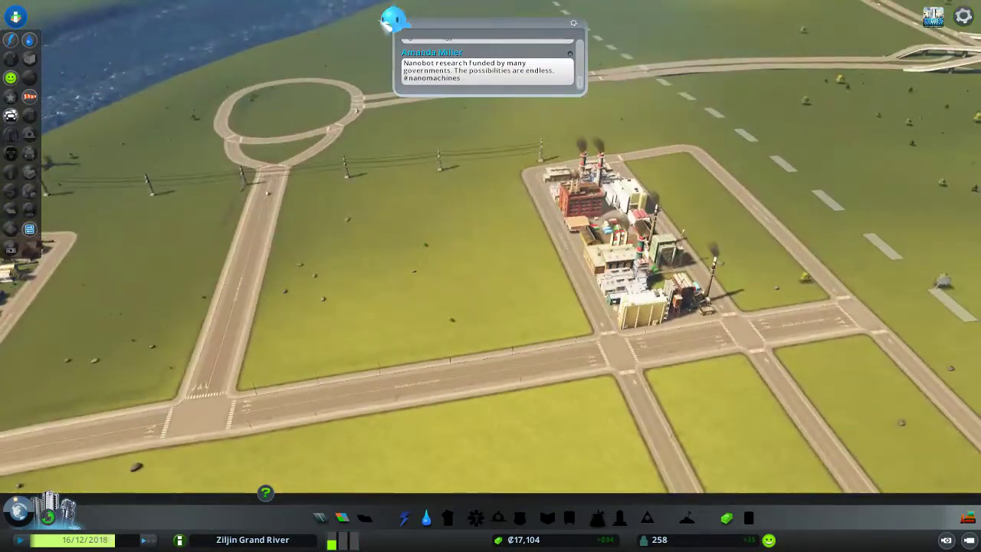
{"action": "key", "text": "q"}
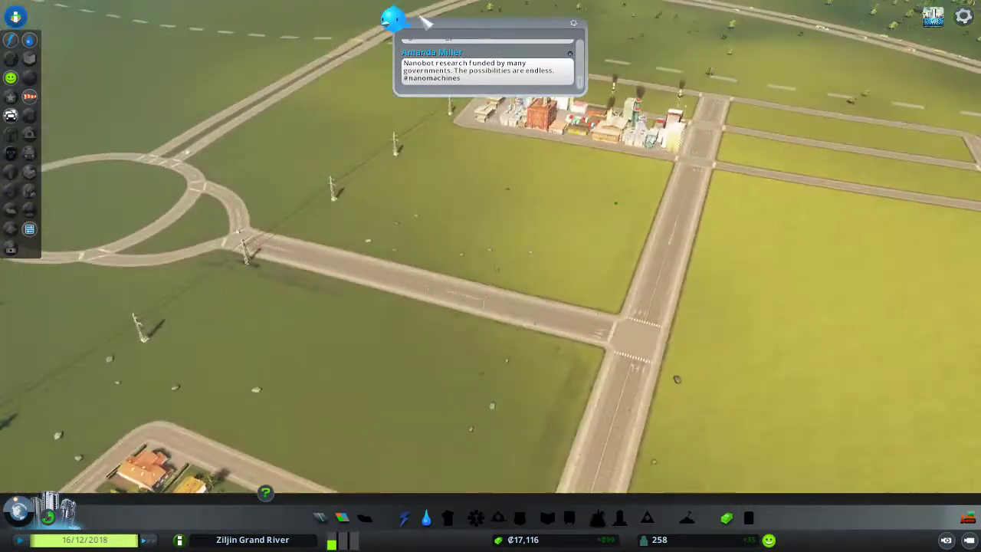
{"action": "scroll", "coordinate": [416, 240], "scroll_direction": "down", "scroll_amount": 5}
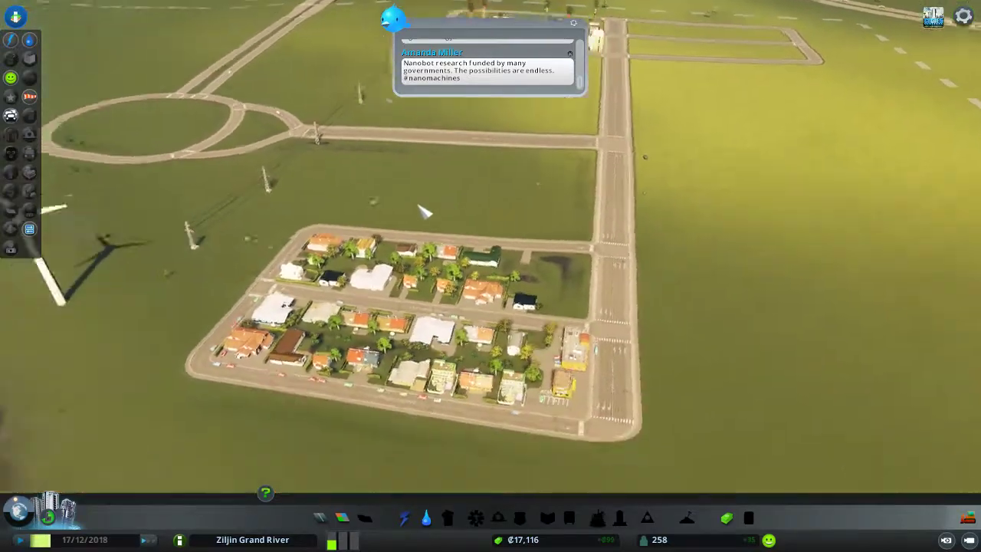
{"action": "key", "text": "q"}
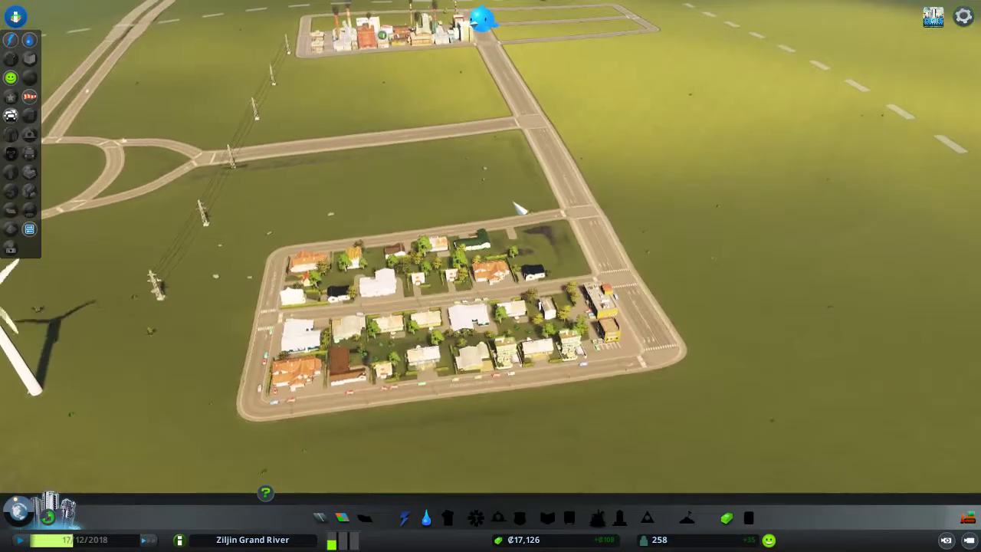
{"action": "key", "text": "q"}
{"action": "scroll", "coordinate": [481, 360], "scroll_direction": "up", "scroll_amount": 3}
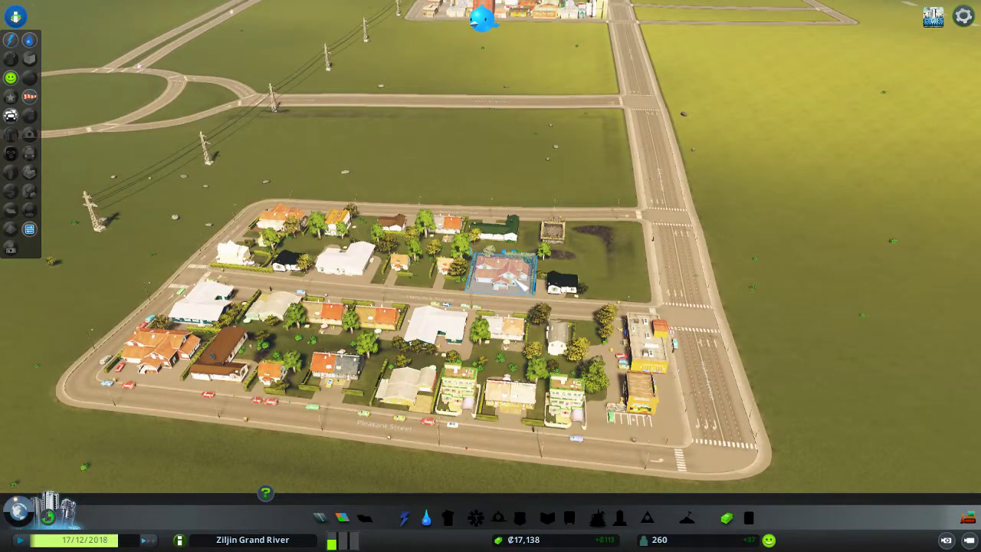
{"action": "scroll", "coordinate": [526, 285], "scroll_direction": "down", "scroll_amount": 3}
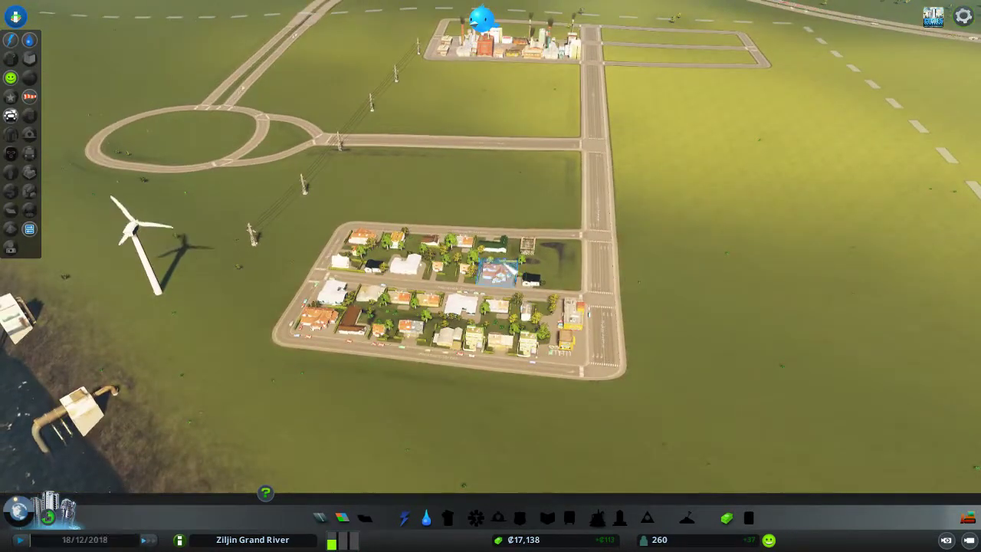
{"action": "scroll", "coordinate": [537, 244], "scroll_direction": "up", "scroll_amount": 3}
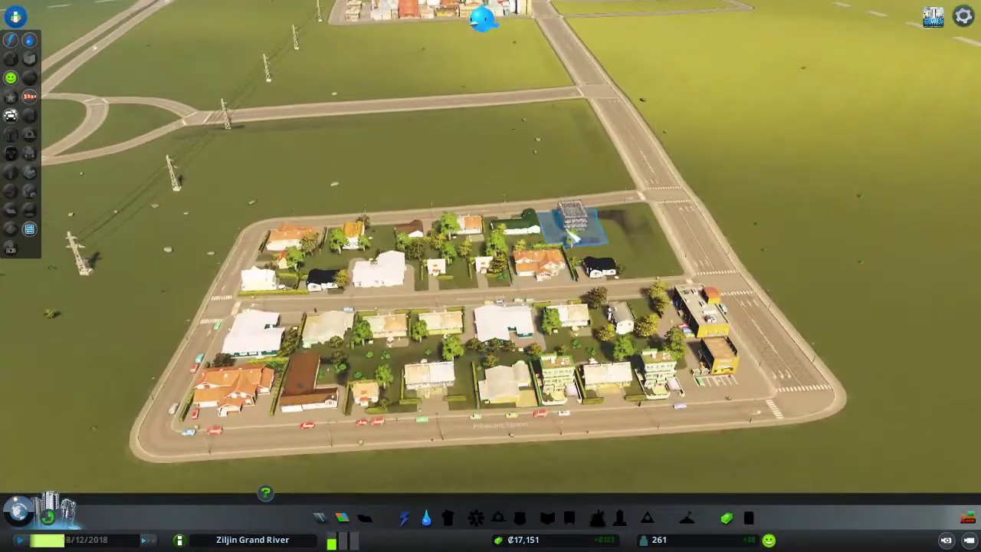
- Inspect the house under construction and the Heather Residence, then close the details
{"action": "left_click", "coordinate": [574, 238]}
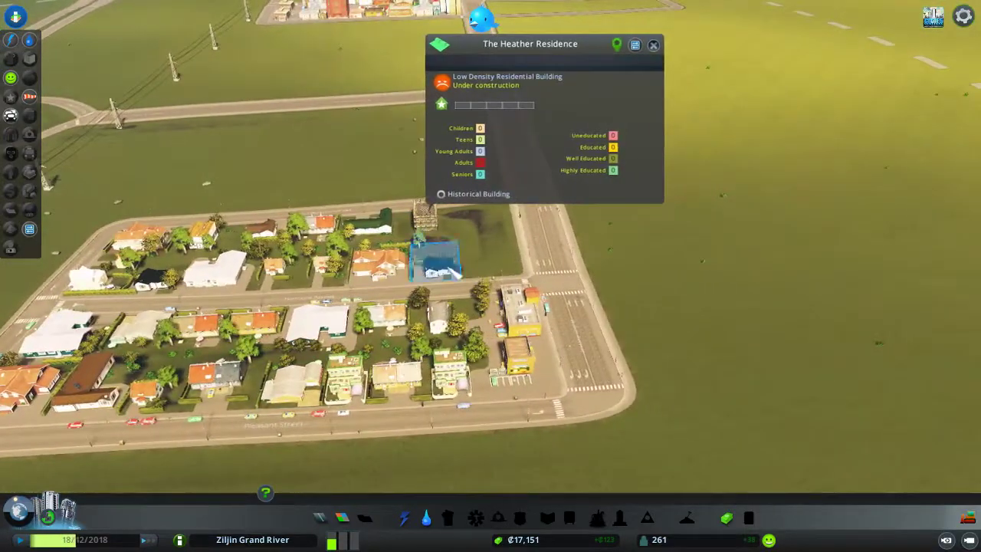
{"action": "scroll", "coordinate": [448, 337], "scroll_direction": "down", "scroll_amount": 3}
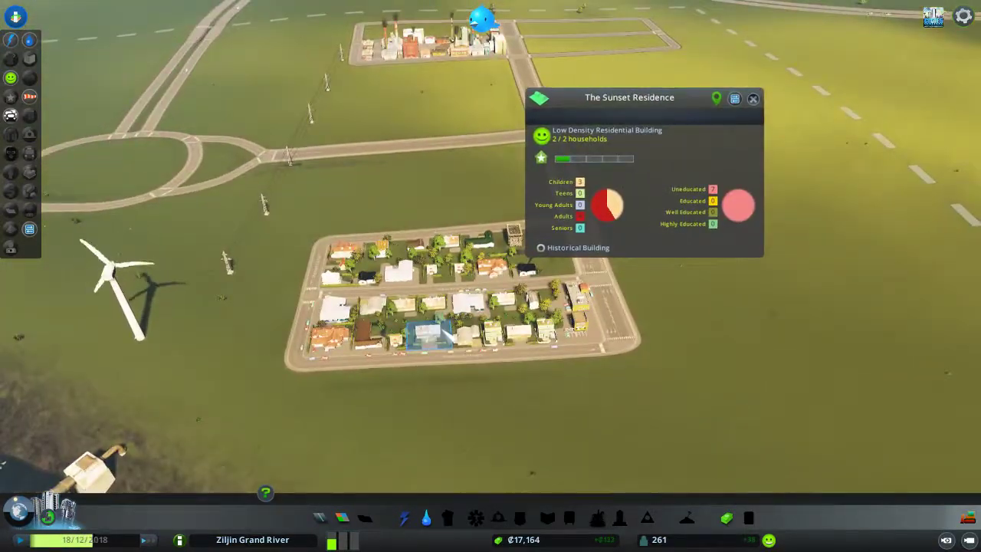
{"action": "key", "text": "w"}
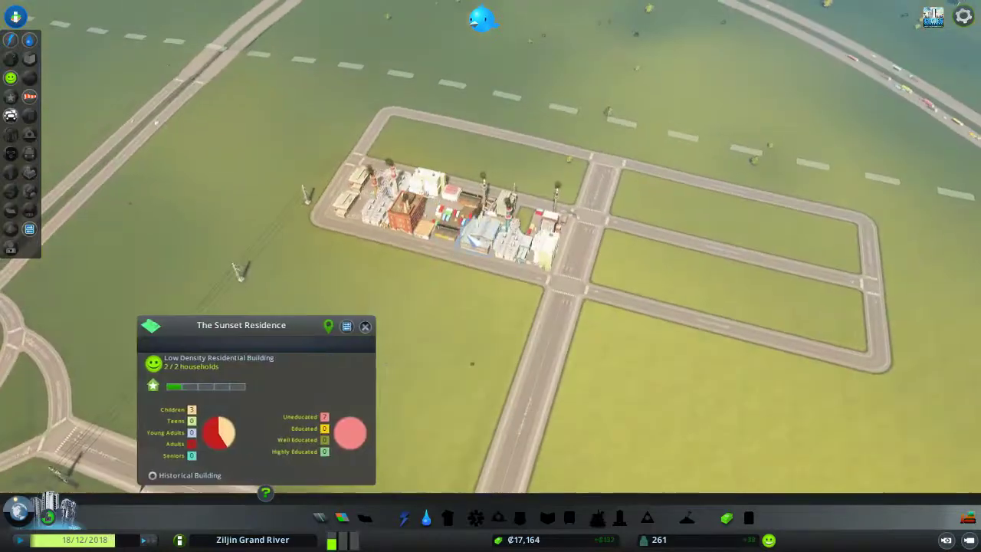
{"action": "scroll", "coordinate": [491, 253], "scroll_direction": "up", "scroll_amount": 3}
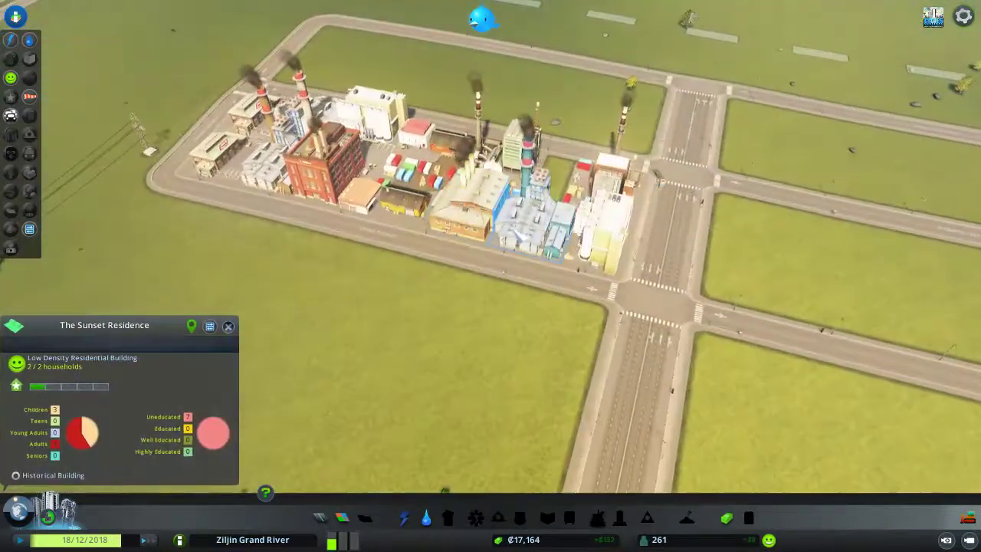
{"action": "key", "text": "s"}
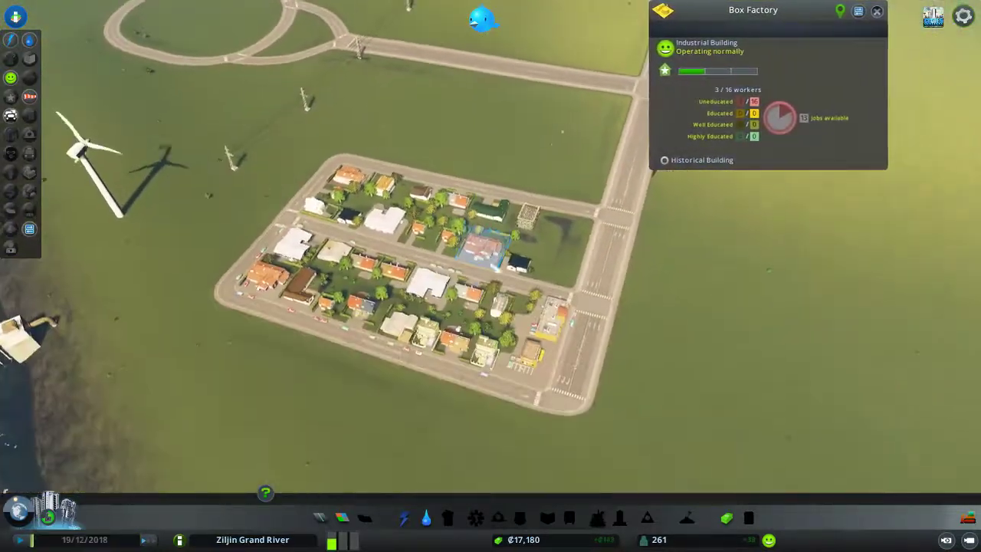
{"action": "scroll", "coordinate": [491, 230], "scroll_direction": "up", "scroll_amount": 3}
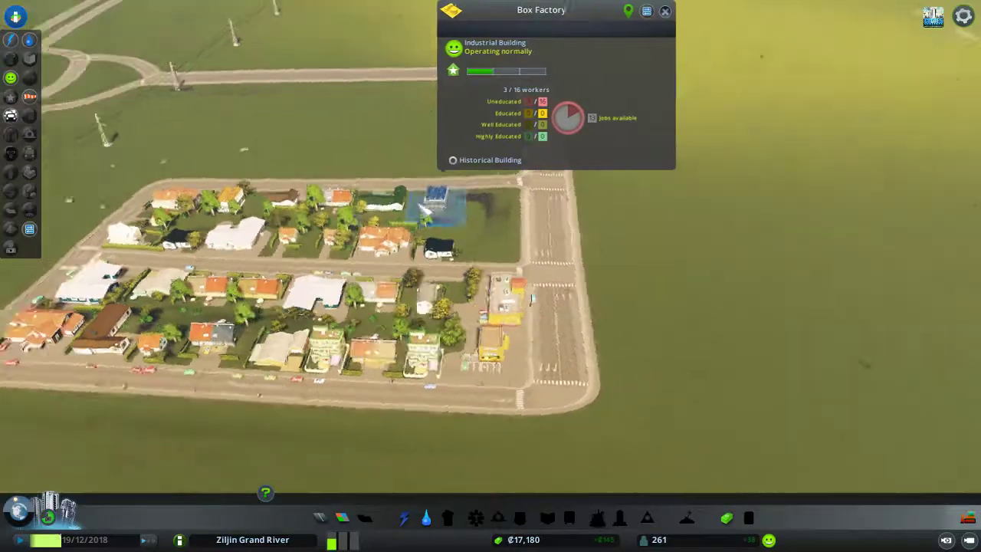
{"action": "left_click", "coordinate": [424, 211]}
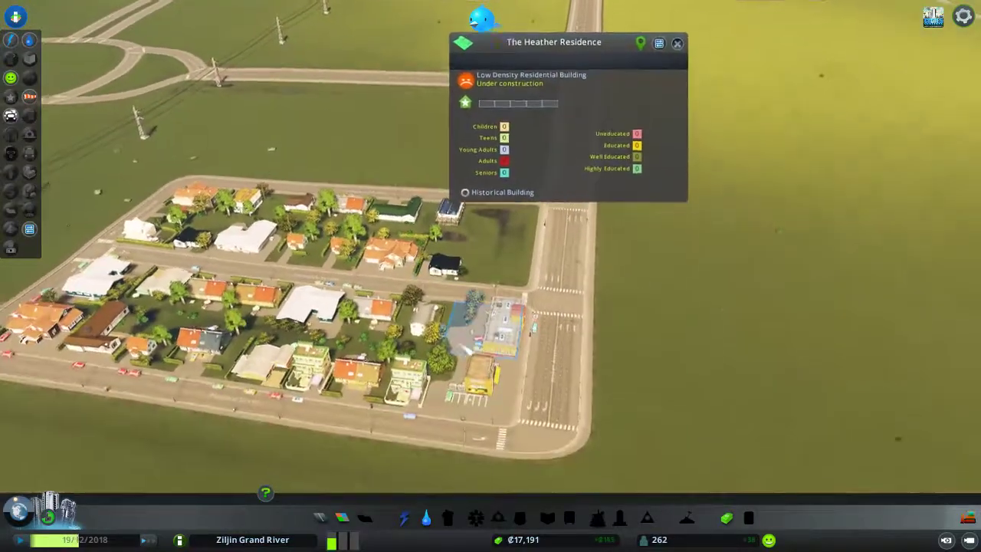
{"action": "scroll", "coordinate": [491, 276], "scroll_direction": "down", "scroll_amount": 5}
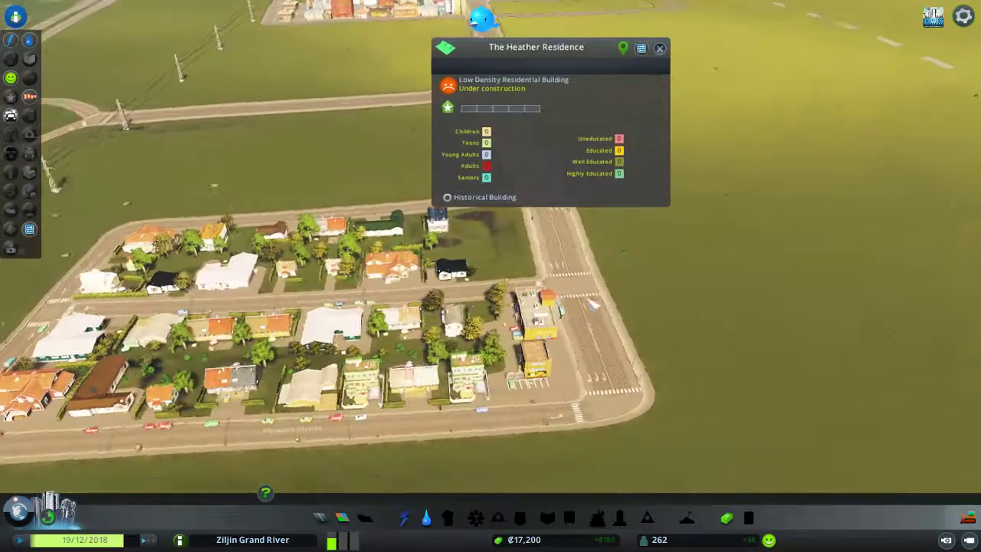
{"action": "left_click", "coordinate": [621, 304]}
{"action": "key", "text": "w"}
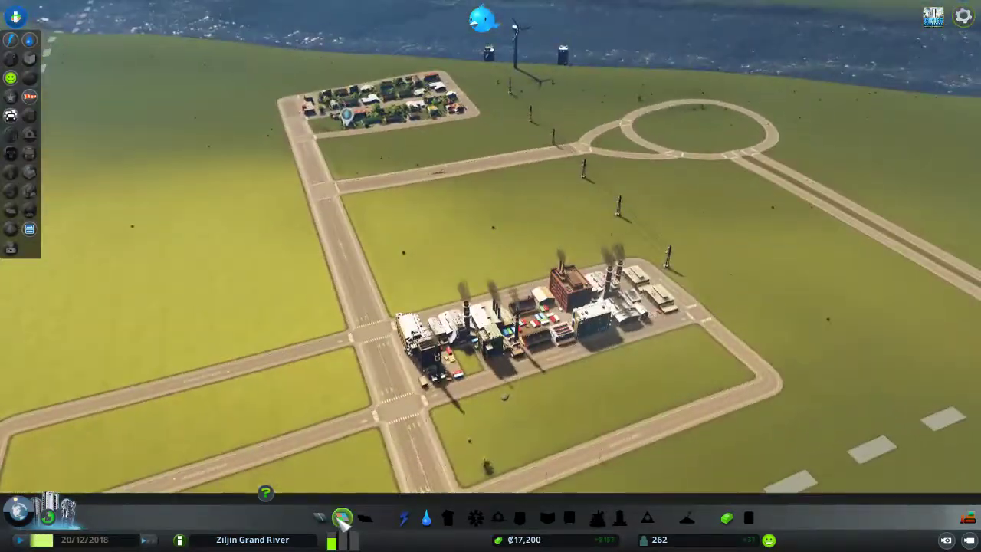
- With the two-lane road, draw a road east from the existing road end to enclose a new block
{"action": "left_click", "coordinate": [342, 517]}
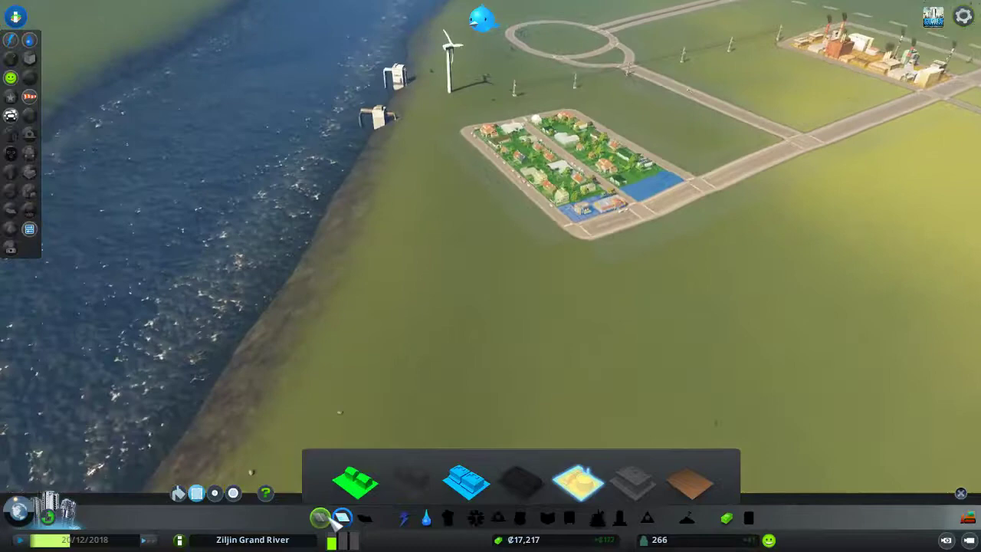
{"action": "left_click", "coordinate": [320, 516]}
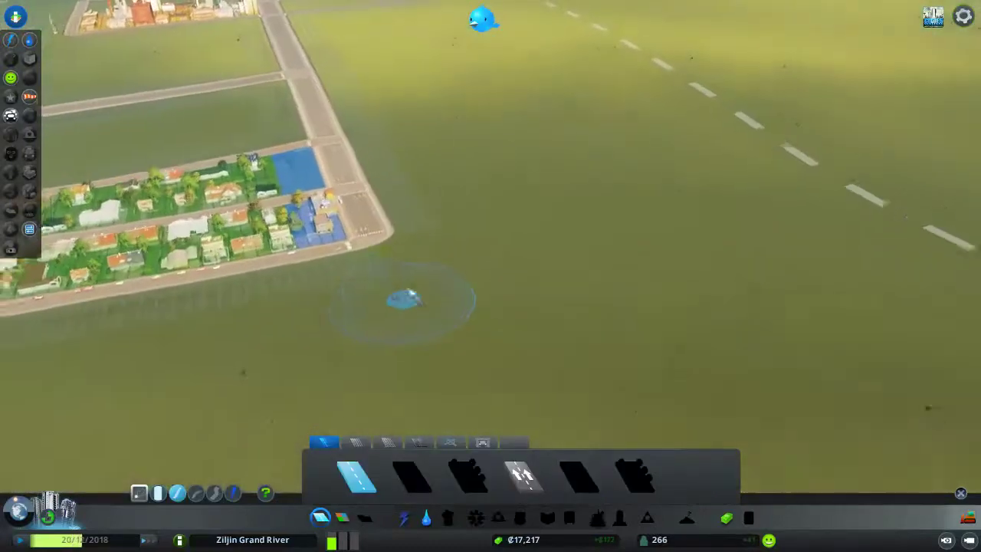
{"action": "left_click", "coordinate": [399, 234]}
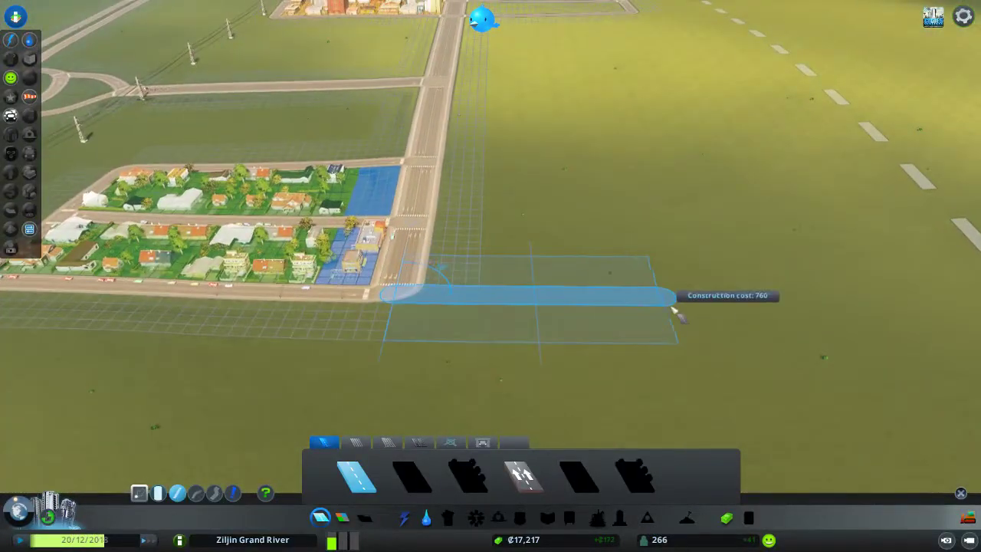
{"action": "left_click", "coordinate": [820, 307]}
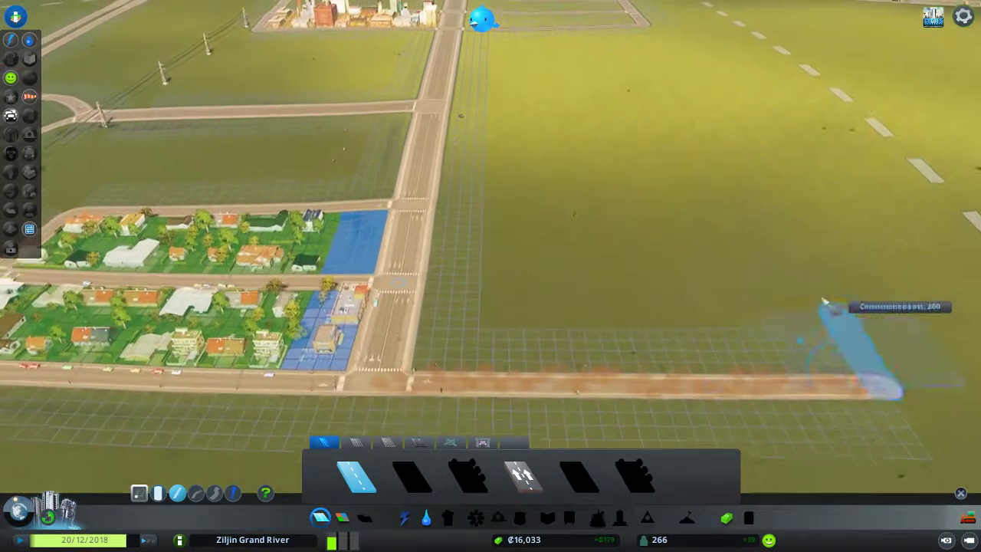
{"action": "scroll", "coordinate": [443, 223], "scroll_direction": "up", "scroll_amount": 2}
- Build a dividing road across the new block to split it into two lots
{"action": "key", "text": "d"}
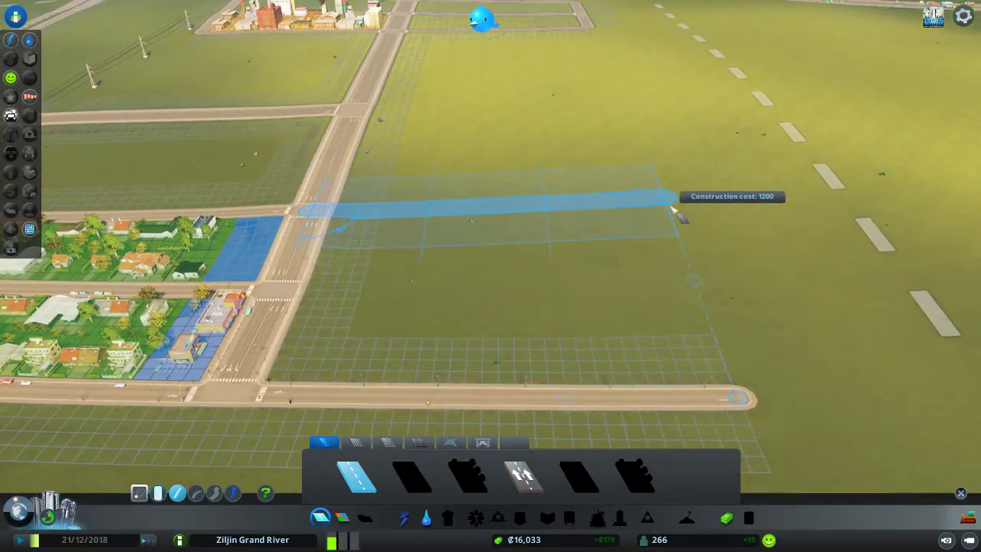
{"action": "scroll", "coordinate": [674, 228], "scroll_direction": "down", "scroll_amount": 2}
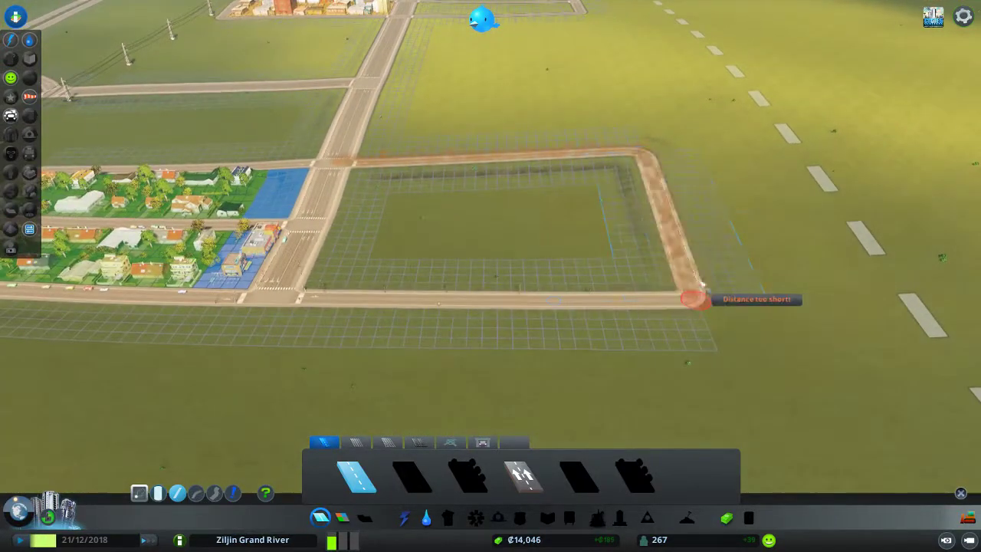
{"action": "scroll", "coordinate": [702, 290], "scroll_direction": "down", "scroll_amount": 1}
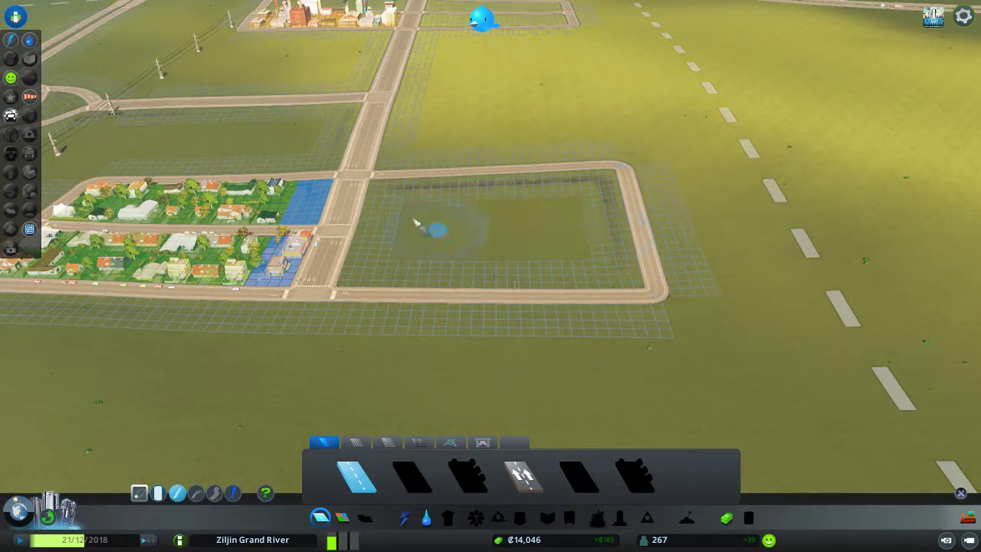
{"action": "left_click", "coordinate": [656, 236]}
{"action": "key", "text": "a"}
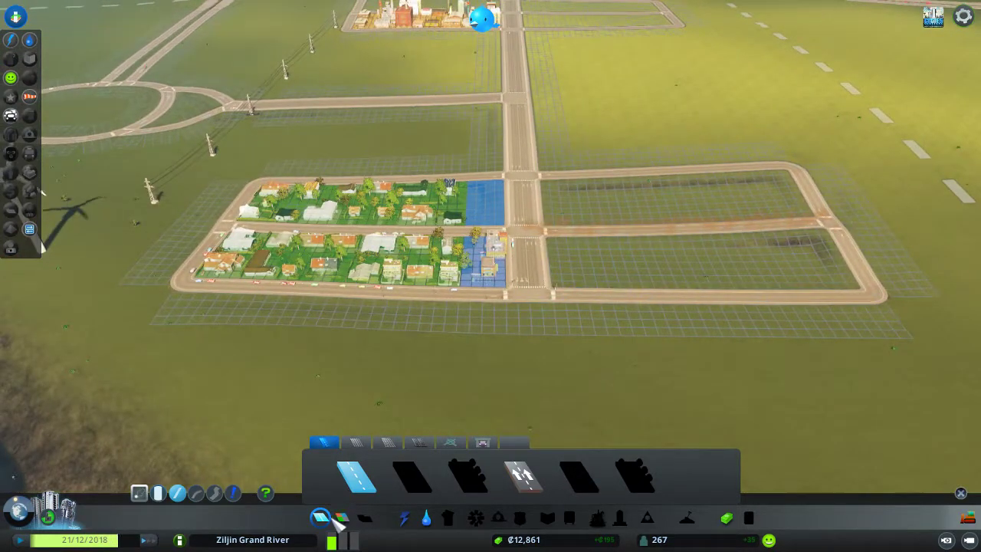
- Zone a commercial strip beside the main road and the rest of the lower lot residential, then show electricity coverage
{"action": "left_click", "coordinate": [342, 518]}
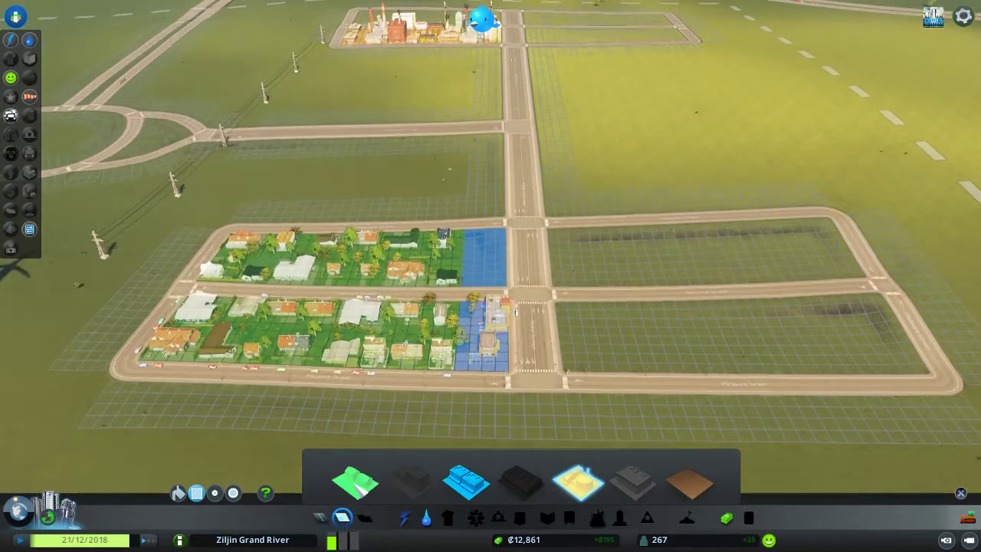
{"action": "key", "text": "d"}
{"action": "scroll", "coordinate": [480, 283], "scroll_direction": "up", "scroll_amount": 2}
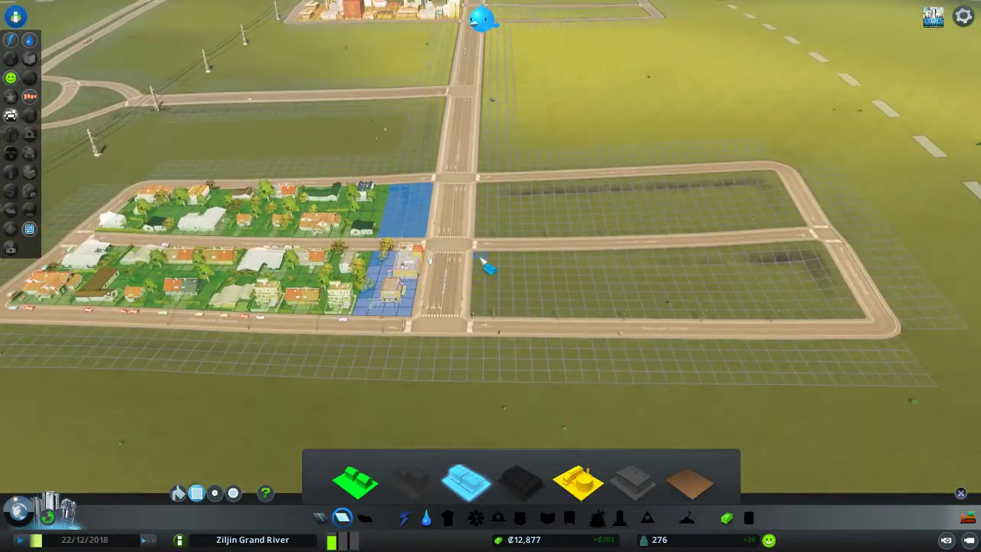
{"action": "left_click_drag", "start_coordinate": [517, 315], "coordinate": [519, 318]}
{"action": "key", "text": "w"}
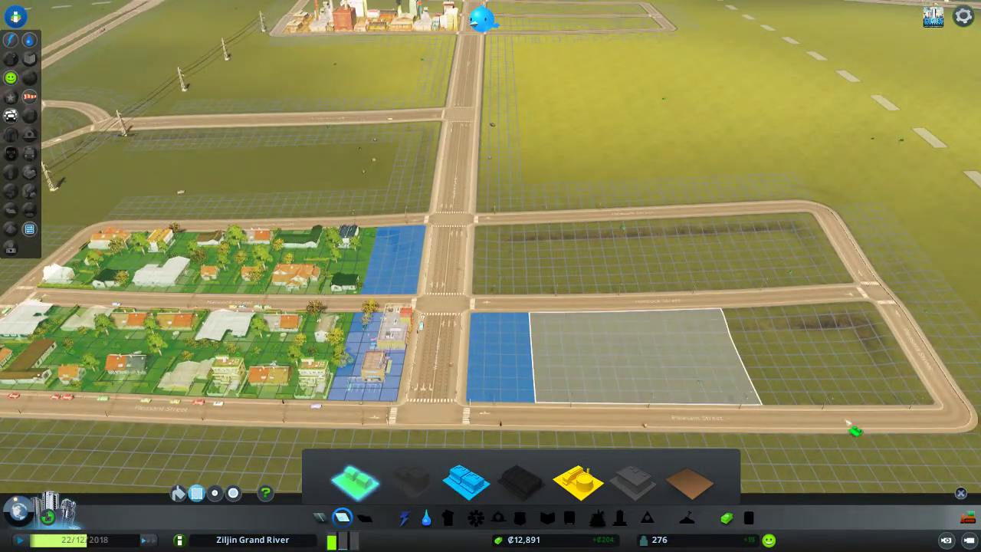
{"action": "left_click_drag", "start_coordinate": [539, 323], "coordinate": [932, 403]}
{"action": "scroll", "coordinate": [859, 412], "scroll_direction": "down", "scroll_amount": 3}
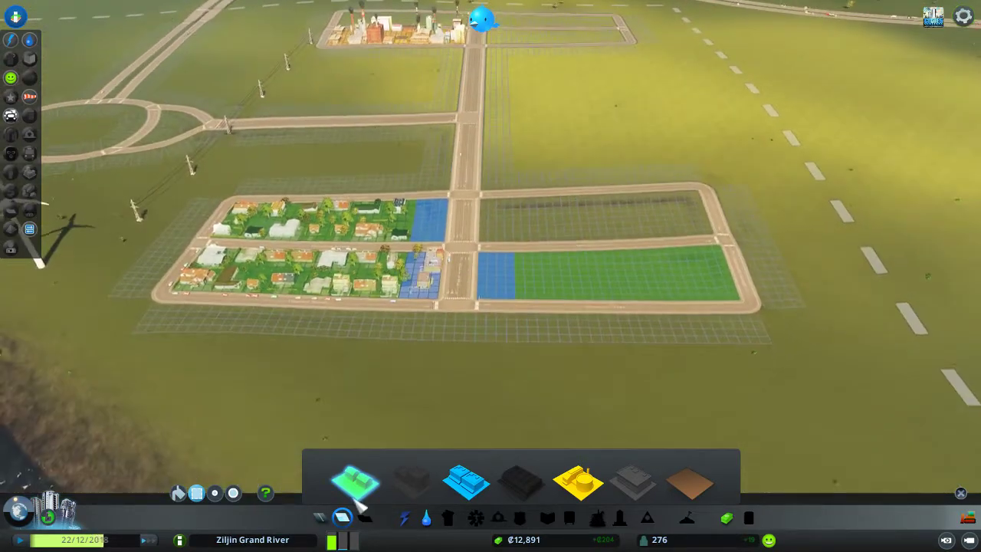
{"action": "left_click", "coordinate": [404, 518]}
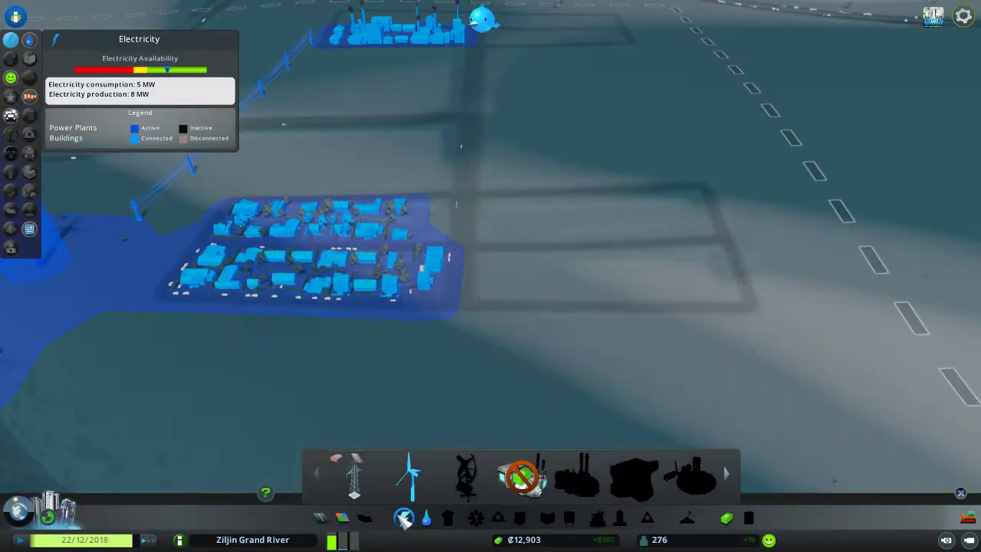
{"action": "key", "text": "Escape"}
{"action": "scroll", "coordinate": [442, 361], "scroll_direction": "up", "scroll_amount": 3}
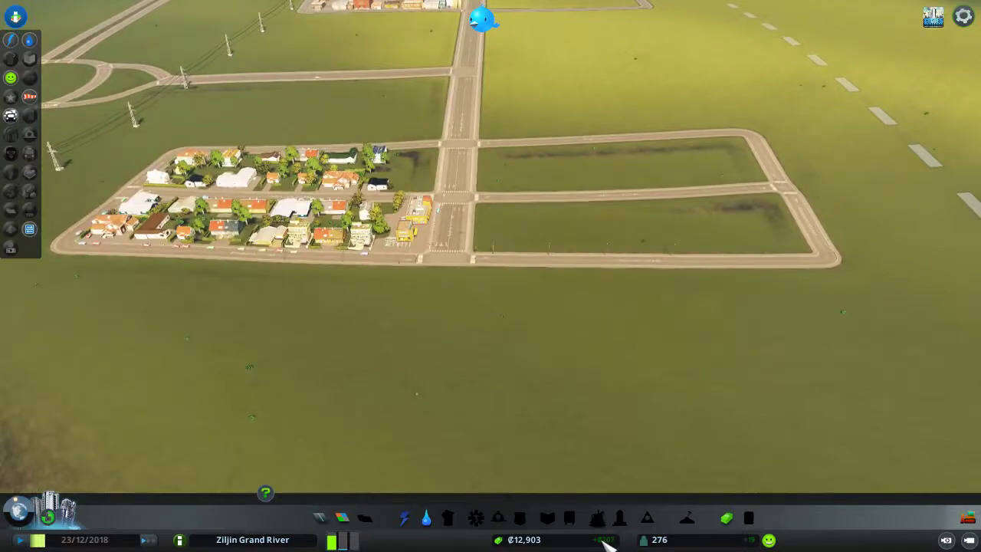
{"action": "scroll", "coordinate": [580, 410], "scroll_direction": "down", "scroll_amount": 5}
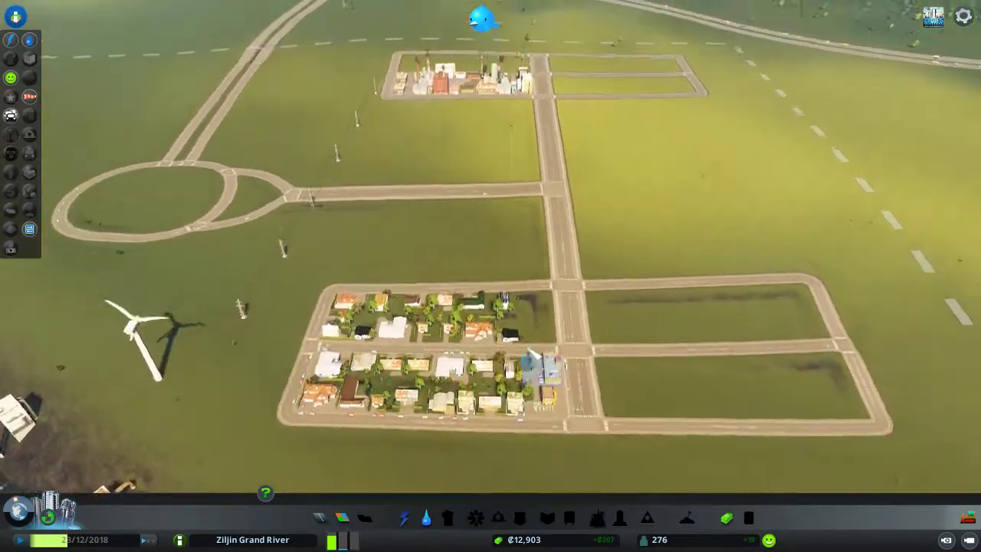
{"action": "scroll", "coordinate": [337, 301], "scroll_direction": "up", "scroll_amount": 4}
{"action": "key", "text": "a"}
{"action": "scroll", "coordinate": [265, 287], "scroll_direction": "up", "scroll_amount": 5}
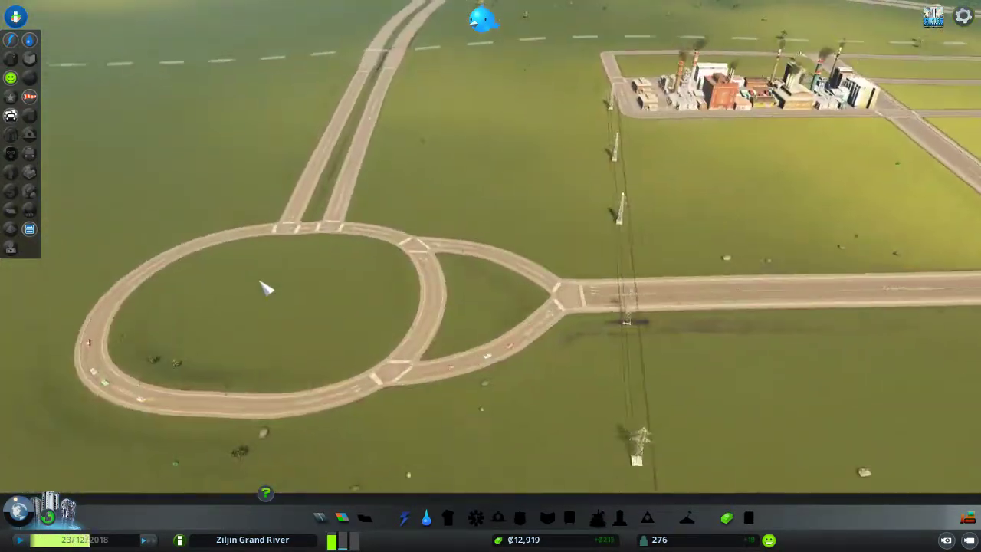
{"action": "scroll", "coordinate": [265, 287], "scroll_direction": "down", "scroll_amount": 2}
{"action": "scroll", "coordinate": [350, 281], "scroll_direction": "down", "scroll_amount": 3}
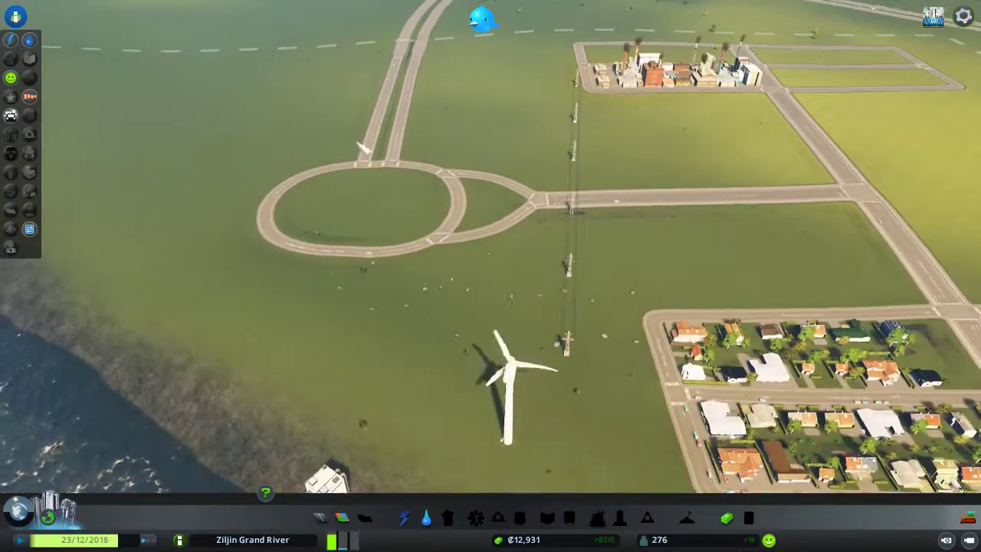
{"action": "key", "text": "s"}
{"action": "scroll", "coordinate": [360, 146], "scroll_direction": "down", "scroll_amount": 2}
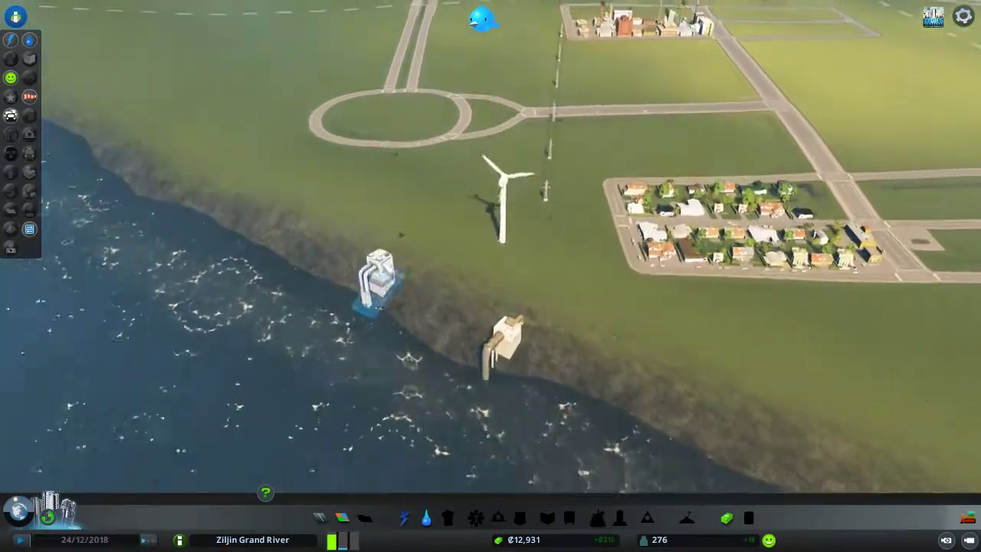
{"action": "left_click", "coordinate": [377, 279]}
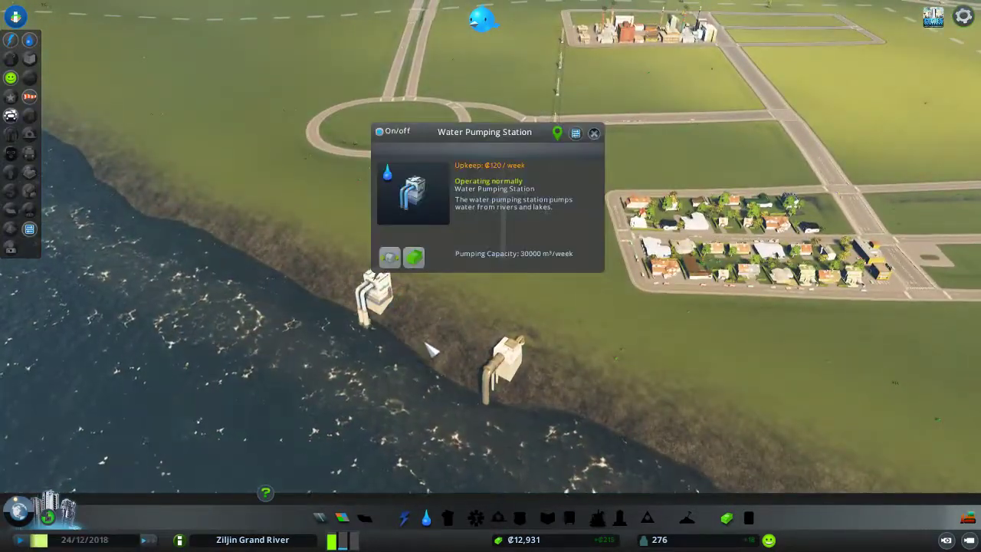
{"action": "scroll", "coordinate": [431, 350], "scroll_direction": "up", "scroll_amount": 2}
{"action": "left_click", "coordinate": [394, 248]}
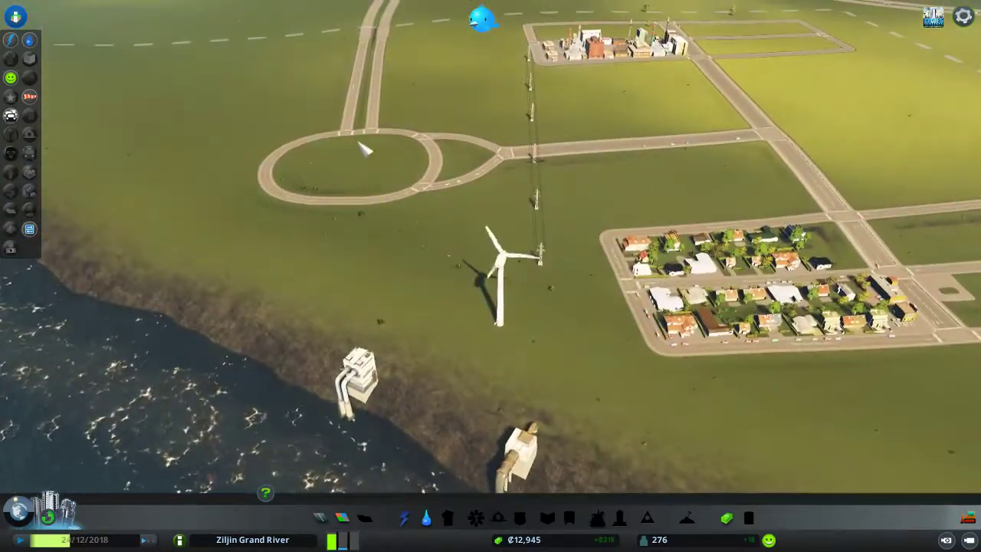
{"action": "scroll", "coordinate": [391, 90], "scroll_direction": "down", "scroll_amount": 5}
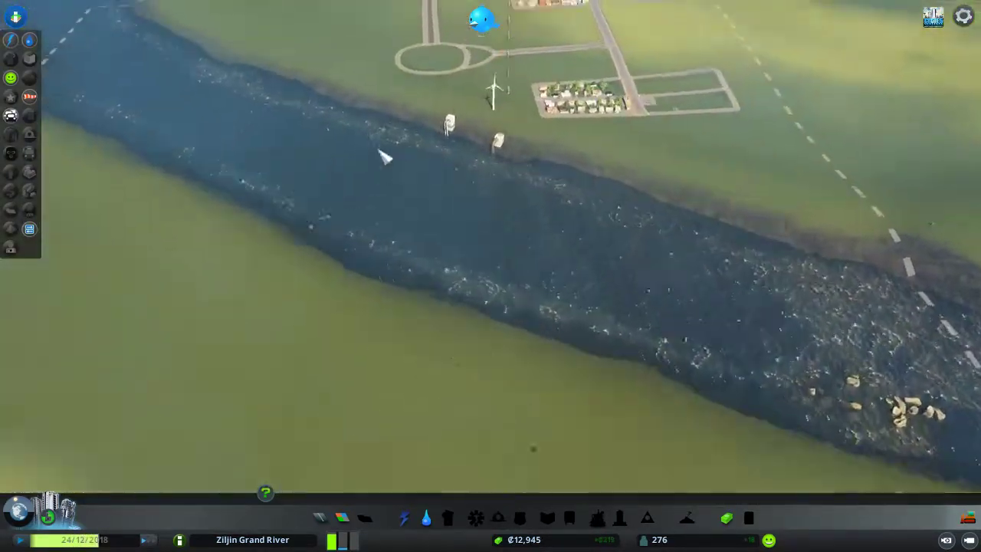
{"action": "scroll", "coordinate": [647, 182], "scroll_direction": "up", "scroll_amount": 3}
{"action": "left_click_drag", "start_coordinate": [646, 182], "coordinate": [335, 158]}
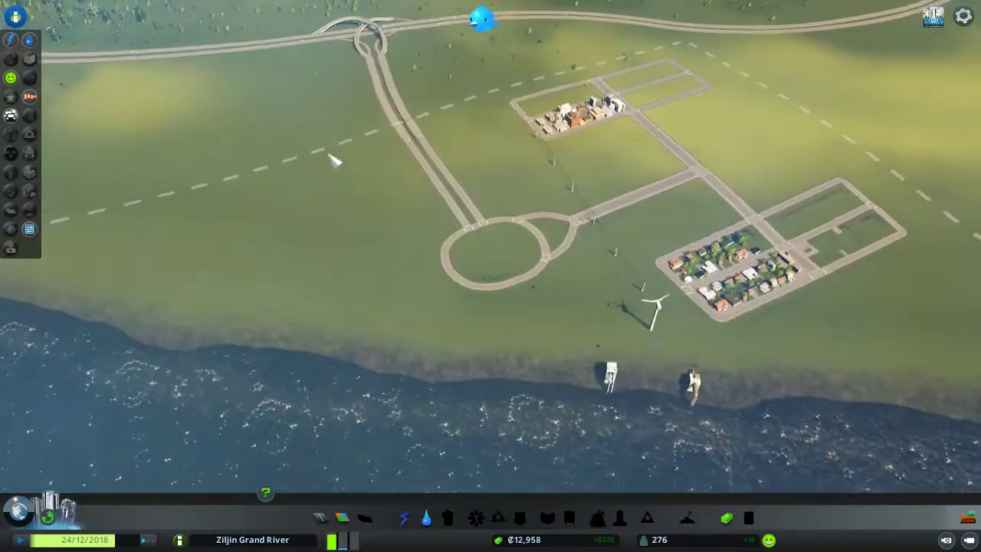
{"action": "key", "text": "w"}
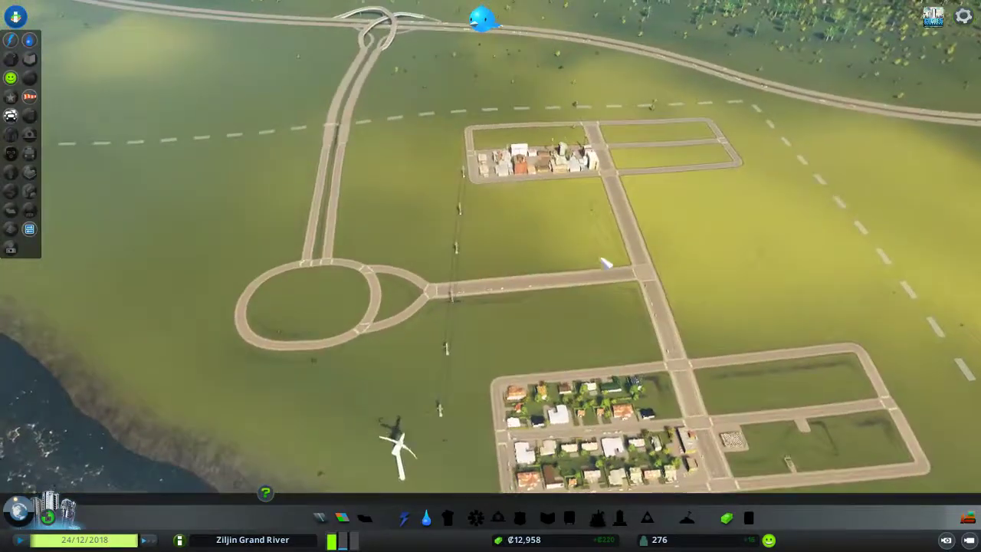
{"action": "scroll", "coordinate": [471, 270], "scroll_direction": "down", "scroll_amount": 3}
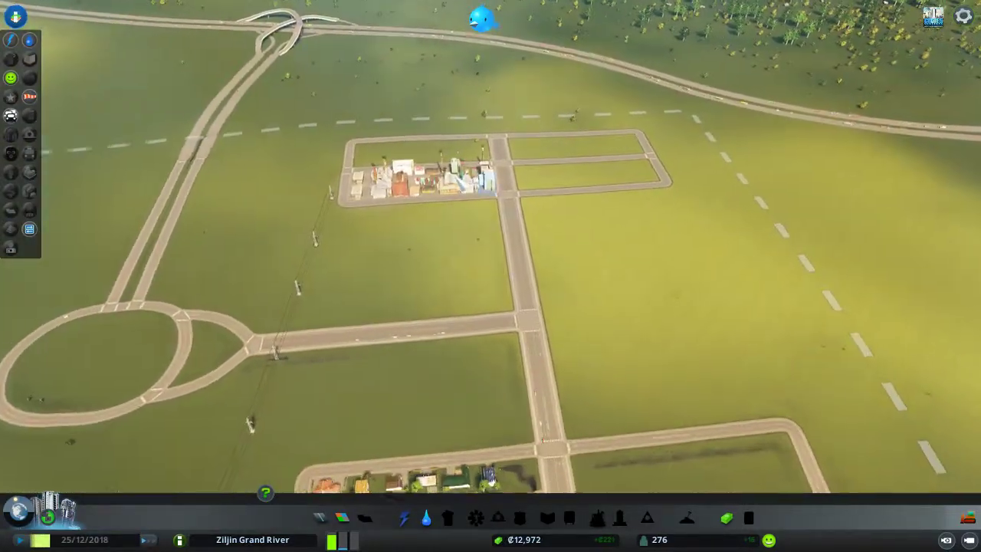
{"action": "scroll", "coordinate": [500, 290], "scroll_direction": "up", "scroll_amount": 4}
{"action": "scroll", "coordinate": [499, 290], "scroll_direction": "down", "scroll_amount": 2}
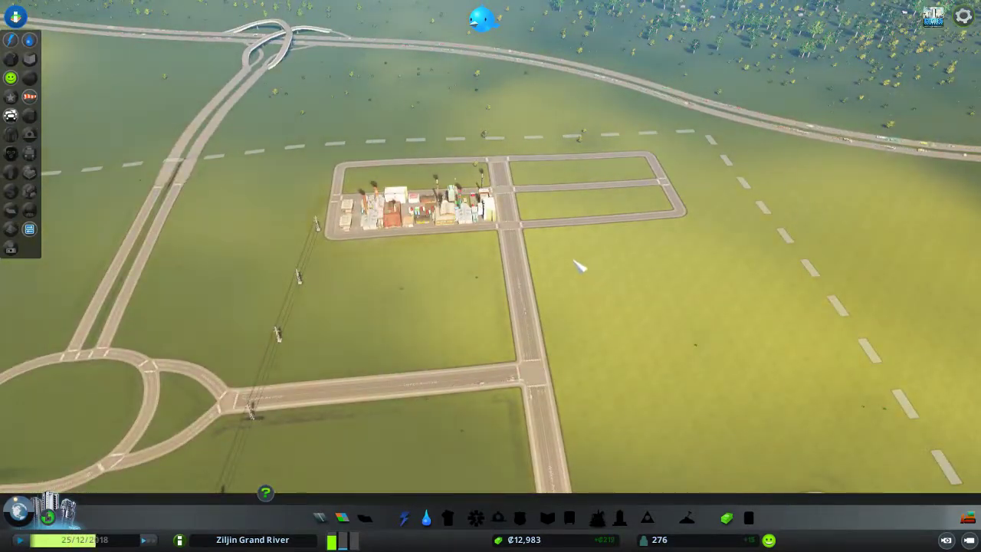
{"action": "key", "text": "s"}
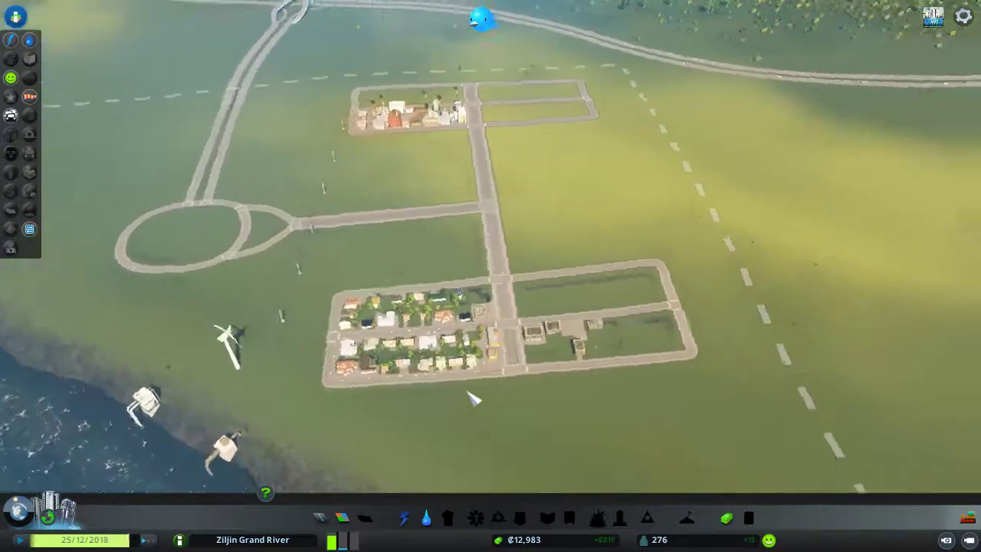
{"action": "scroll", "coordinate": [471, 398], "scroll_direction": "up", "scroll_amount": 4}
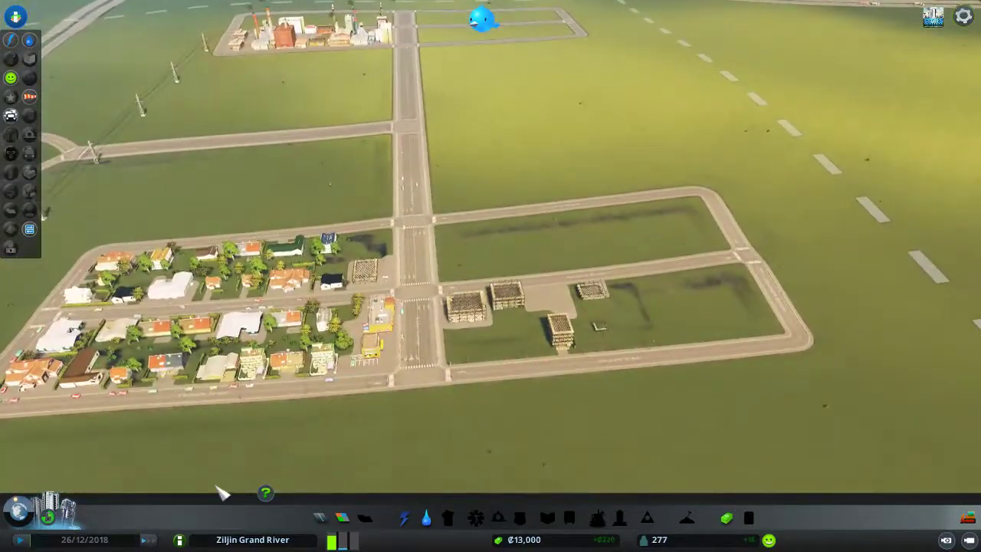
{"action": "scroll", "coordinate": [57, 199], "scroll_direction": "up", "scroll_amount": 3}
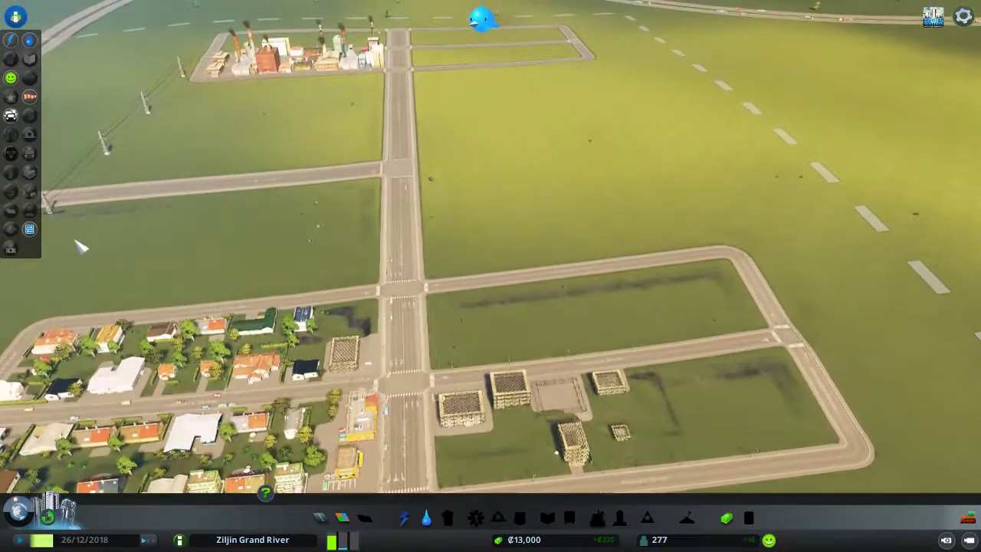
- View traffic routes on Green Avenue and the road near the roundabout, then close the routes view
{"action": "left_click", "coordinate": [29, 229]}
{"action": "left_click", "coordinate": [333, 254]}
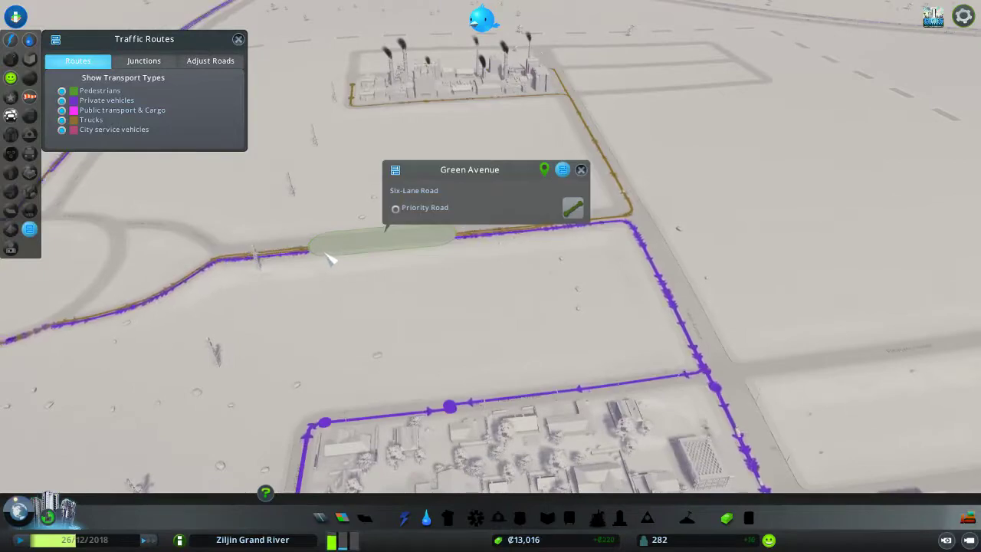
{"action": "scroll", "coordinate": [360, 268], "scroll_direction": "up", "scroll_amount": 2}
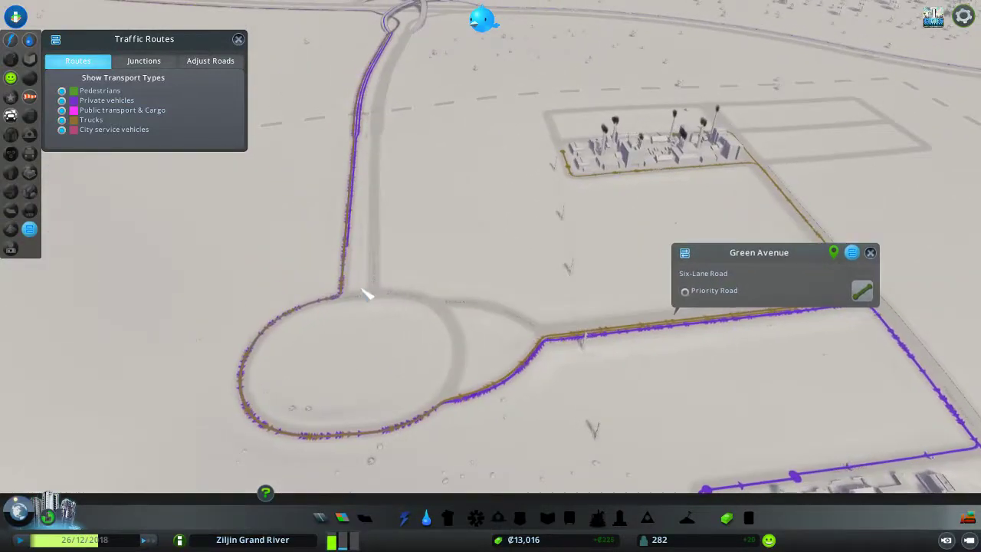
{"action": "left_click", "coordinate": [365, 296]}
{"action": "left_click", "coordinate": [587, 311]}
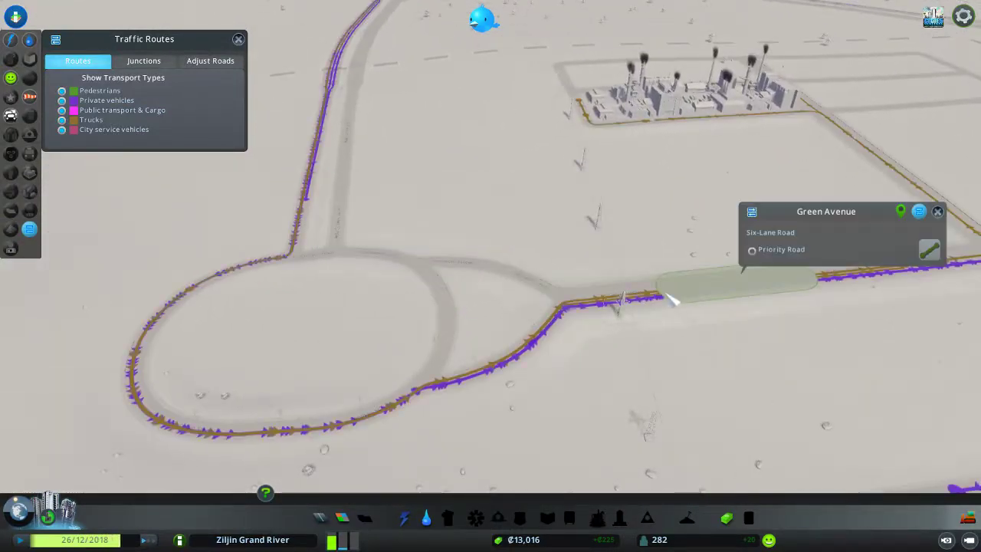
{"action": "scroll", "coordinate": [571, 332], "scroll_direction": "down", "scroll_amount": 3}
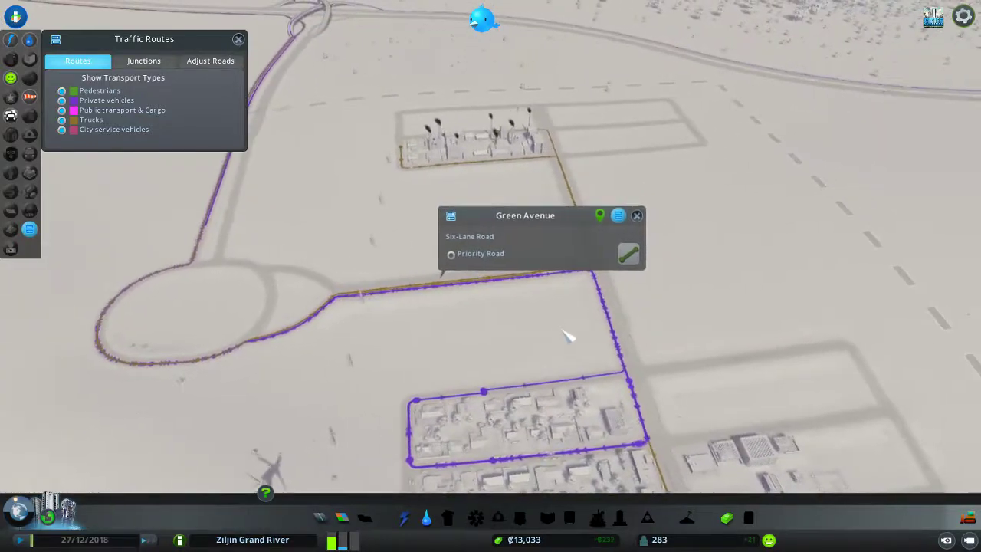
{"action": "scroll", "coordinate": [636, 312], "scroll_direction": "down", "scroll_amount": 2}
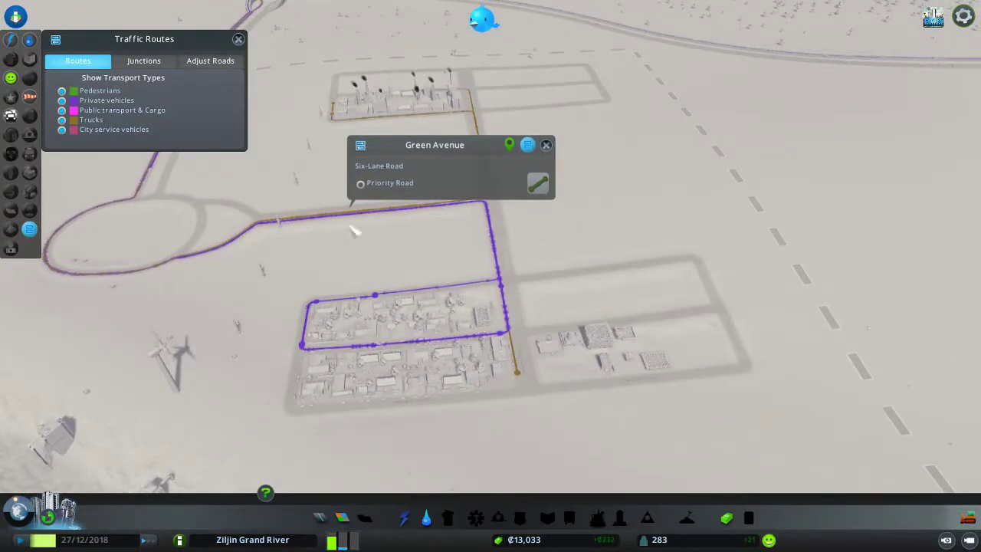
{"action": "left_click", "coordinate": [31, 230]}
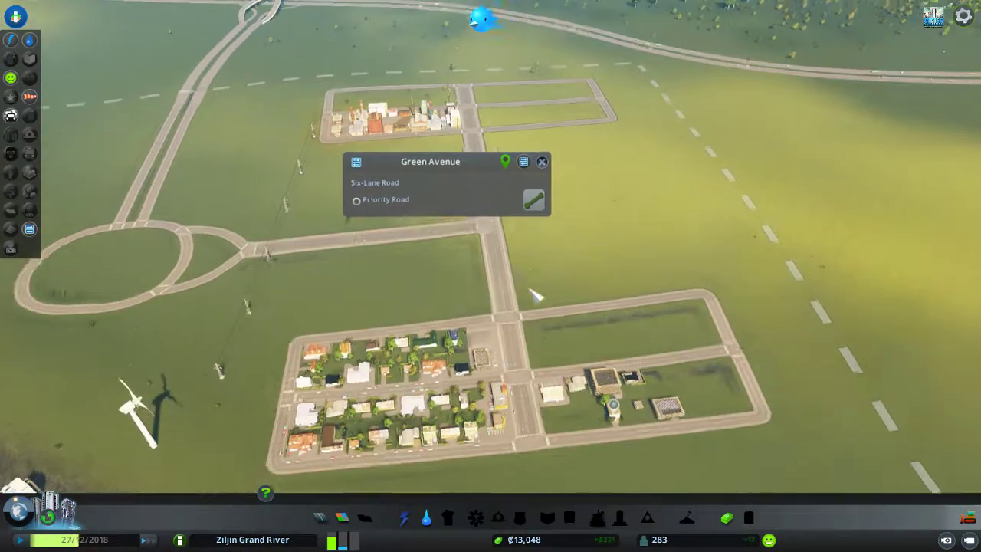
{"action": "scroll", "coordinate": [575, 333], "scroll_direction": "up", "scroll_amount": 3}
{"action": "scroll", "coordinate": [618, 314], "scroll_direction": "up", "scroll_amount": 5}
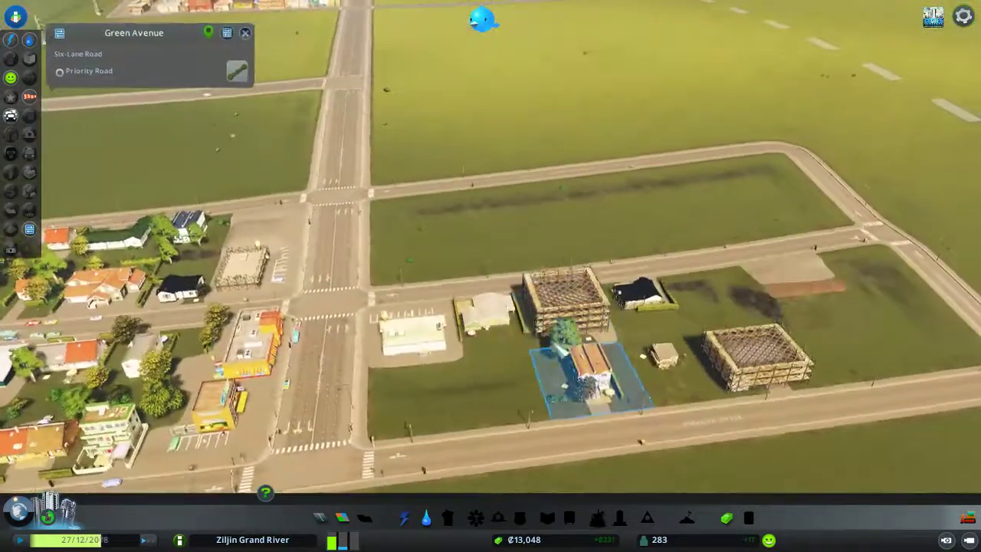
- Inspect houses, the Cypress Residence and the Neighborhood Shop on the new block, ending on the shop
{"action": "left_click", "coordinate": [494, 342]}
{"action": "left_click", "coordinate": [519, 328]}
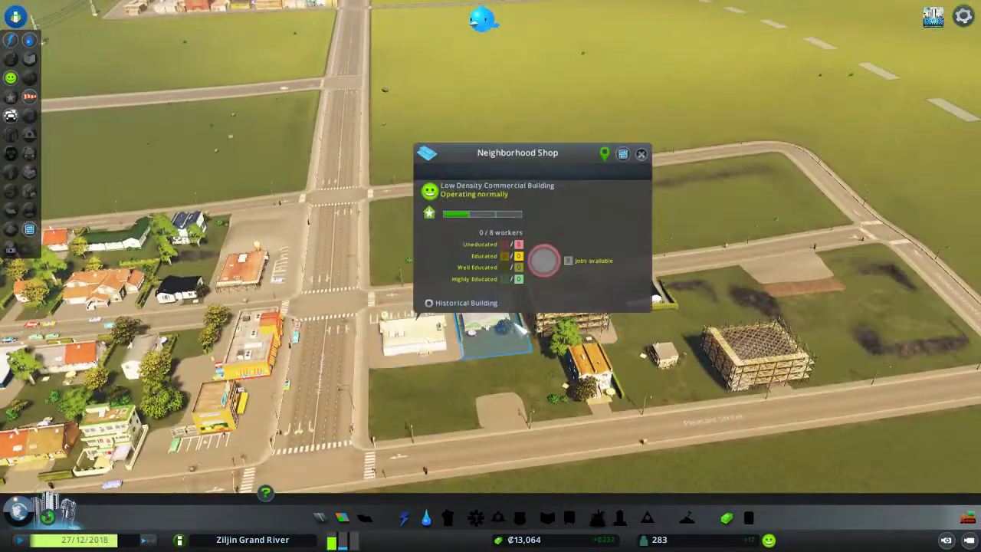
{"action": "left_click", "coordinate": [499, 383]}
{"action": "scroll", "coordinate": [475, 372], "scroll_direction": "down", "scroll_amount": 3}
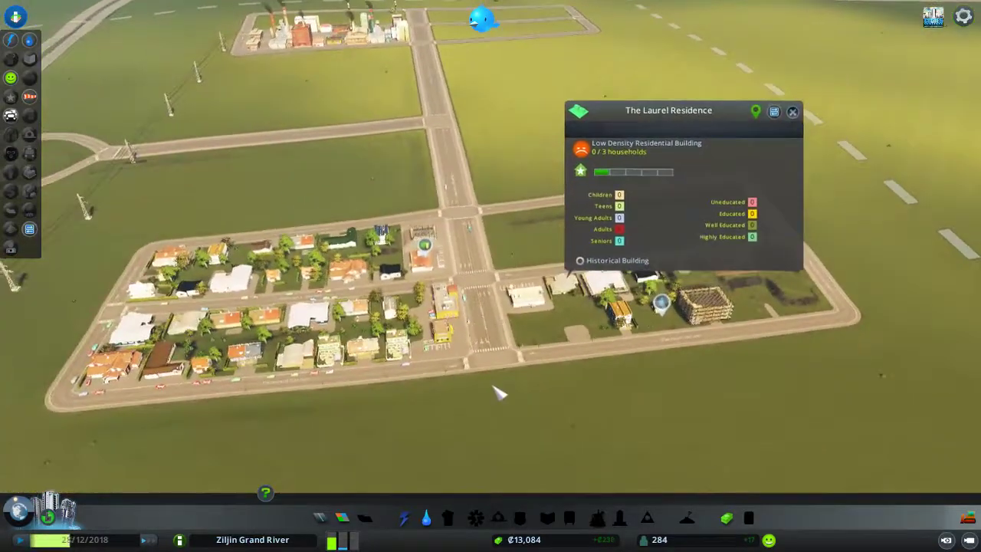
{"action": "scroll", "coordinate": [499, 390], "scroll_direction": "up", "scroll_amount": 3}
{"action": "left_click", "coordinate": [557, 383]}
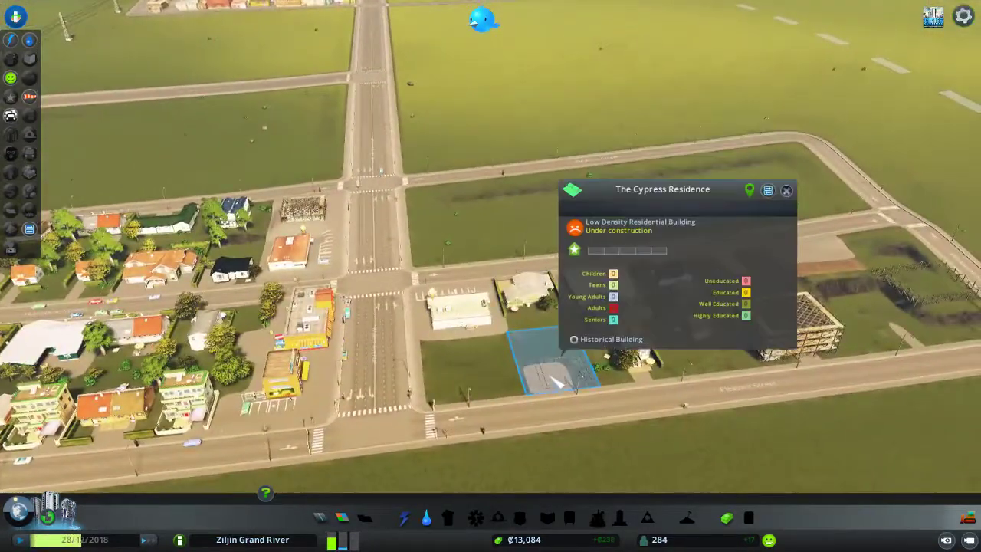
{"action": "left_click", "coordinate": [457, 355]}
{"action": "scroll", "coordinate": [457, 355], "scroll_direction": "down", "scroll_amount": 3}
{"action": "left_click", "coordinate": [467, 296]}
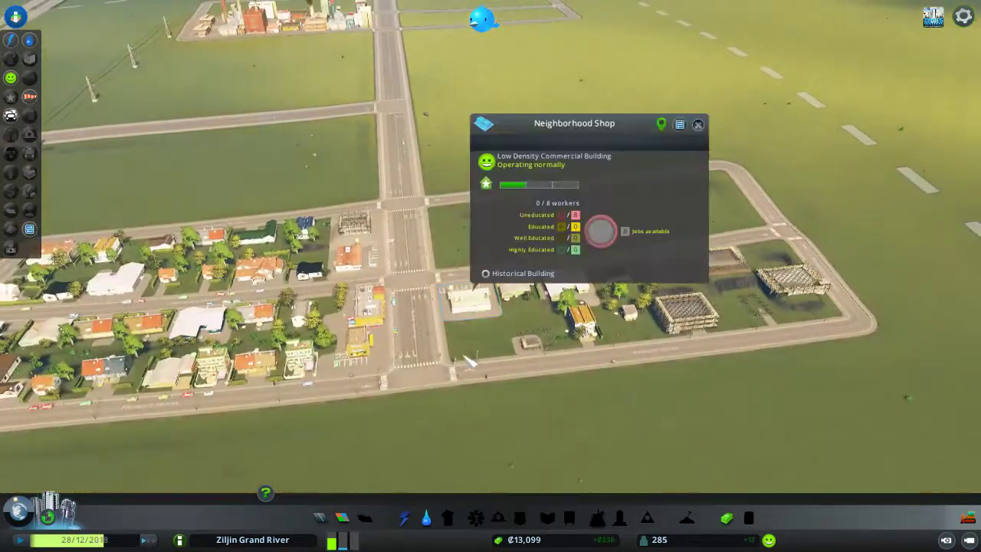
{"action": "scroll", "coordinate": [405, 323], "scroll_direction": "up", "scroll_amount": 3}
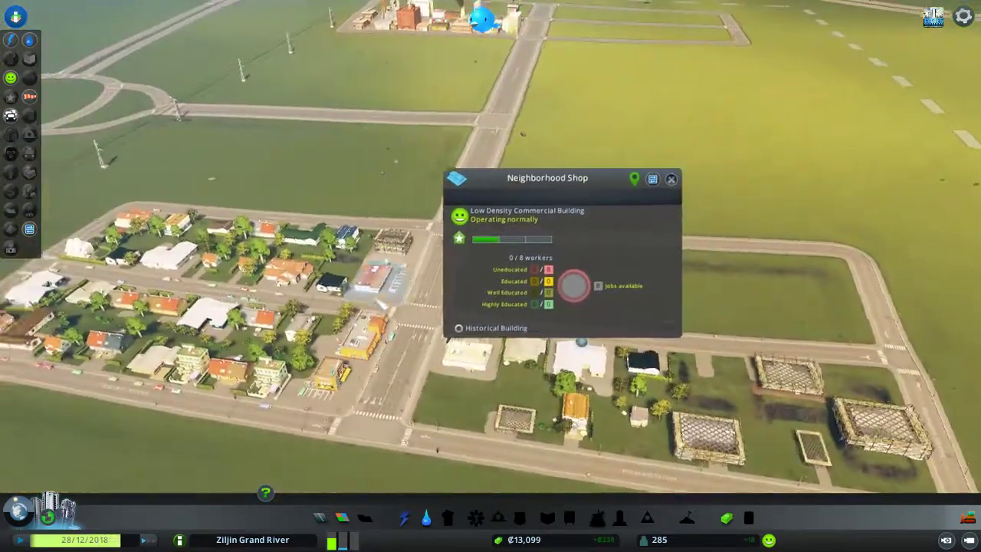
{"action": "scroll", "coordinate": [405, 323], "scroll_direction": "up", "scroll_amount": 3}
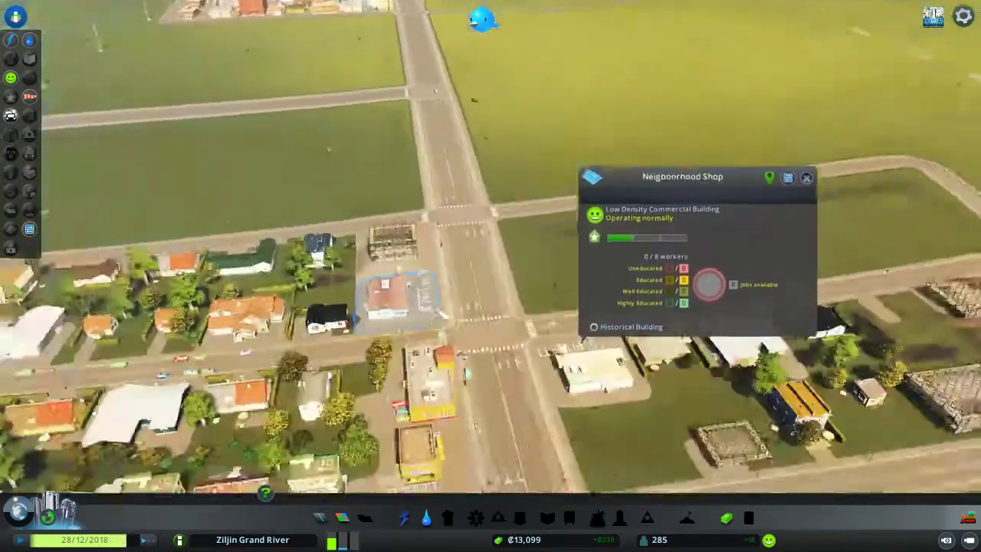
{"action": "key", "text": "q"}
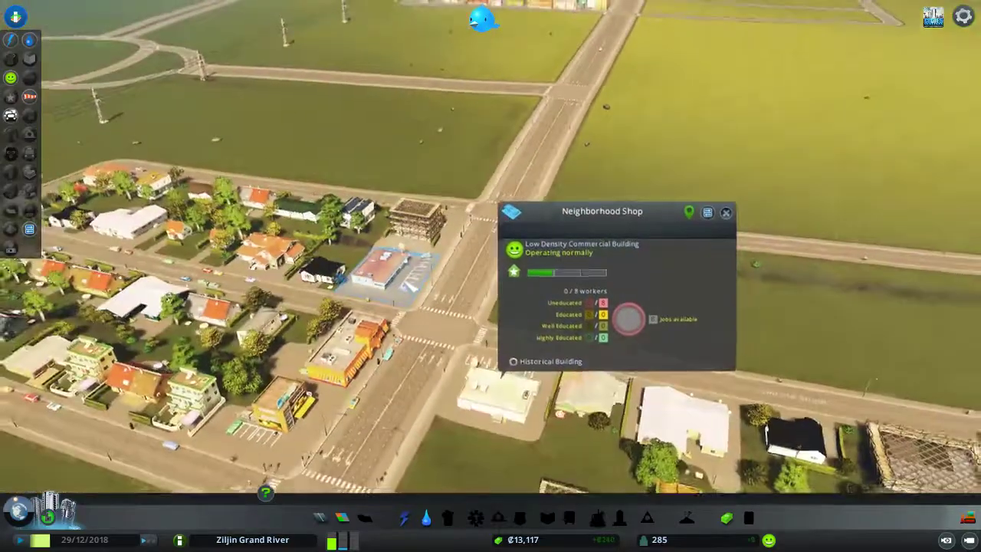
{"action": "scroll", "coordinate": [383, 272], "scroll_direction": "down", "scroll_amount": 5}
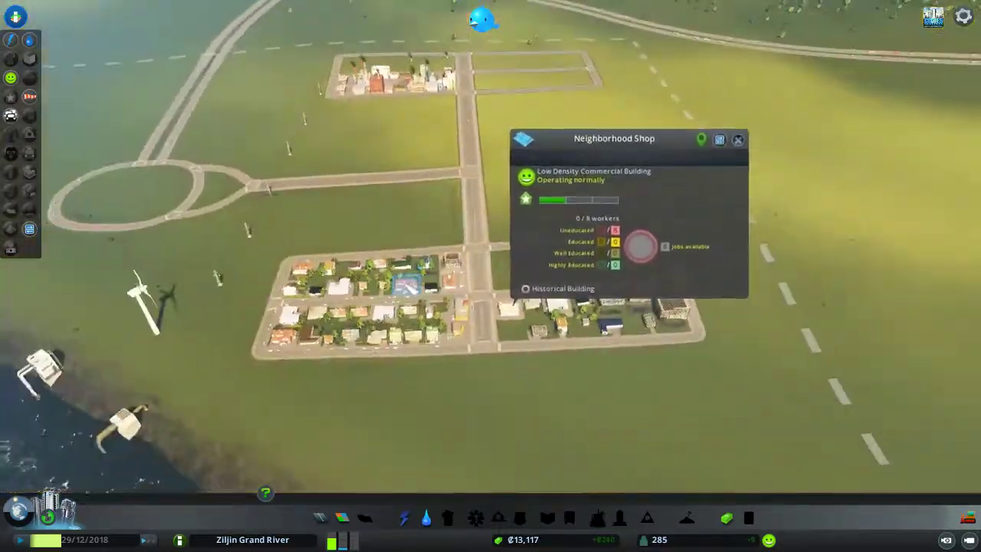
{"action": "scroll", "coordinate": [841, 161], "scroll_direction": "up", "scroll_amount": 3}
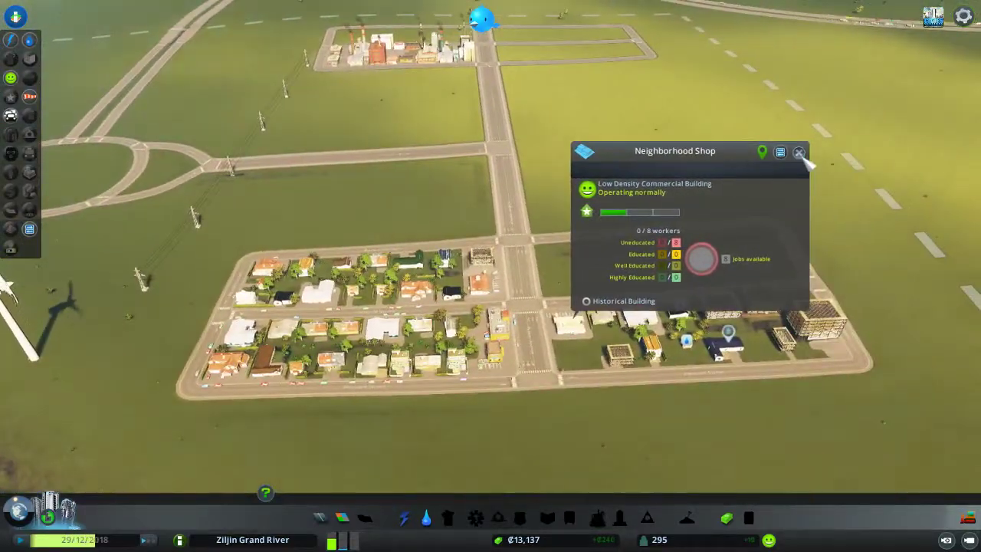
- Close the Neighborhood Shop details
{"action": "left_click", "coordinate": [799, 152]}
{"action": "scroll", "coordinate": [518, 219], "scroll_direction": "down", "scroll_amount": 5}
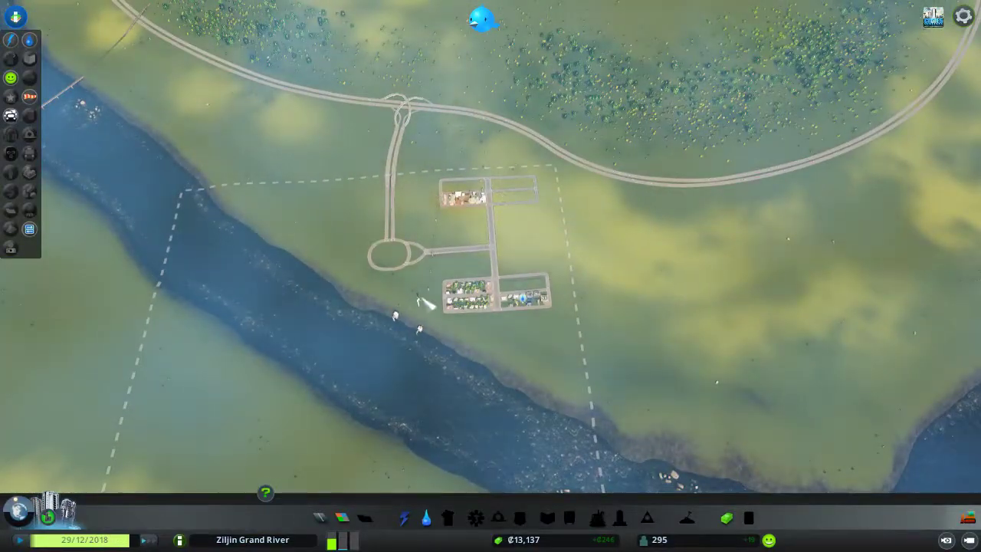
{"action": "scroll", "coordinate": [503, 179], "scroll_direction": "down", "scroll_amount": 3}
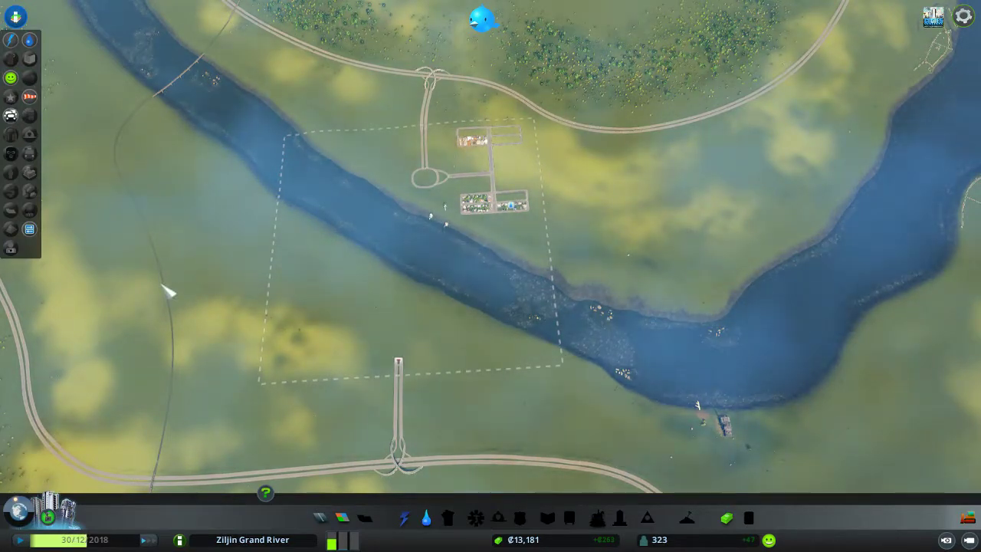
{"action": "scroll", "coordinate": [499, 268], "scroll_direction": "up", "scroll_amount": 3}
{"action": "scroll", "coordinate": [499, 306], "scroll_direction": "up", "scroll_amount": 3}
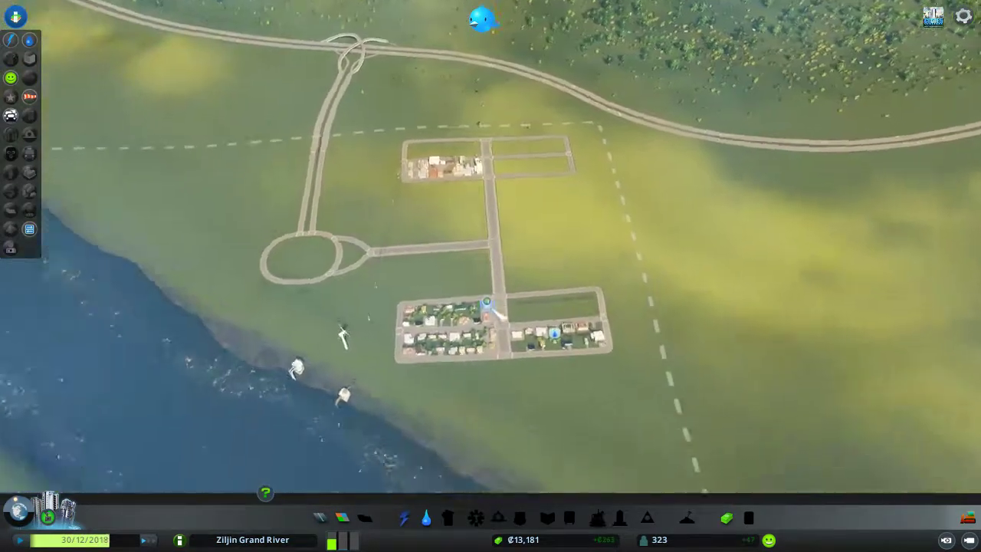
{"action": "scroll", "coordinate": [497, 330], "scroll_direction": "up", "scroll_amount": 3}
{"action": "scroll", "coordinate": [495, 345], "scroll_direction": "up", "scroll_amount": 3}
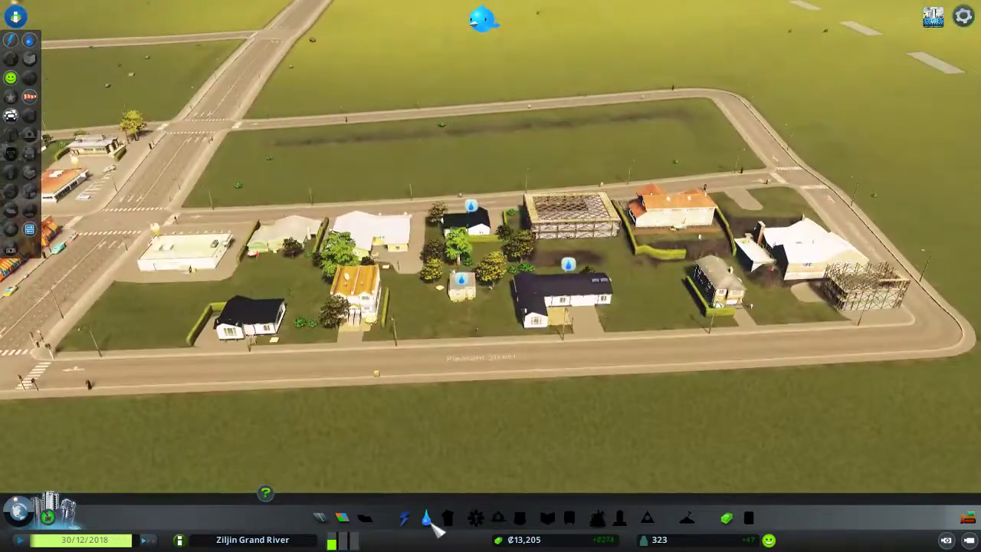
- Lay a water pipe from the existing network down past the eastern block, cancelling an invalid extension
{"action": "left_click", "coordinate": [426, 519]}
{"action": "key", "text": "s"}
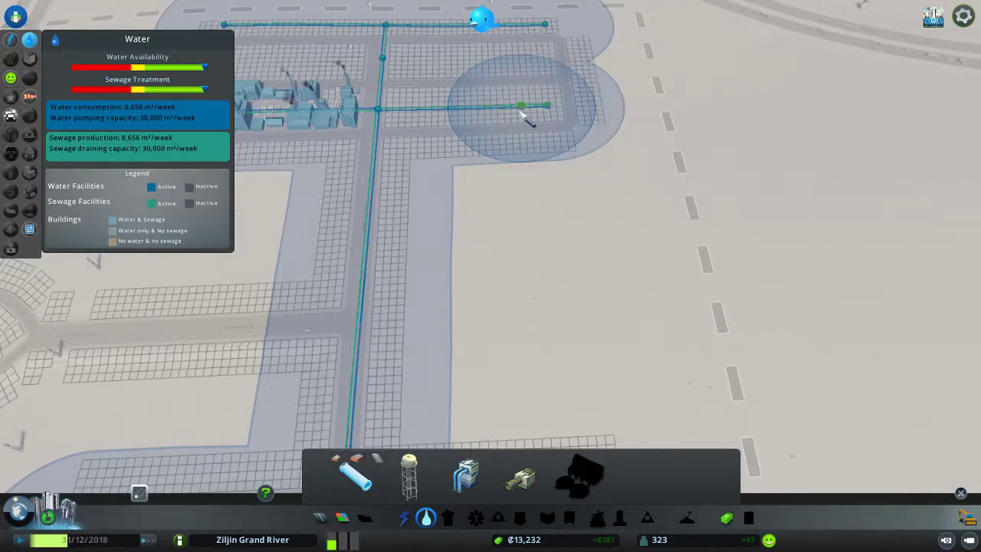
{"action": "left_click", "coordinate": [526, 115]}
{"action": "key", "text": "s"}
{"action": "key", "text": "s"}
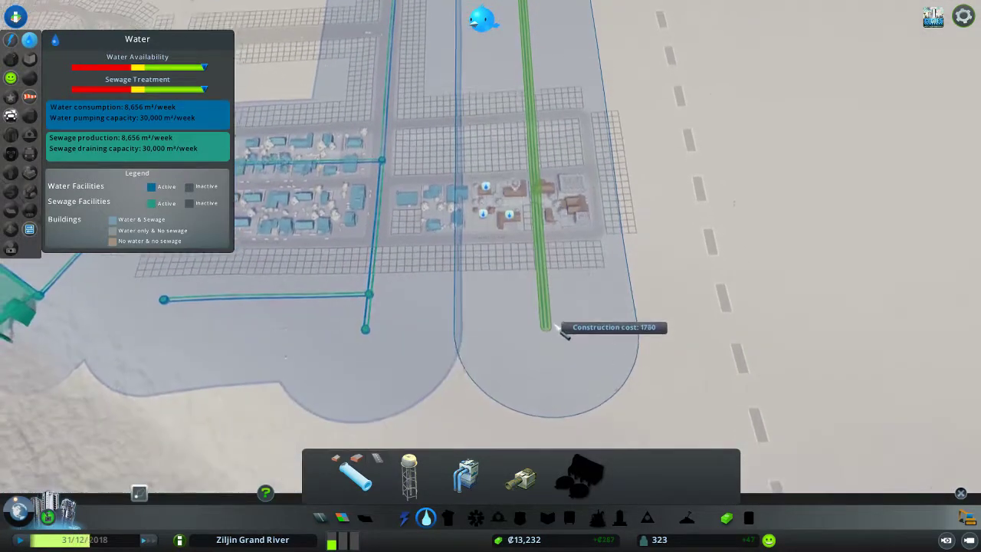
{"action": "left_click", "coordinate": [564, 302]}
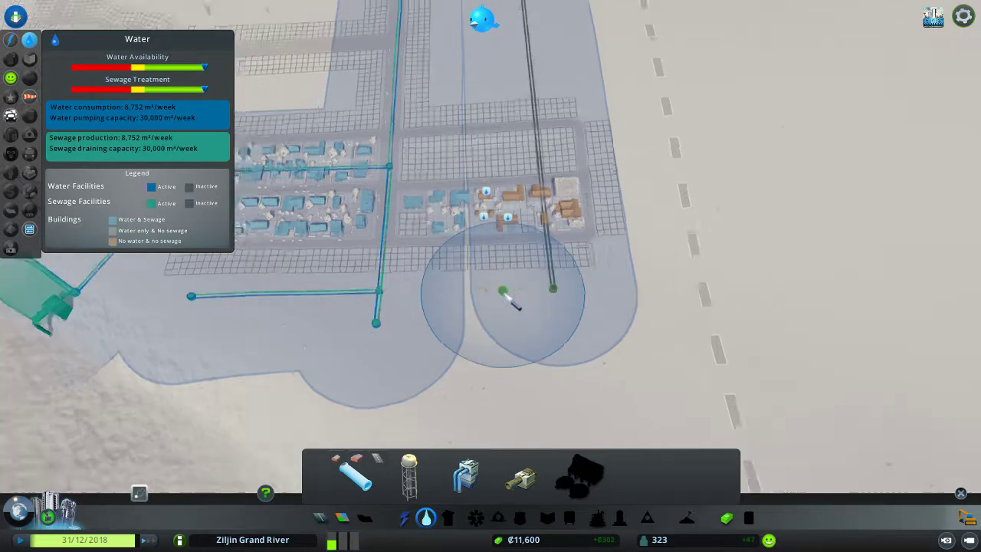
{"action": "scroll", "coordinate": [506, 299], "scroll_direction": "down", "scroll_amount": 5}
{"action": "scroll", "coordinate": [512, 301], "scroll_direction": "up", "scroll_amount": 5}
{"action": "scroll", "coordinate": [512, 303], "scroll_direction": "up", "scroll_amount": 2}
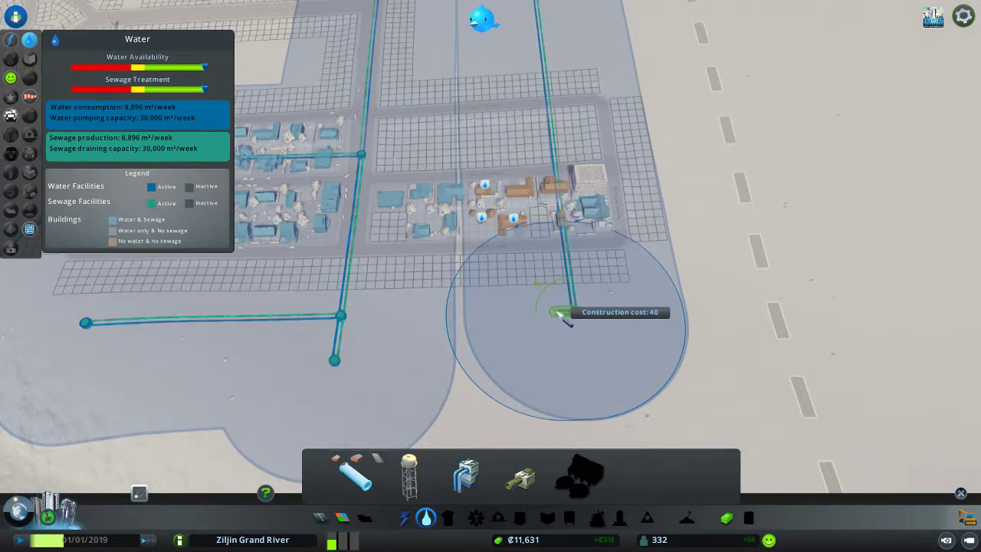
{"action": "left_click", "coordinate": [563, 320]}
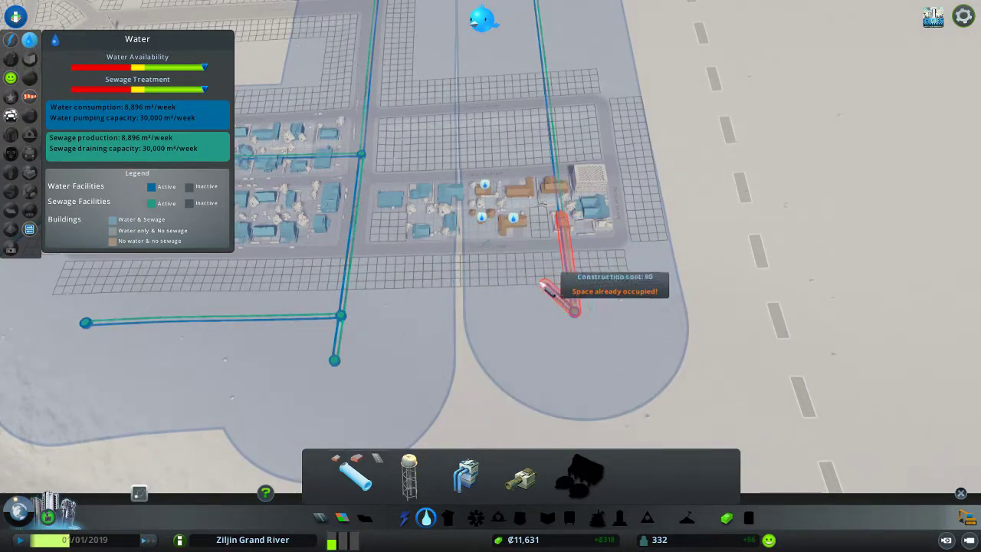
{"action": "right_click", "coordinate": [534, 274]}
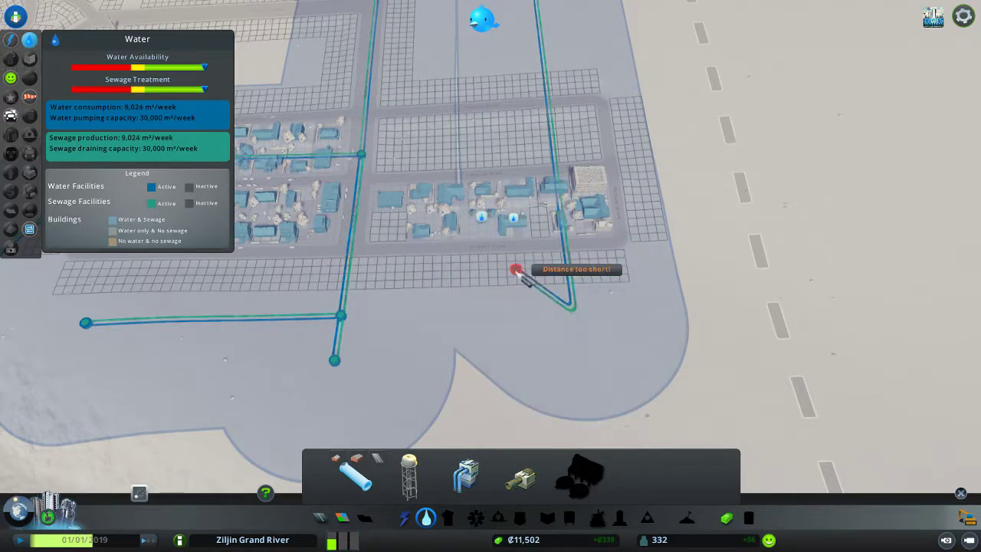
{"action": "scroll", "coordinate": [528, 295], "scroll_direction": "down", "scroll_amount": 3}
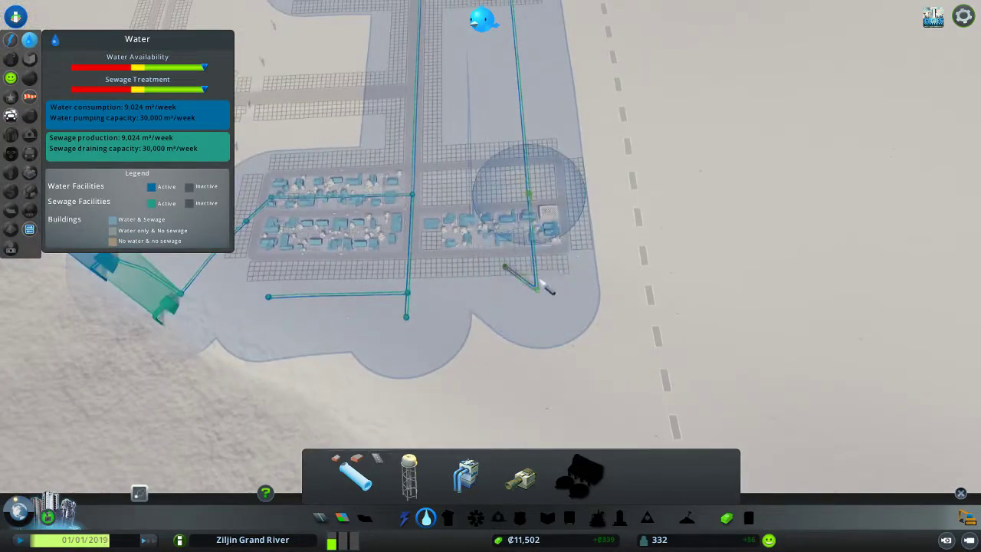
{"action": "scroll", "coordinate": [525, 192], "scroll_direction": "up", "scroll_amount": 2}
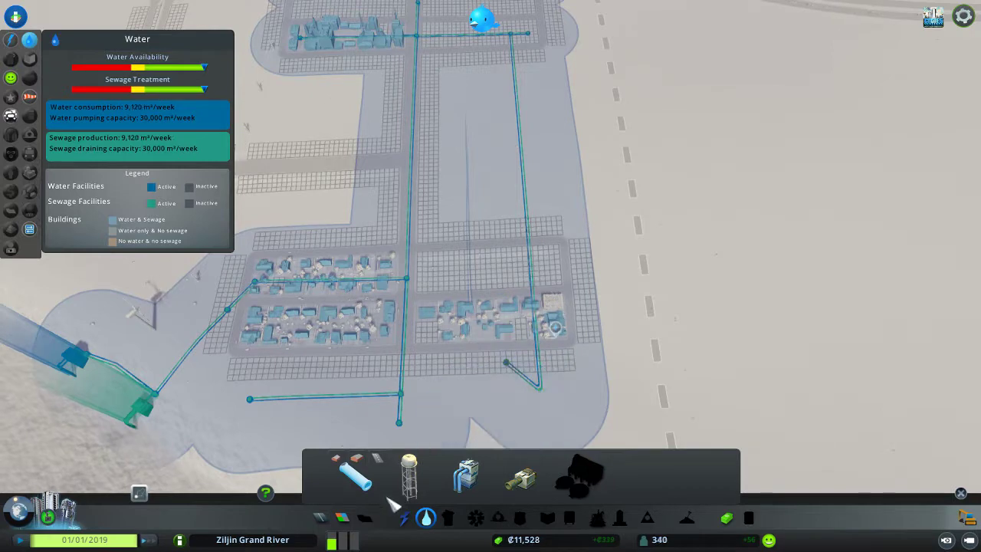
- Zone the strip beside the main road commercial and the rest of the empty block residential
{"action": "left_click", "coordinate": [427, 522]}
{"action": "left_click", "coordinate": [343, 517]}
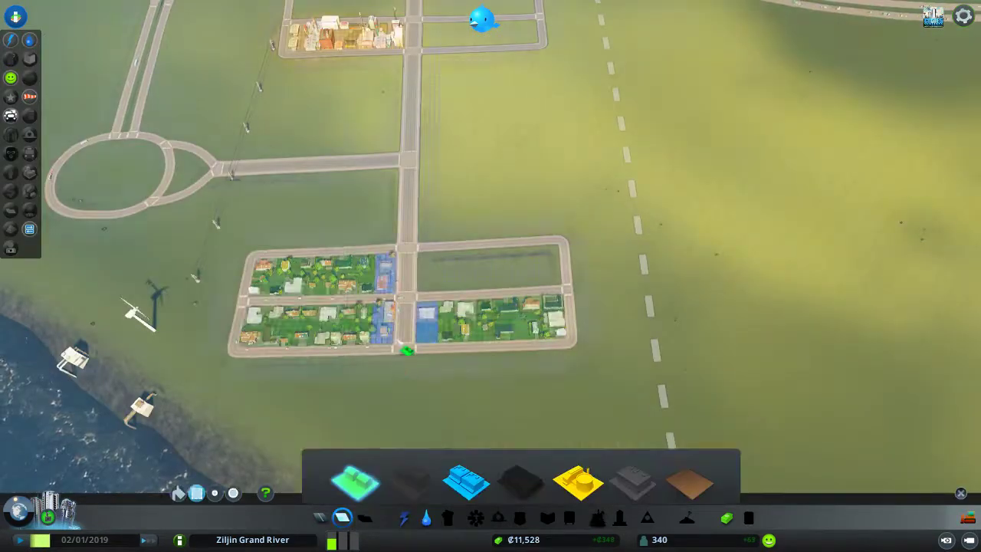
{"action": "scroll", "coordinate": [391, 293], "scroll_direction": "up", "scroll_amount": 3}
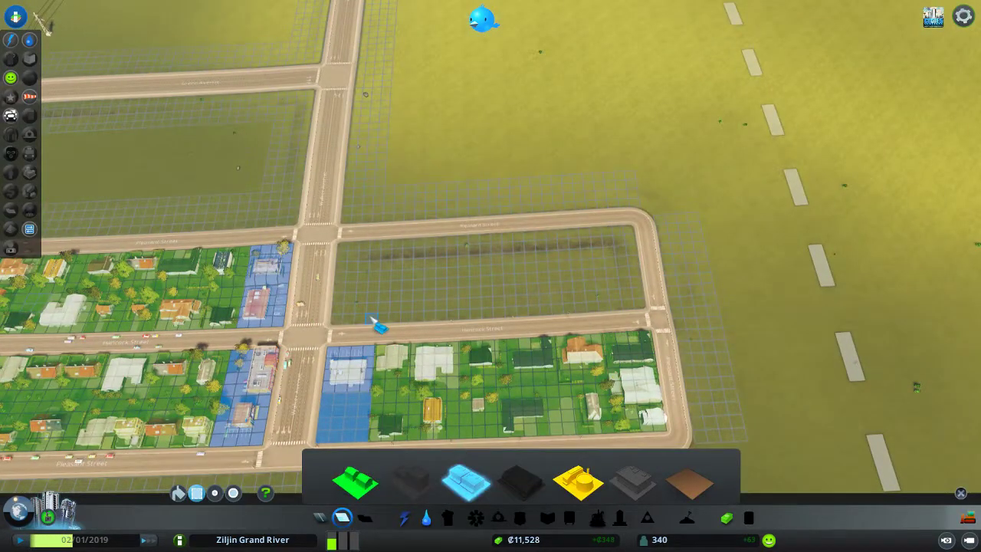
{"action": "left_click", "coordinate": [341, 249]}
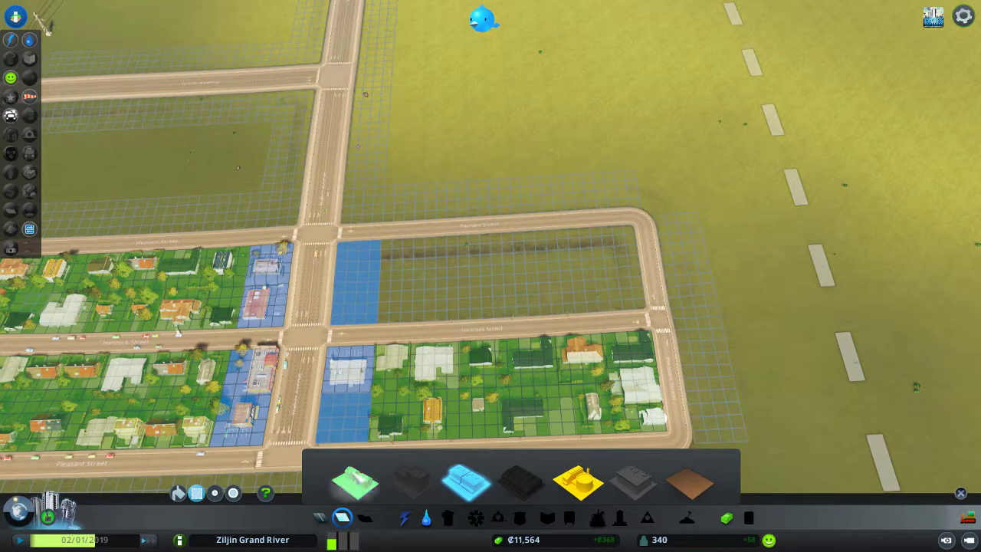
{"action": "left_click", "coordinate": [625, 246]}
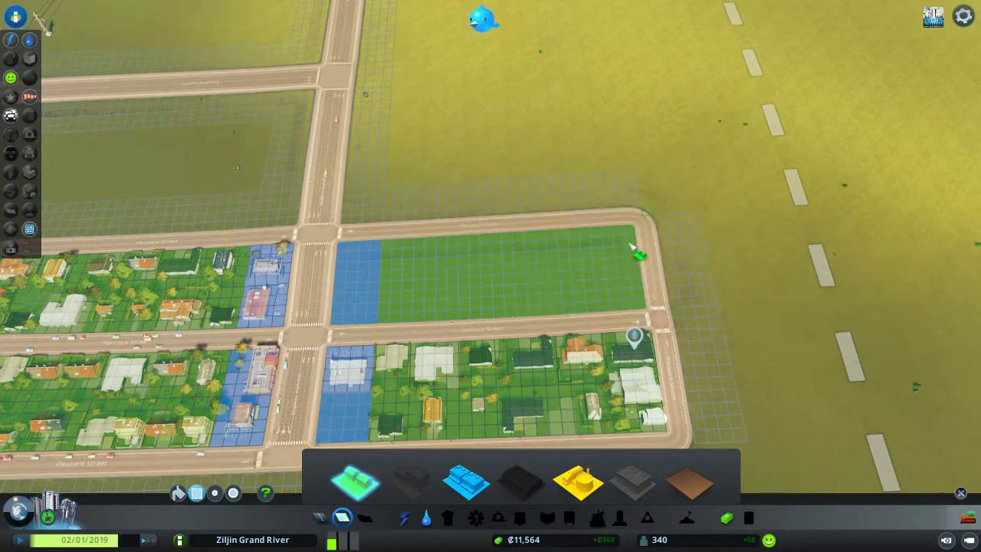
{"action": "scroll", "coordinate": [559, 317], "scroll_direction": "down", "scroll_amount": 5}
{"action": "scroll", "coordinate": [527, 374], "scroll_direction": "up", "scroll_amount": 5}
{"action": "scroll", "coordinate": [529, 373], "scroll_direction": "up", "scroll_amount": 2}
{"action": "scroll", "coordinate": [526, 373], "scroll_direction": "up", "scroll_amount": 2}
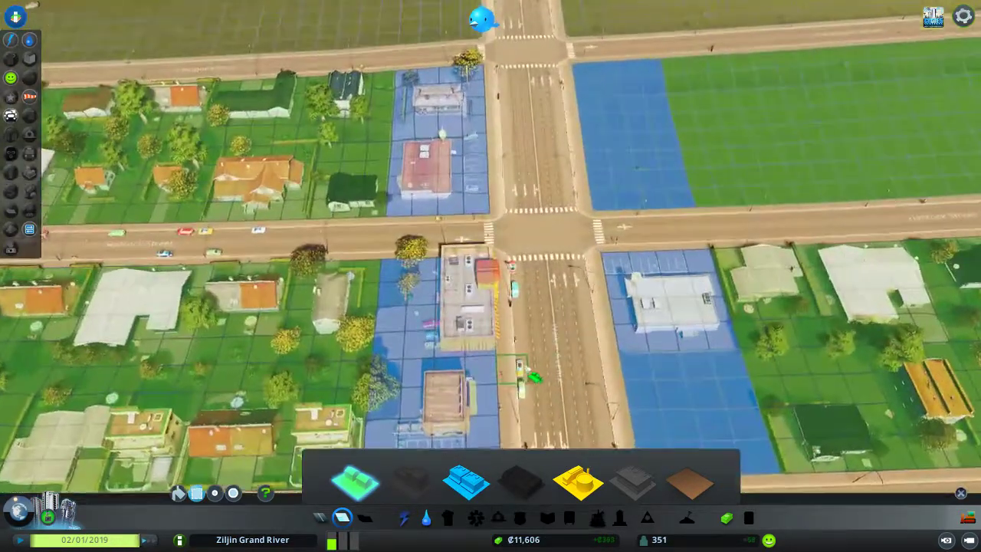
{"action": "scroll", "coordinate": [491, 384], "scroll_direction": "up", "scroll_amount": 2}
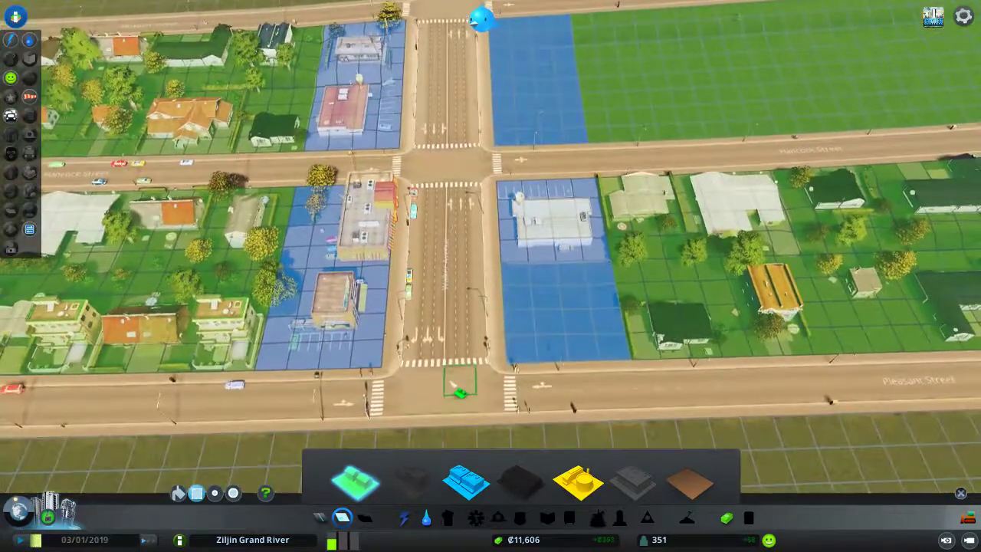
- Close the zoning tools and show the neighbourhood shop's details
{"action": "key", "text": "d"}
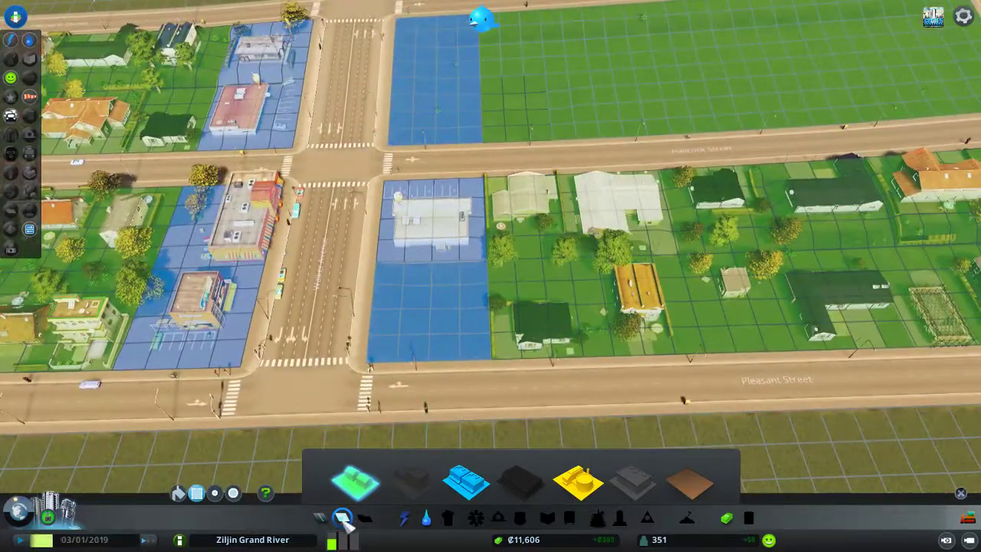
{"action": "left_click", "coordinate": [342, 522]}
{"action": "scroll", "coordinate": [460, 230], "scroll_direction": "up", "scroll_amount": 3}
{"action": "left_click", "coordinate": [482, 210]}
{"action": "scroll", "coordinate": [386, 299], "scroll_direction": "up", "scroll_amount": 2}
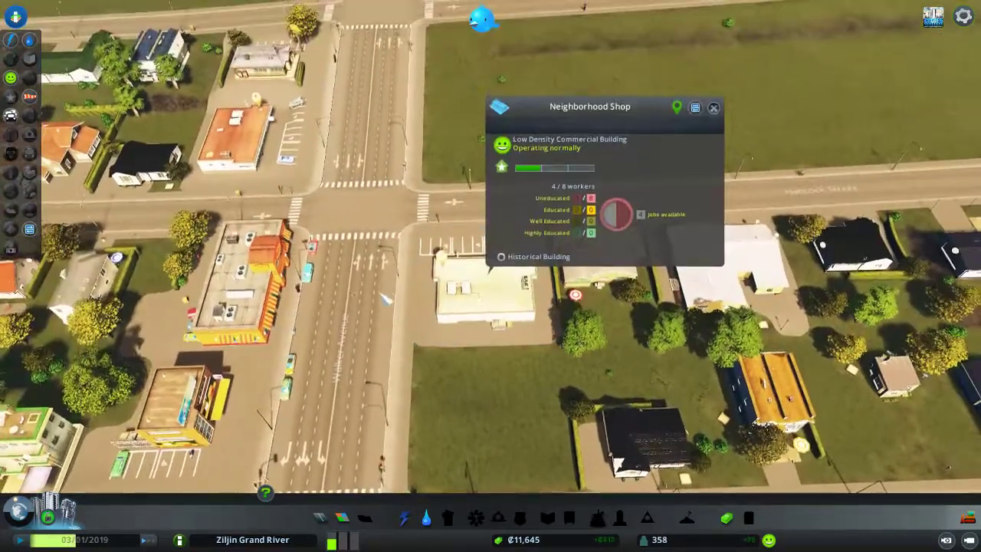
{"action": "scroll", "coordinate": [385, 299], "scroll_direction": "down", "scroll_amount": 2}
{"action": "scroll", "coordinate": [386, 299], "scroll_direction": "down", "scroll_amount": 2}
{"action": "scroll", "coordinate": [386, 299], "scroll_direction": "down", "scroll_amount": 2}
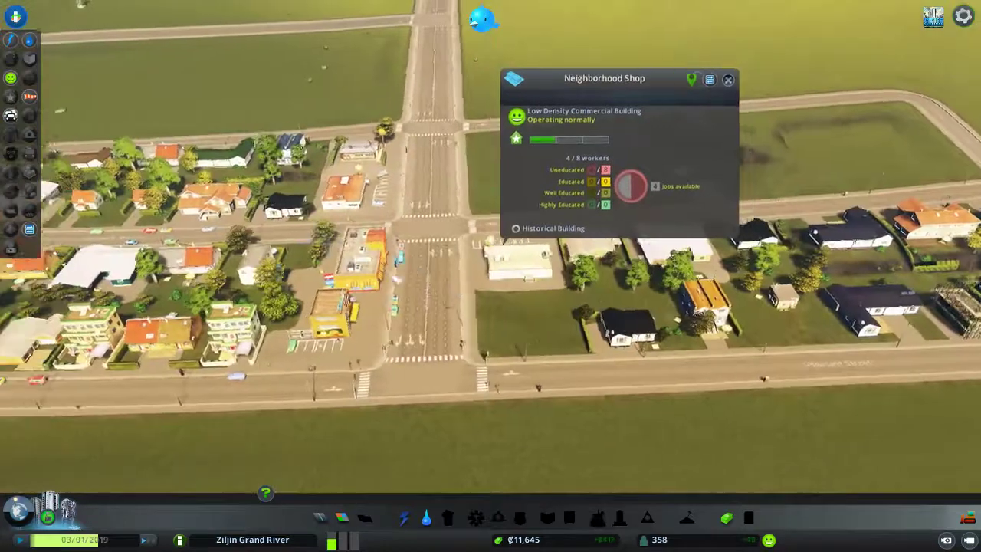
{"action": "scroll", "coordinate": [378, 289], "scroll_direction": "up", "scroll_amount": 2}
{"action": "scroll", "coordinate": [378, 289], "scroll_direction": "up", "scroll_amount": 2}
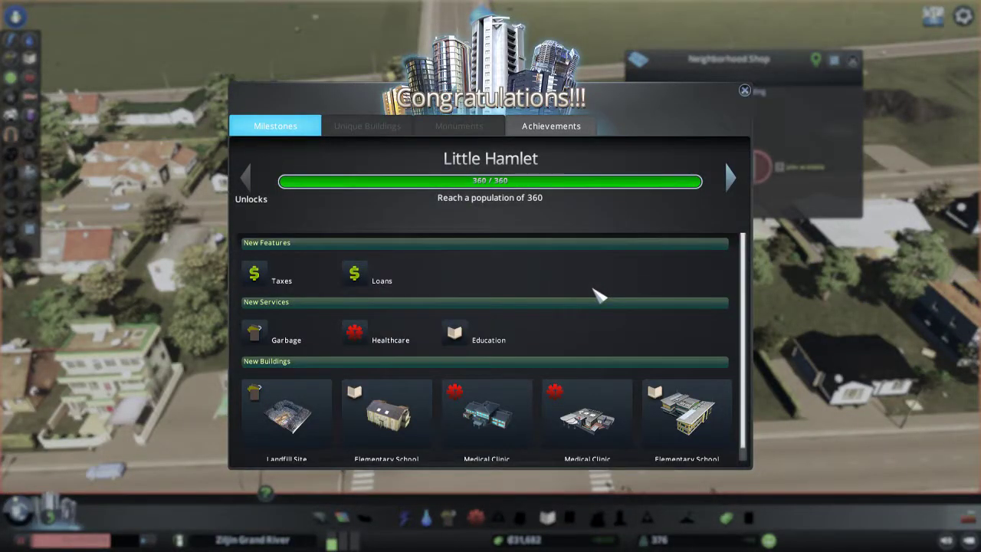
{"action": "scroll", "coordinate": [433, 307], "scroll_direction": "down", "scroll_amount": 1}
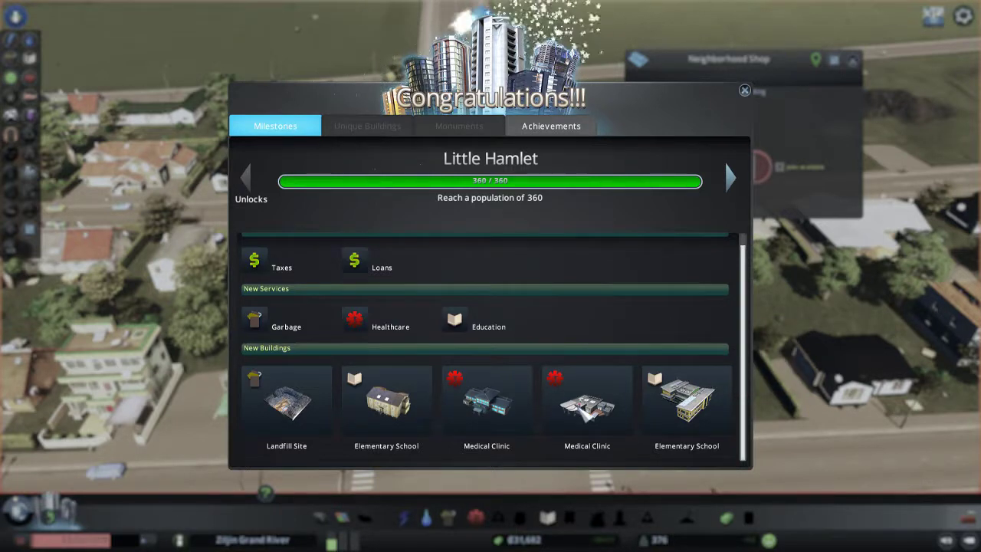
{"action": "scroll", "coordinate": [609, 317], "scroll_direction": "up", "scroll_amount": 1}
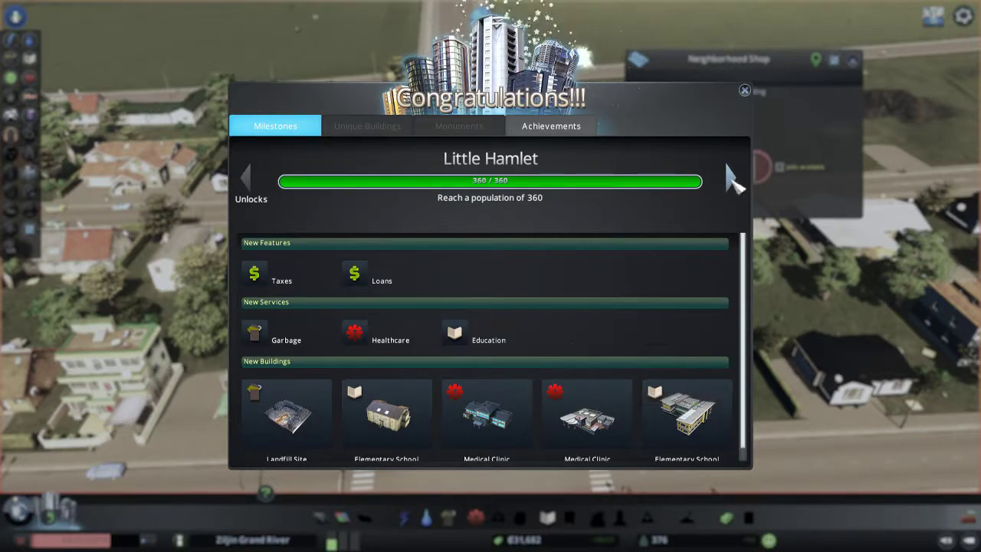
- Dismiss the milestone popup and preview the Medical Clinic in the healthcare coverage view
{"action": "left_click", "coordinate": [745, 90]}
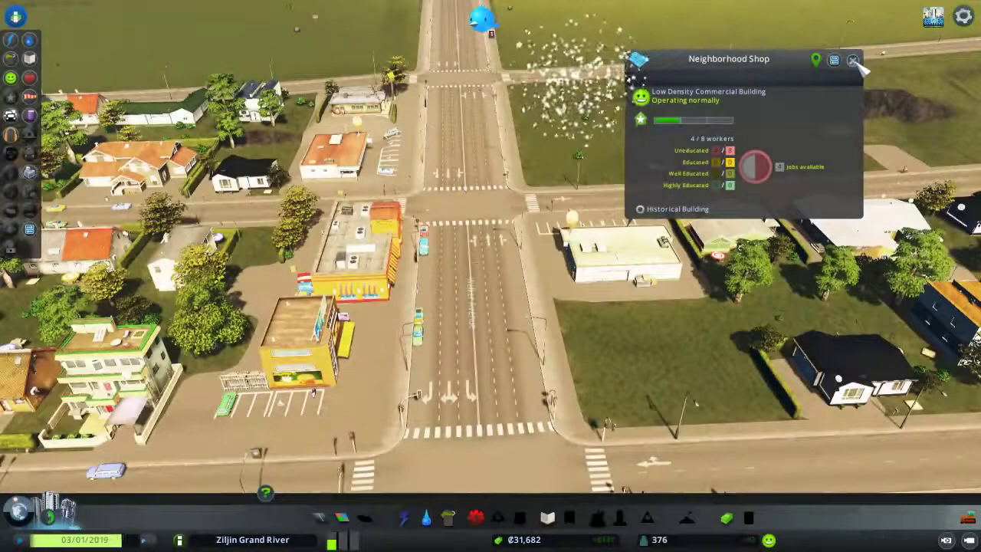
{"action": "scroll", "coordinate": [491, 307], "scroll_direction": "down", "scroll_amount": 3}
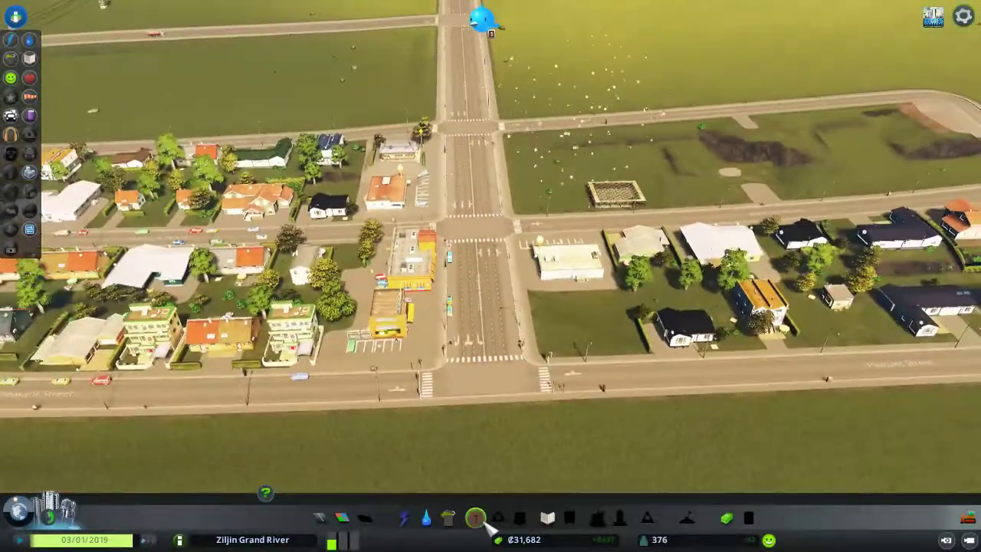
{"action": "left_click", "coordinate": [476, 518]}
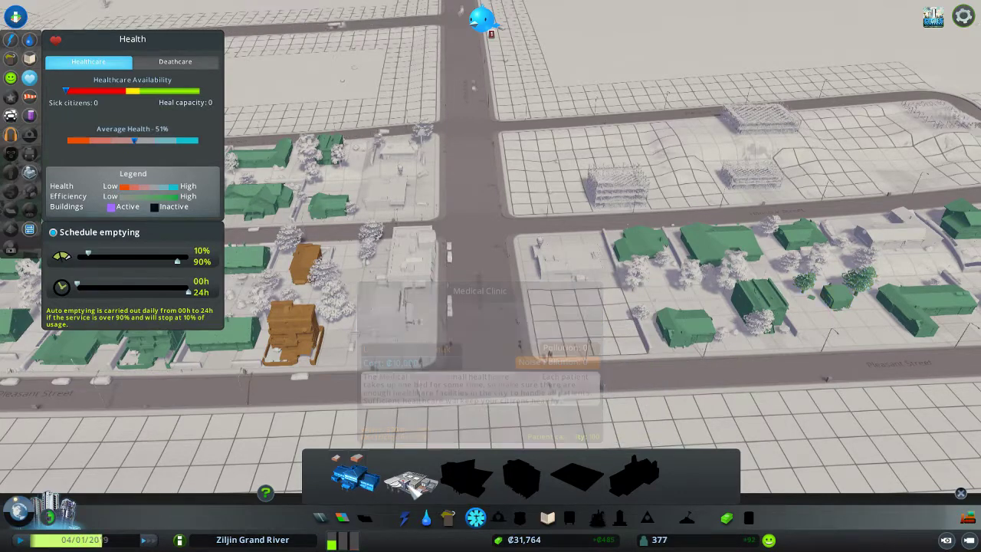
{"action": "key", "text": "w"}
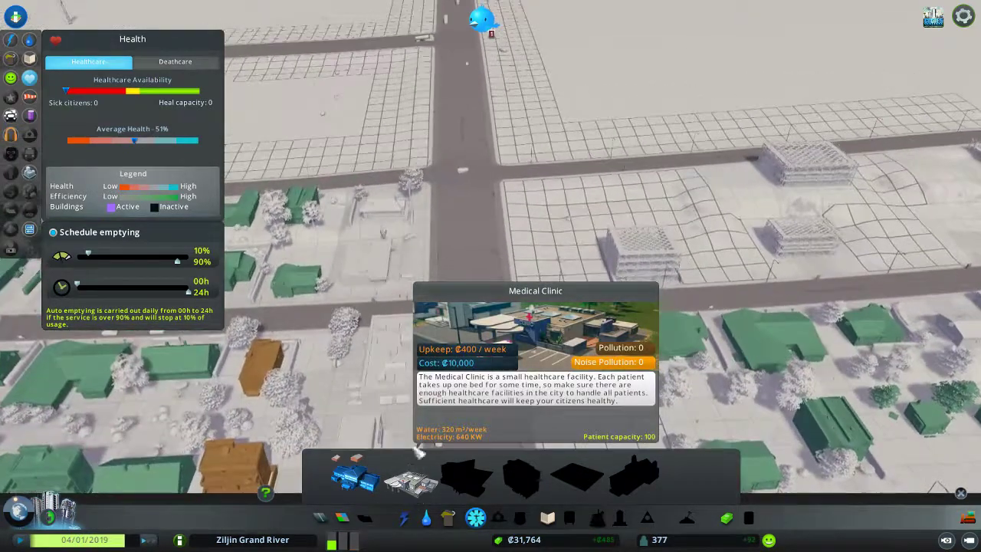
{"action": "left_click", "coordinate": [411, 490]}
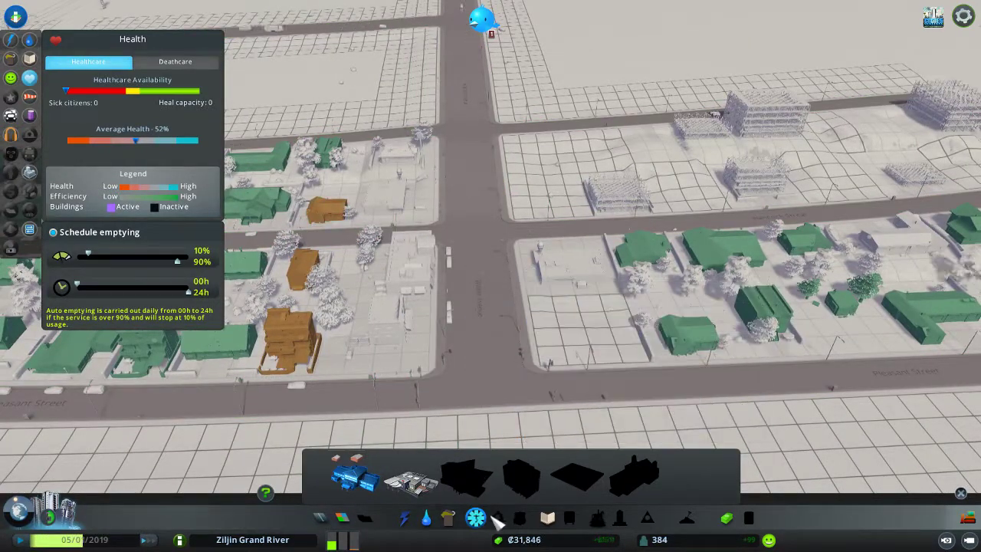
- Check the education coverage map and return to the normal city view
{"action": "left_click", "coordinate": [547, 518]}
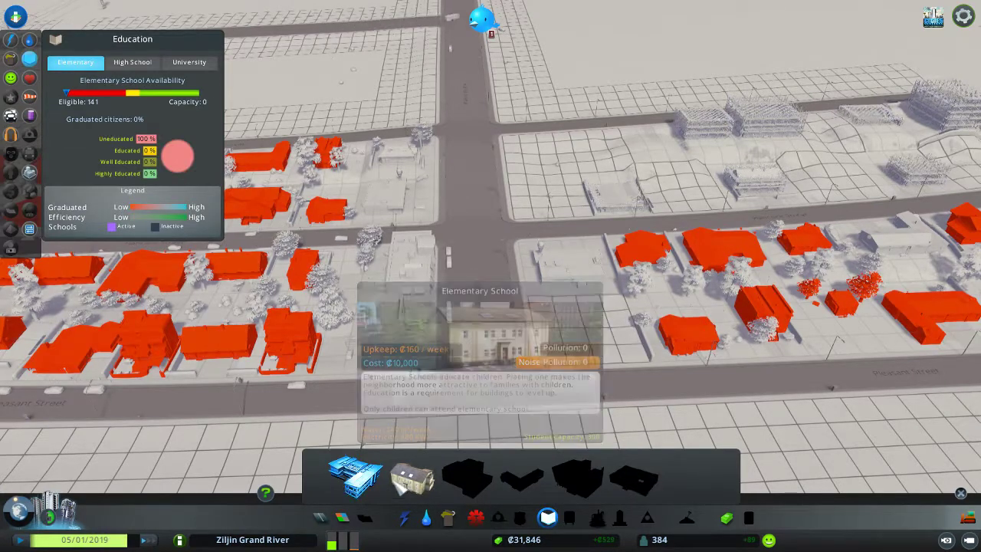
{"action": "left_click", "coordinate": [547, 519]}
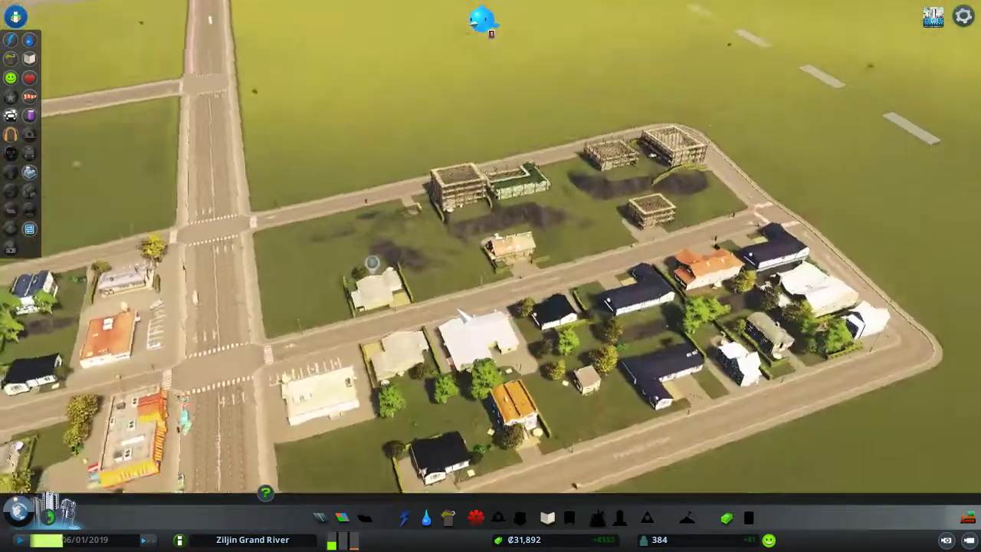
{"action": "scroll", "coordinate": [463, 315], "scroll_direction": "down", "scroll_amount": 5}
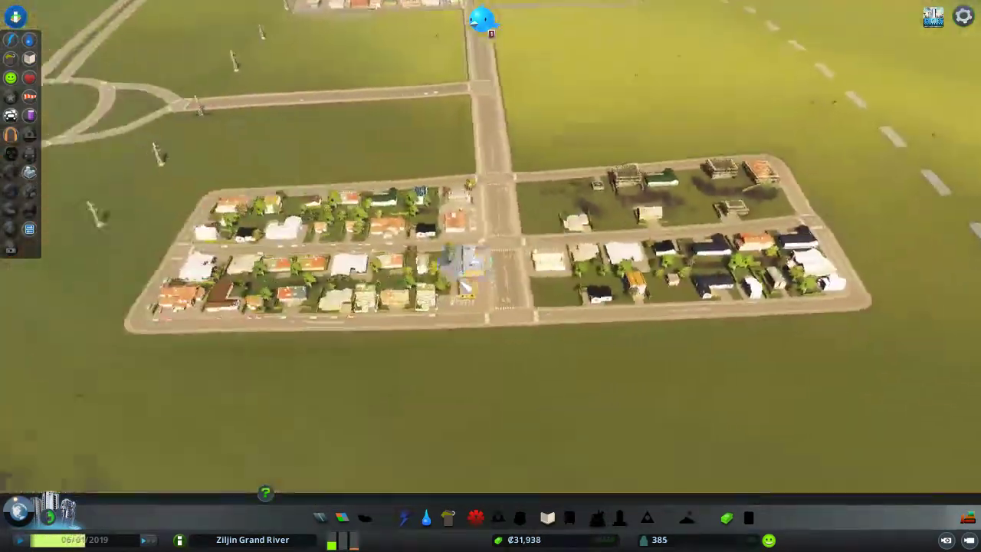
{"action": "scroll", "coordinate": [464, 286], "scroll_direction": "up", "scroll_amount": 5}
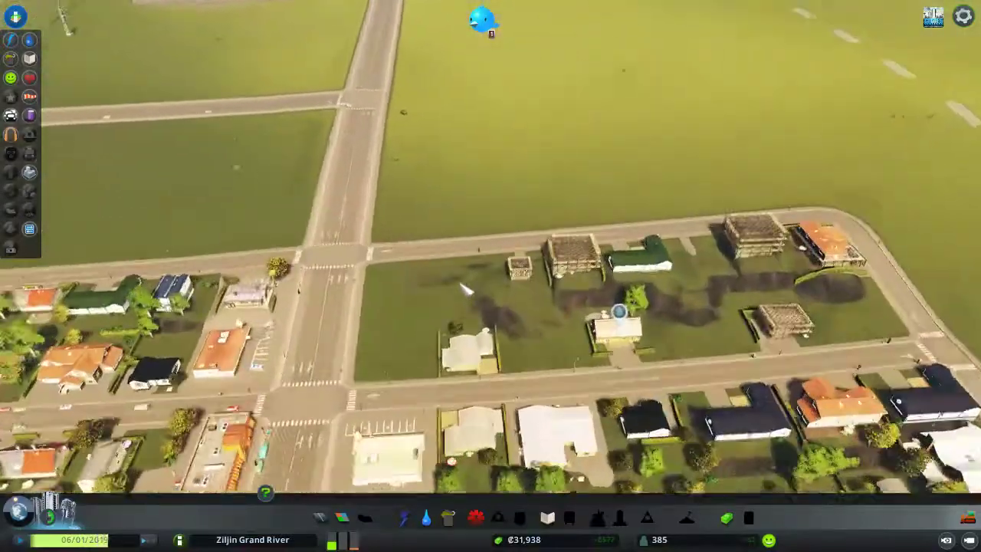
{"action": "scroll", "coordinate": [466, 289], "scroll_direction": "down", "scroll_amount": 5}
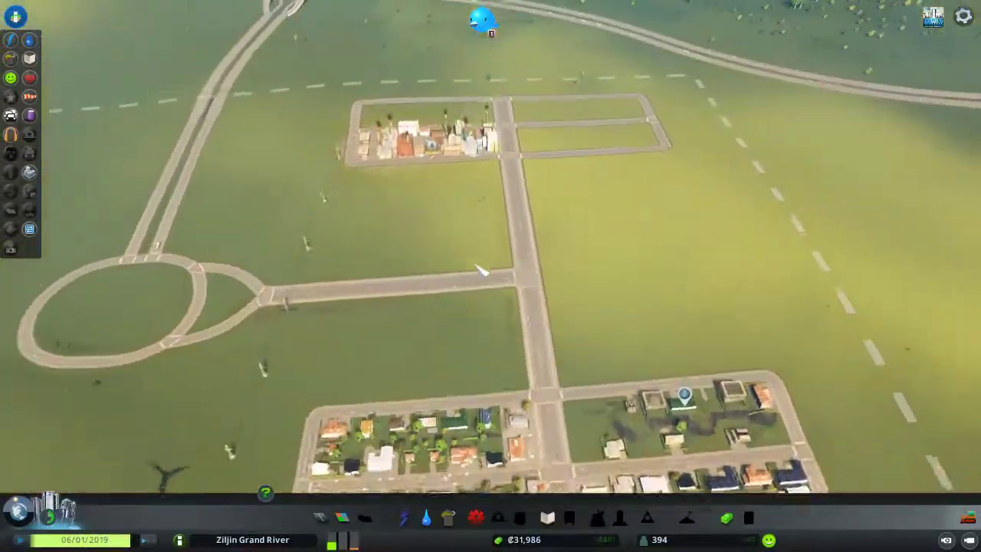
- Rotate the camera around the town with the zoning tools briefly shown
{"action": "key", "text": "q"}
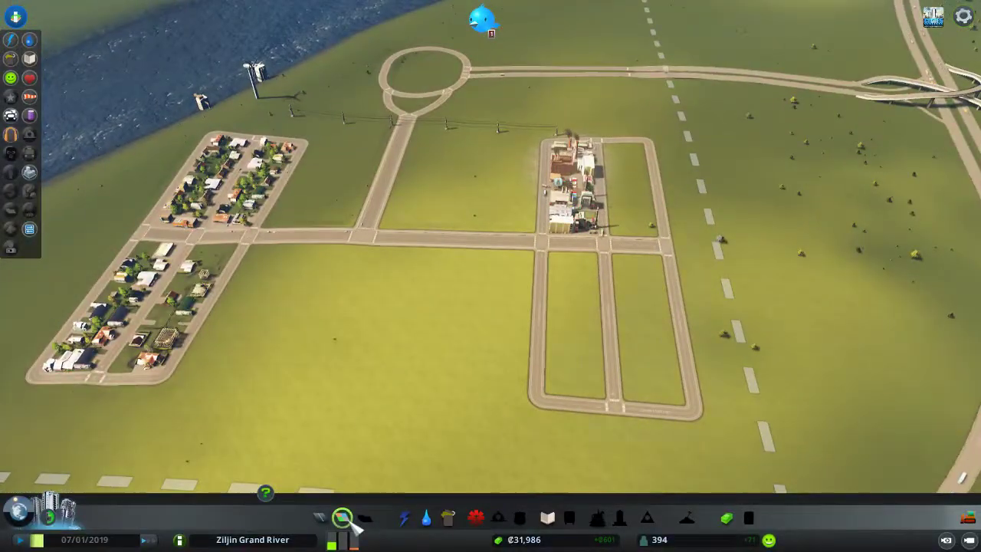
{"action": "left_click", "coordinate": [342, 517]}
{"action": "key", "text": "q"}
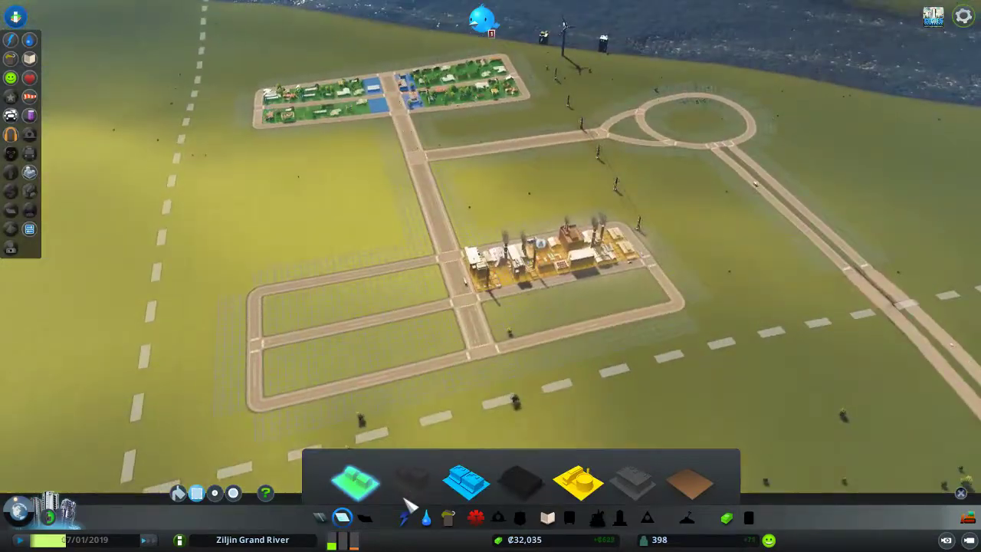
{"action": "key", "text": "e"}
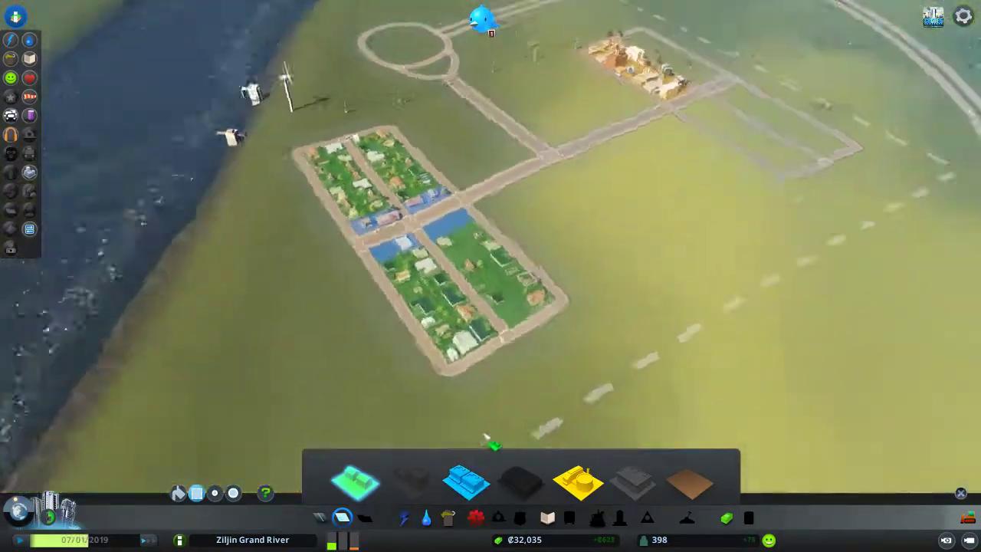
{"action": "key", "text": "e"}
{"action": "scroll", "coordinate": [490, 376], "scroll_direction": "up", "scroll_amount": 3}
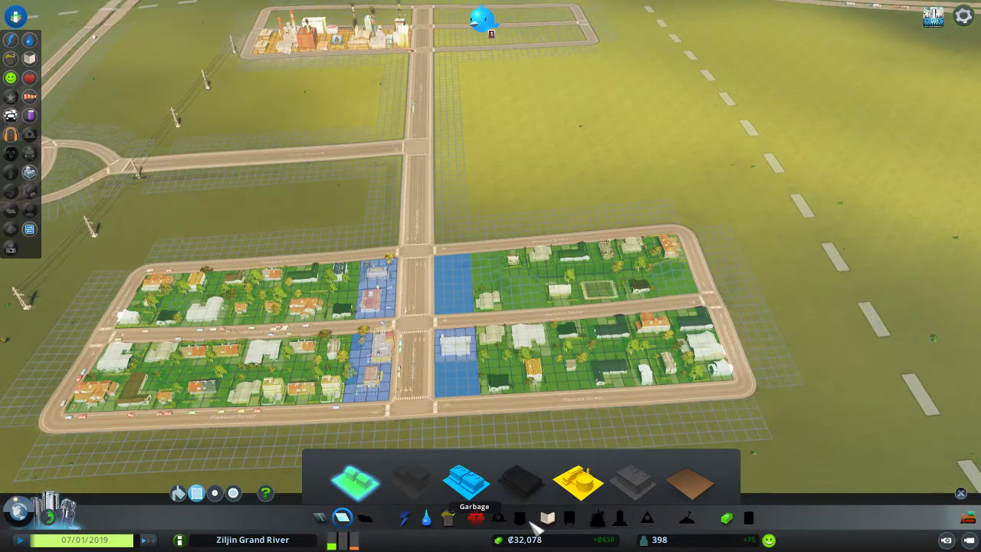
- Glance at healthcare and garbage coverage, then bring up the Economy budget overview
{"action": "left_click", "coordinate": [474, 521]}
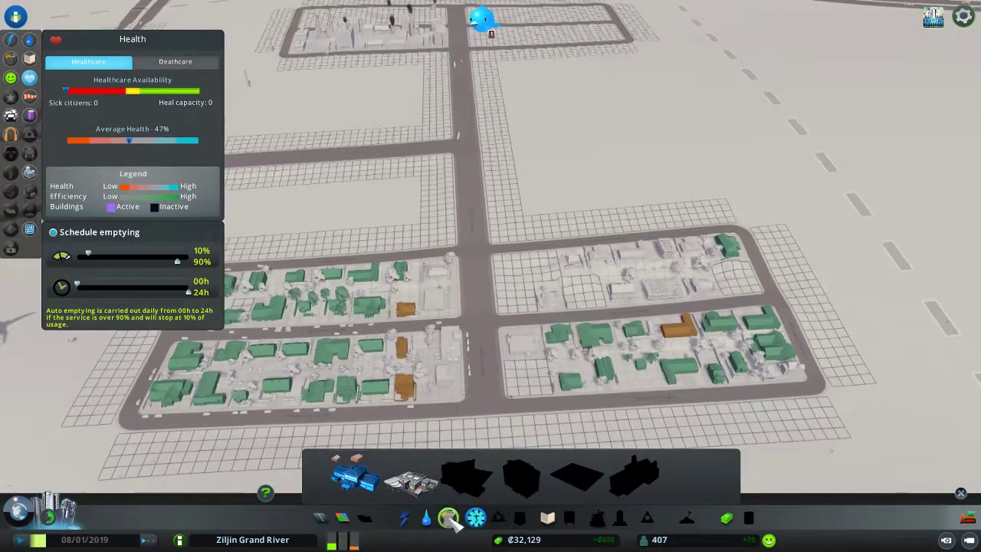
{"action": "left_click", "coordinate": [450, 519]}
{"action": "left_click", "coordinate": [450, 520]}
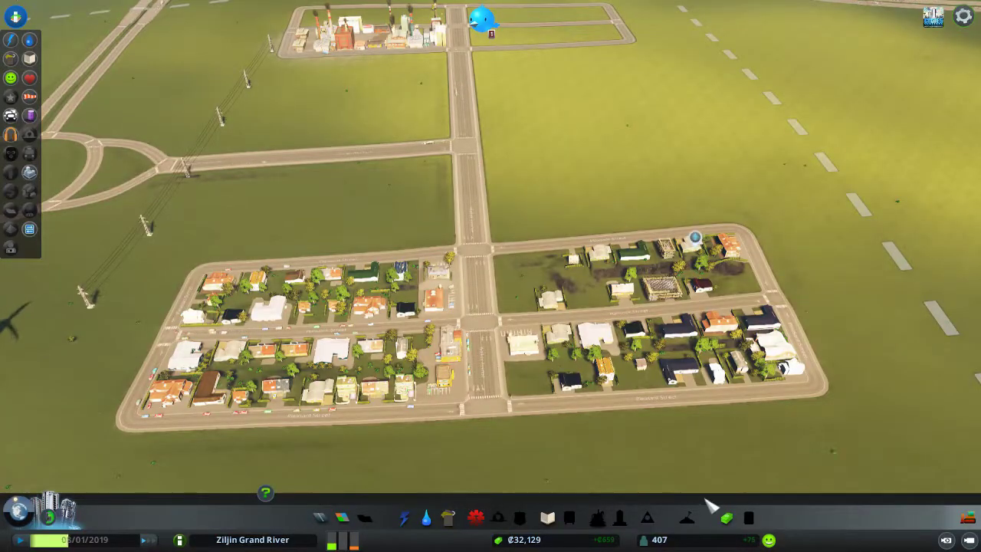
{"action": "left_click", "coordinate": [726, 519]}
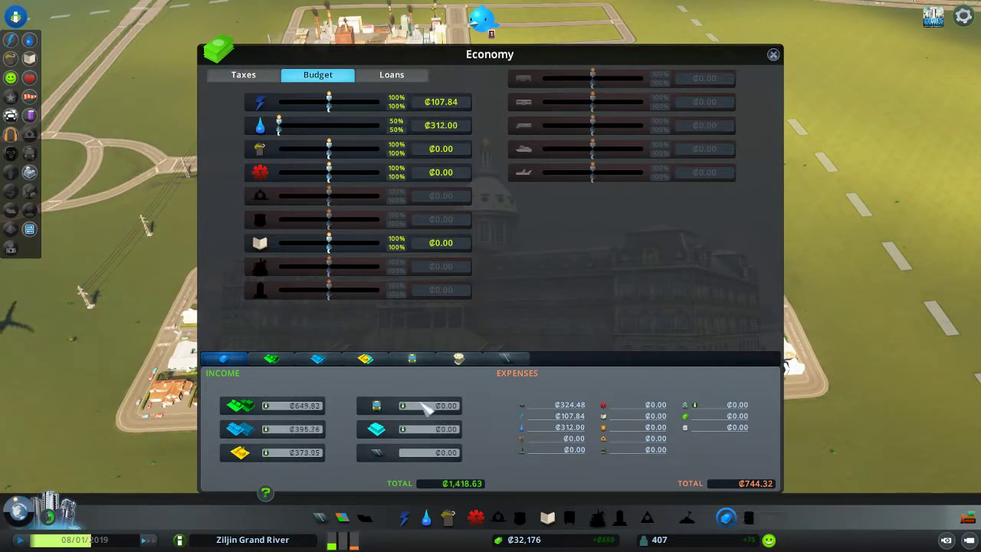
- Review the tax settings, close the Economy panel and show healthcare coverage with health buildings
{"action": "left_click", "coordinate": [244, 76]}
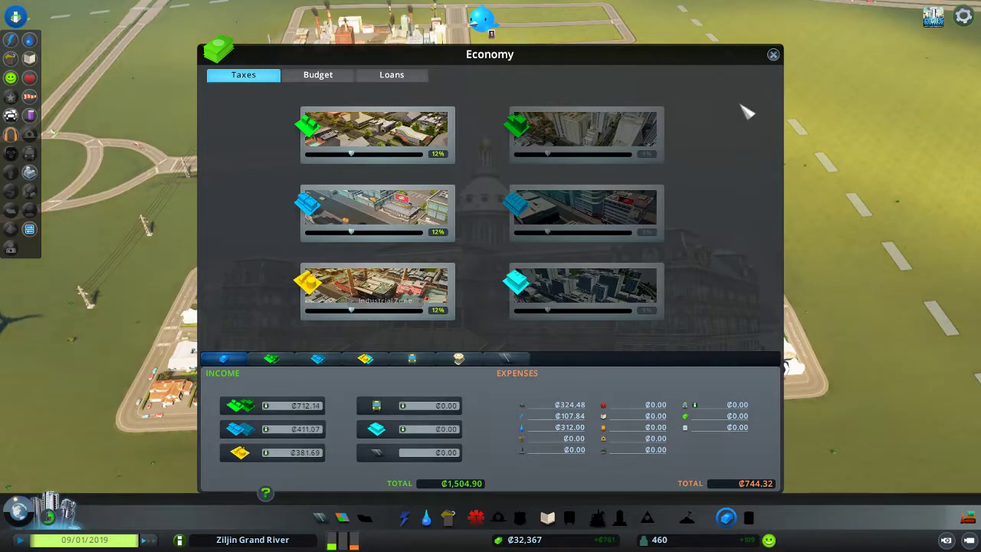
{"action": "left_click", "coordinate": [774, 56]}
{"action": "left_click", "coordinate": [476, 518]}
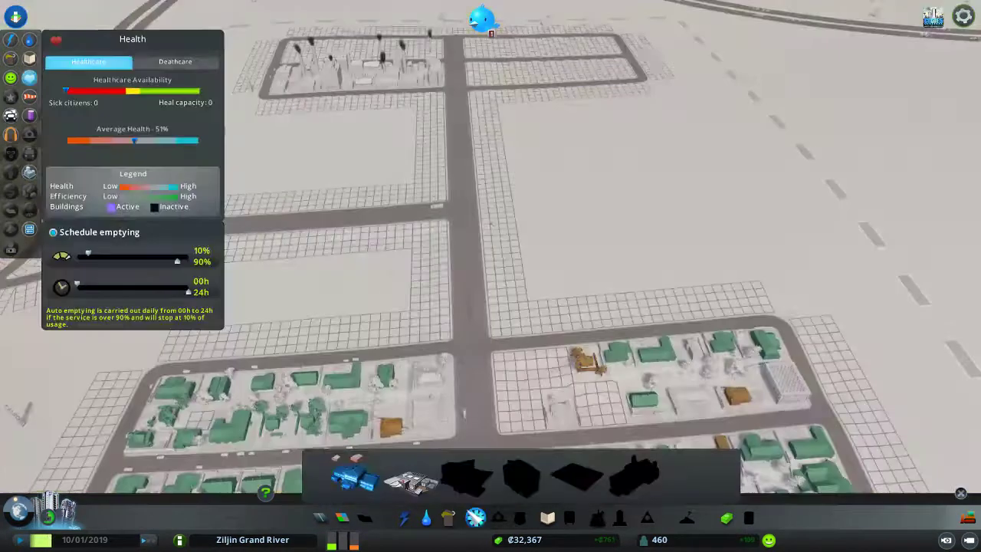
{"action": "mouse_move", "coordinate": [354, 476]}
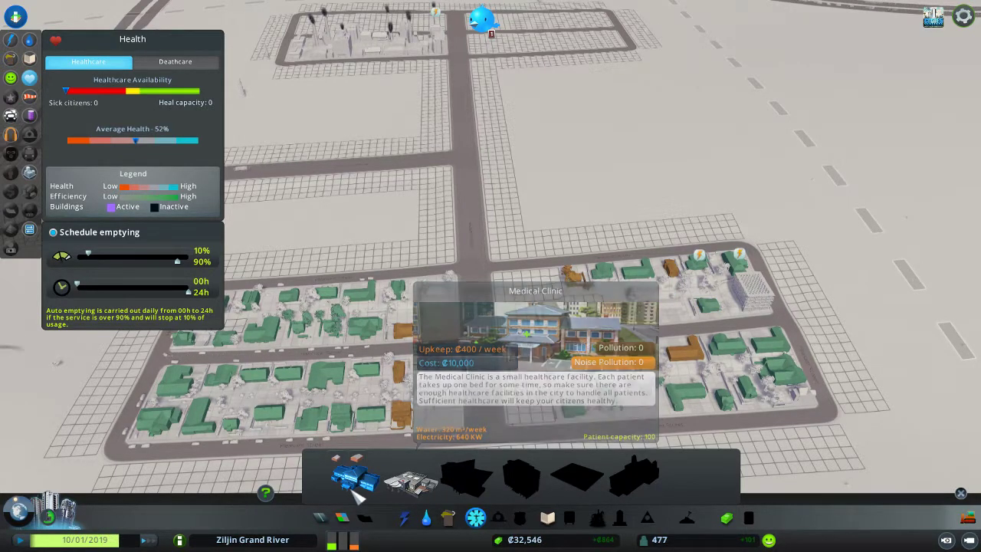
- Leave the healthcare view and check water and sewage coverage over the residential area
{"action": "key", "text": "w"}
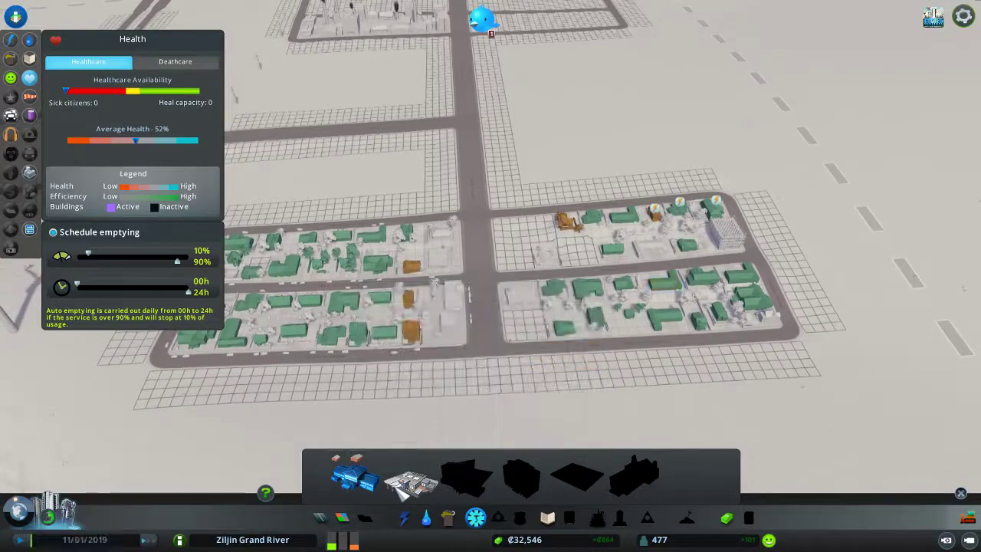
{"action": "key", "text": "Page_Up"}
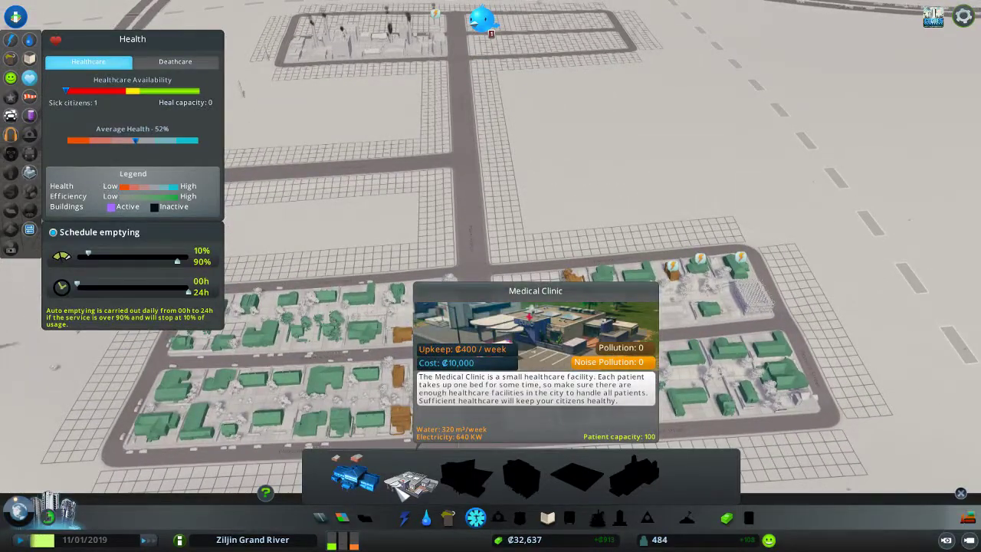
{"action": "key", "text": "Escape"}
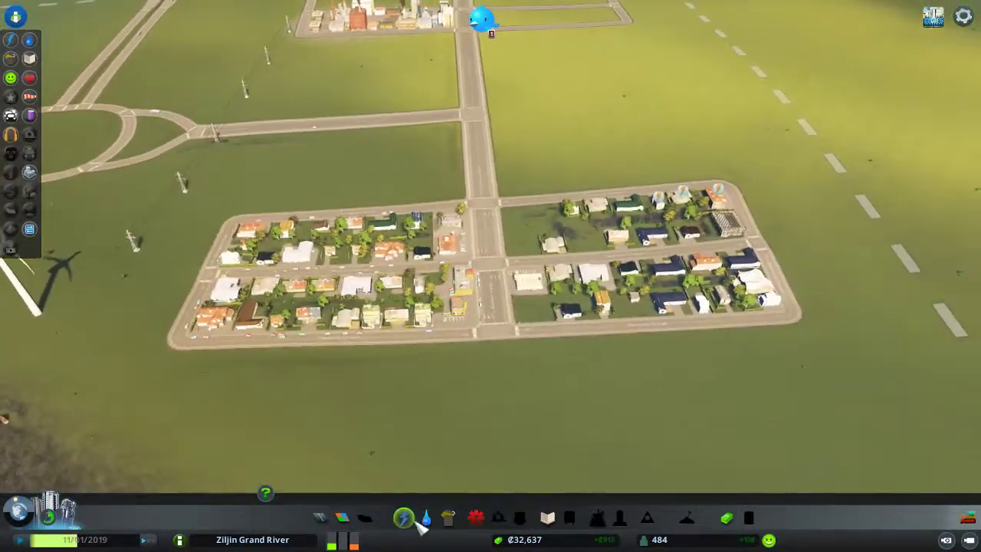
{"action": "left_click", "coordinate": [431, 521]}
{"action": "left_click", "coordinate": [431, 521]}
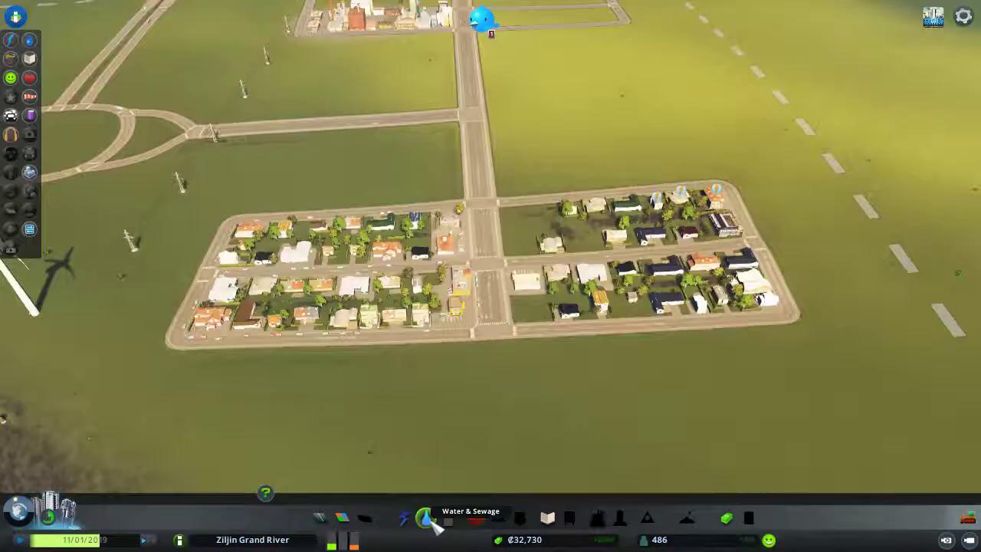
- Bring up the zoning tools and line the view up across the industrial block
{"action": "left_click", "coordinate": [342, 518]}
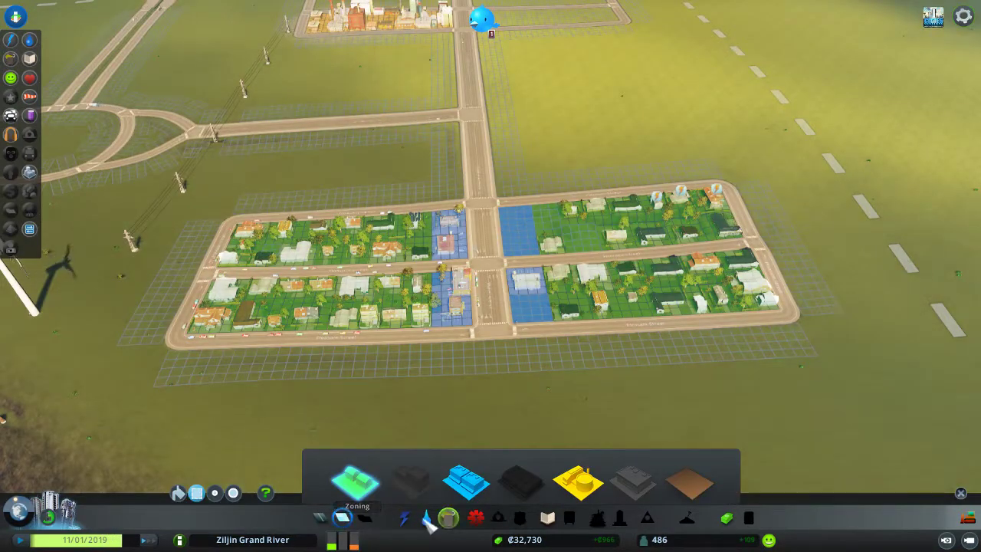
{"action": "left_click", "coordinate": [427, 521]}
{"action": "left_click", "coordinate": [352, 521]}
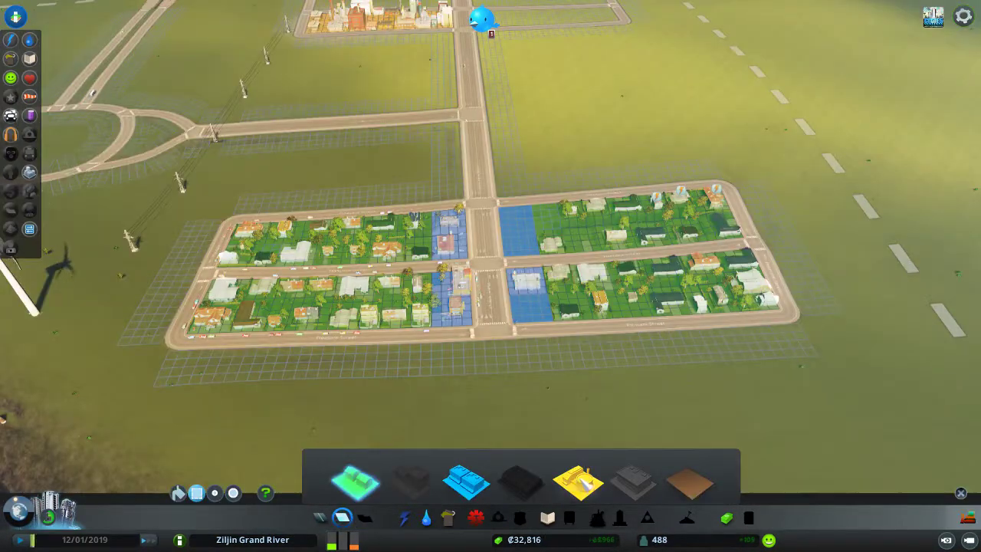
{"action": "scroll", "coordinate": [568, 399], "scroll_direction": "down", "scroll_amount": 5}
{"action": "scroll", "coordinate": [432, 376], "scroll_direction": "up", "scroll_amount": 3}
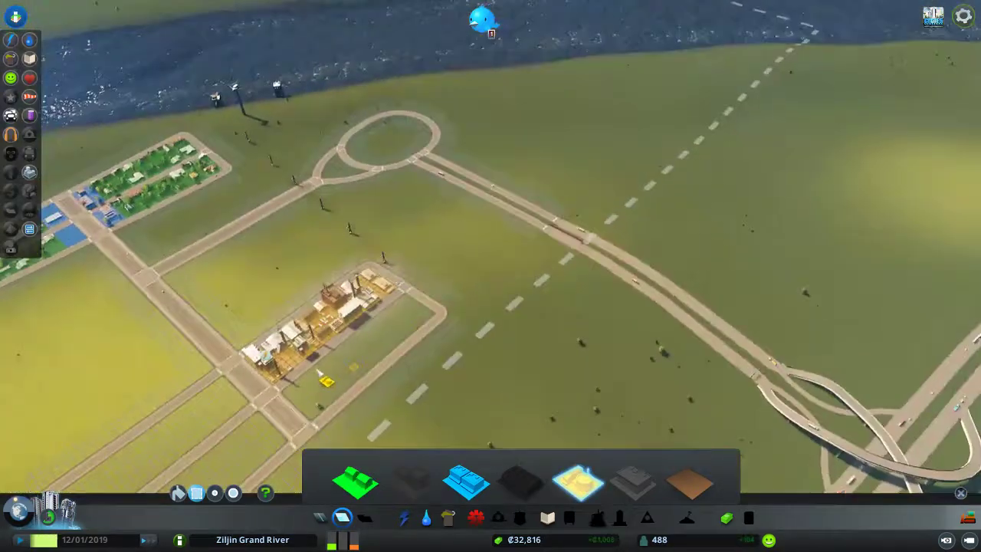
{"action": "scroll", "coordinate": [329, 376], "scroll_direction": "up", "scroll_amount": 2}
{"action": "key", "text": "q"}
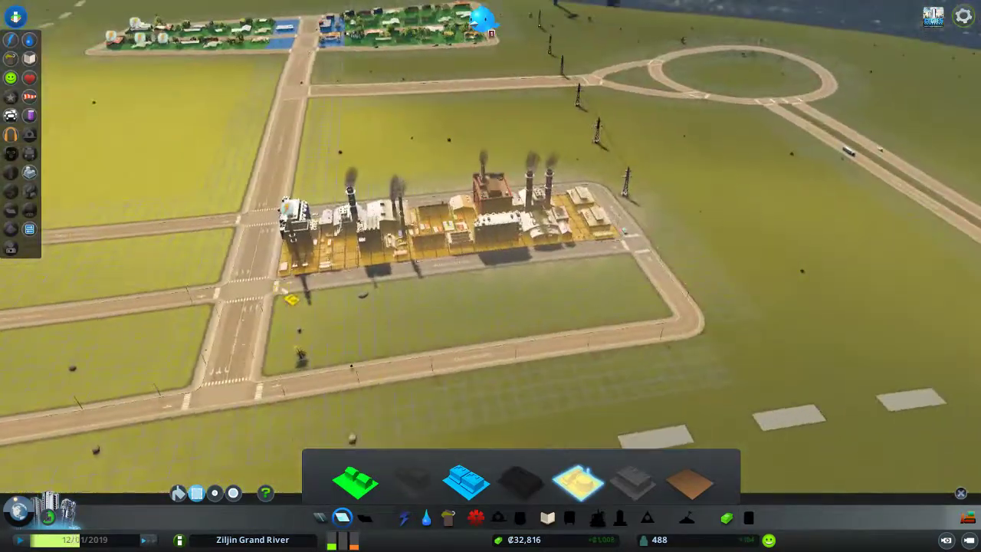
{"action": "key", "text": "a"}
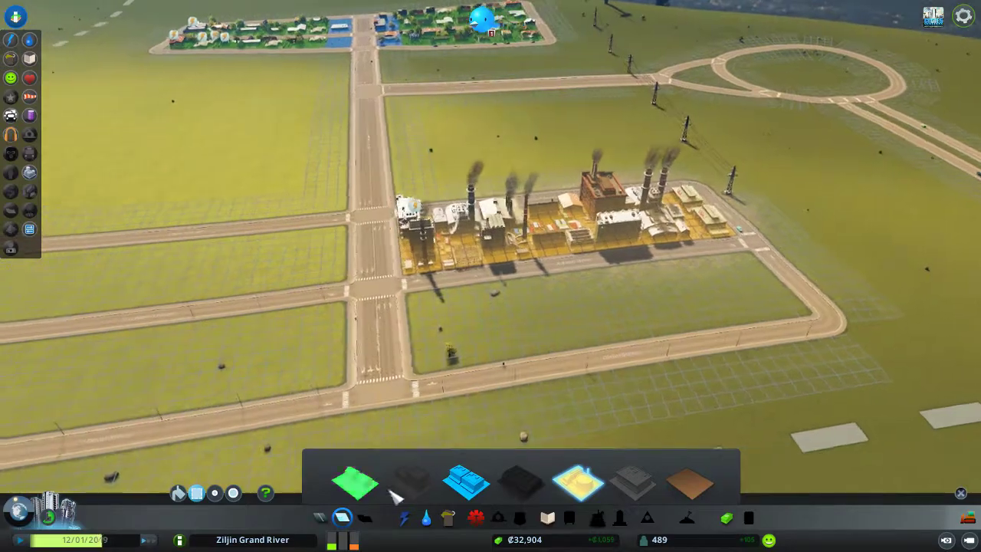
- Place a new wind turbine by the river from the electricity view
{"action": "left_click", "coordinate": [418, 517]}
{"action": "key", "text": "e"}
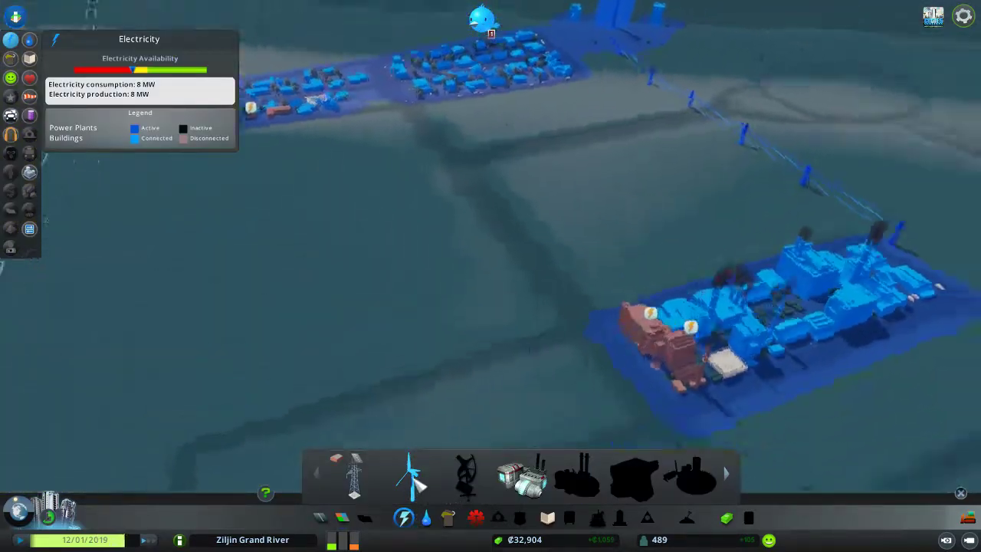
{"action": "left_click", "coordinate": [418, 457]}
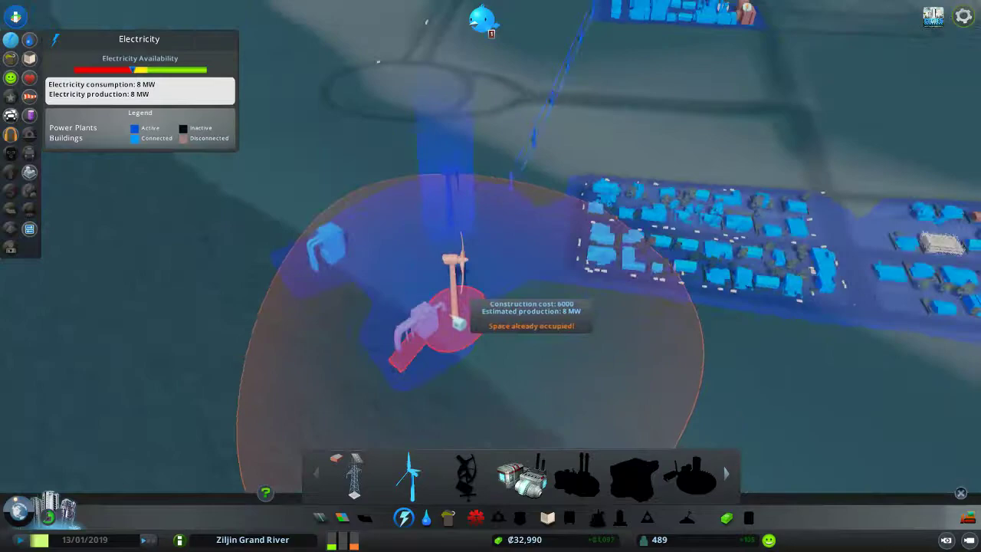
{"action": "left_click", "coordinate": [429, 345]}
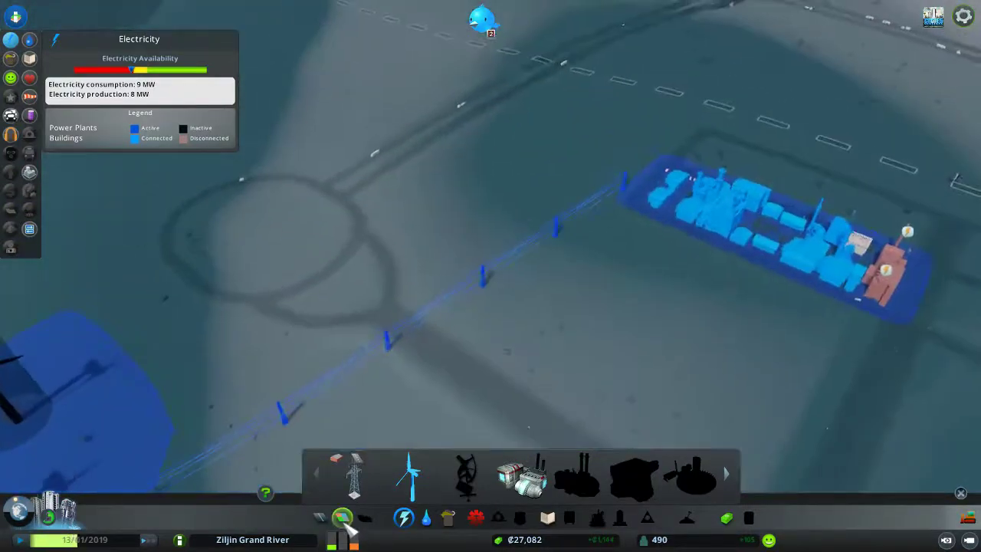
- Zone the empty block south of the factories as industrial
{"action": "left_click", "coordinate": [342, 517]}
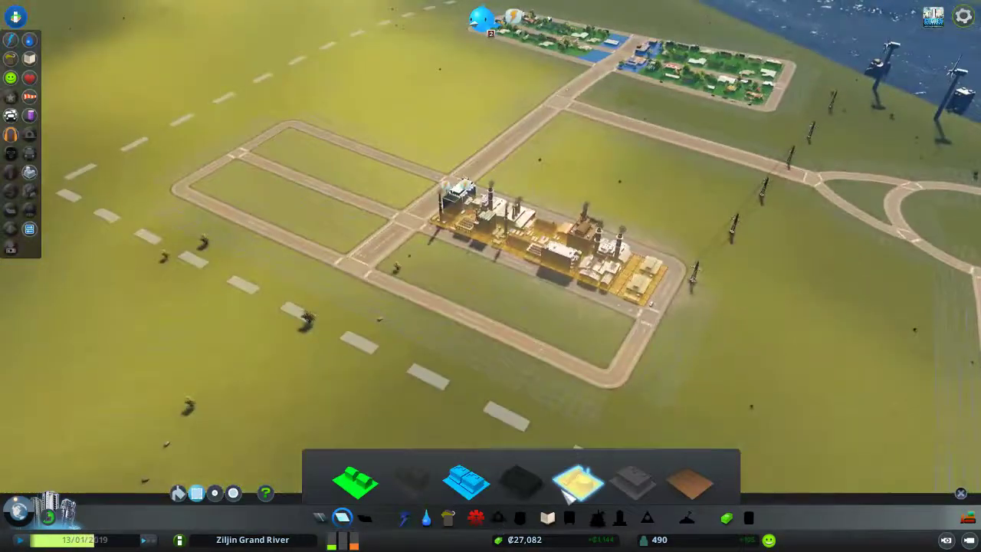
{"action": "left_click", "coordinate": [571, 487]}
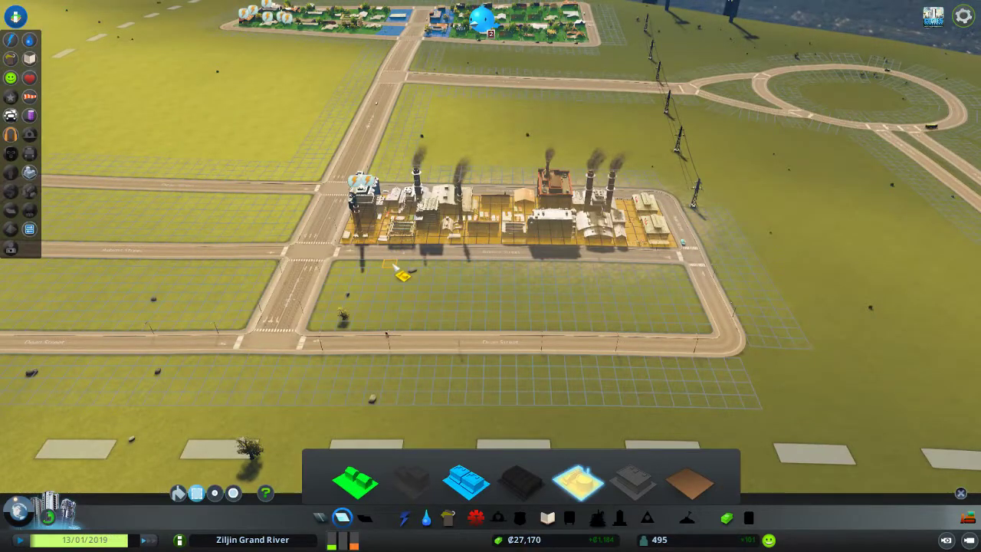
{"action": "left_click_drag", "start_coordinate": [730, 368], "coordinate": [729, 366]}
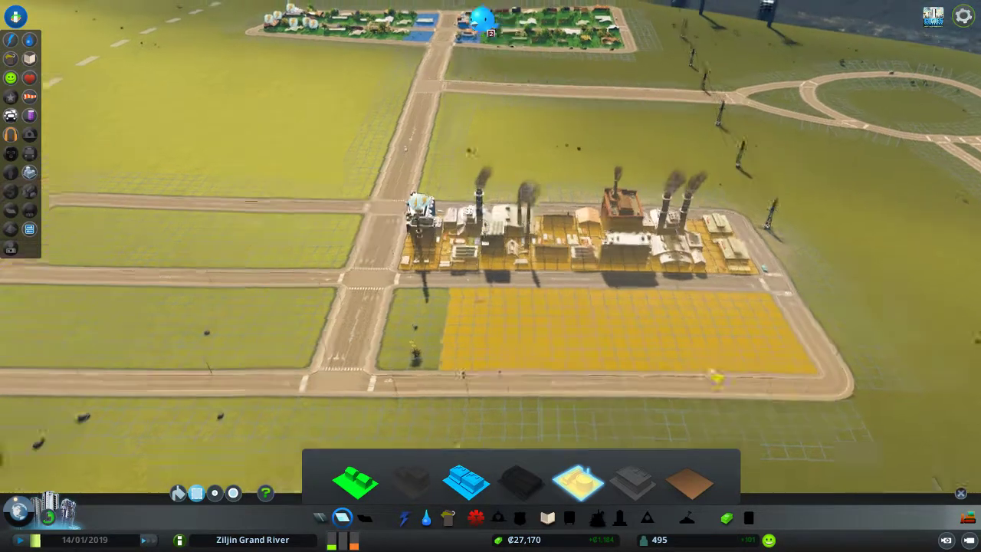
{"action": "left_click_drag", "start_coordinate": [598, 451], "coordinate": [598, 451]}
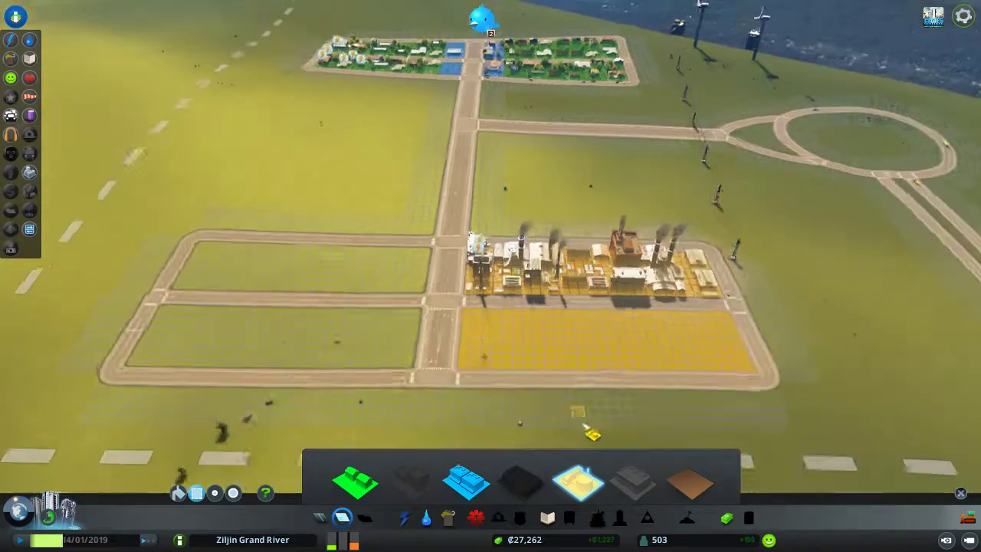
{"action": "scroll", "coordinate": [537, 406], "scroll_direction": "down", "scroll_amount": 5}
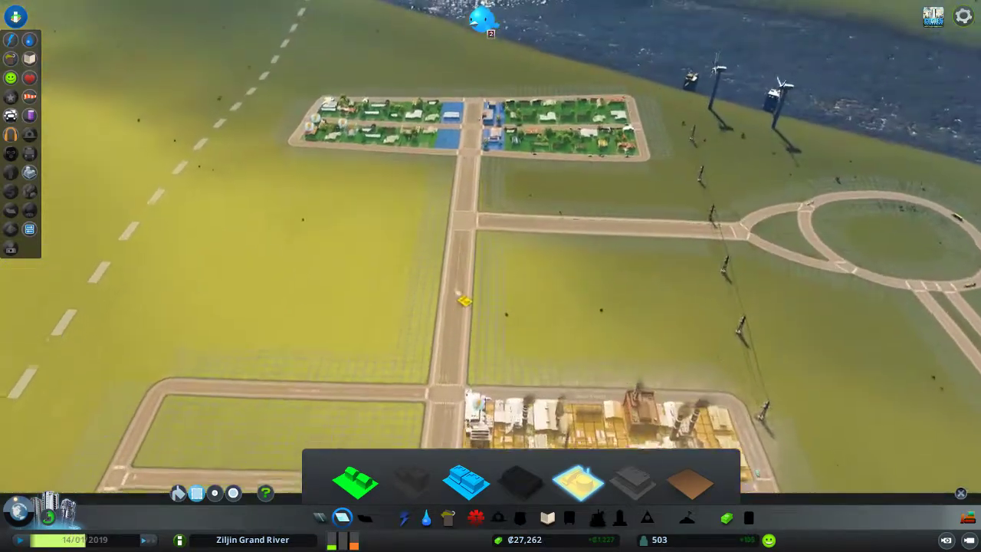
{"action": "scroll", "coordinate": [499, 353], "scroll_direction": "up", "scroll_amount": 3}
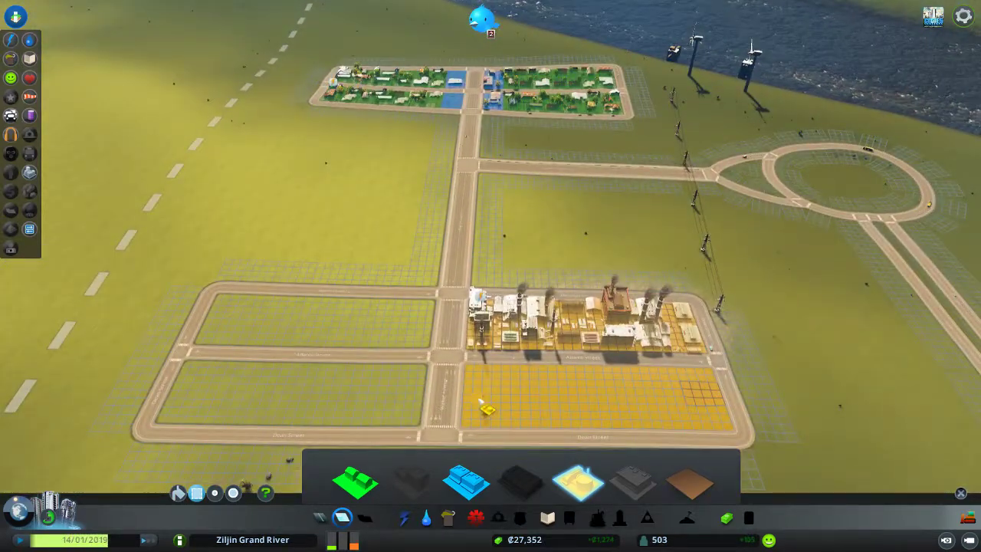
{"action": "mouse_move", "coordinate": [481, 402]}
{"action": "left_mouse_down"}
{"action": "mouse_move", "coordinate": [542, 295]}
{"action": "mouse_move", "coordinate": [464, 305]}
{"action": "mouse_move", "coordinate": [387, 166]}
{"action": "mouse_move", "coordinate": [631, 328]}
{"action": "mouse_move", "coordinate": [528, 307]}
{"action": "mouse_move", "coordinate": [432, 326]}
{"action": "left_mouse_up"}
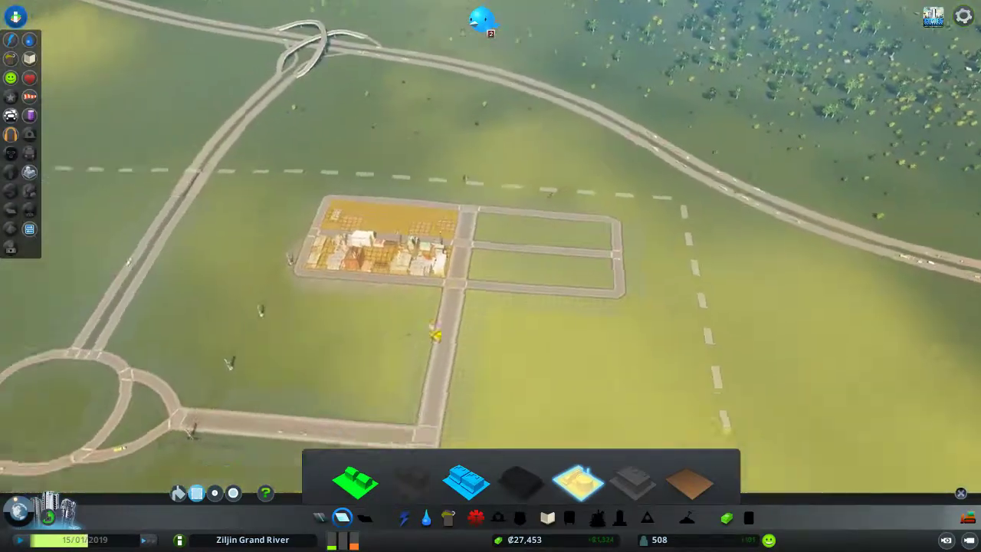
- Pull the view back over the town and put away the zoning tools
{"action": "key", "text": "s"}
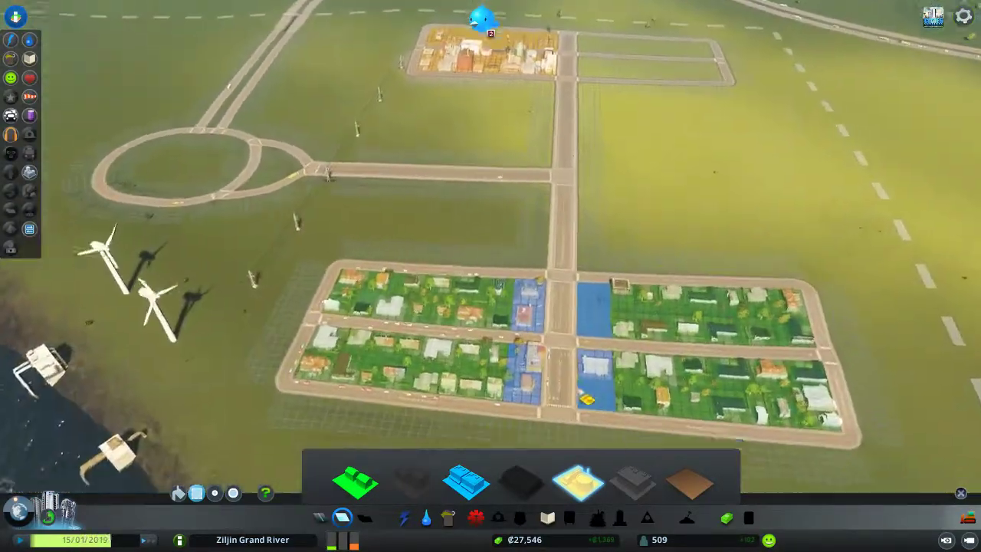
{"action": "key", "text": "s"}
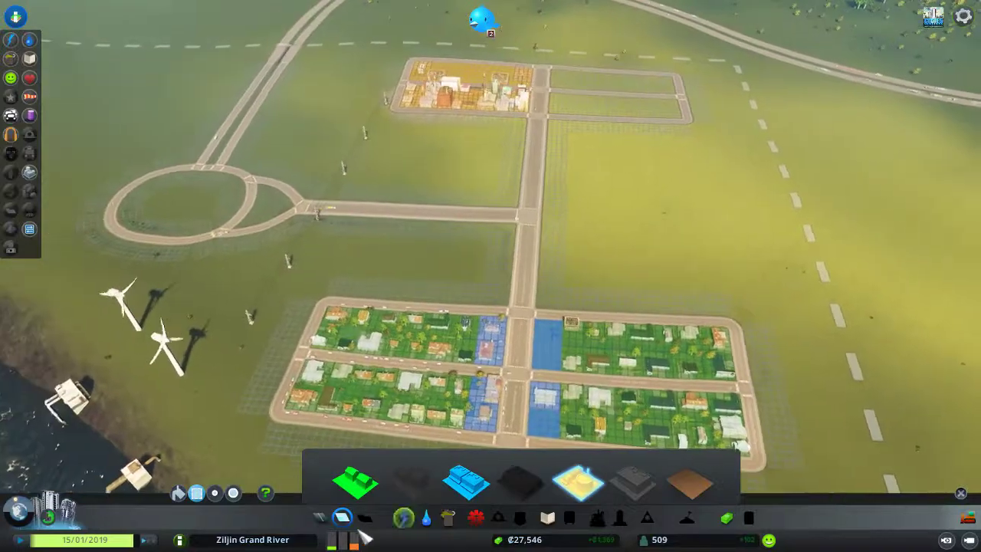
{"action": "key", "text": "s"}
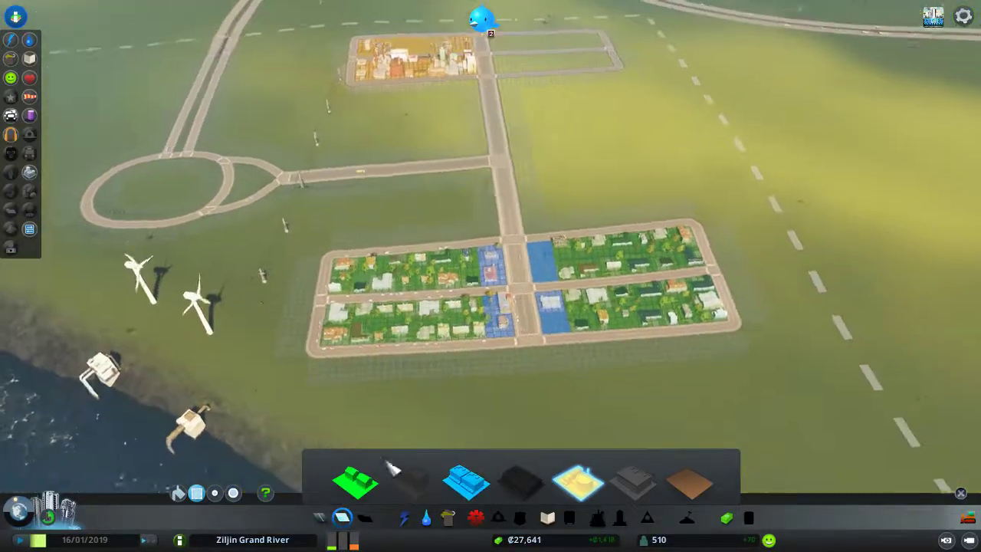
{"action": "key", "text": "s"}
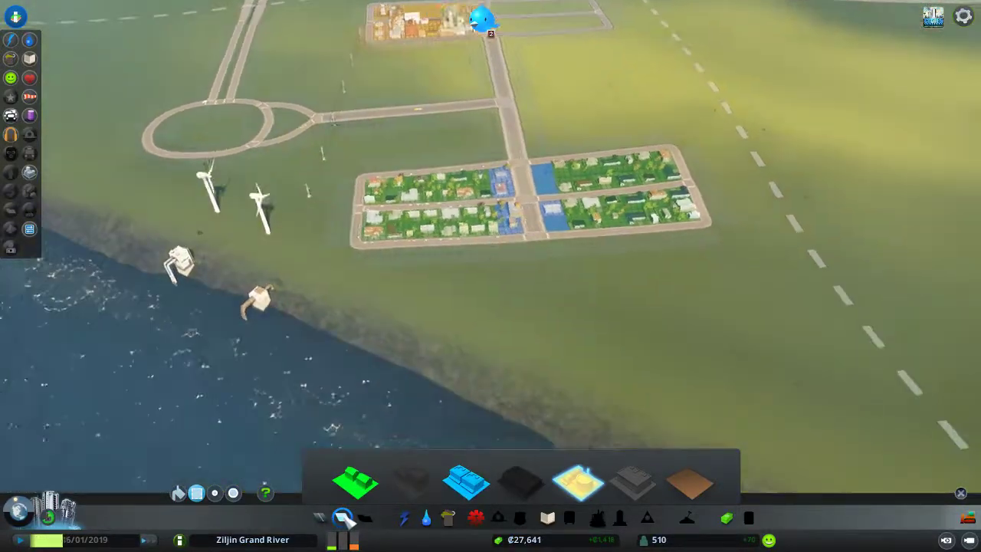
{"action": "left_click", "coordinate": [343, 518]}
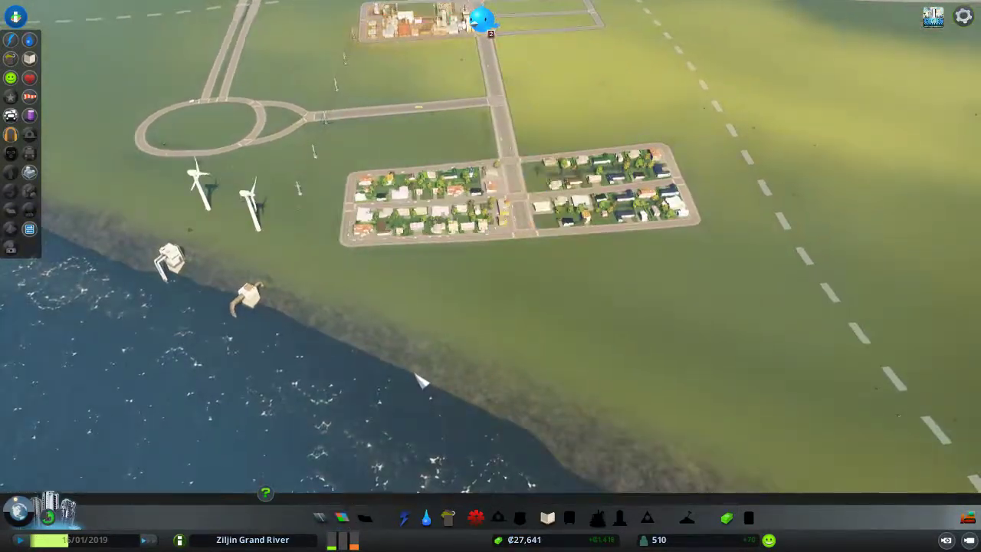
{"action": "key", "text": "w"}
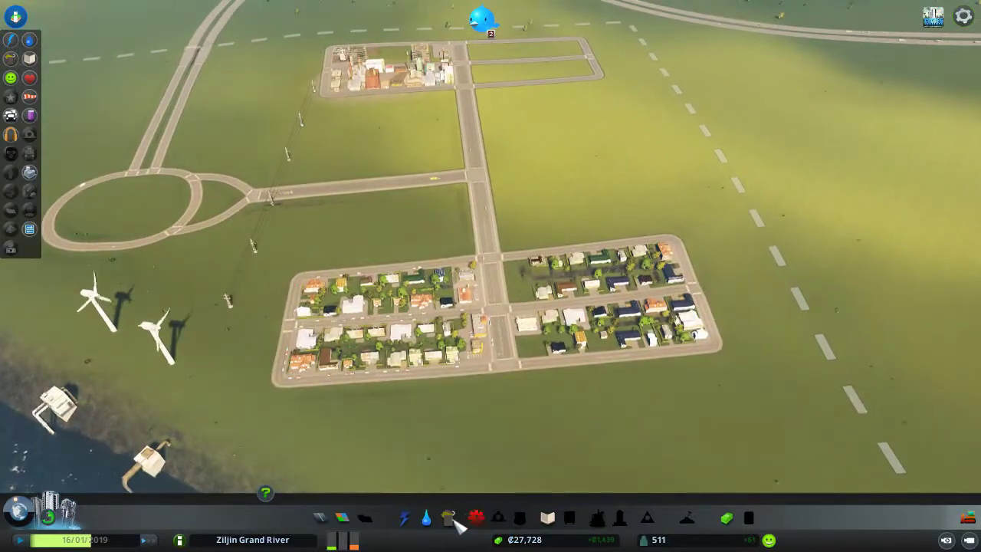
- Review the garbage coverage overlay, tilt to a low angle over the town and pause the simulation
{"action": "left_click", "coordinate": [449, 518]}
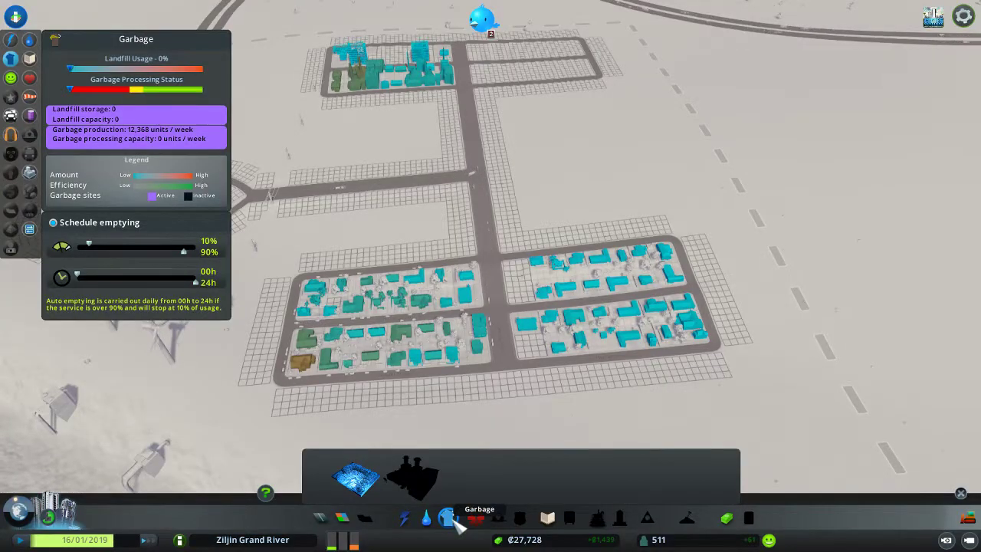
{"action": "left_click", "coordinate": [449, 518]}
{"action": "key", "text": "a"}
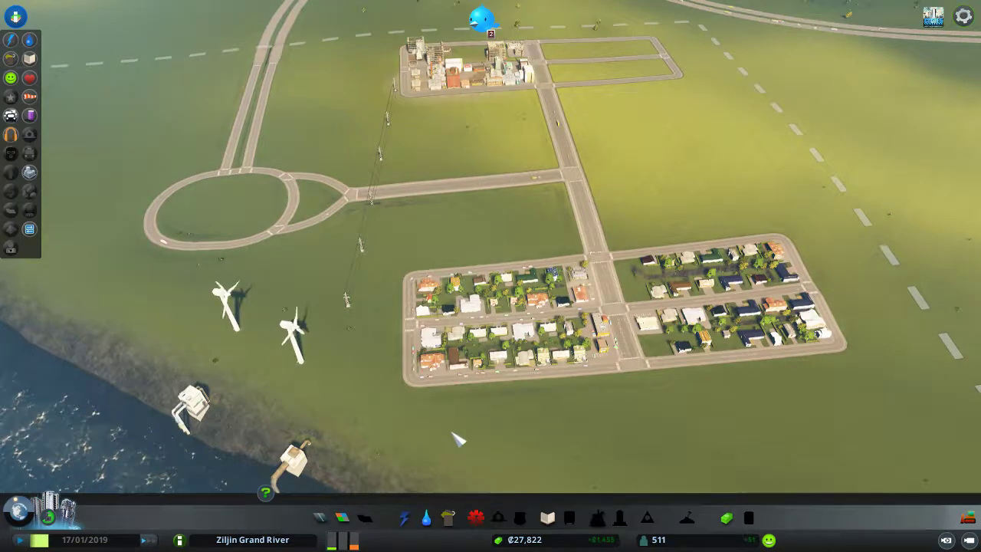
{"action": "key", "text": "r"}
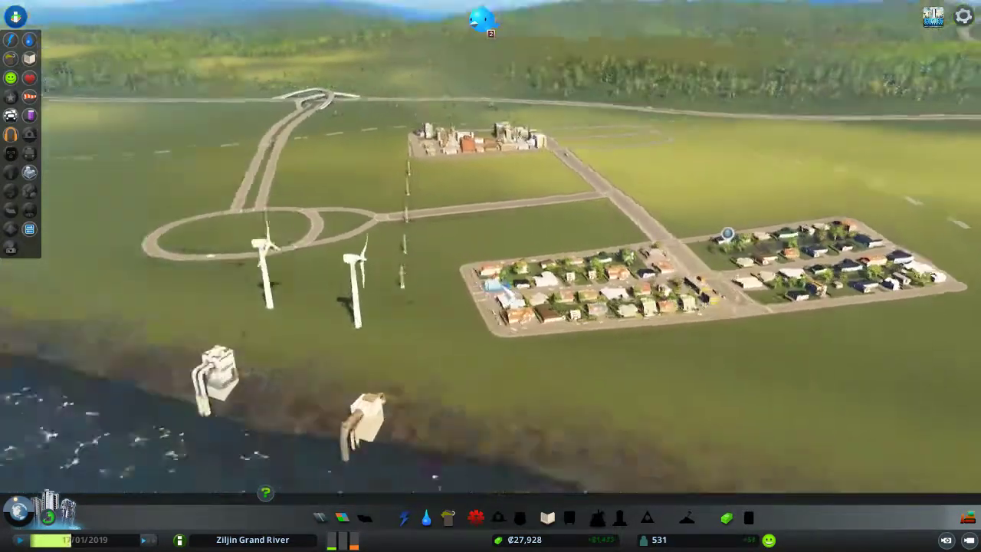
{"action": "key", "text": "f"}
{"action": "key", "text": "r"}
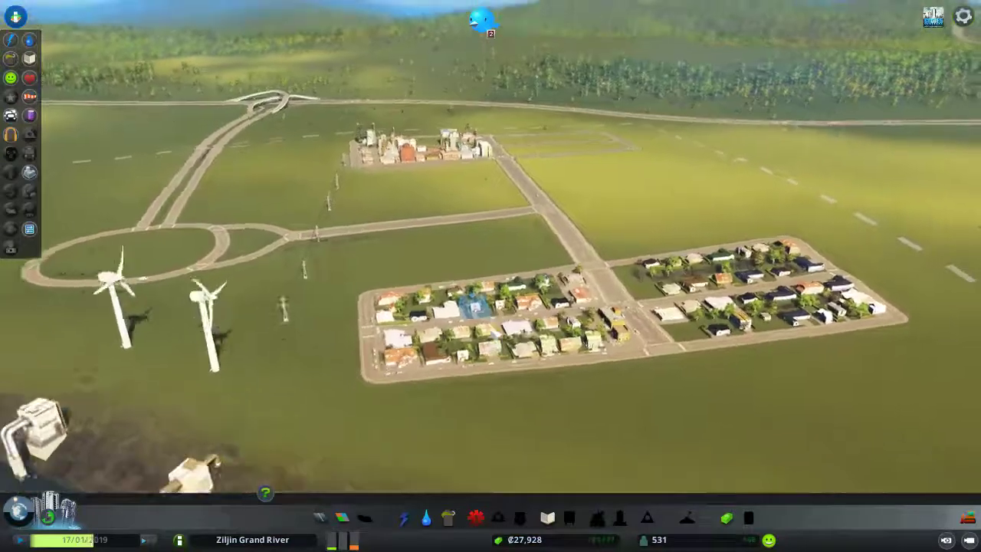
{"action": "scroll", "coordinate": [521, 338], "scroll_direction": "down", "scroll_amount": 2}
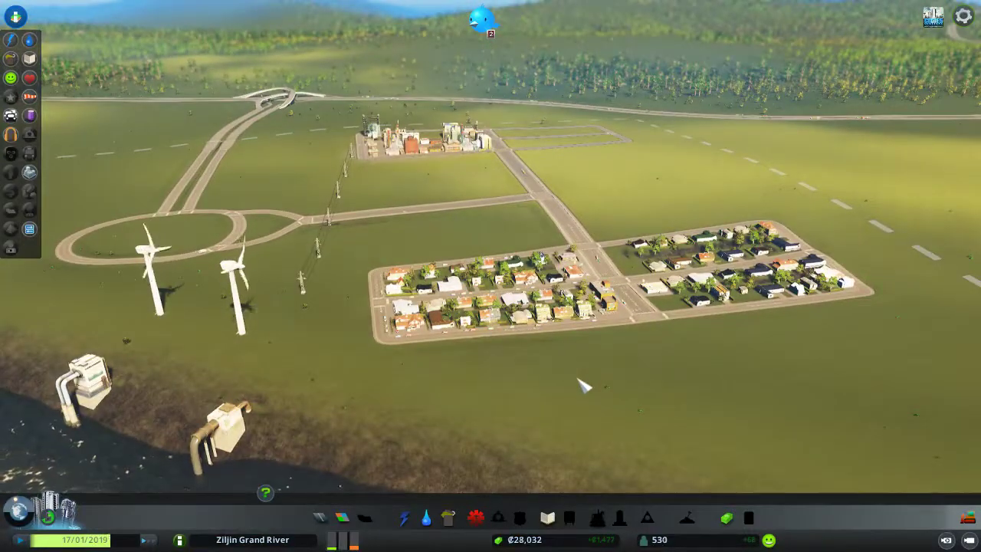
{"action": "key", "text": "space"}
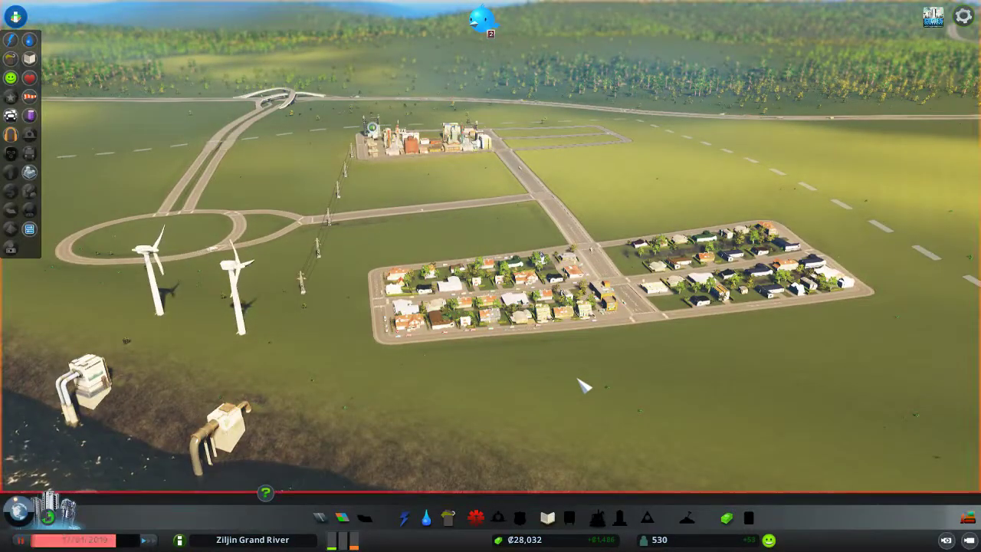